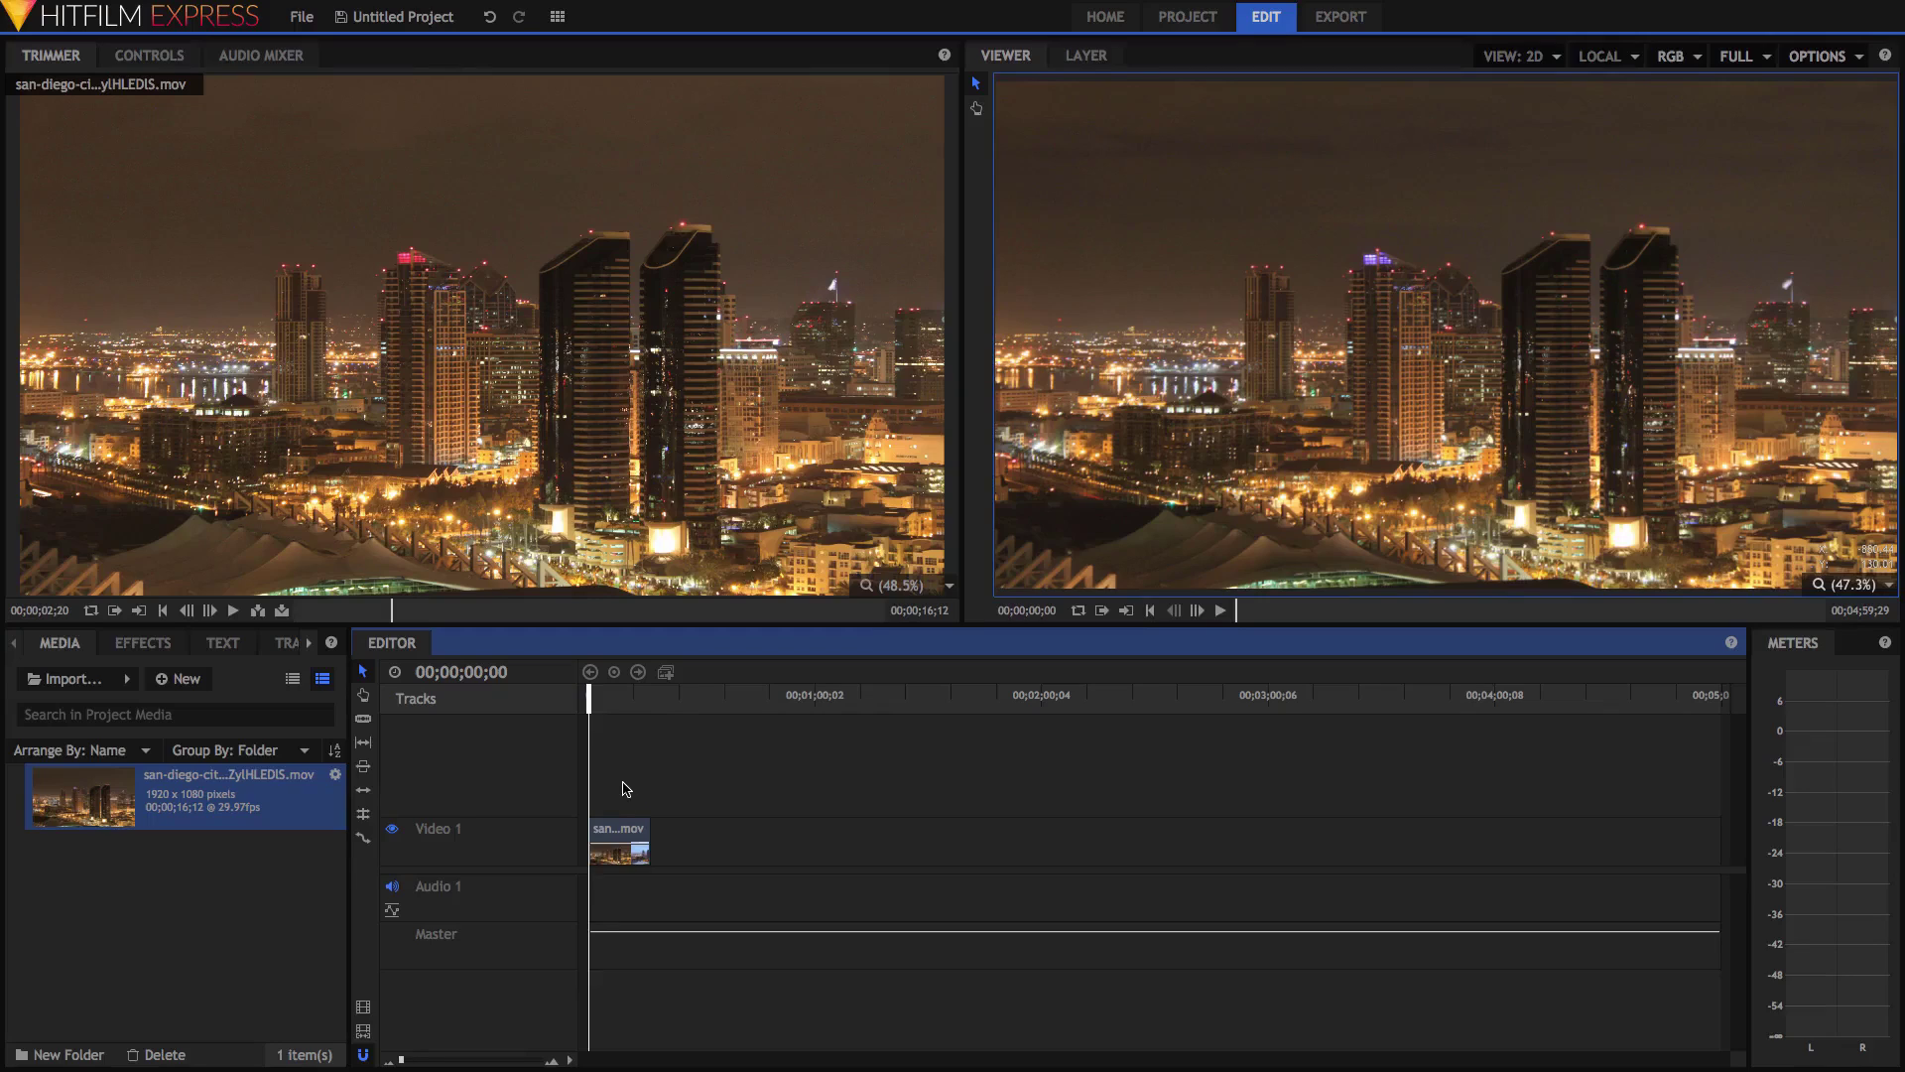
Step: Search the effects for 'CON' and apply Brightness & Contrast to the skyline clip
{"action": "left_click", "coordinate": [159, 645]}
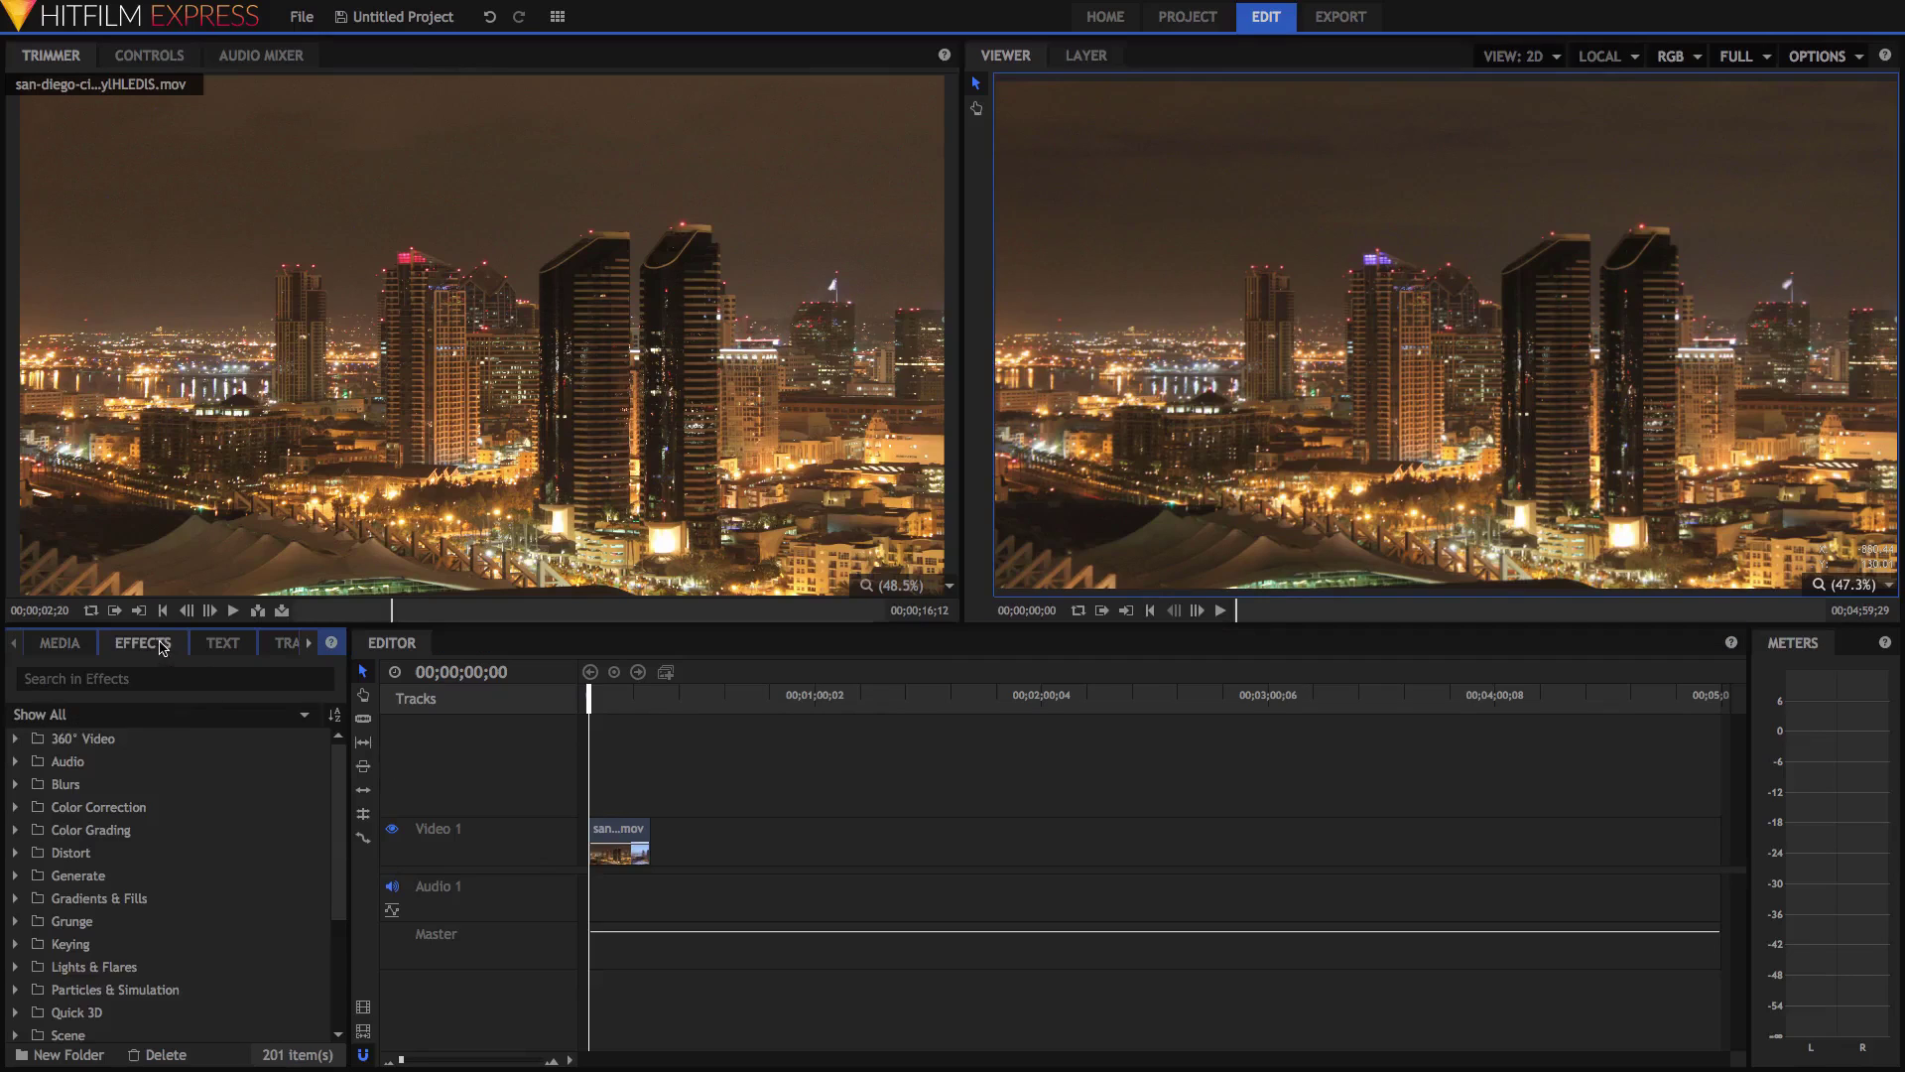
{"action": "left_click", "coordinate": [158, 675]}
{"action": "type", "text": "C"}
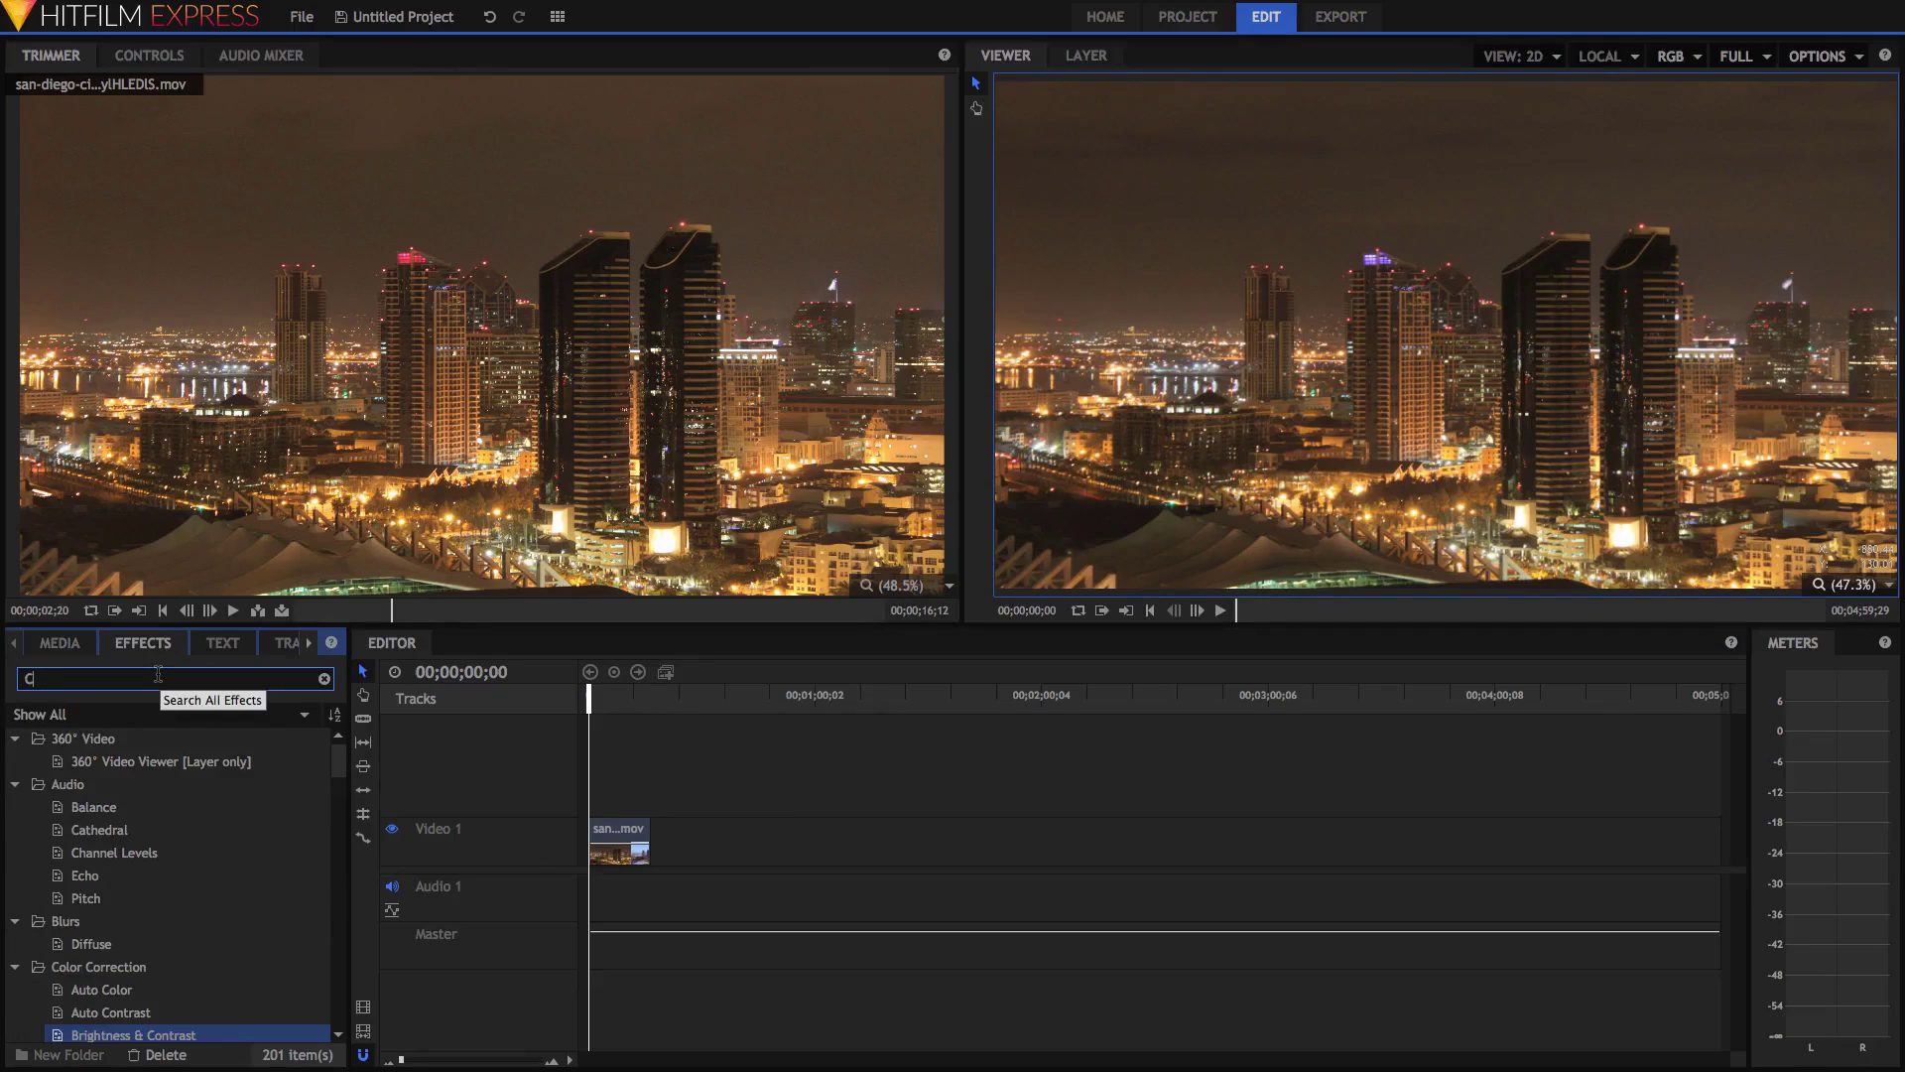
{"action": "type", "text": "ONTR"}
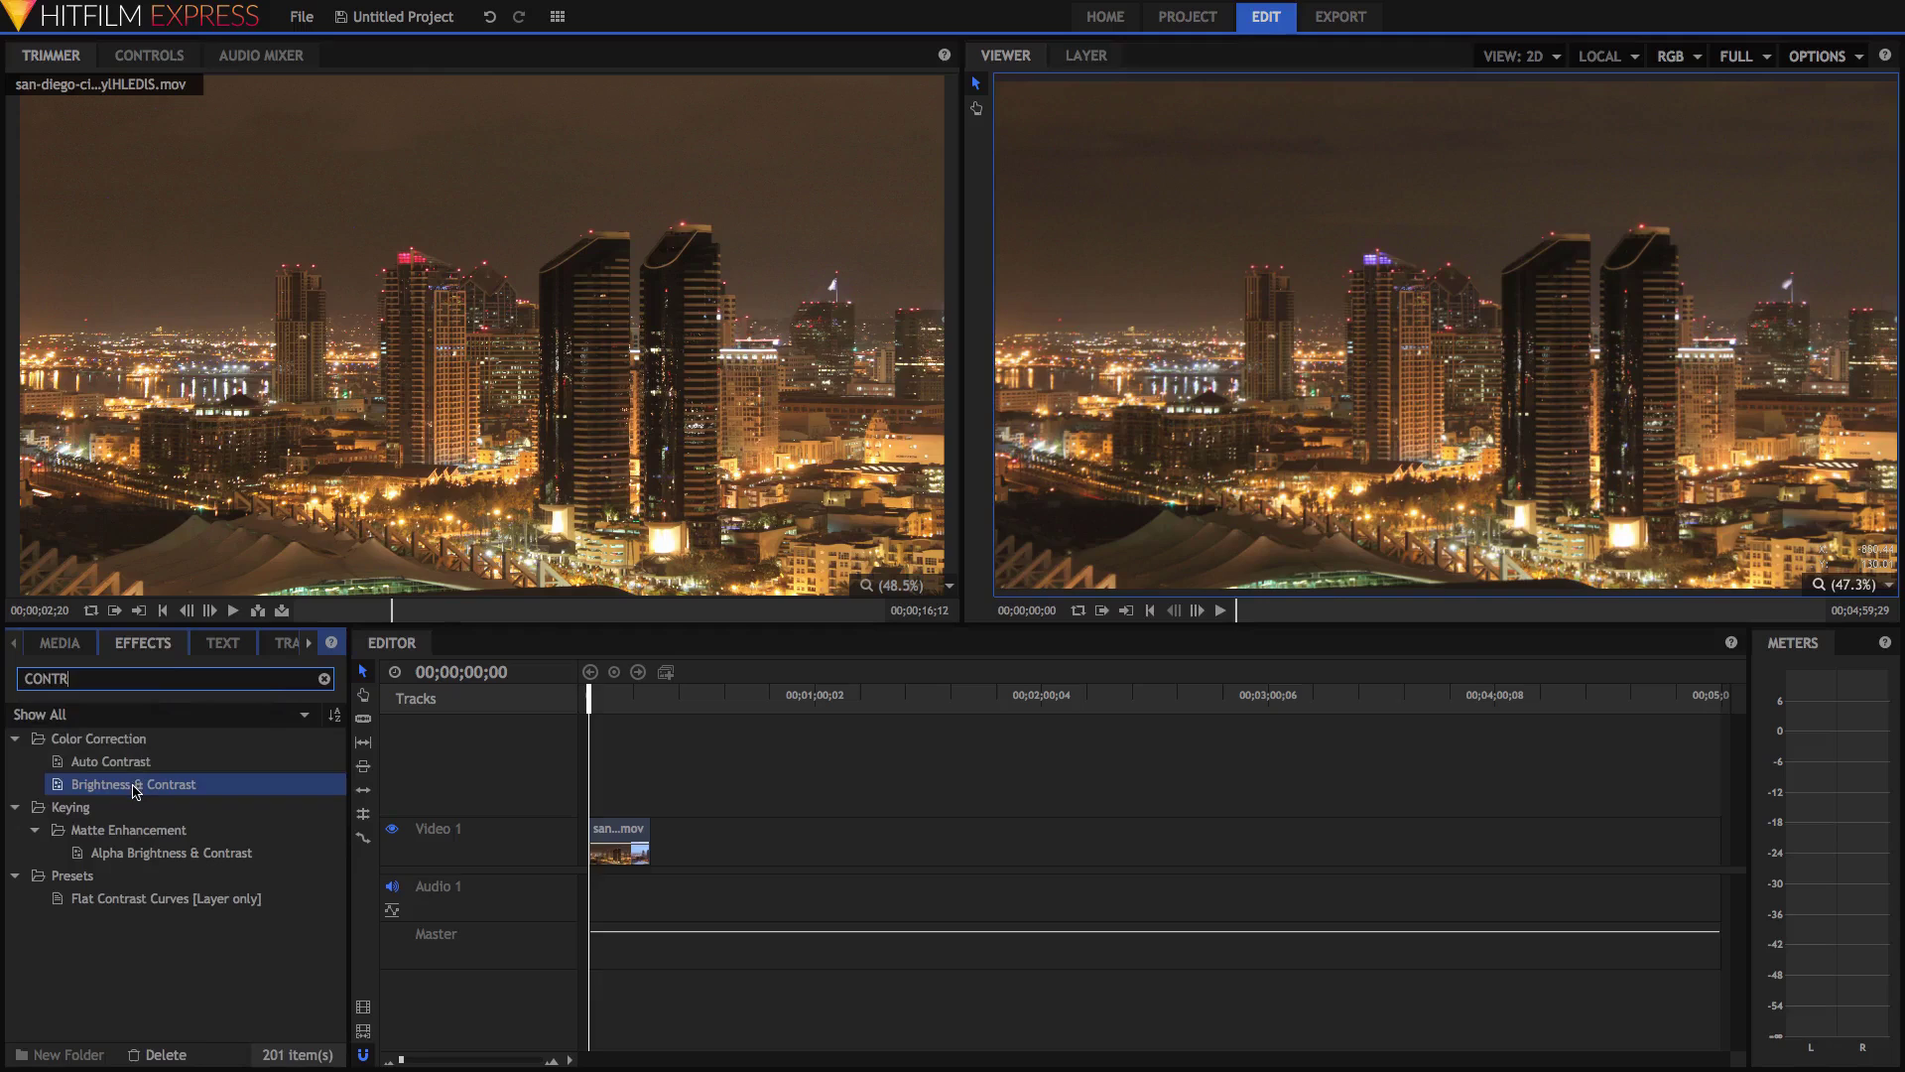
{"action": "left_click_drag", "start_coordinate": [135, 789], "coordinate": [626, 829]}
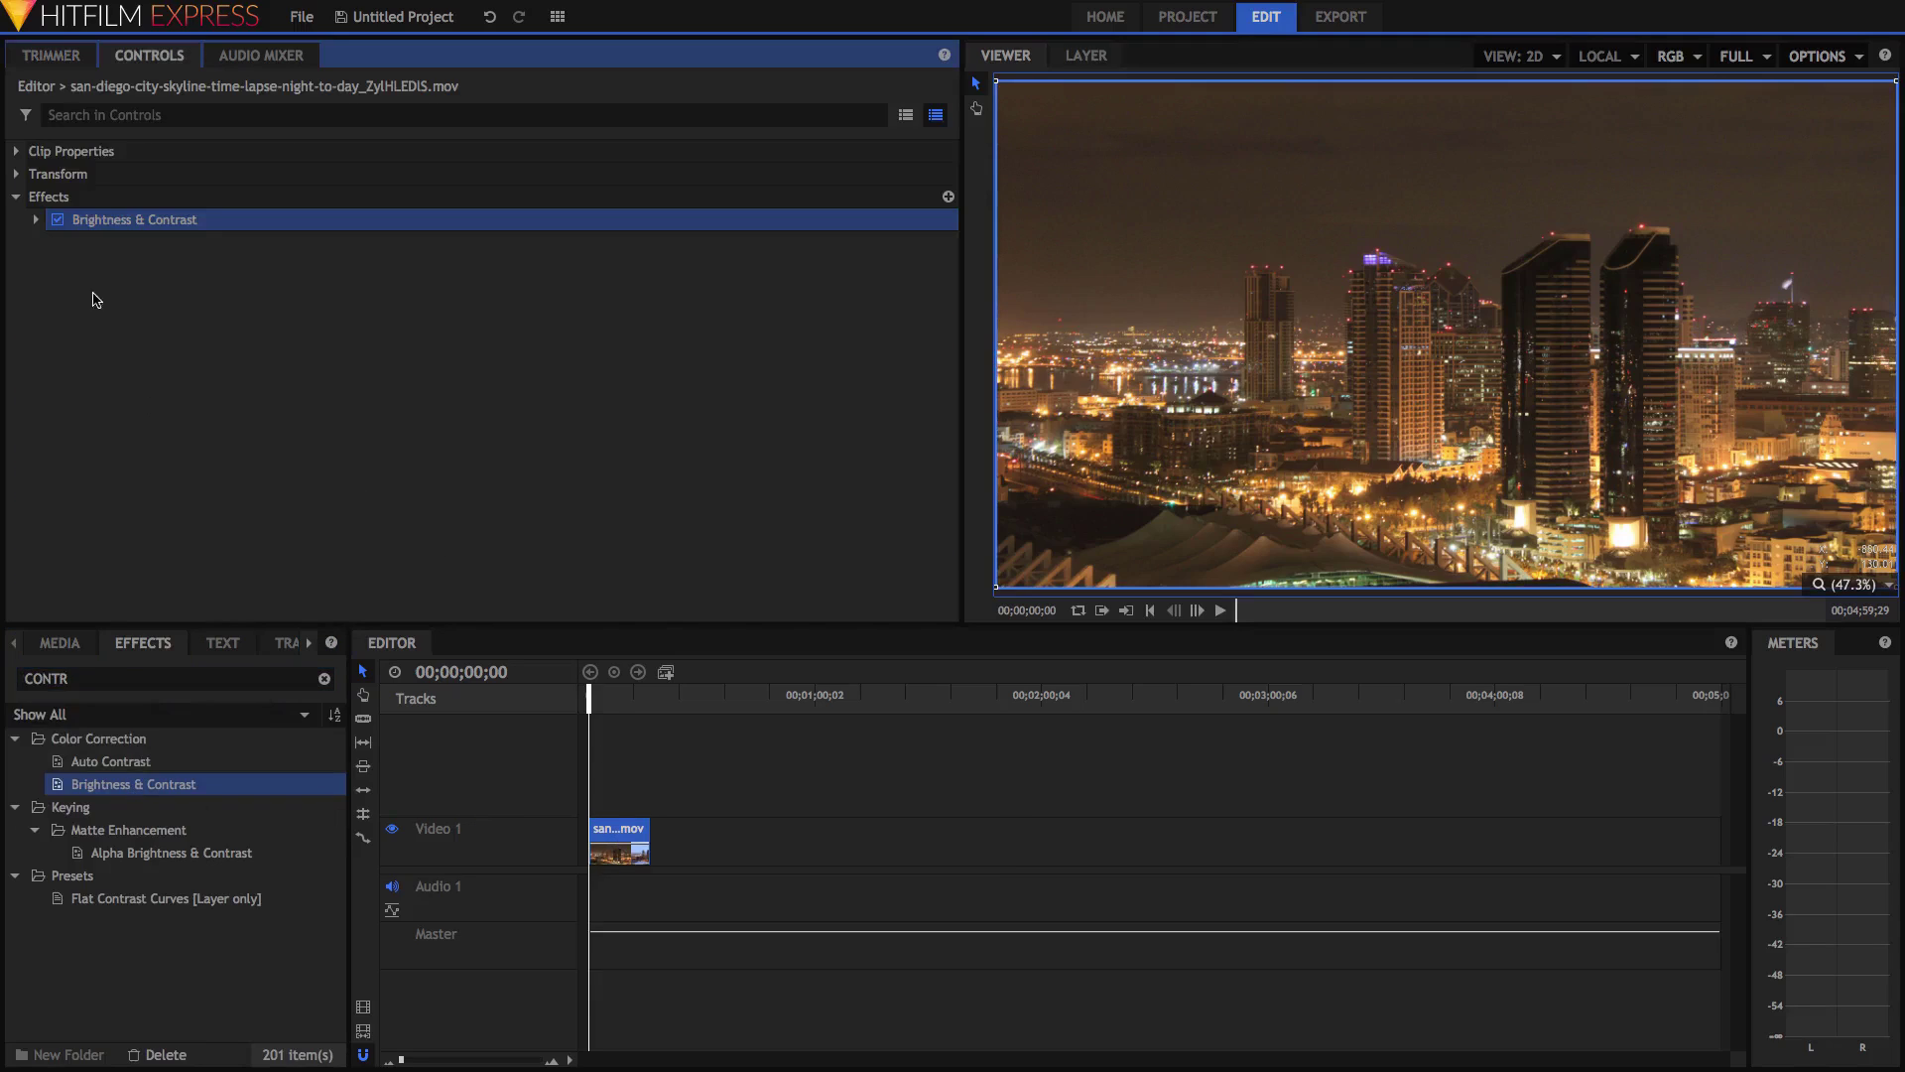
Step: Set Contrast to 100 and Brightness to 18, then zoom in to inspect the buildings
{"action": "left_click", "coordinate": [36, 220]}
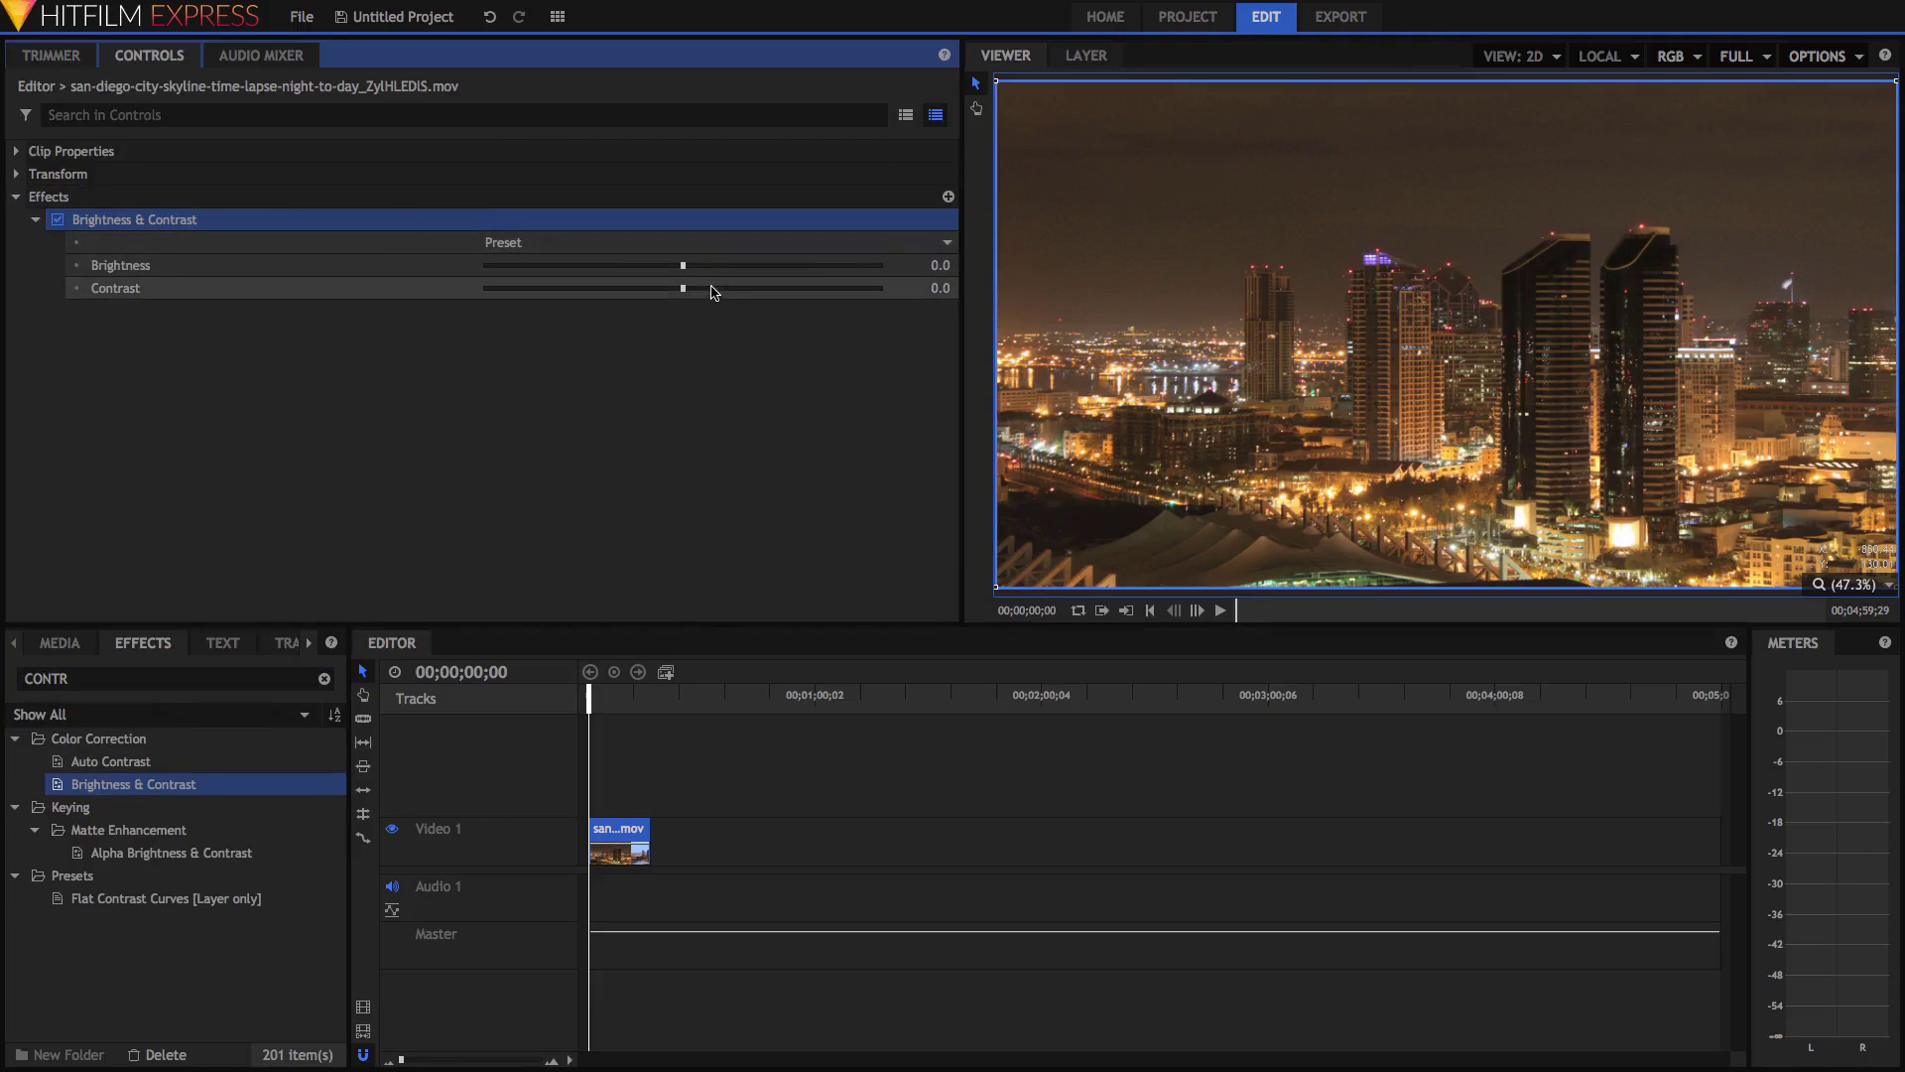
{"action": "left_click_drag", "start_coordinate": [683, 290], "coordinate": [750, 313]}
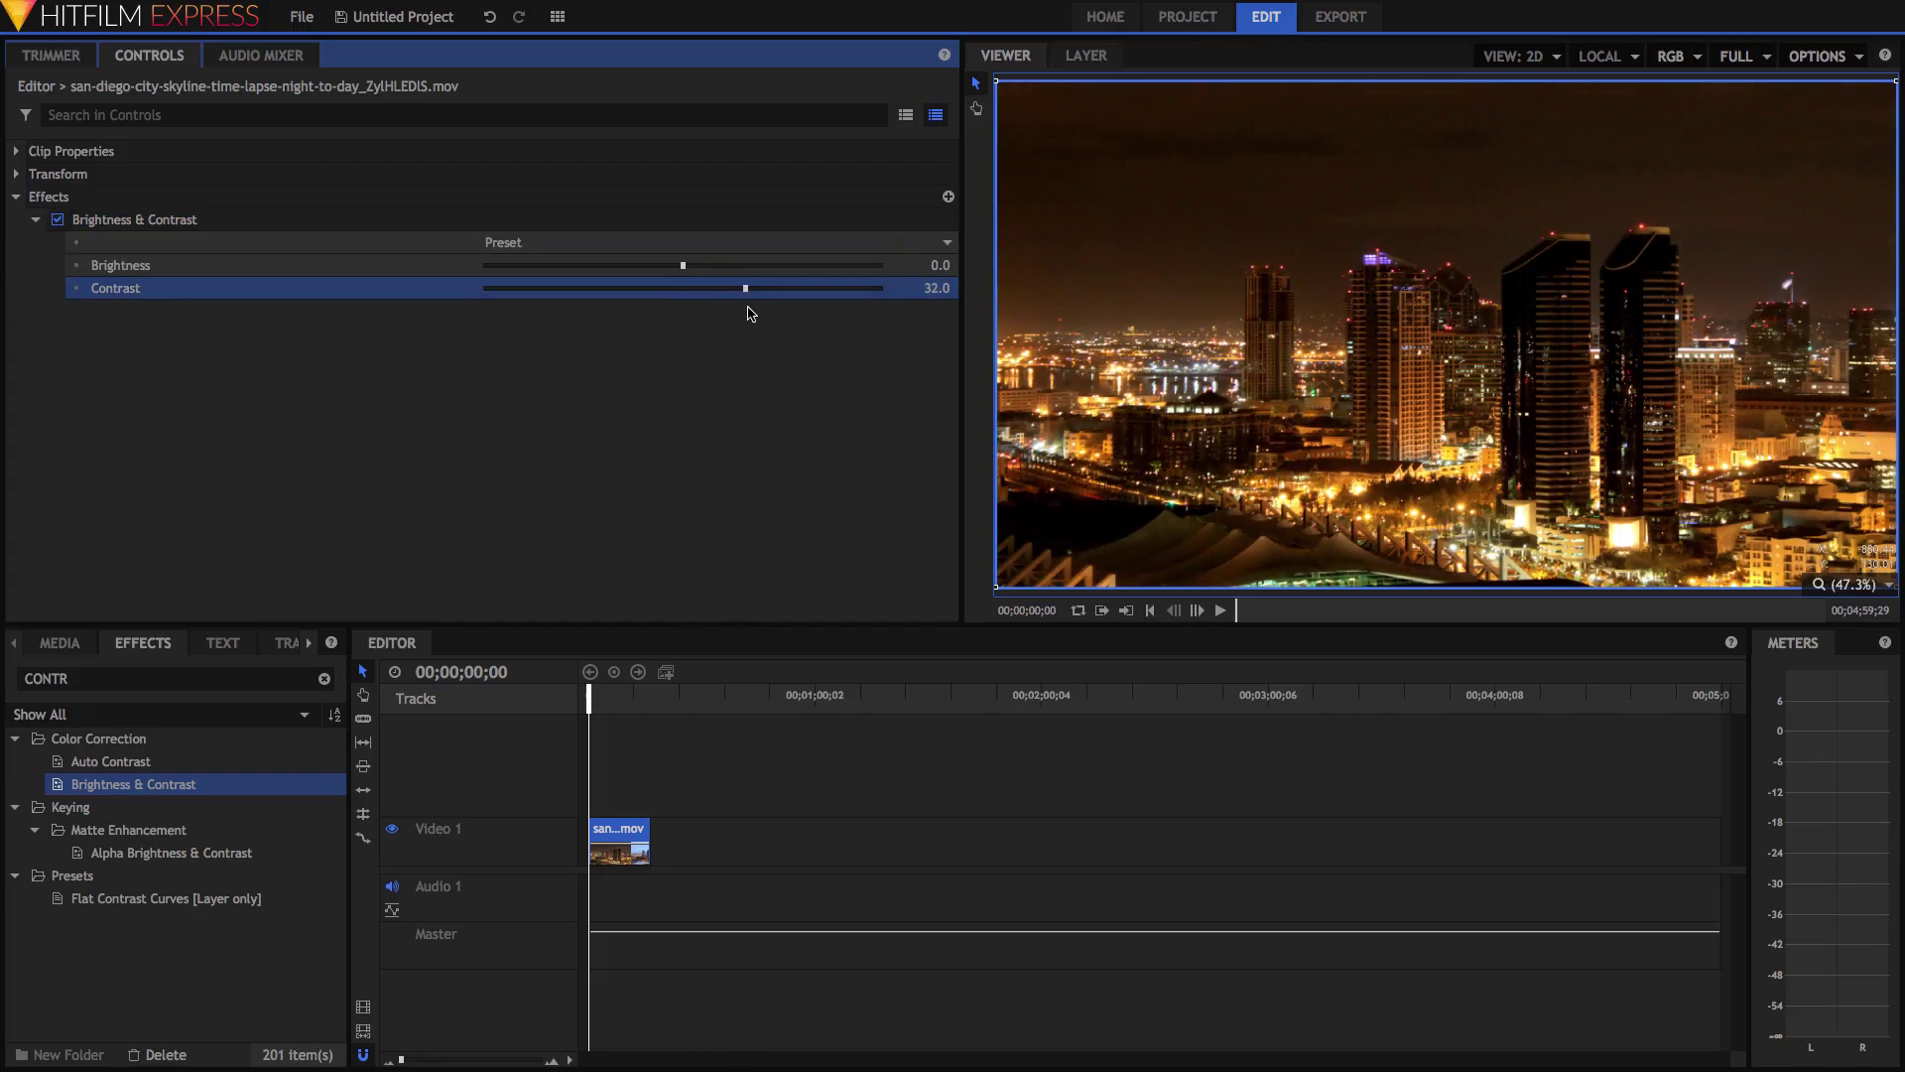
{"action": "left_click_drag", "start_coordinate": [687, 267], "coordinate": [1252, 286]}
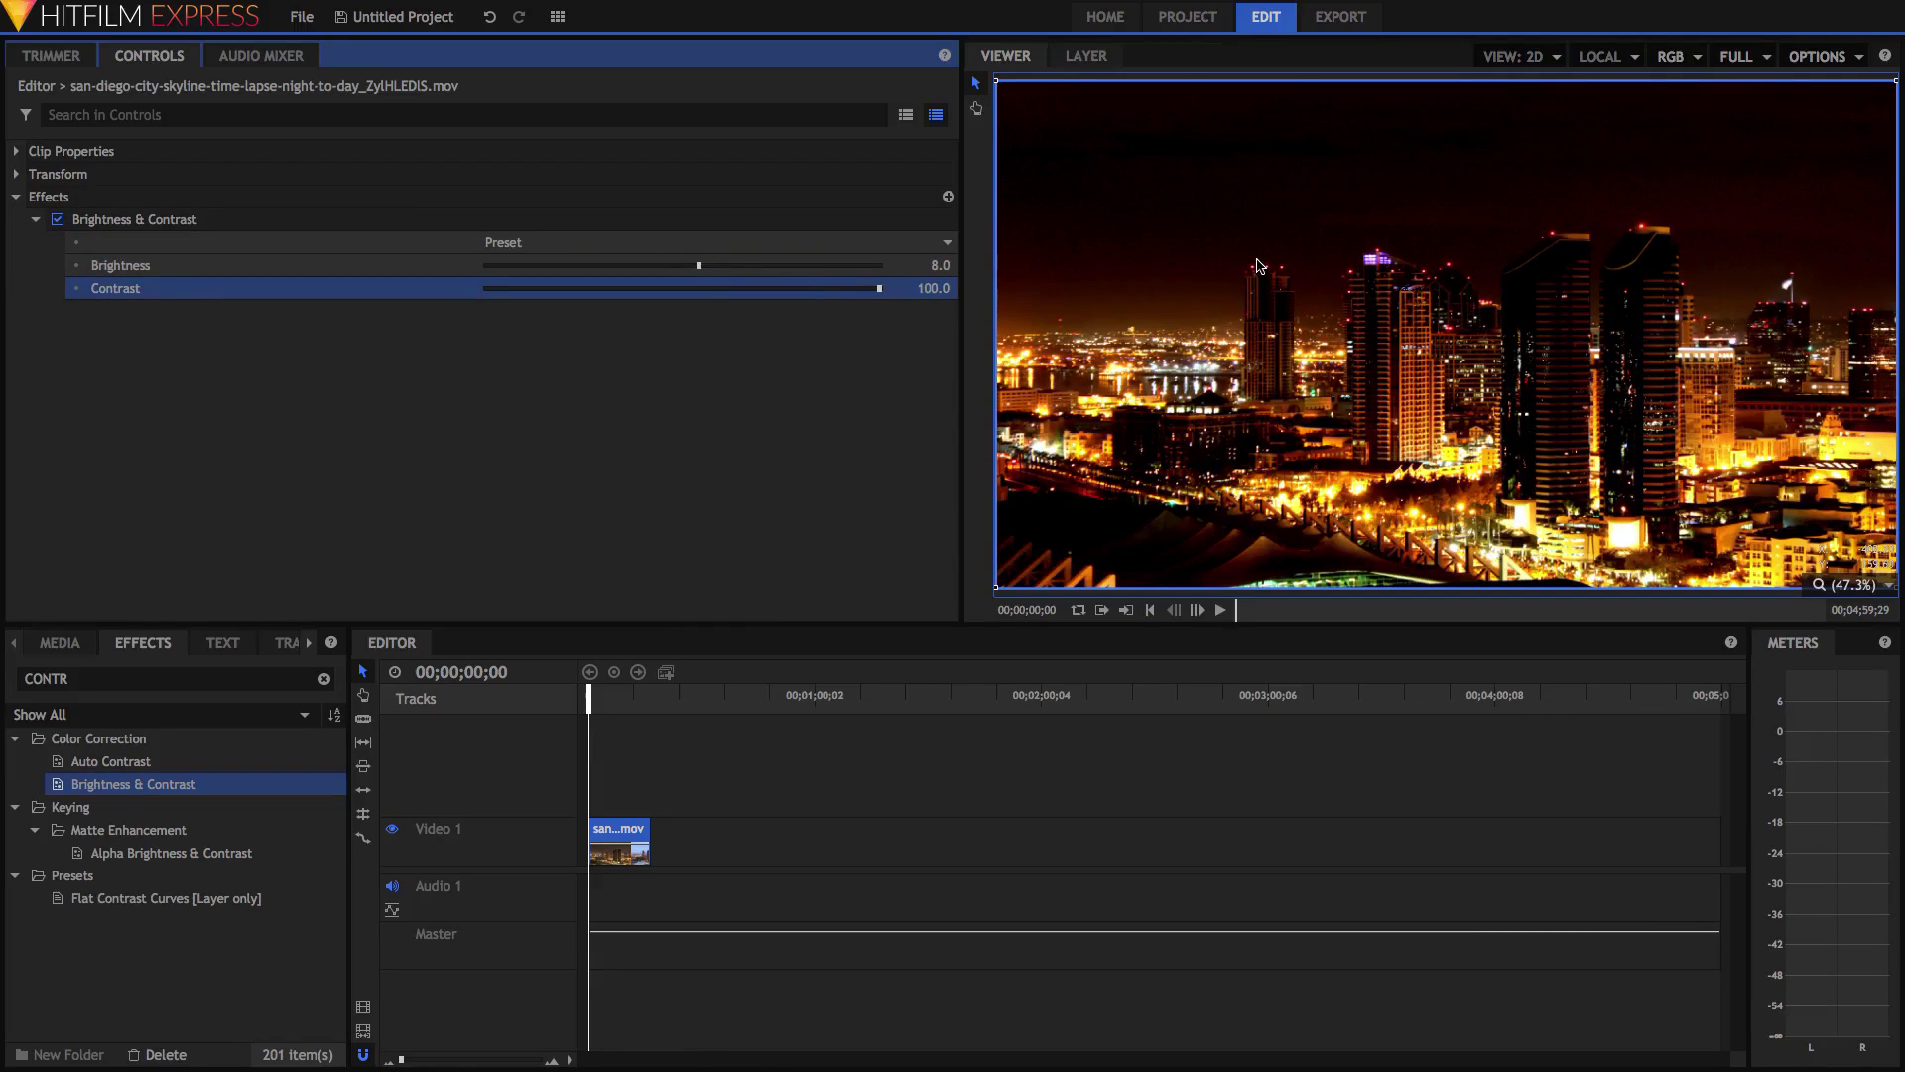
{"action": "left_click_drag", "start_coordinate": [699, 266], "coordinate": [718, 276]}
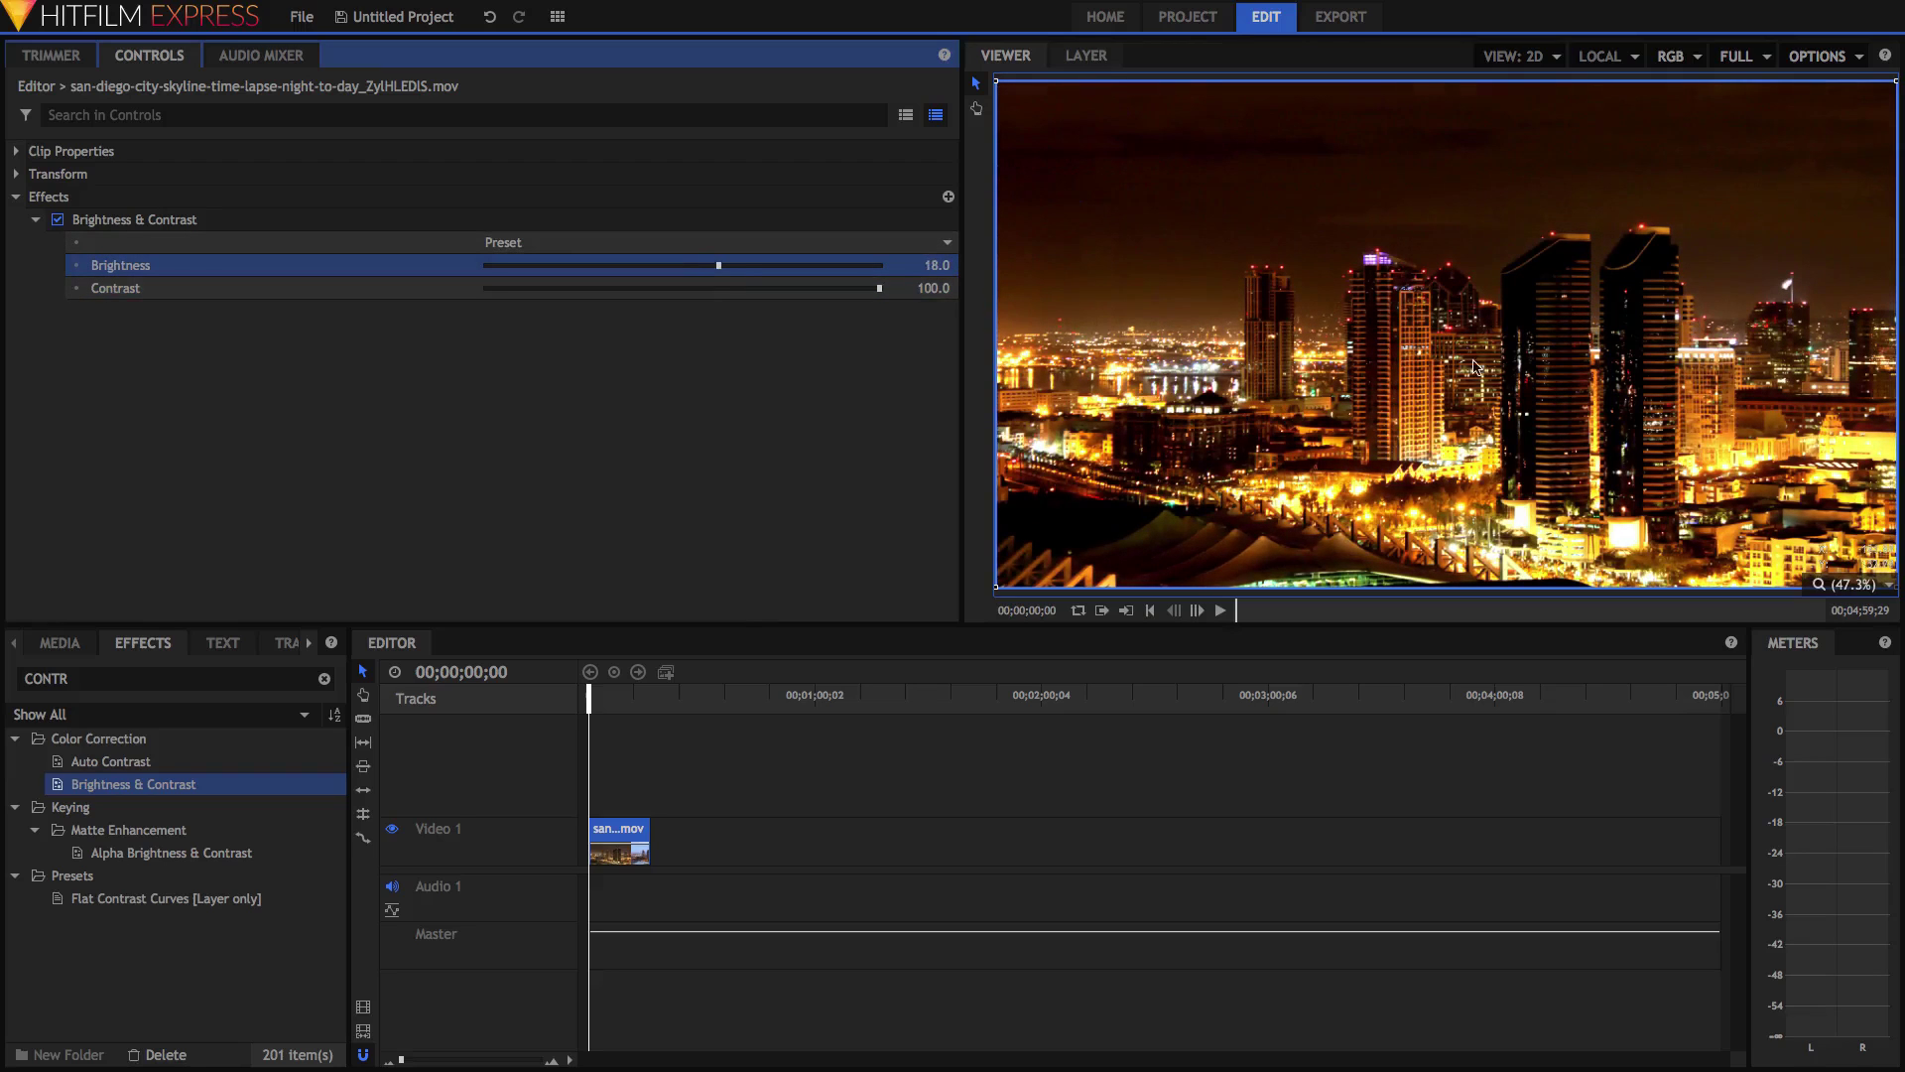
{"action": "scroll", "coordinate": [1518, 327], "scroll_direction": "up", "scroll_amount": 5}
{"action": "left_click_drag", "start_coordinate": [1519, 327], "coordinate": [1308, 486]}
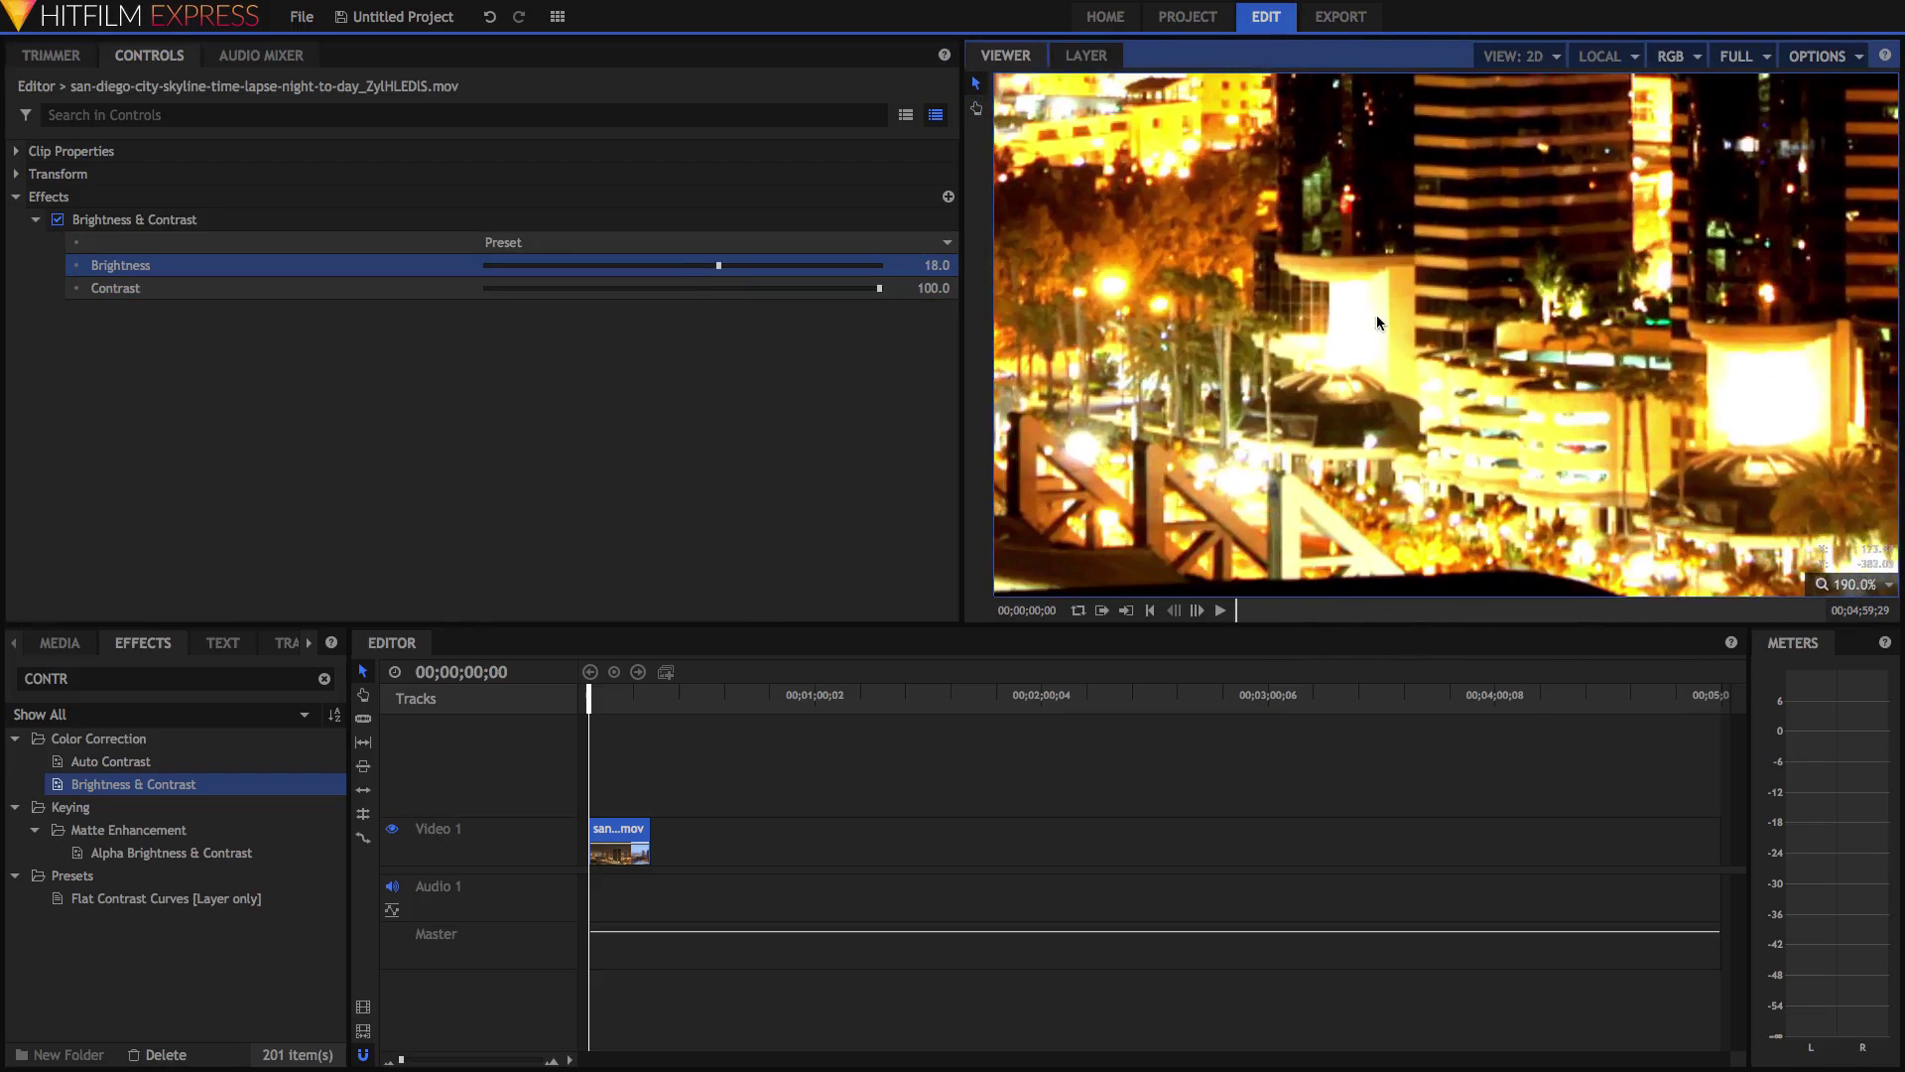
{"action": "left_click", "coordinate": [1854, 585]}
Step: Ease Brightness & Contrast back to Contrast 67 and Brightness 16 with the frame fitted to the viewer
{"action": "left_click", "coordinate": [1846, 792]}
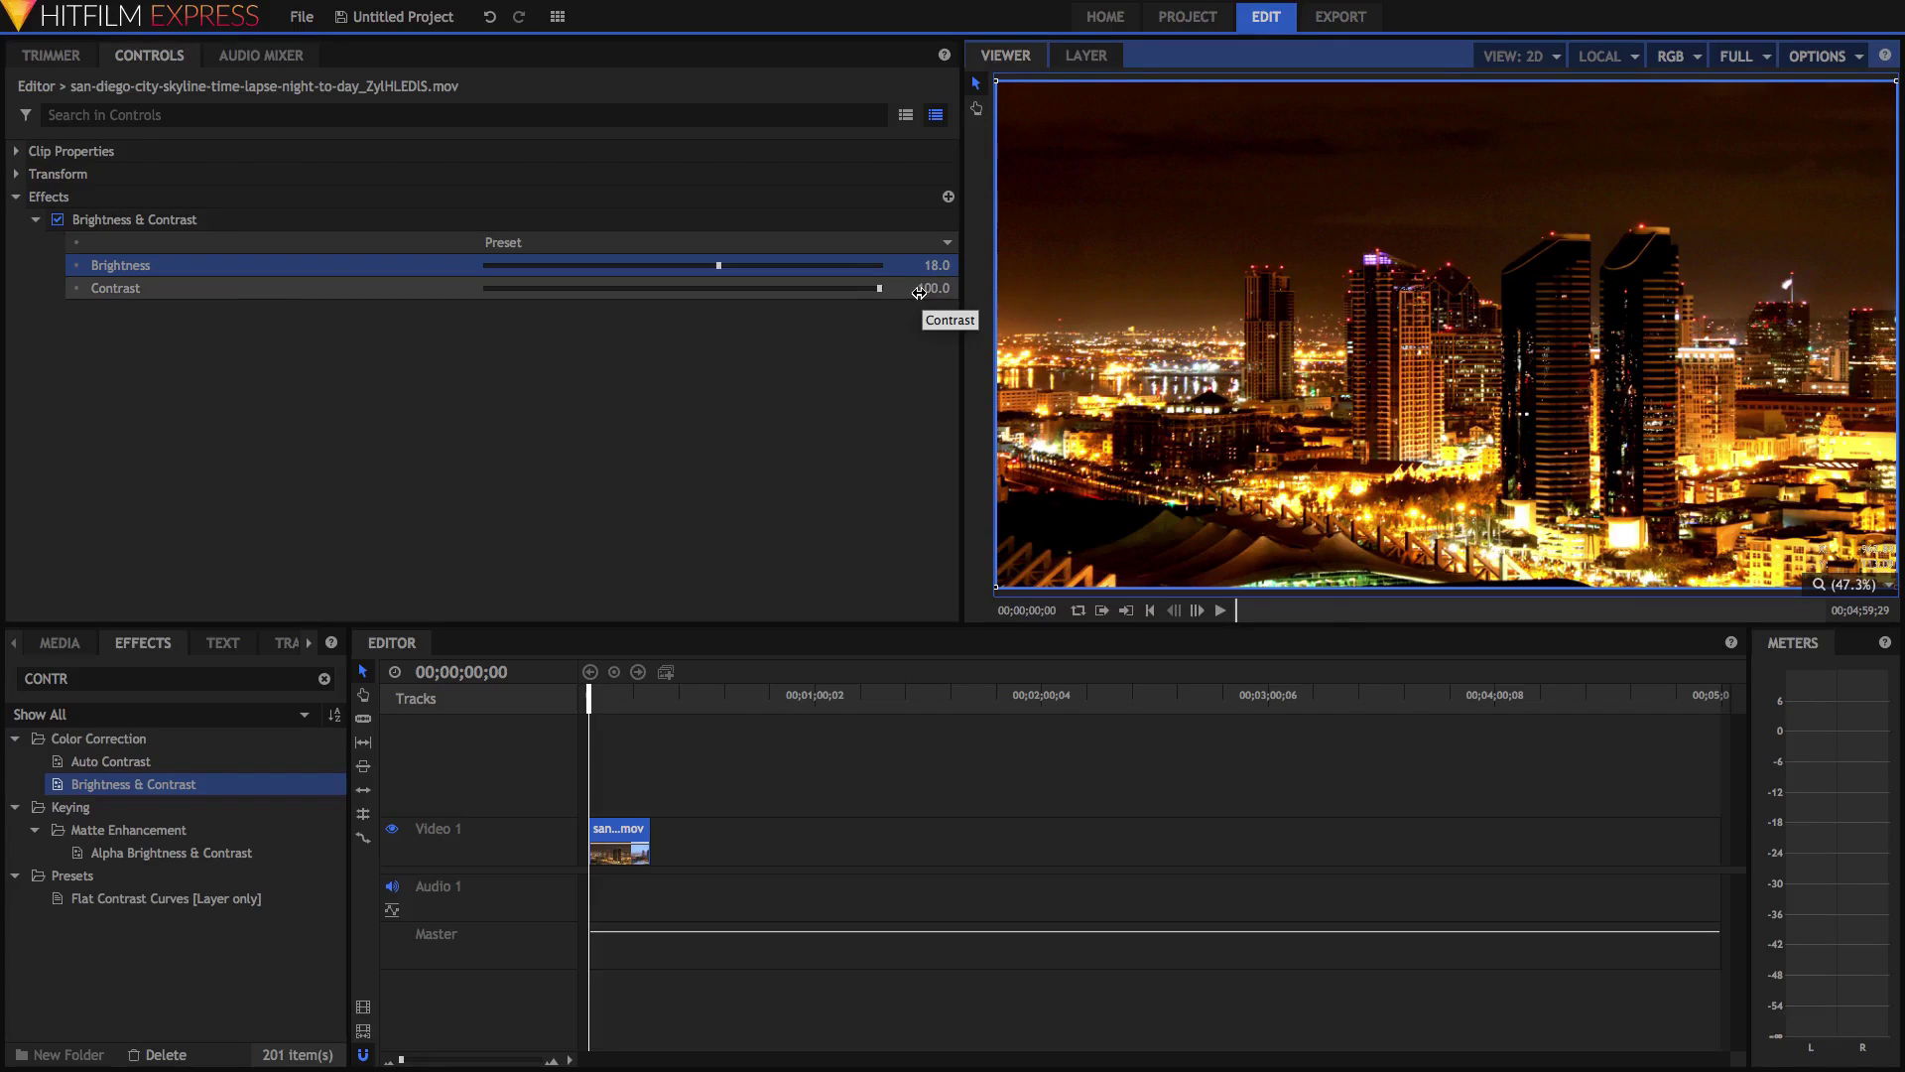
{"action": "left_click_drag", "start_coordinate": [919, 292], "coordinate": [873, 292]}
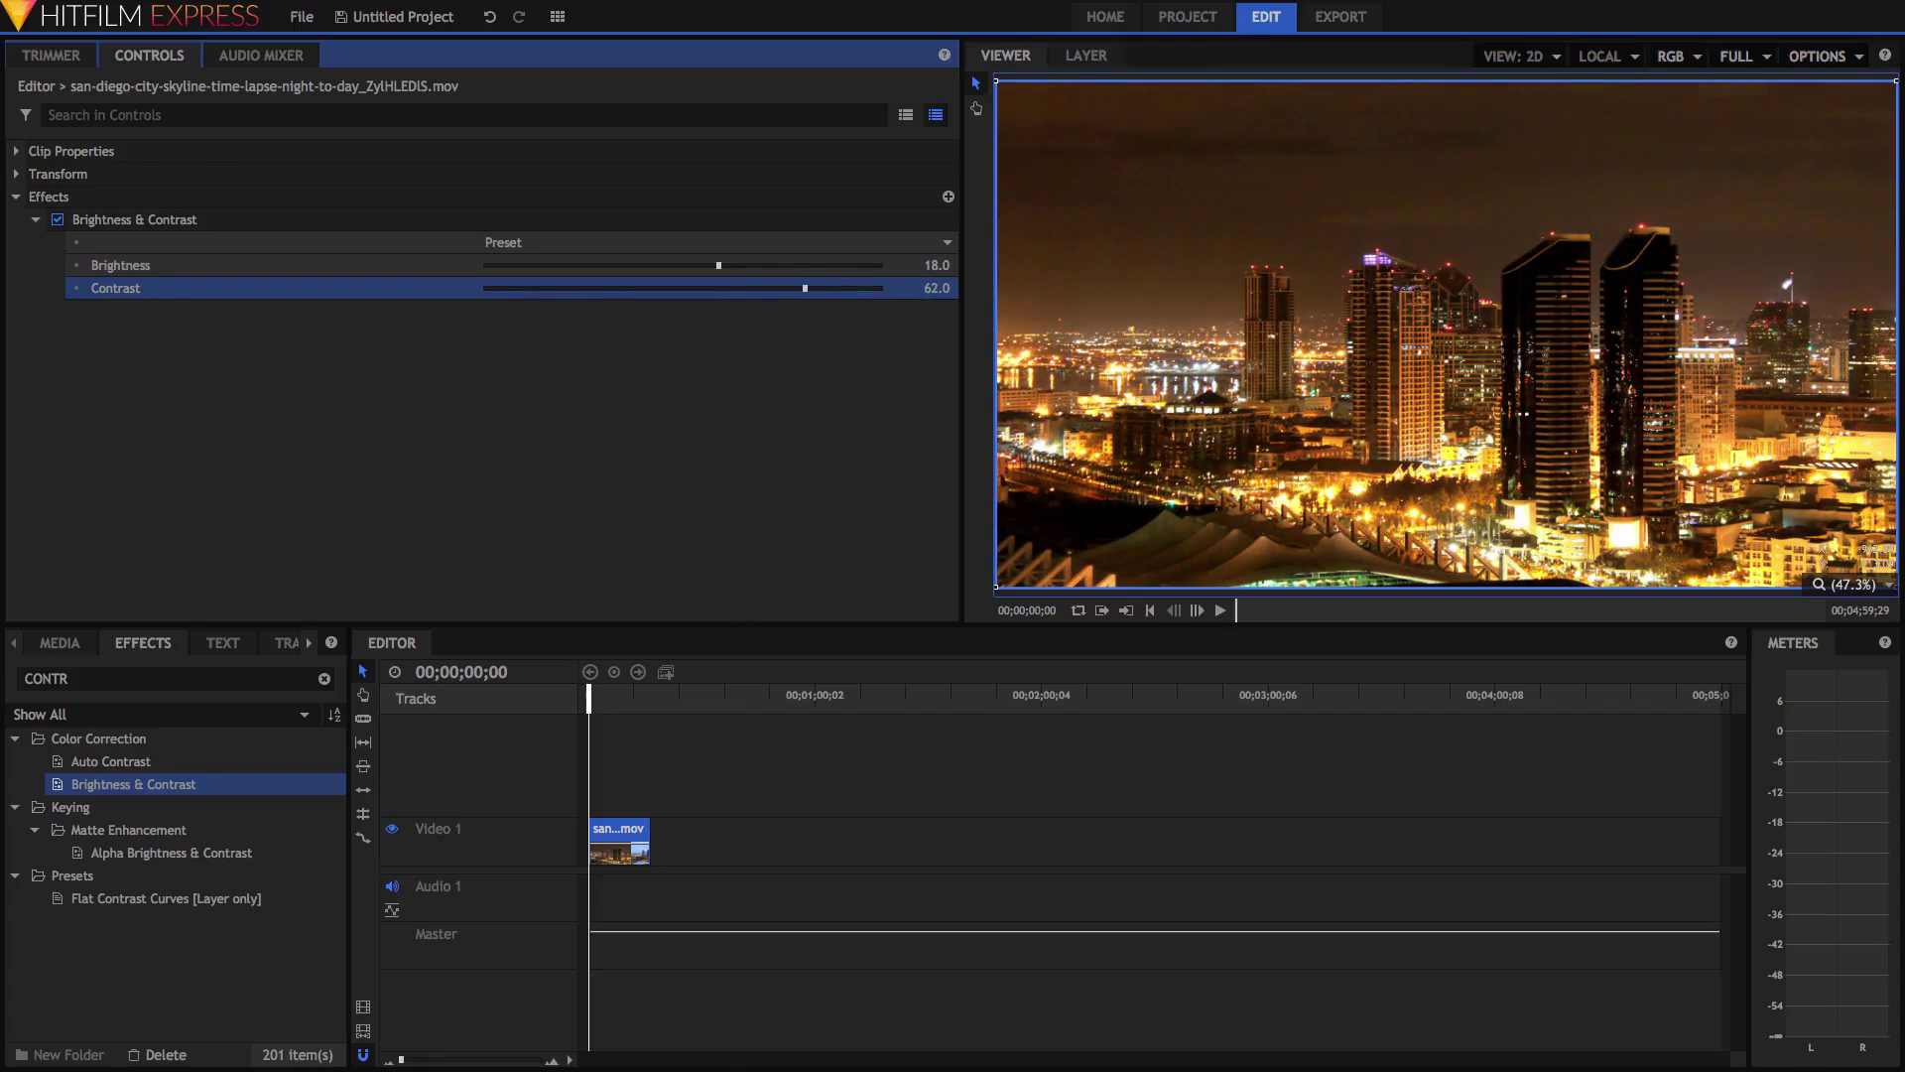
{"action": "left_click_drag", "start_coordinate": [883, 292], "coordinate": [892, 292]}
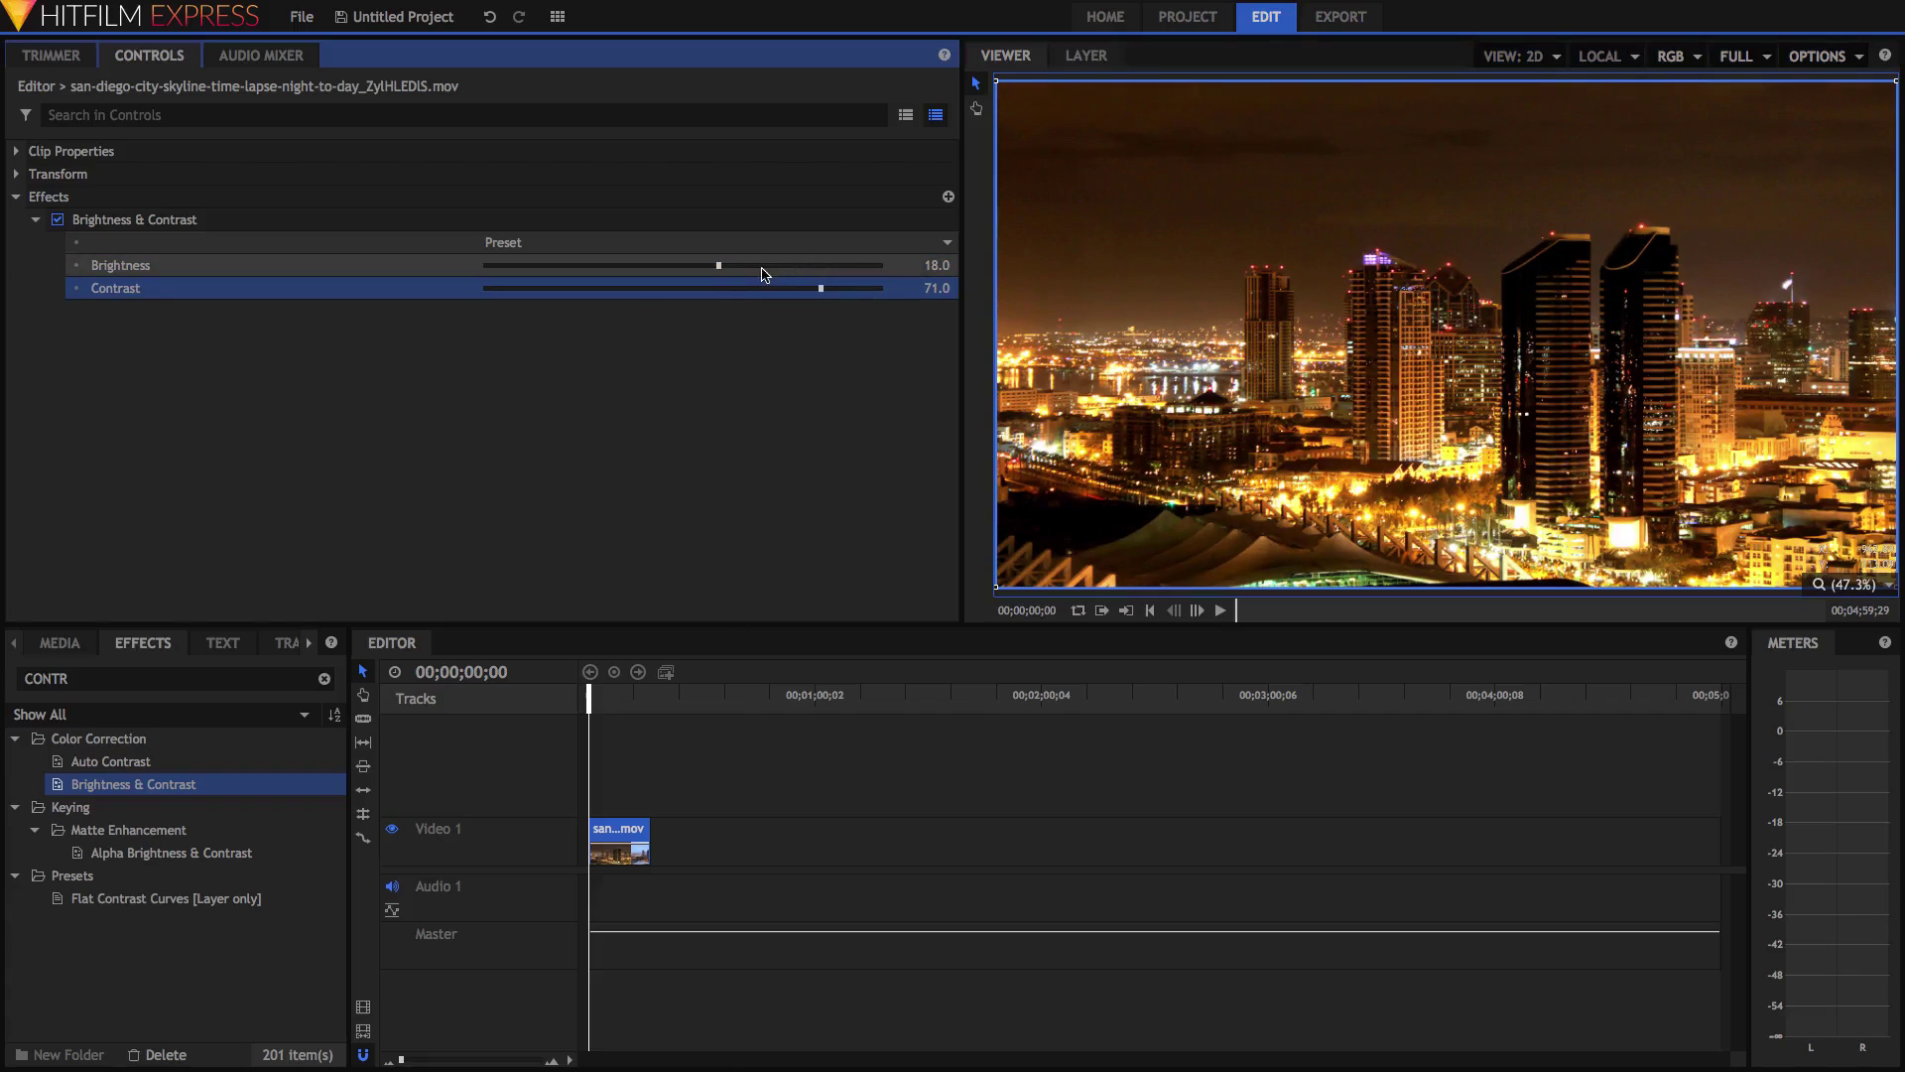
{"action": "left_click_drag", "start_coordinate": [718, 267], "coordinate": [713, 275]}
{"action": "left_click_drag", "start_coordinate": [937, 287], "coordinate": [954, 288]}
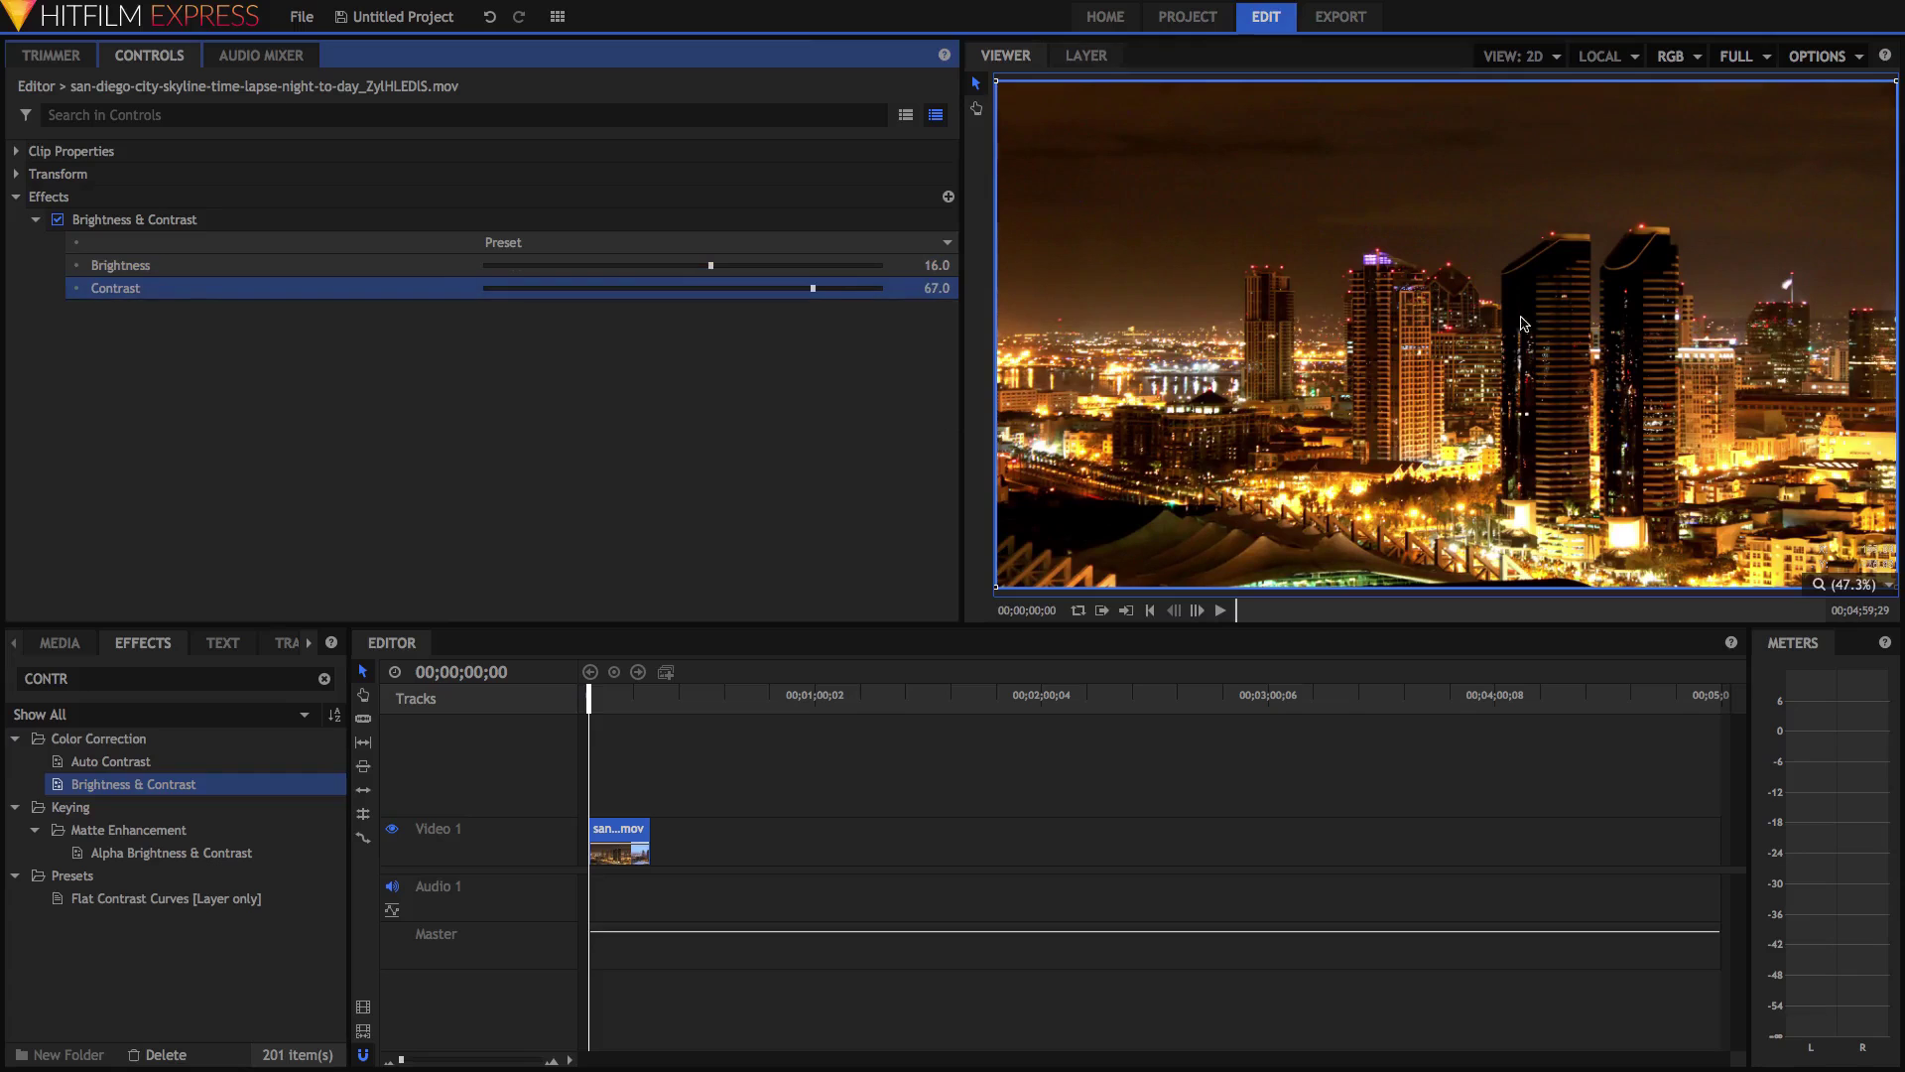
{"action": "scroll", "coordinate": [1528, 309], "scroll_direction": "up", "scroll_amount": 5}
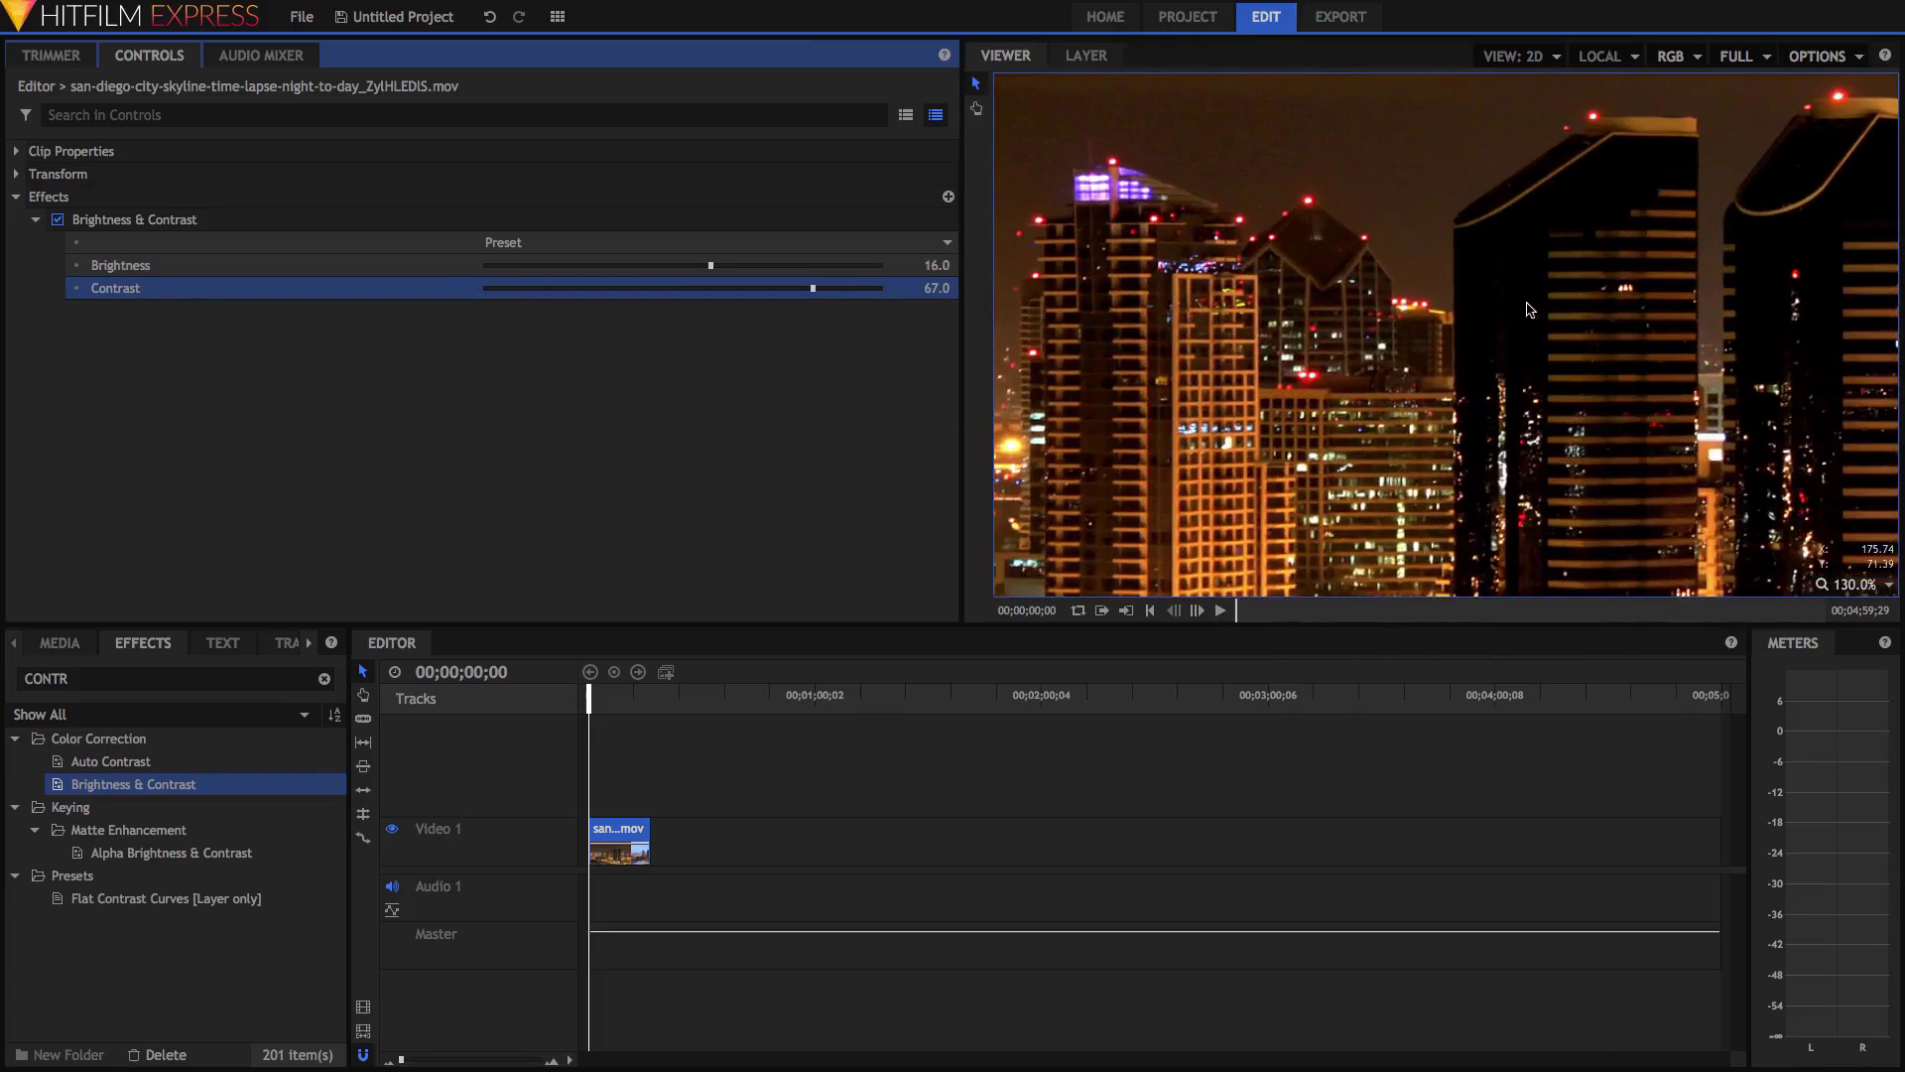
{"action": "left_click", "coordinate": [1862, 584]}
{"action": "left_click", "coordinate": [1852, 792]}
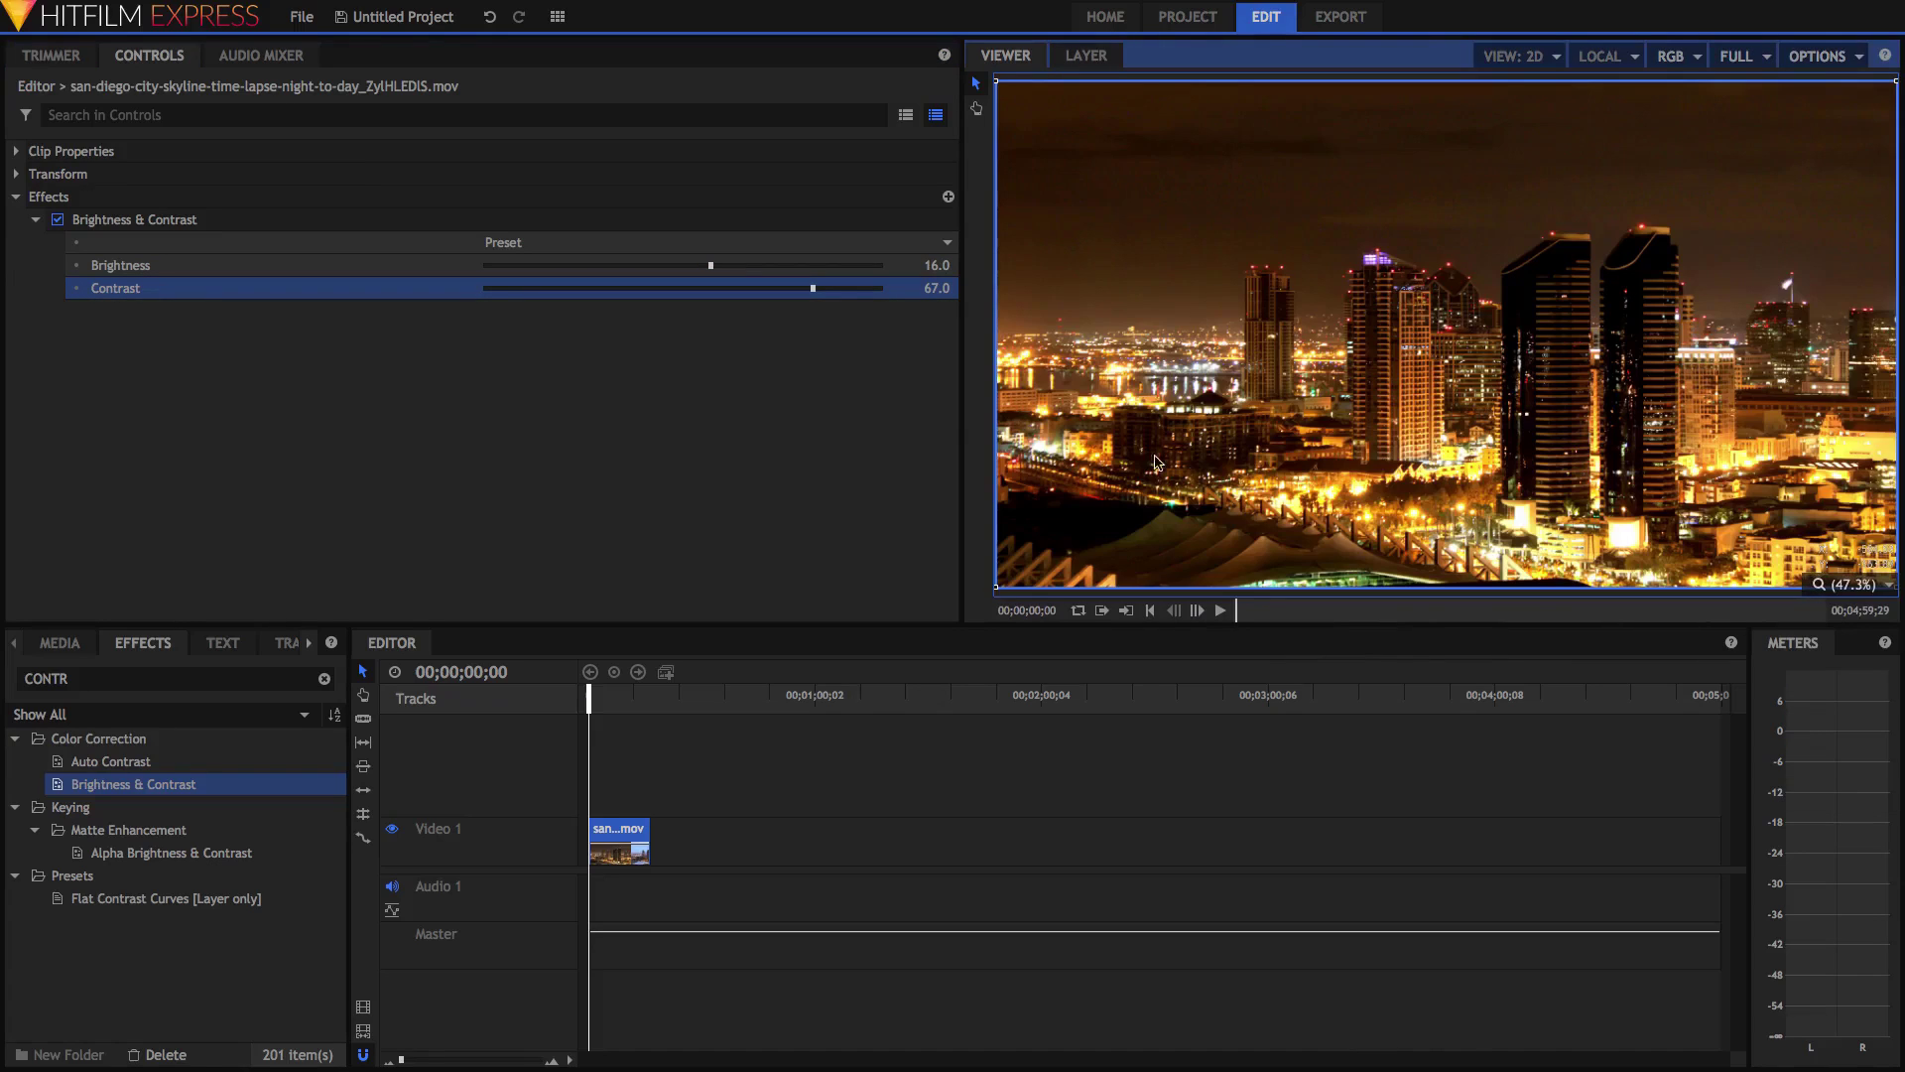
{"action": "left_click", "coordinate": [598, 703]}
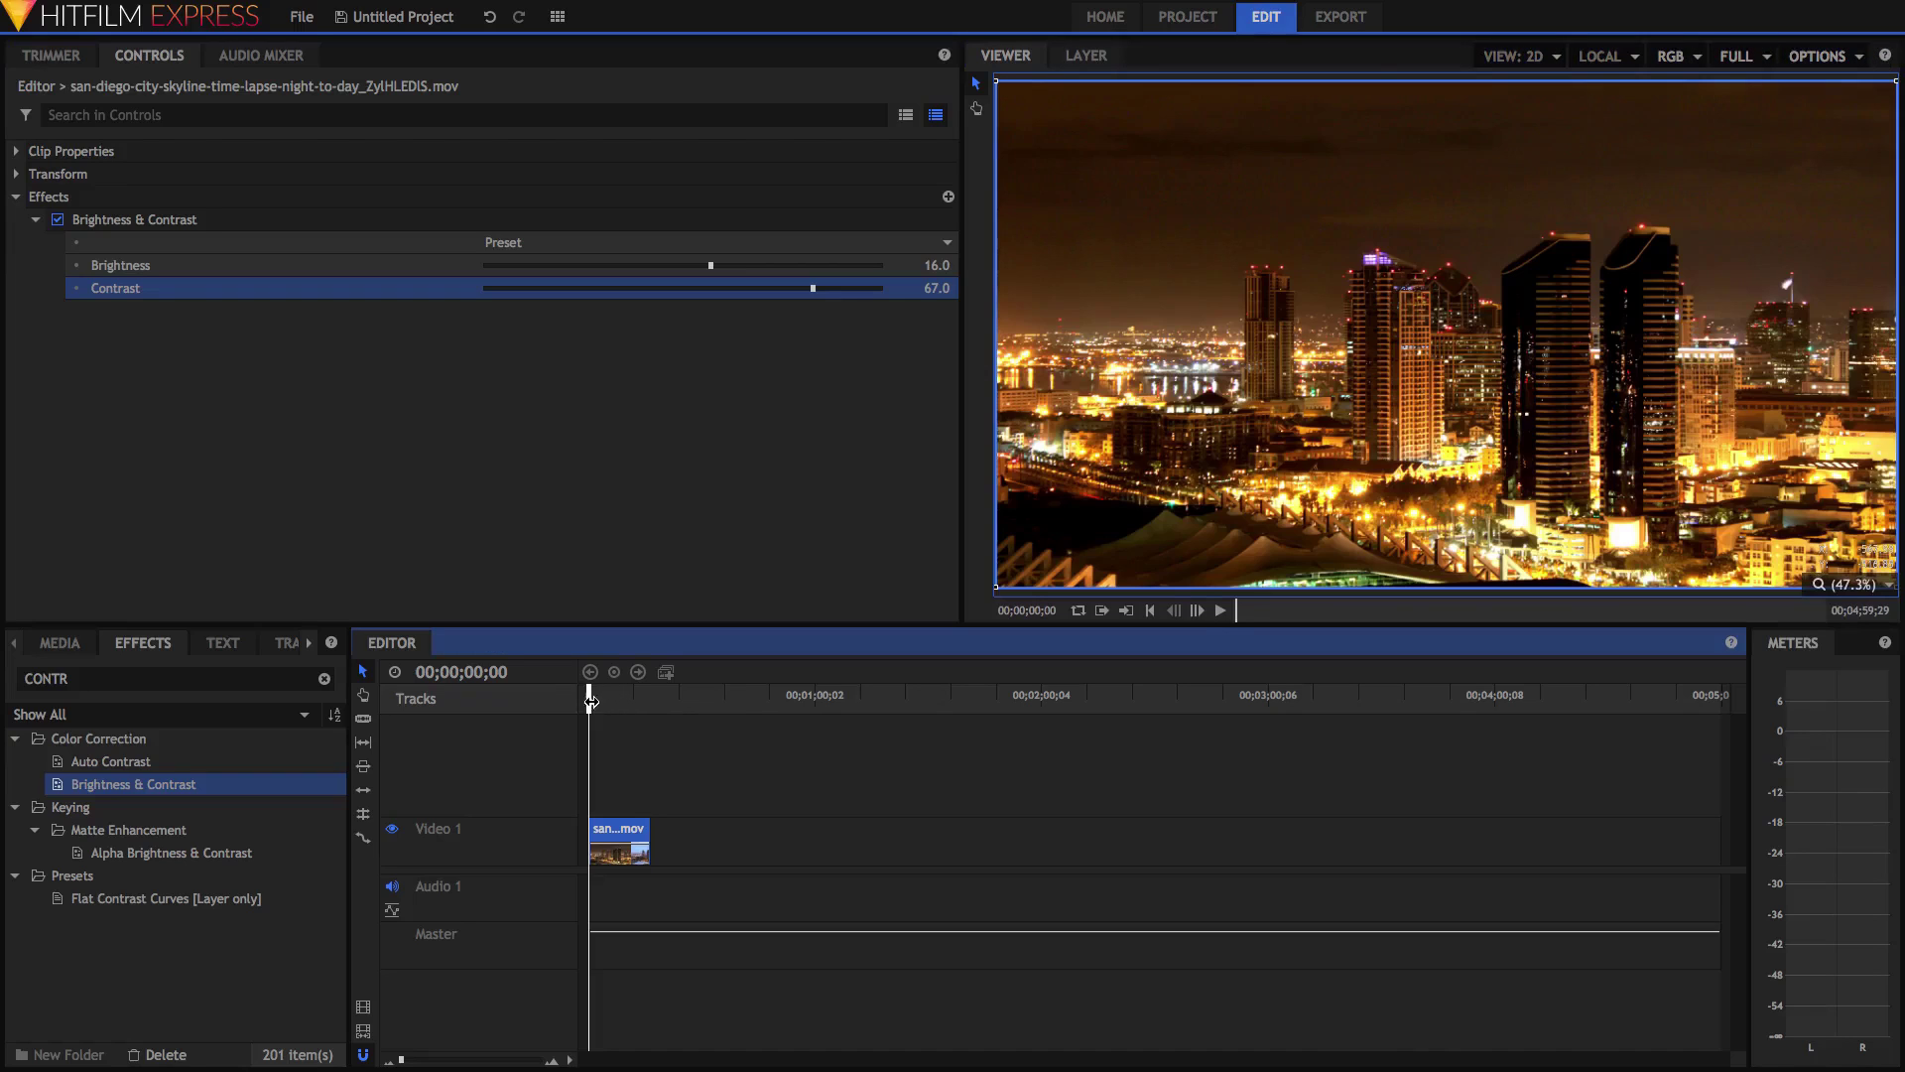
{"action": "left_click_drag", "start_coordinate": [599, 705], "coordinate": [648, 711]}
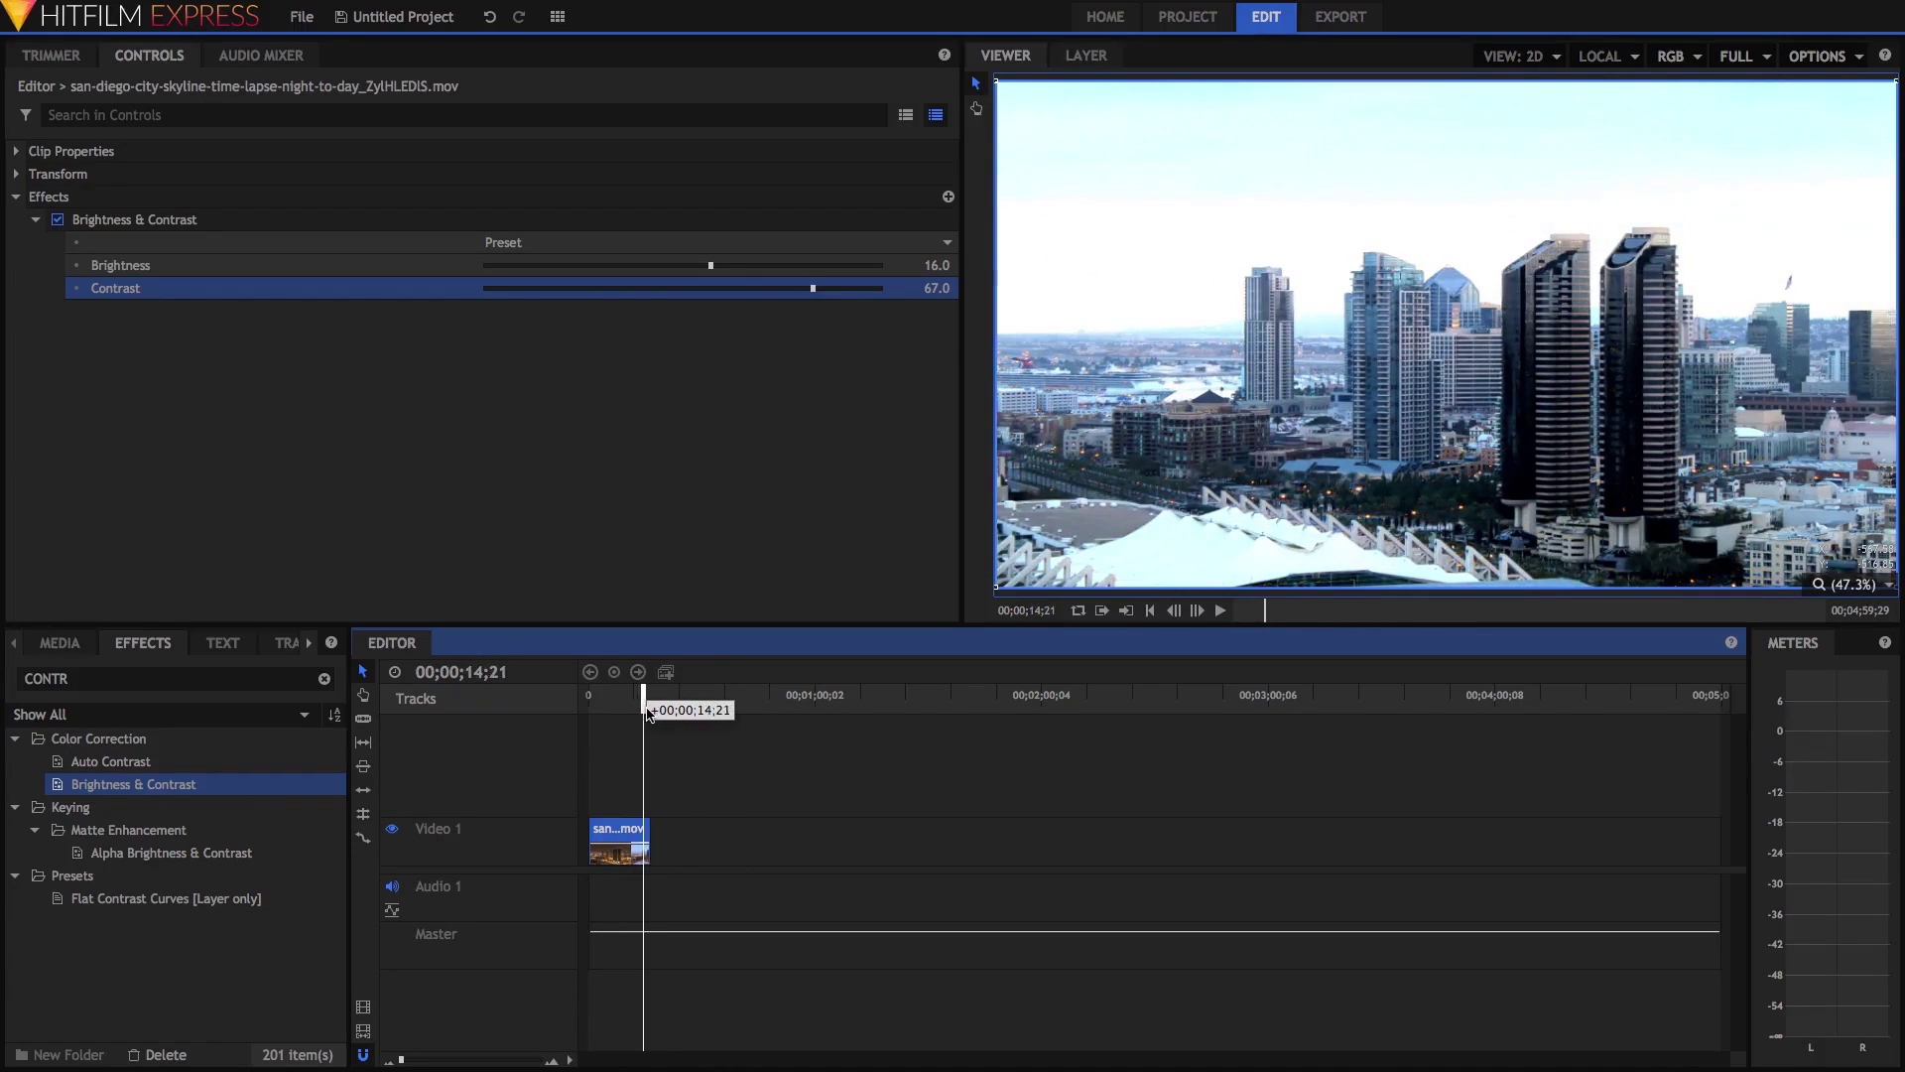
{"action": "scroll", "coordinate": [1066, 301], "scroll_direction": "up", "scroll_amount": 3}
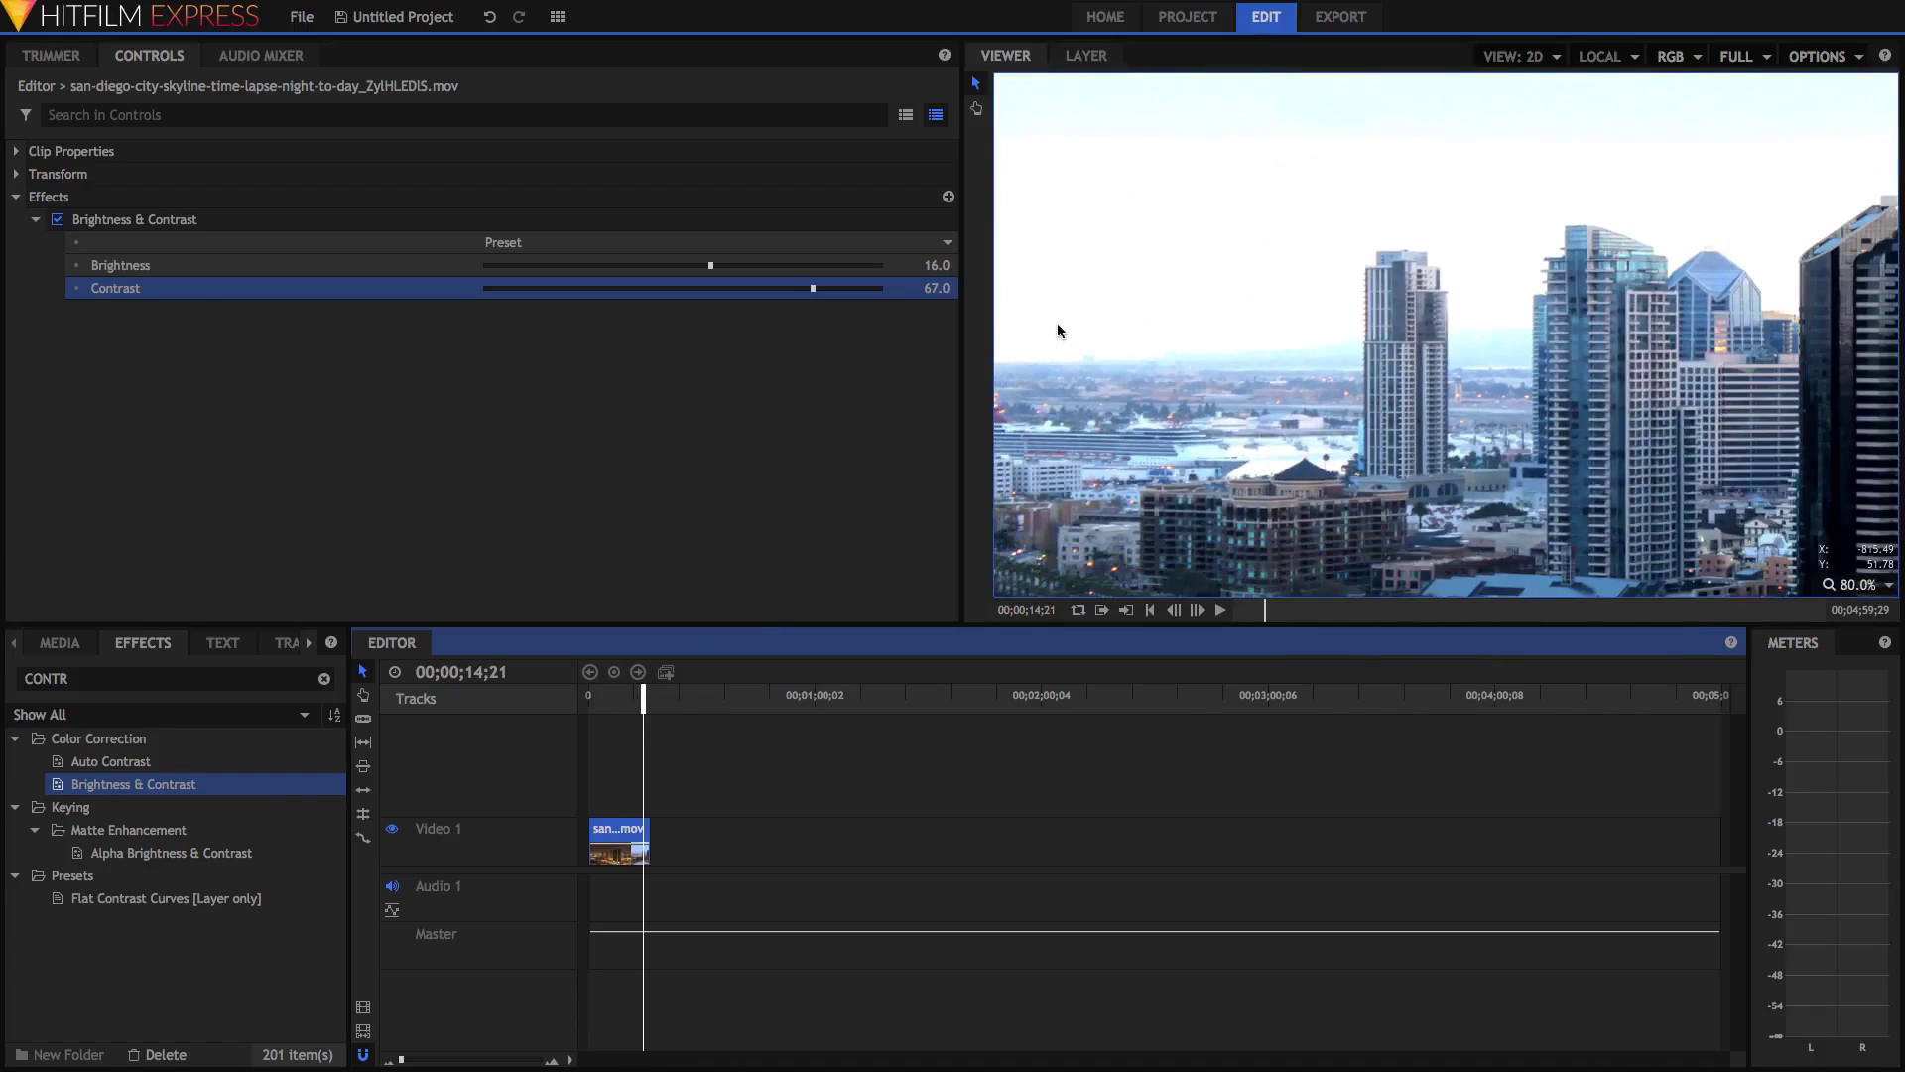
{"action": "scroll", "coordinate": [1058, 327], "scroll_direction": "down", "scroll_amount": 3}
{"action": "left_click", "coordinate": [1883, 586]}
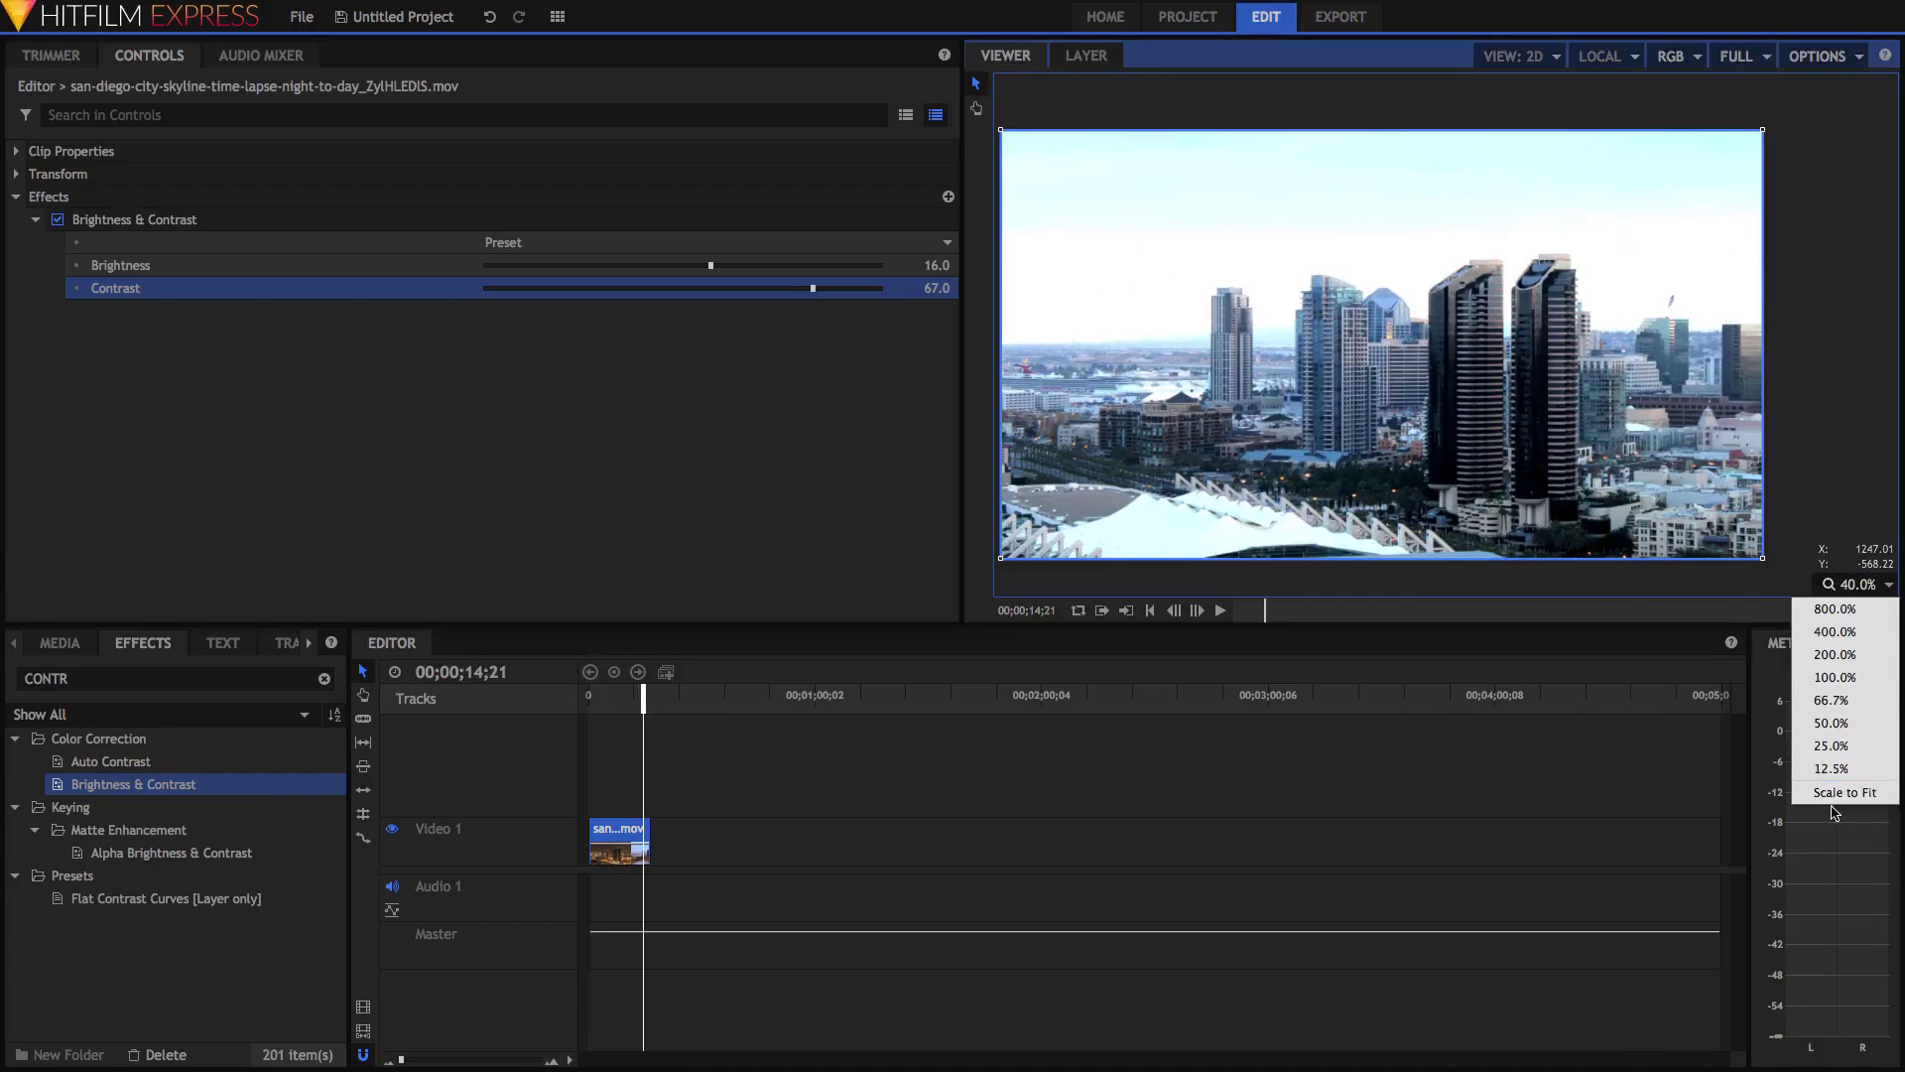
{"action": "left_click", "coordinate": [1833, 803]}
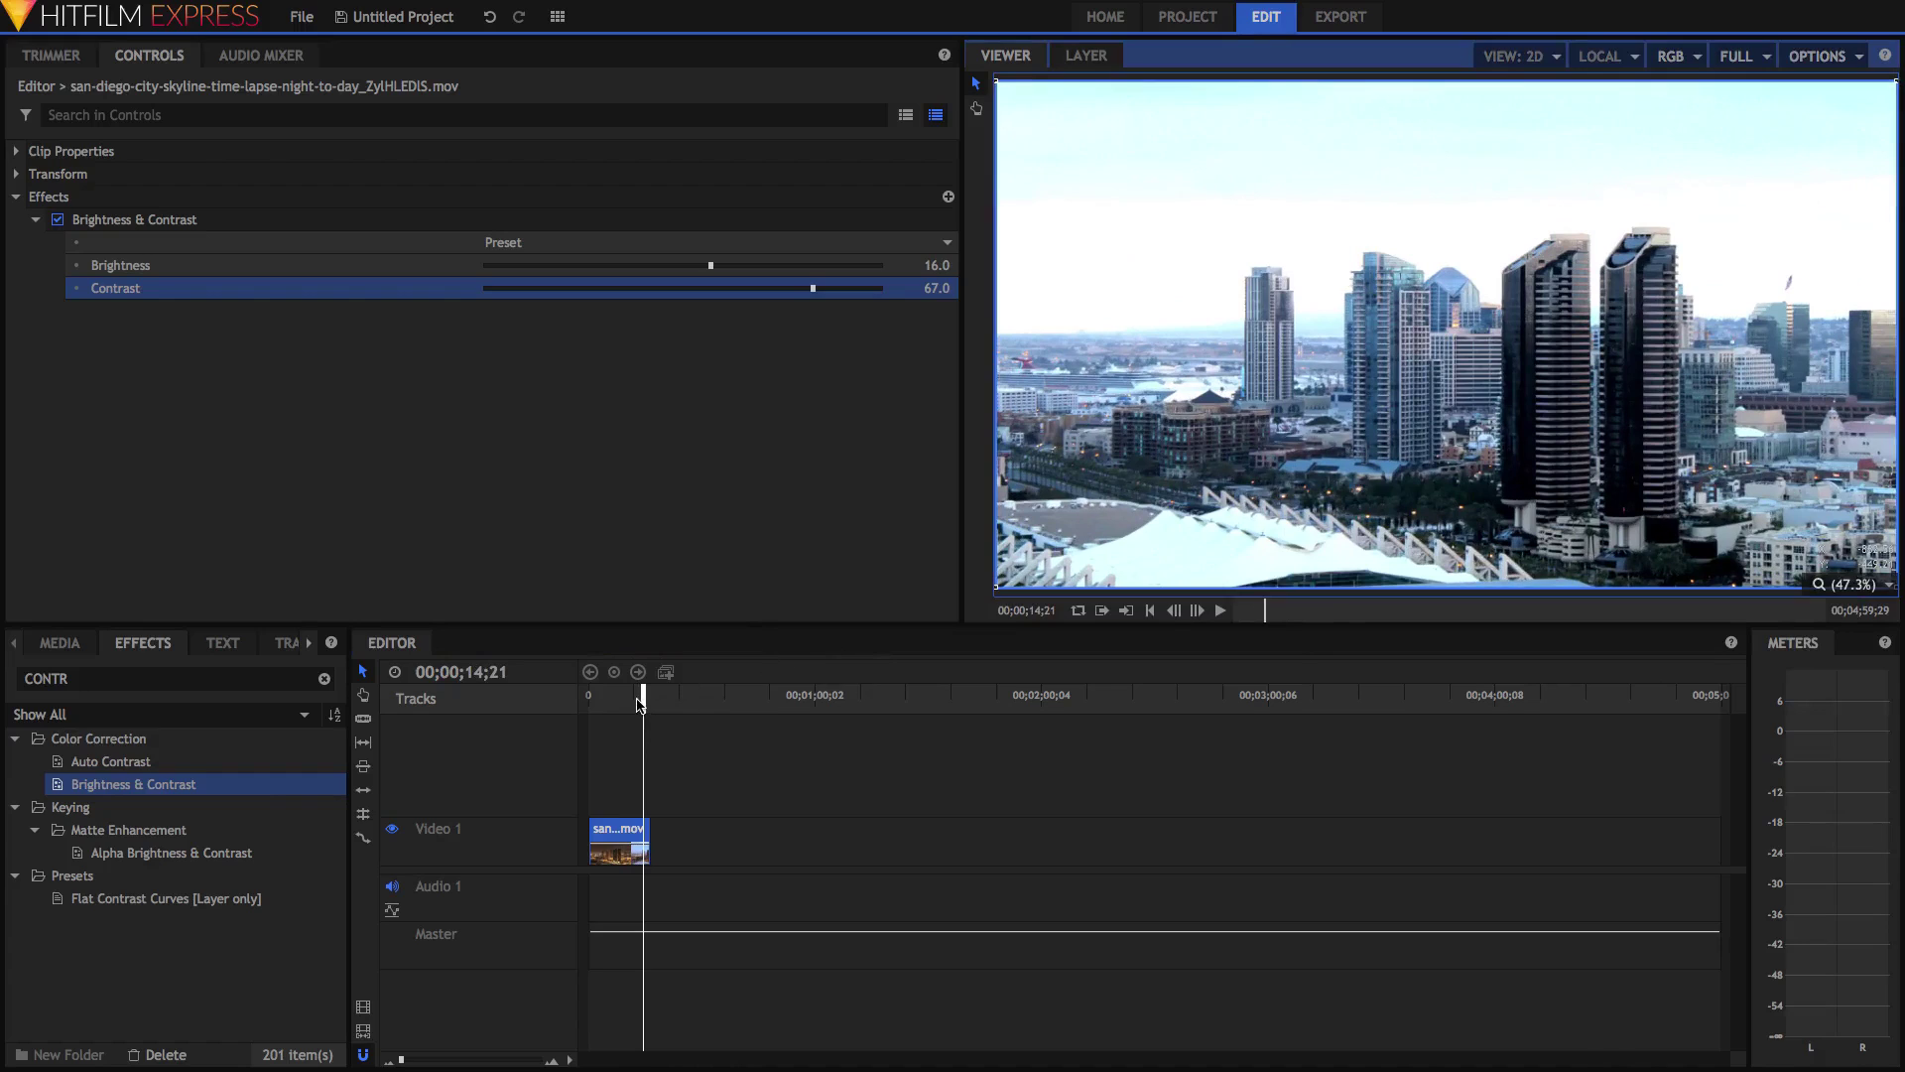
{"action": "left_click_drag", "start_coordinate": [640, 704], "coordinate": [500, 706]}
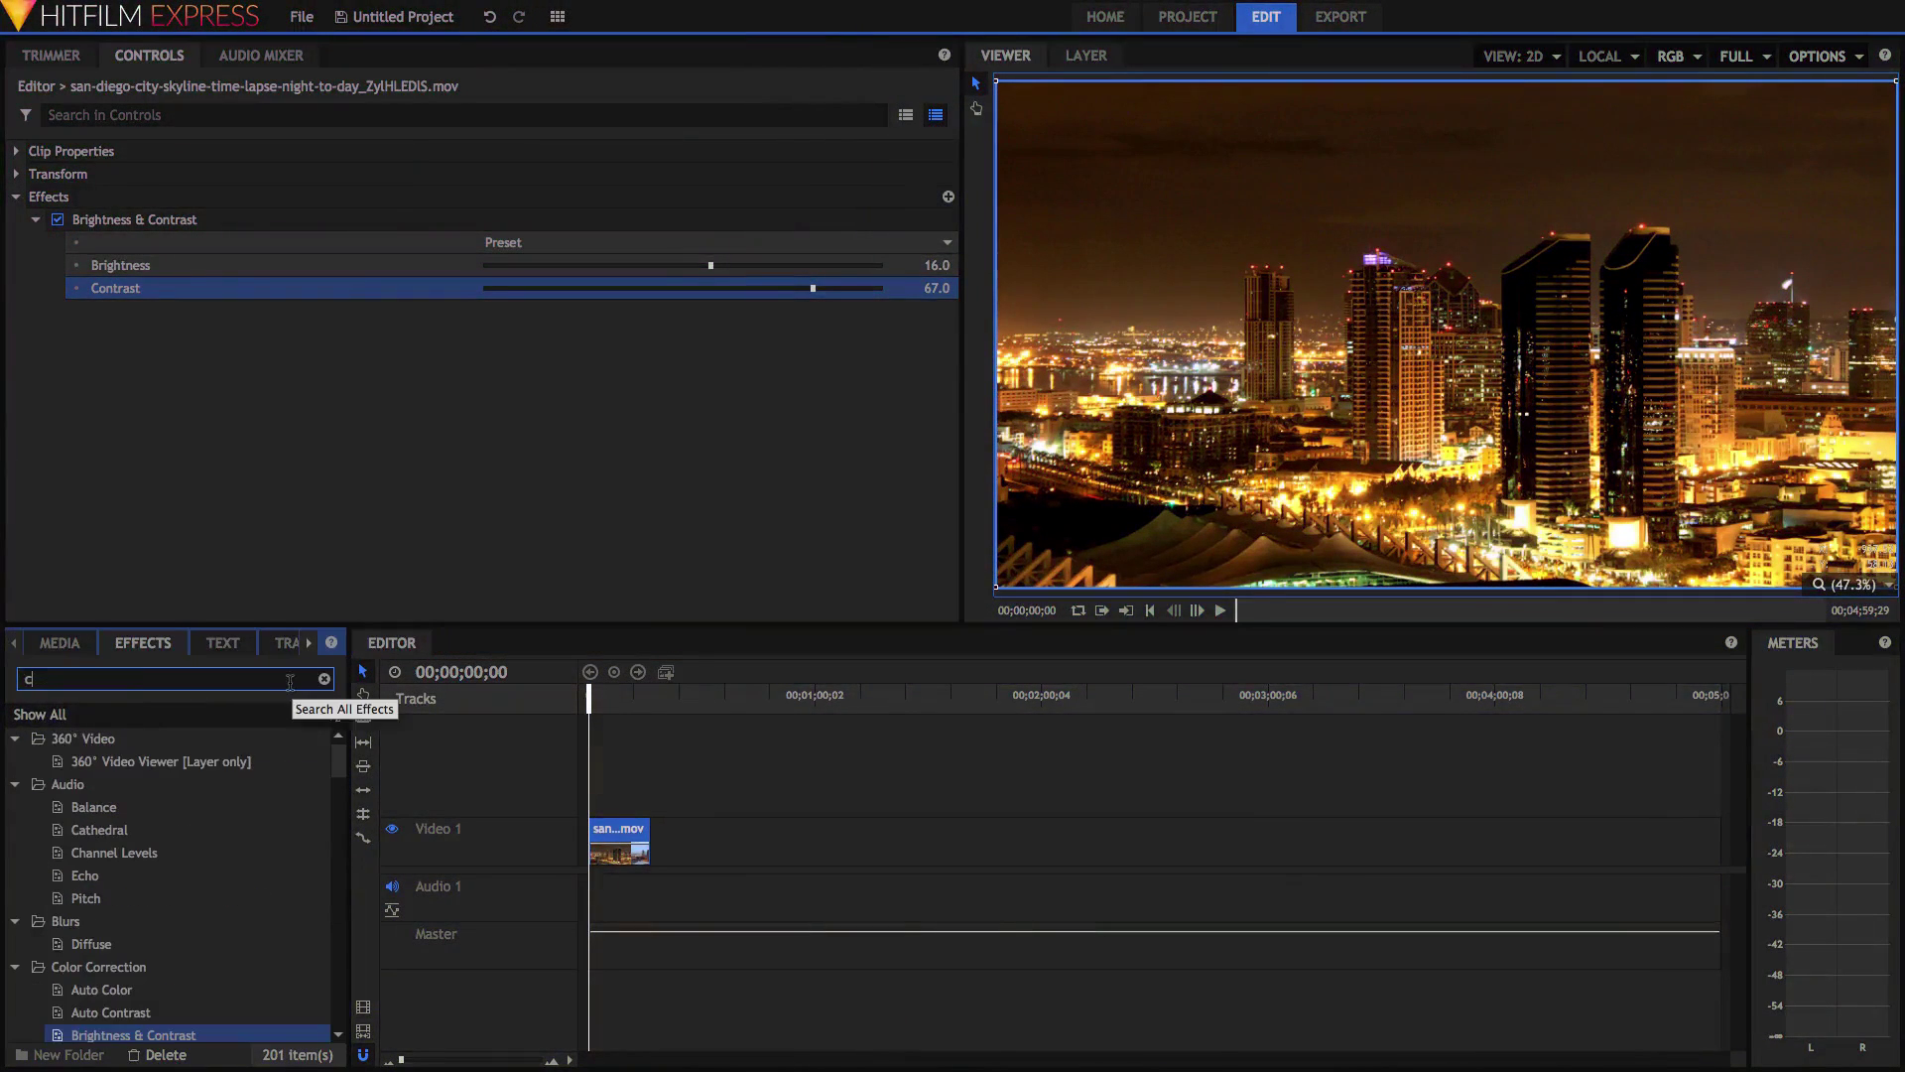
Step: Search 'color' and add Color Balance below Brightness & Contrast, expanding its settings
{"action": "type", "text": "r"}
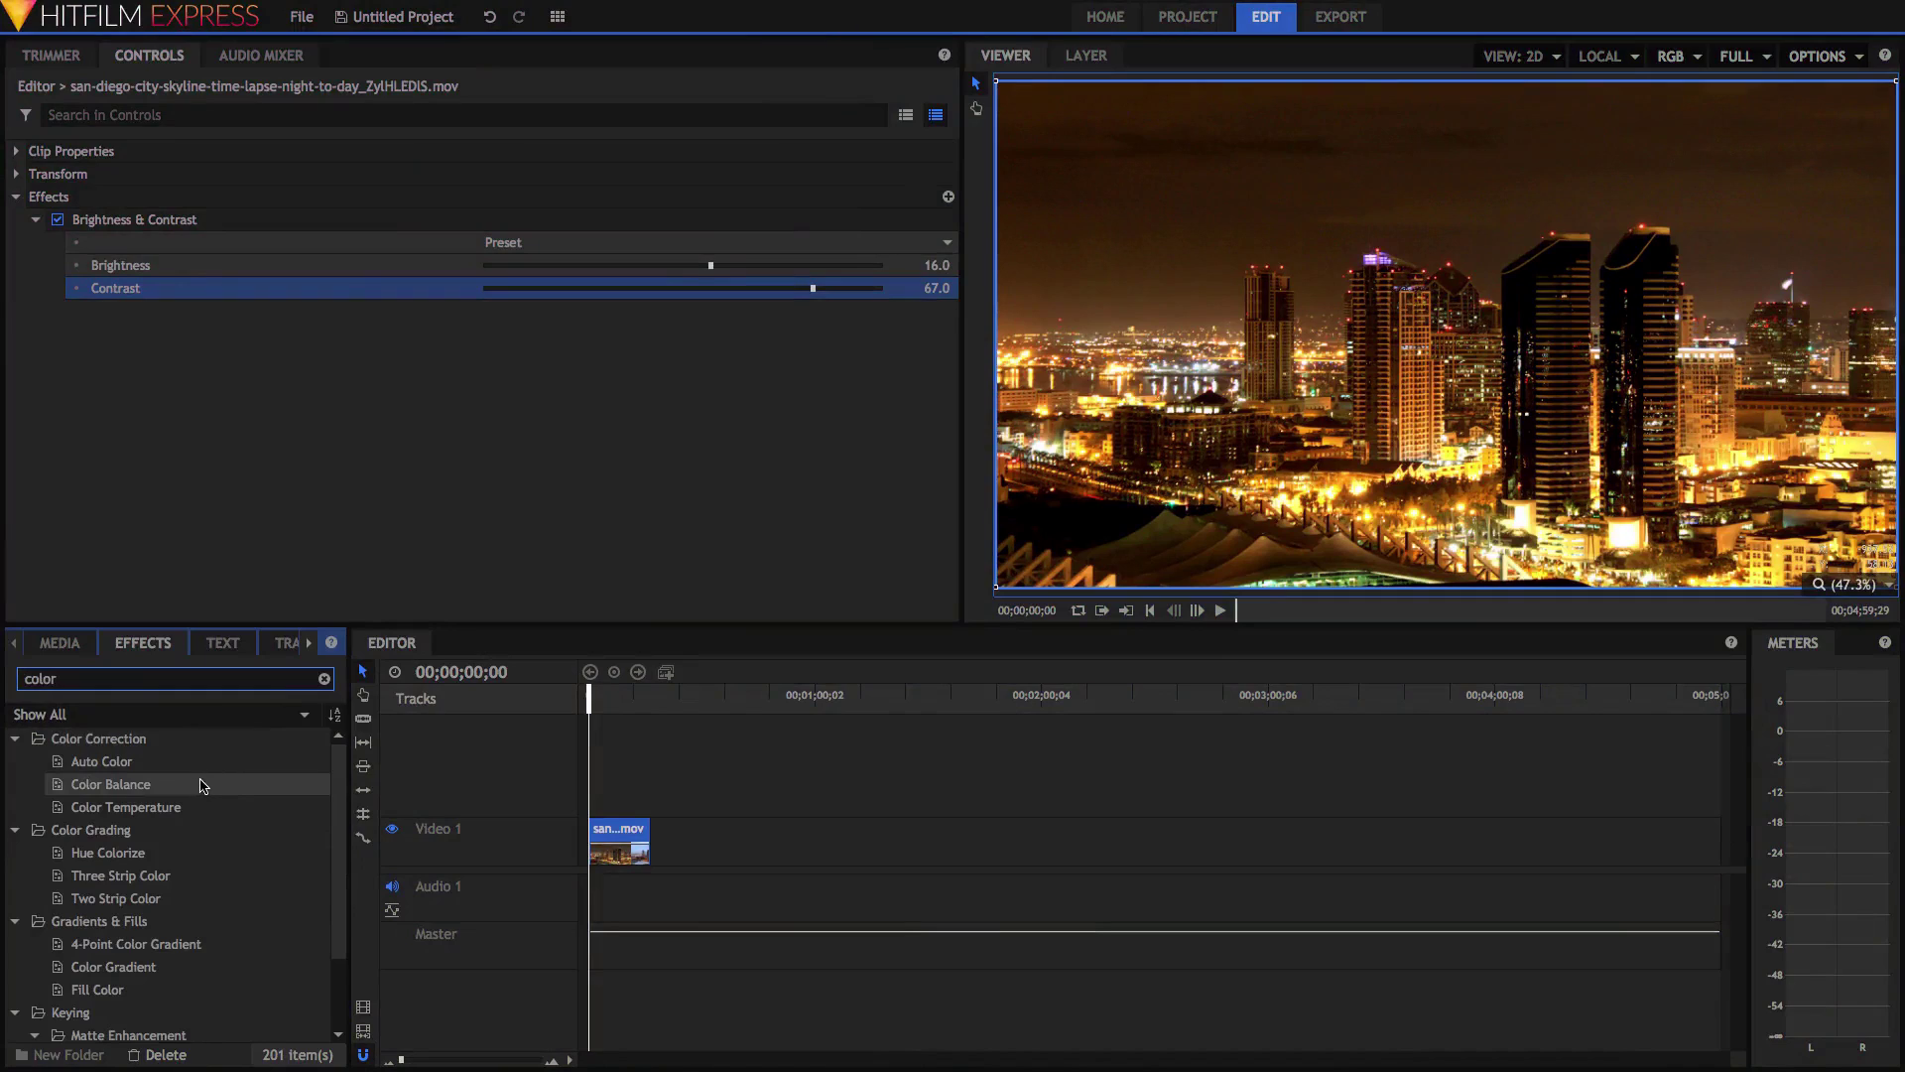
{"action": "left_click_drag", "start_coordinate": [180, 783], "coordinate": [109, 303]}
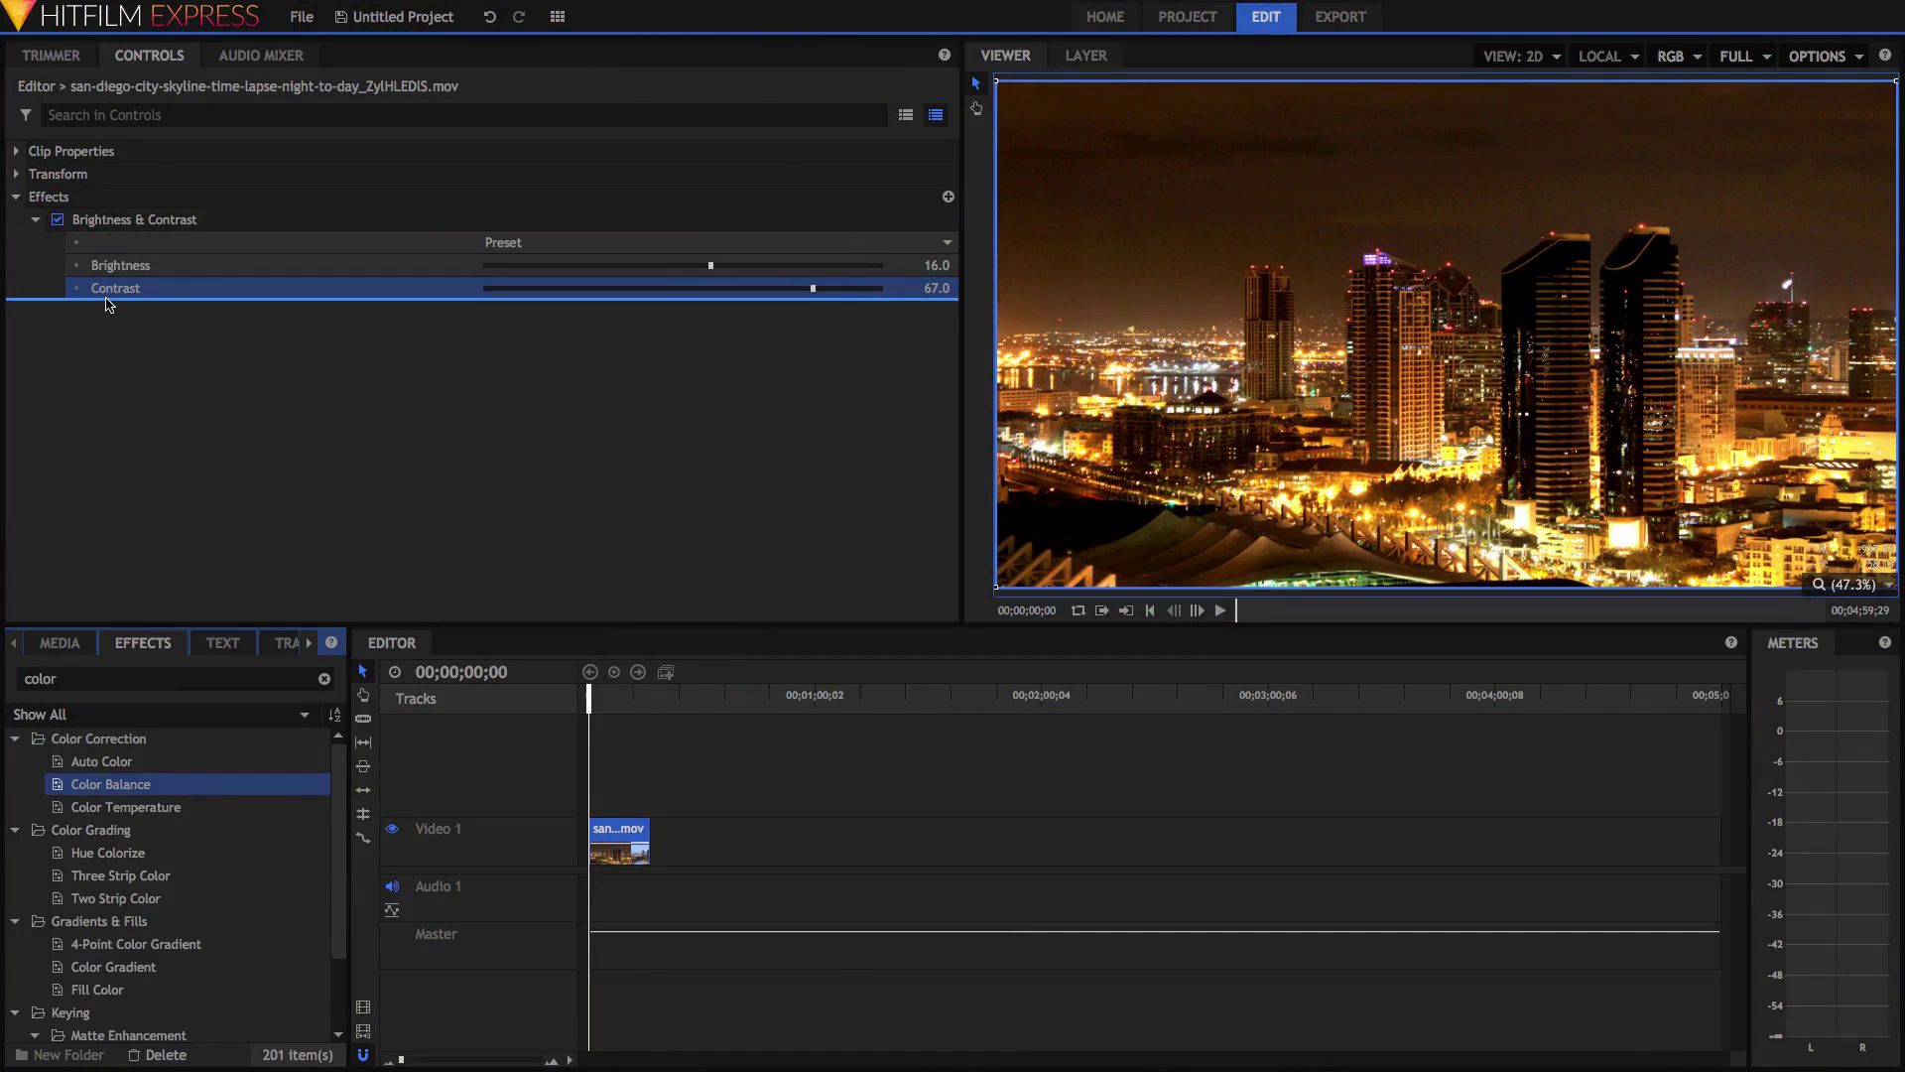
{"action": "left_click_drag", "start_coordinate": [110, 303], "coordinate": [109, 302]}
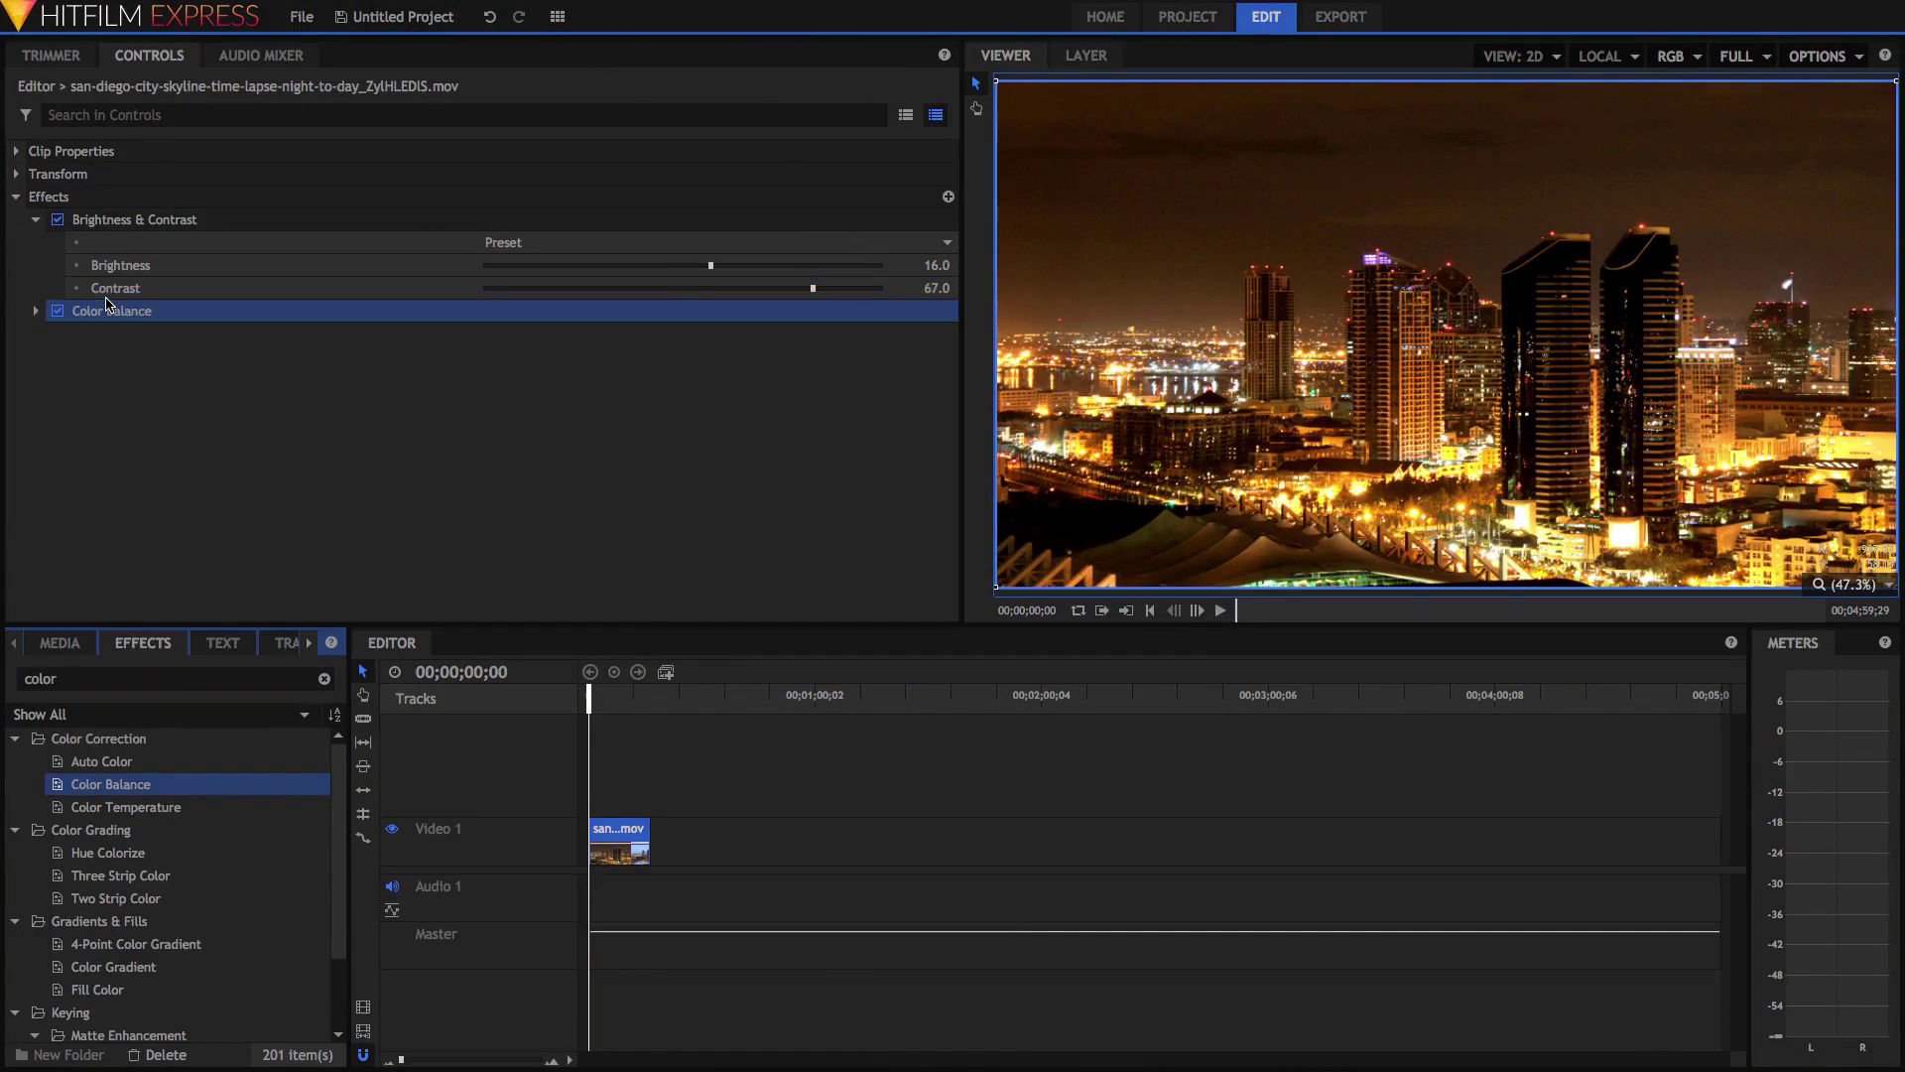
{"action": "left_click", "coordinate": [38, 311]}
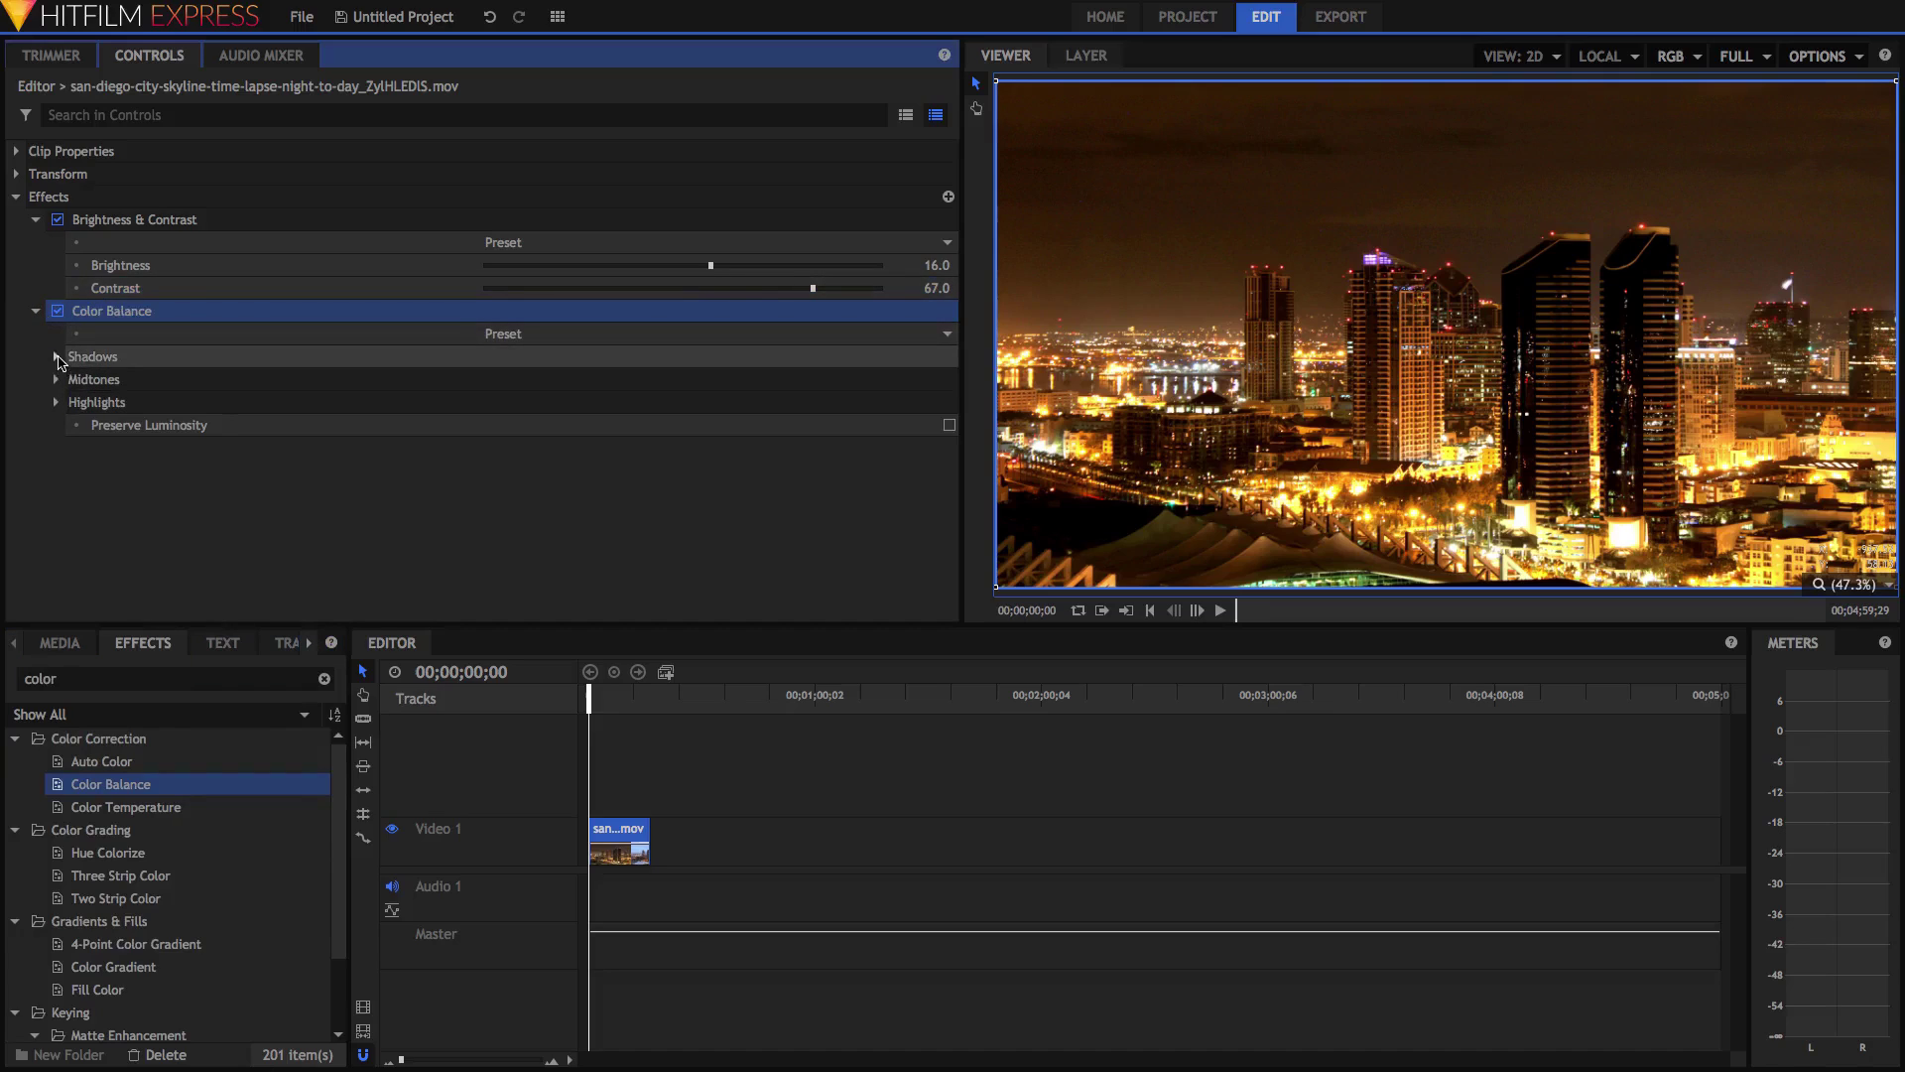
{"action": "left_click", "coordinate": [488, 335]}
{"action": "left_click", "coordinate": [420, 339]}
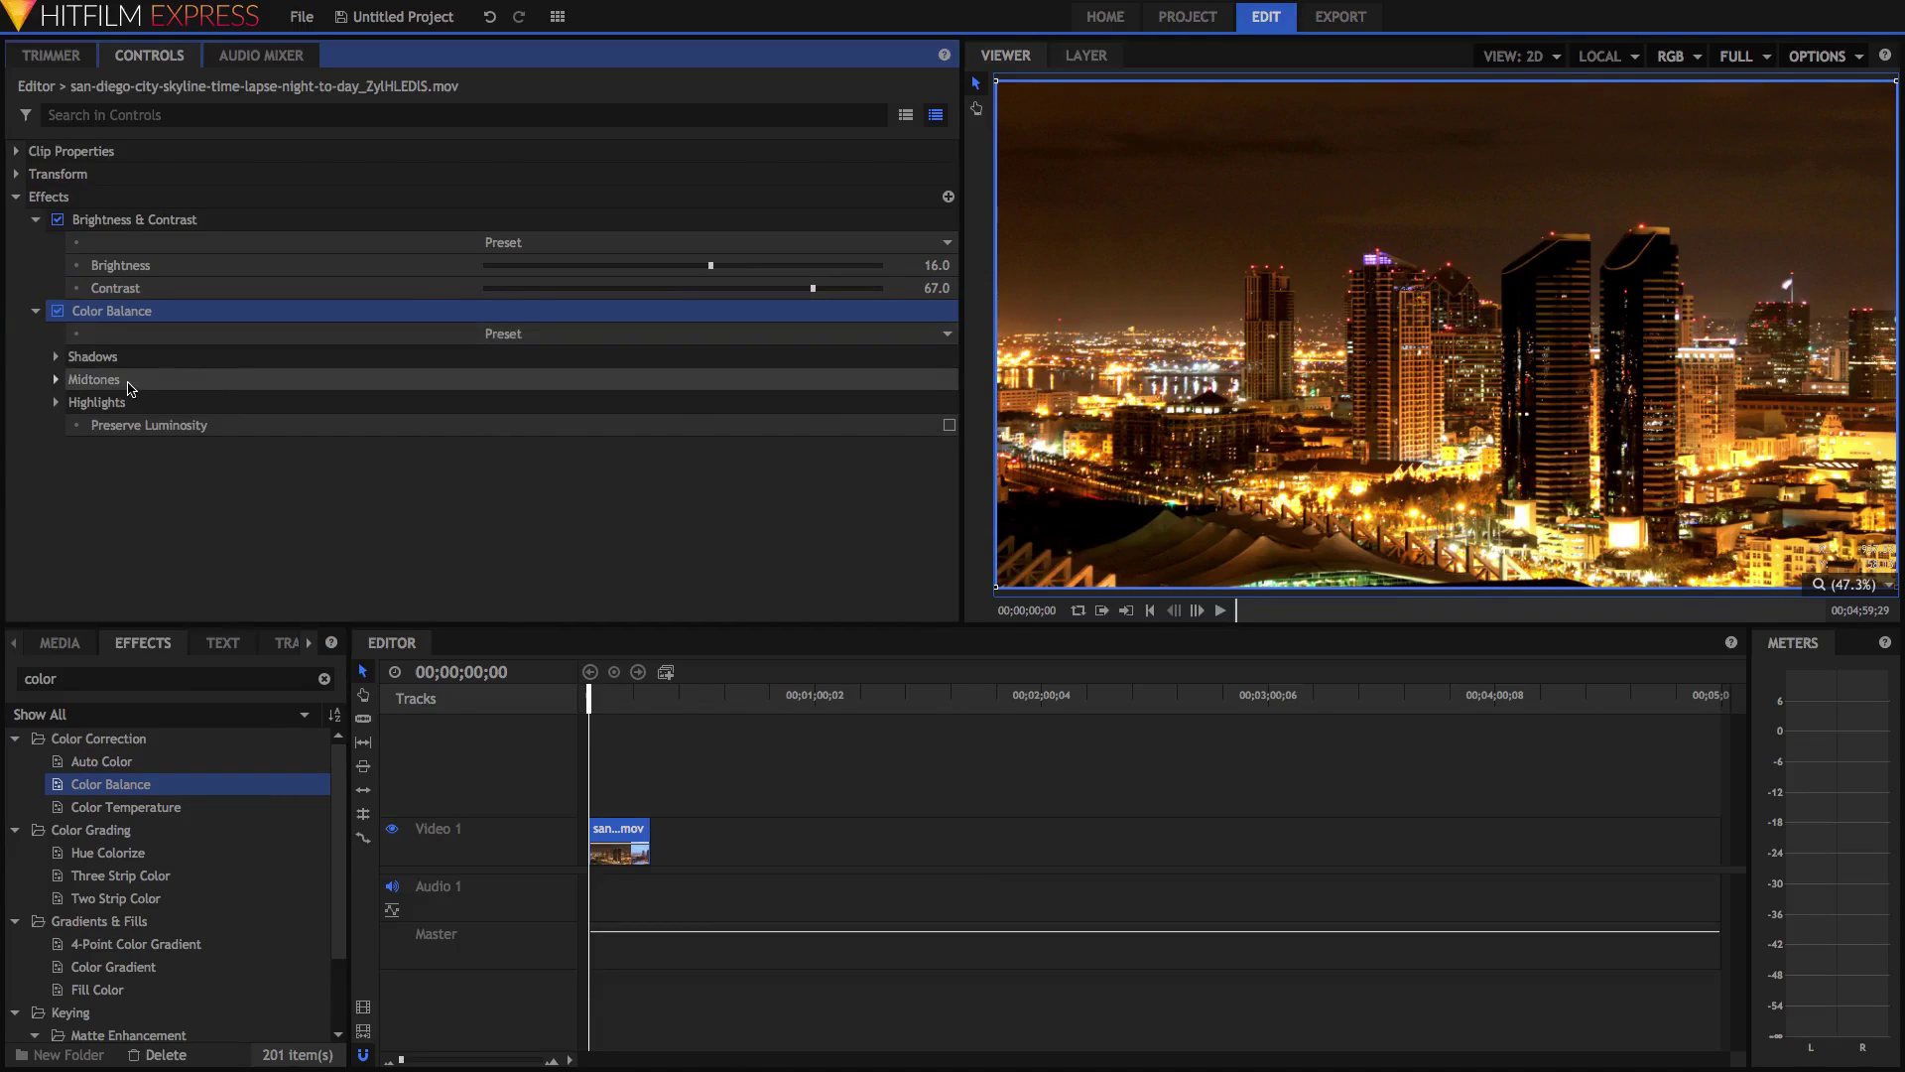
Step: Check the Shadows, Midtones and Highlights groups, leaving only Shadows expanded
{"action": "left_click", "coordinate": [56, 356]}
{"action": "left_click", "coordinate": [56, 357]}
{"action": "left_click", "coordinate": [56, 379]}
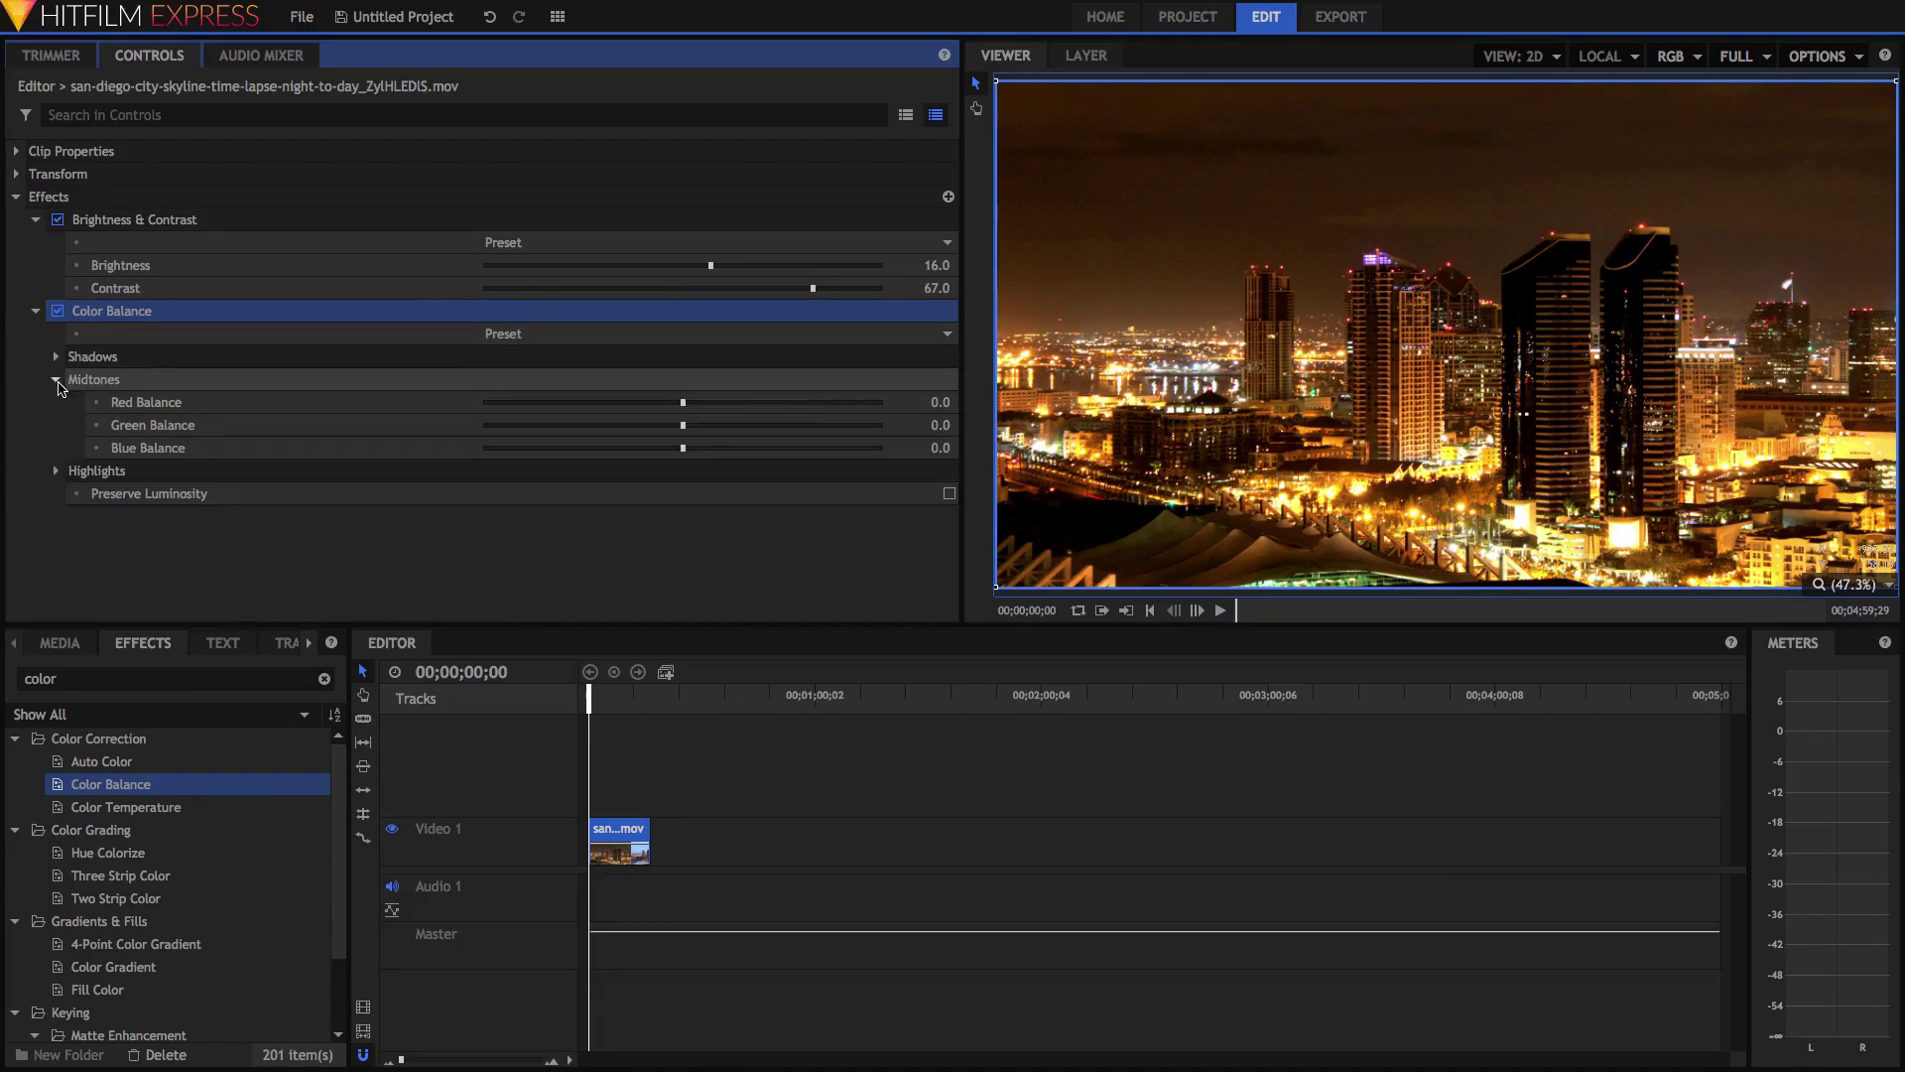
{"action": "left_click", "coordinate": [55, 379]}
{"action": "left_click", "coordinate": [56, 402]}
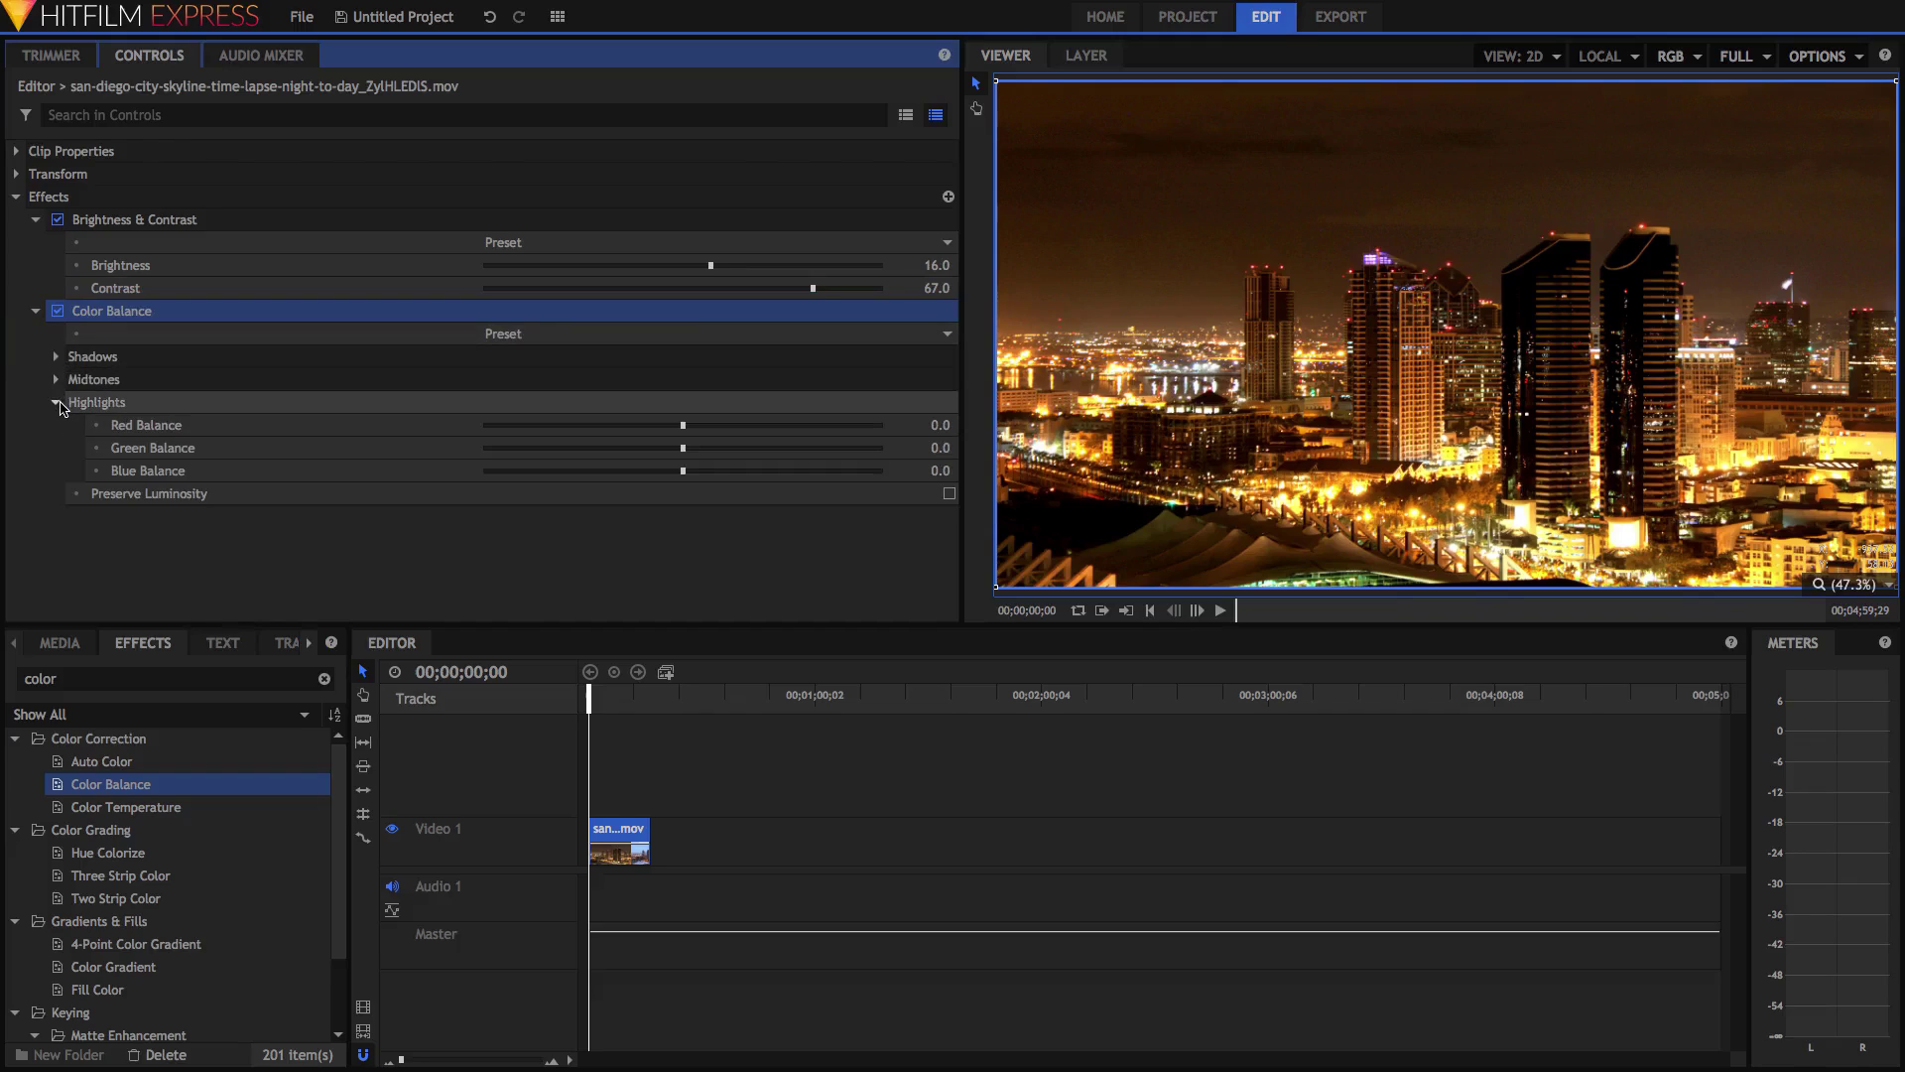
{"action": "left_click", "coordinate": [55, 402]}
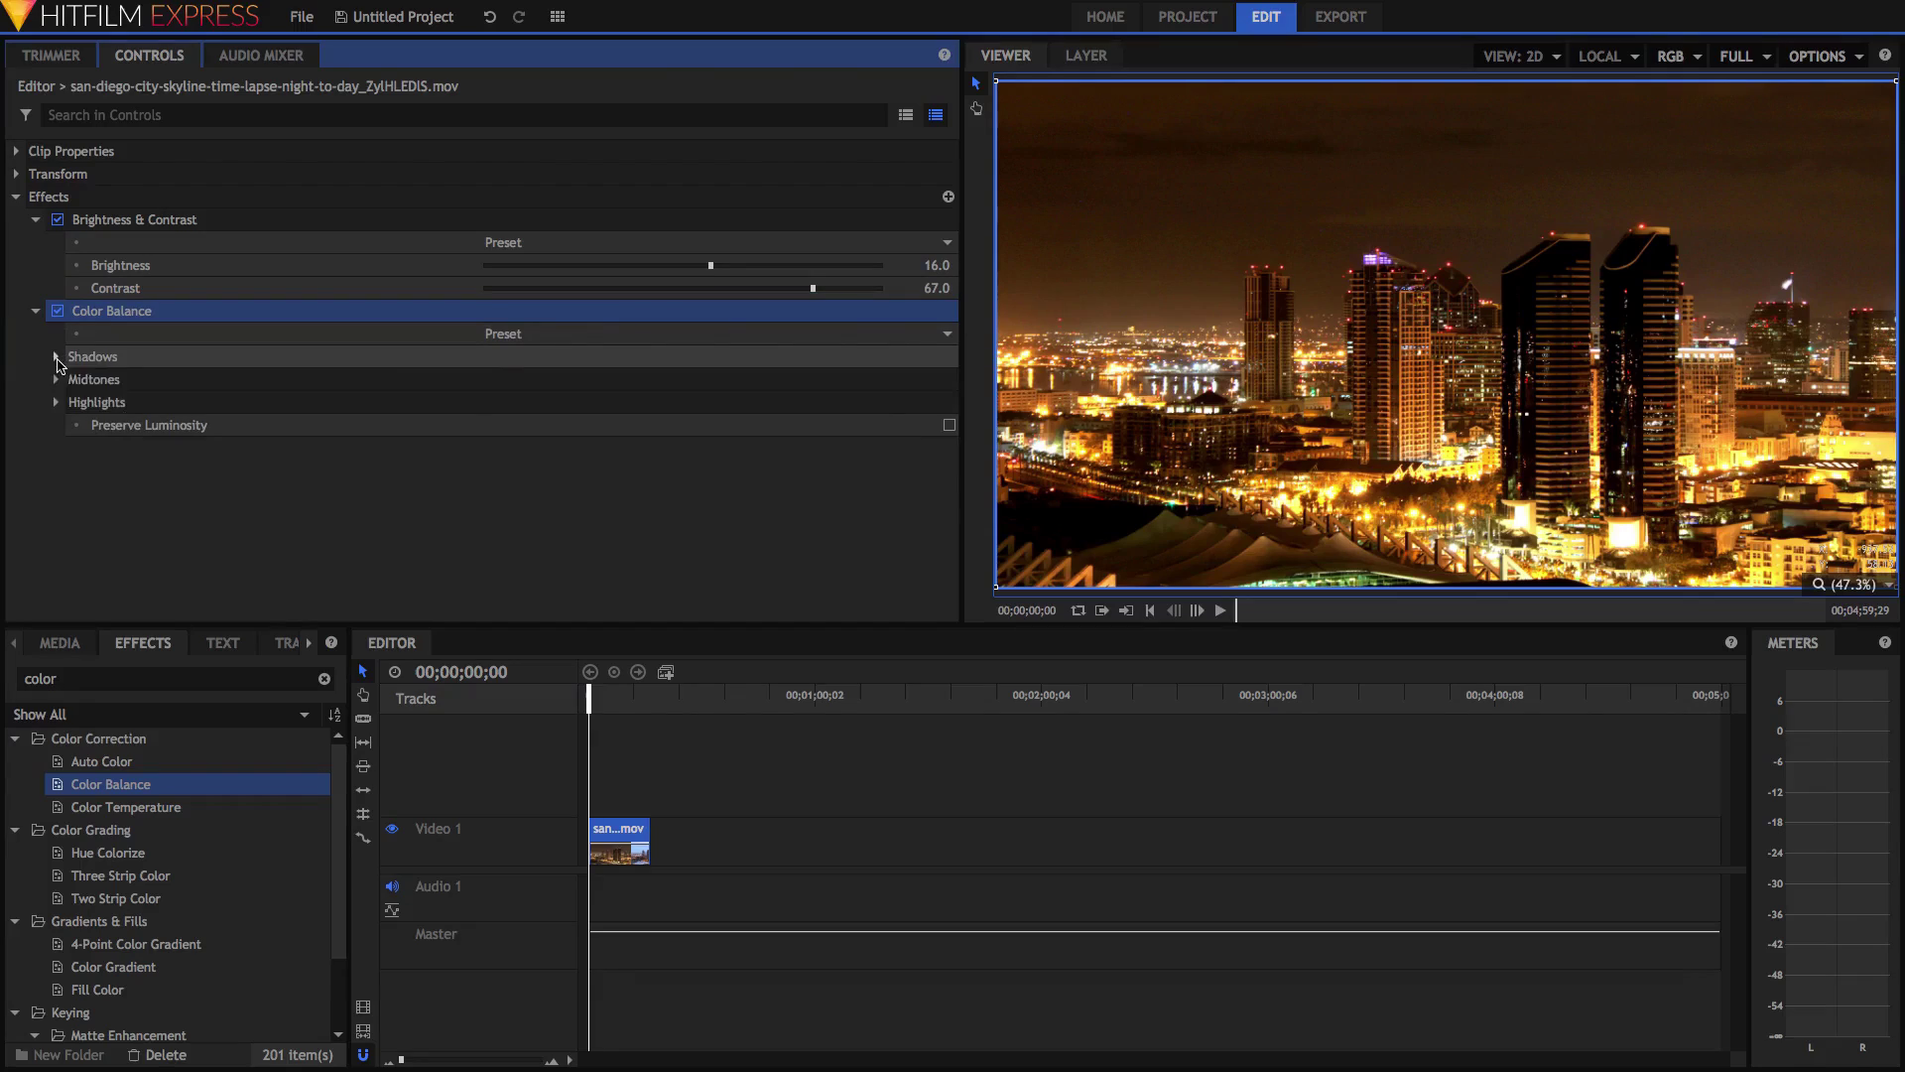
{"action": "left_click", "coordinate": [55, 356]}
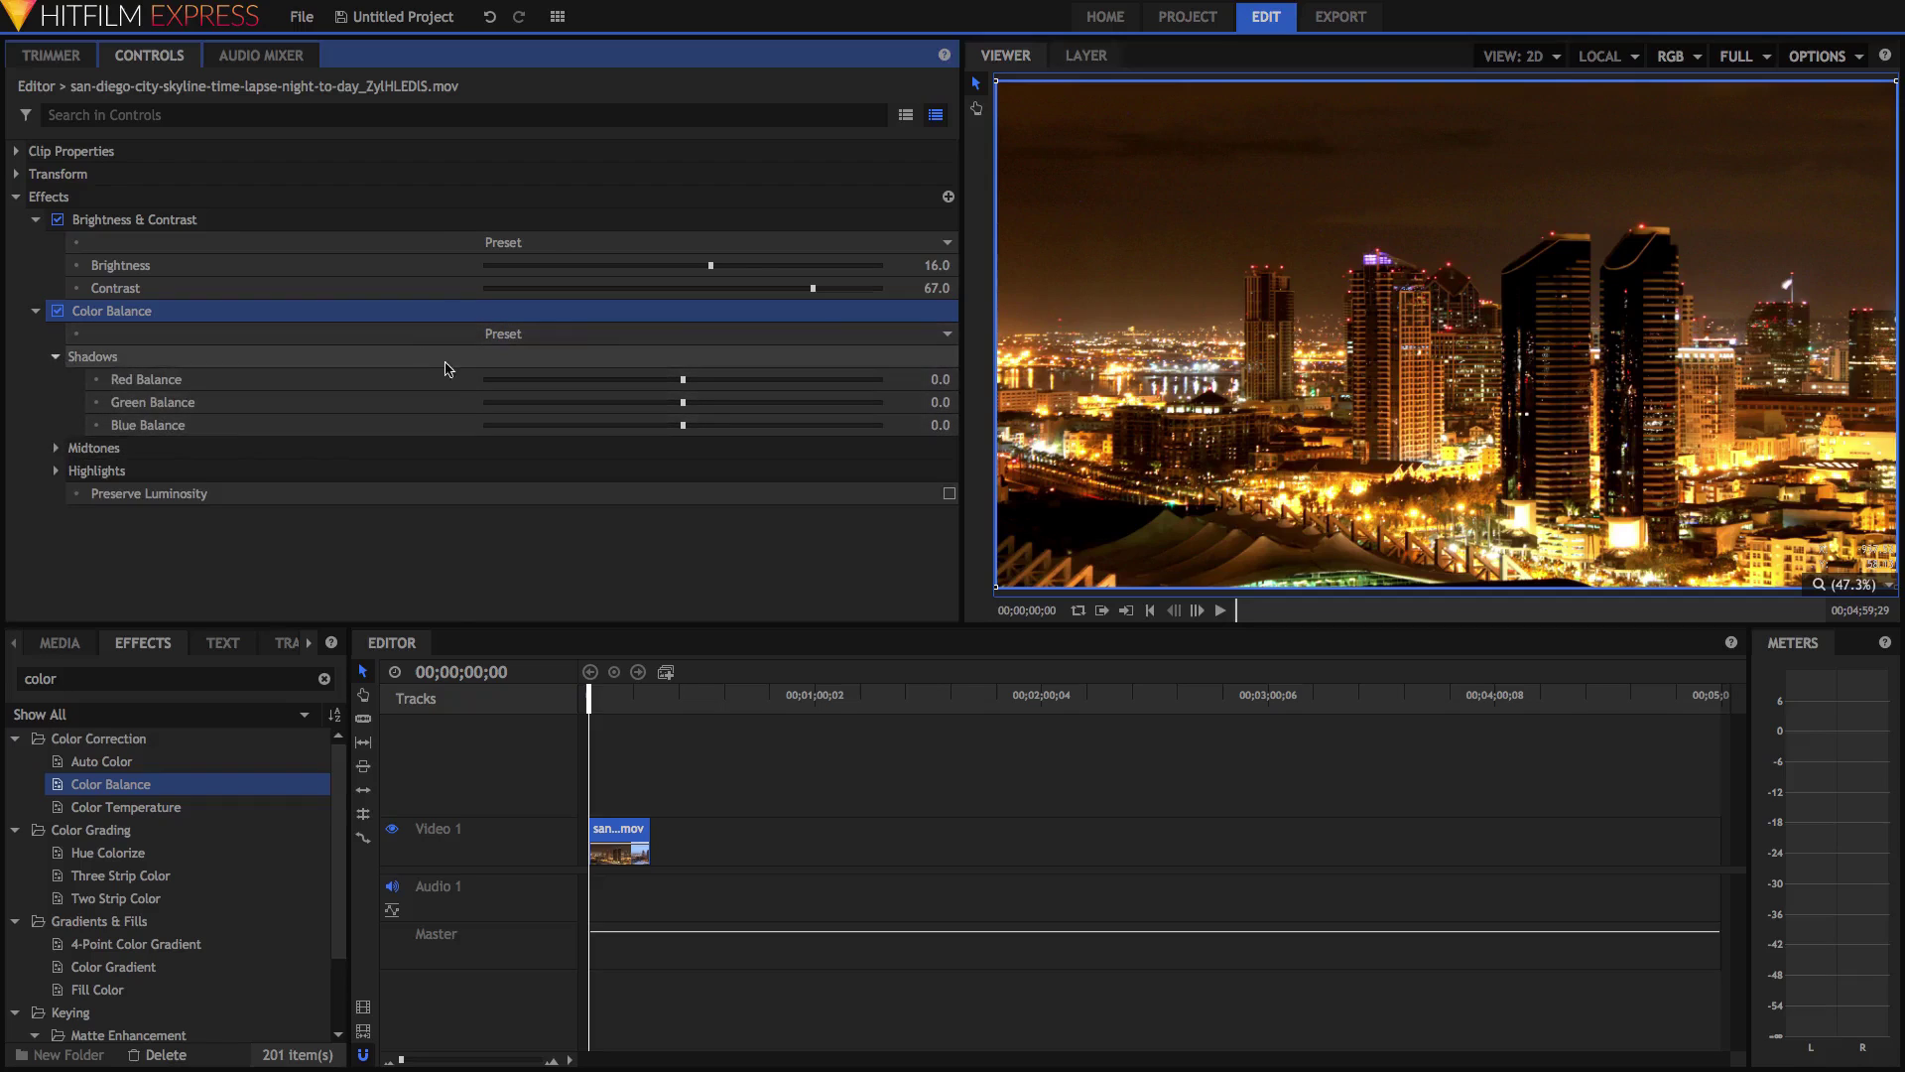
Step: Push Shadows Blue Balance to 100 and inspect the purple tint zoomed in on the skyline
{"action": "left_click_drag", "start_coordinate": [684, 424], "coordinate": [926, 417]}
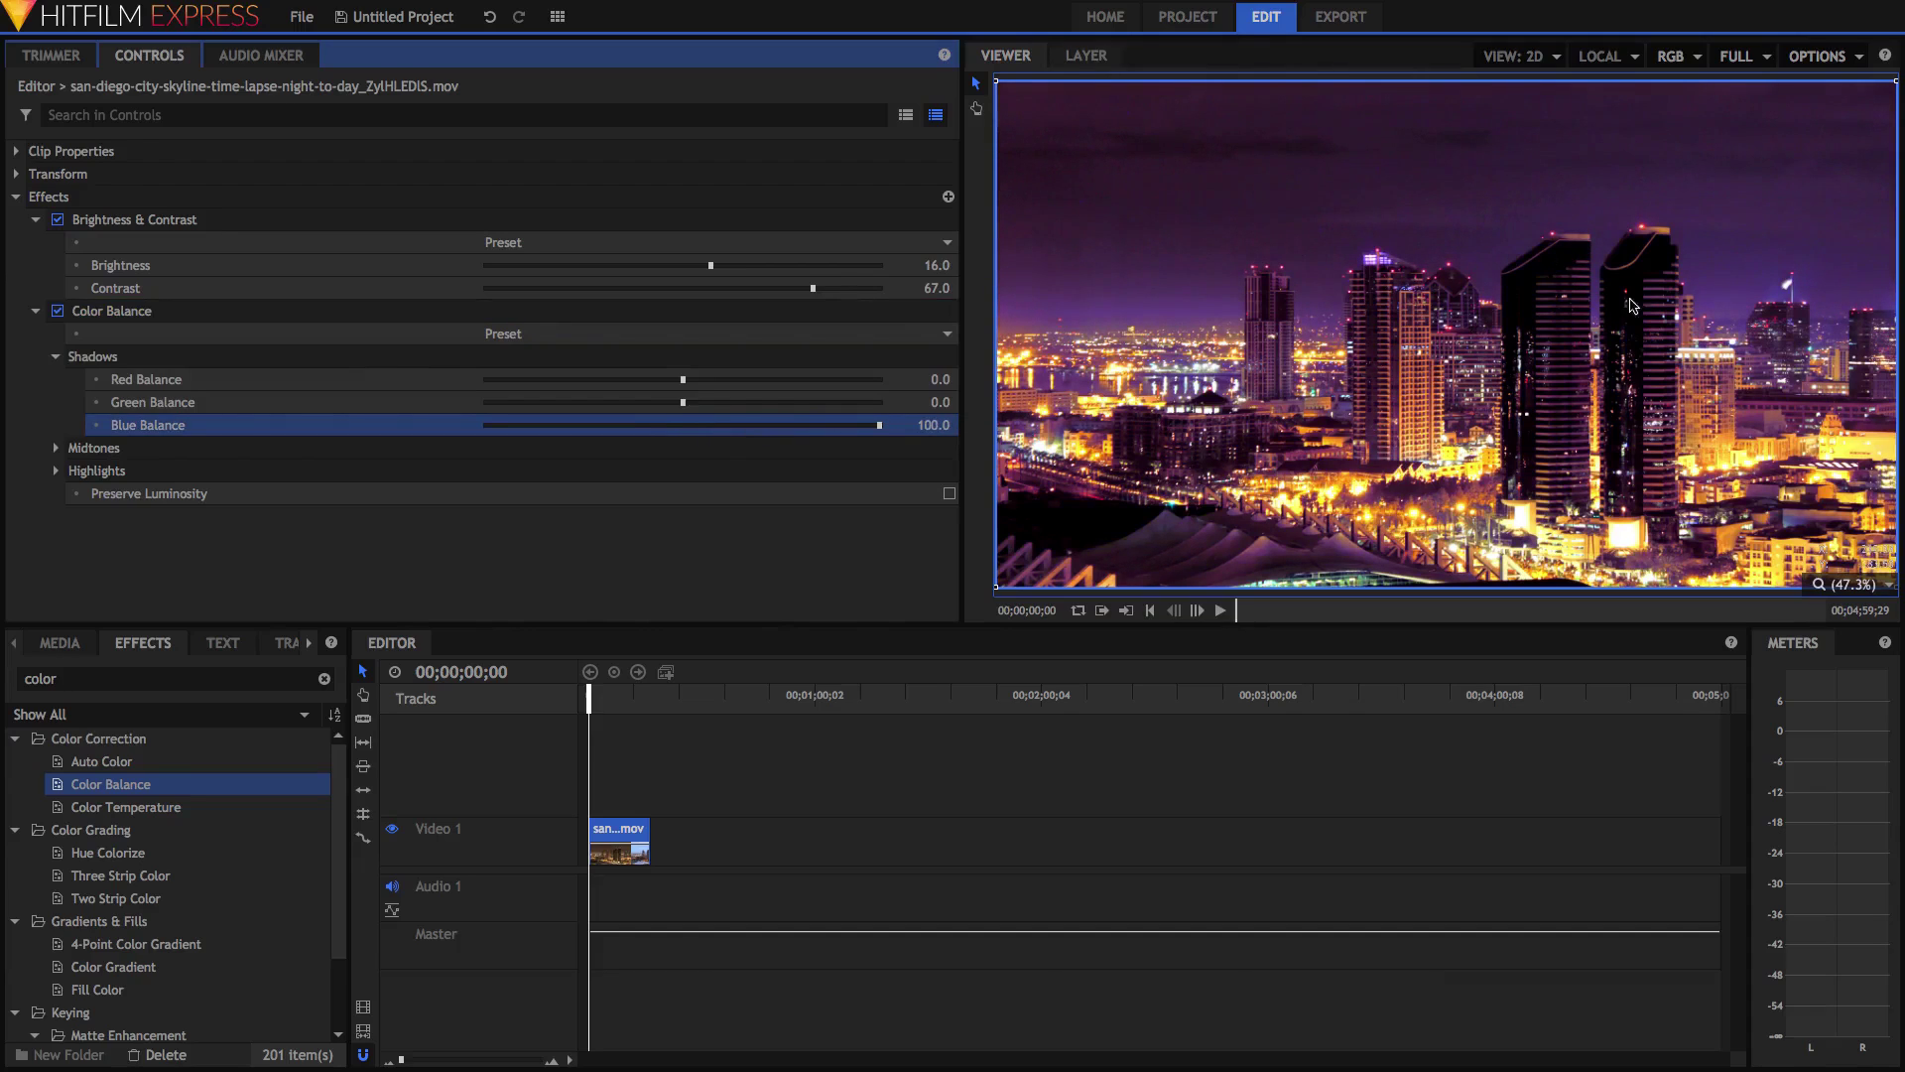
{"action": "scroll", "coordinate": [1398, 506], "scroll_direction": "up", "scroll_amount": 5}
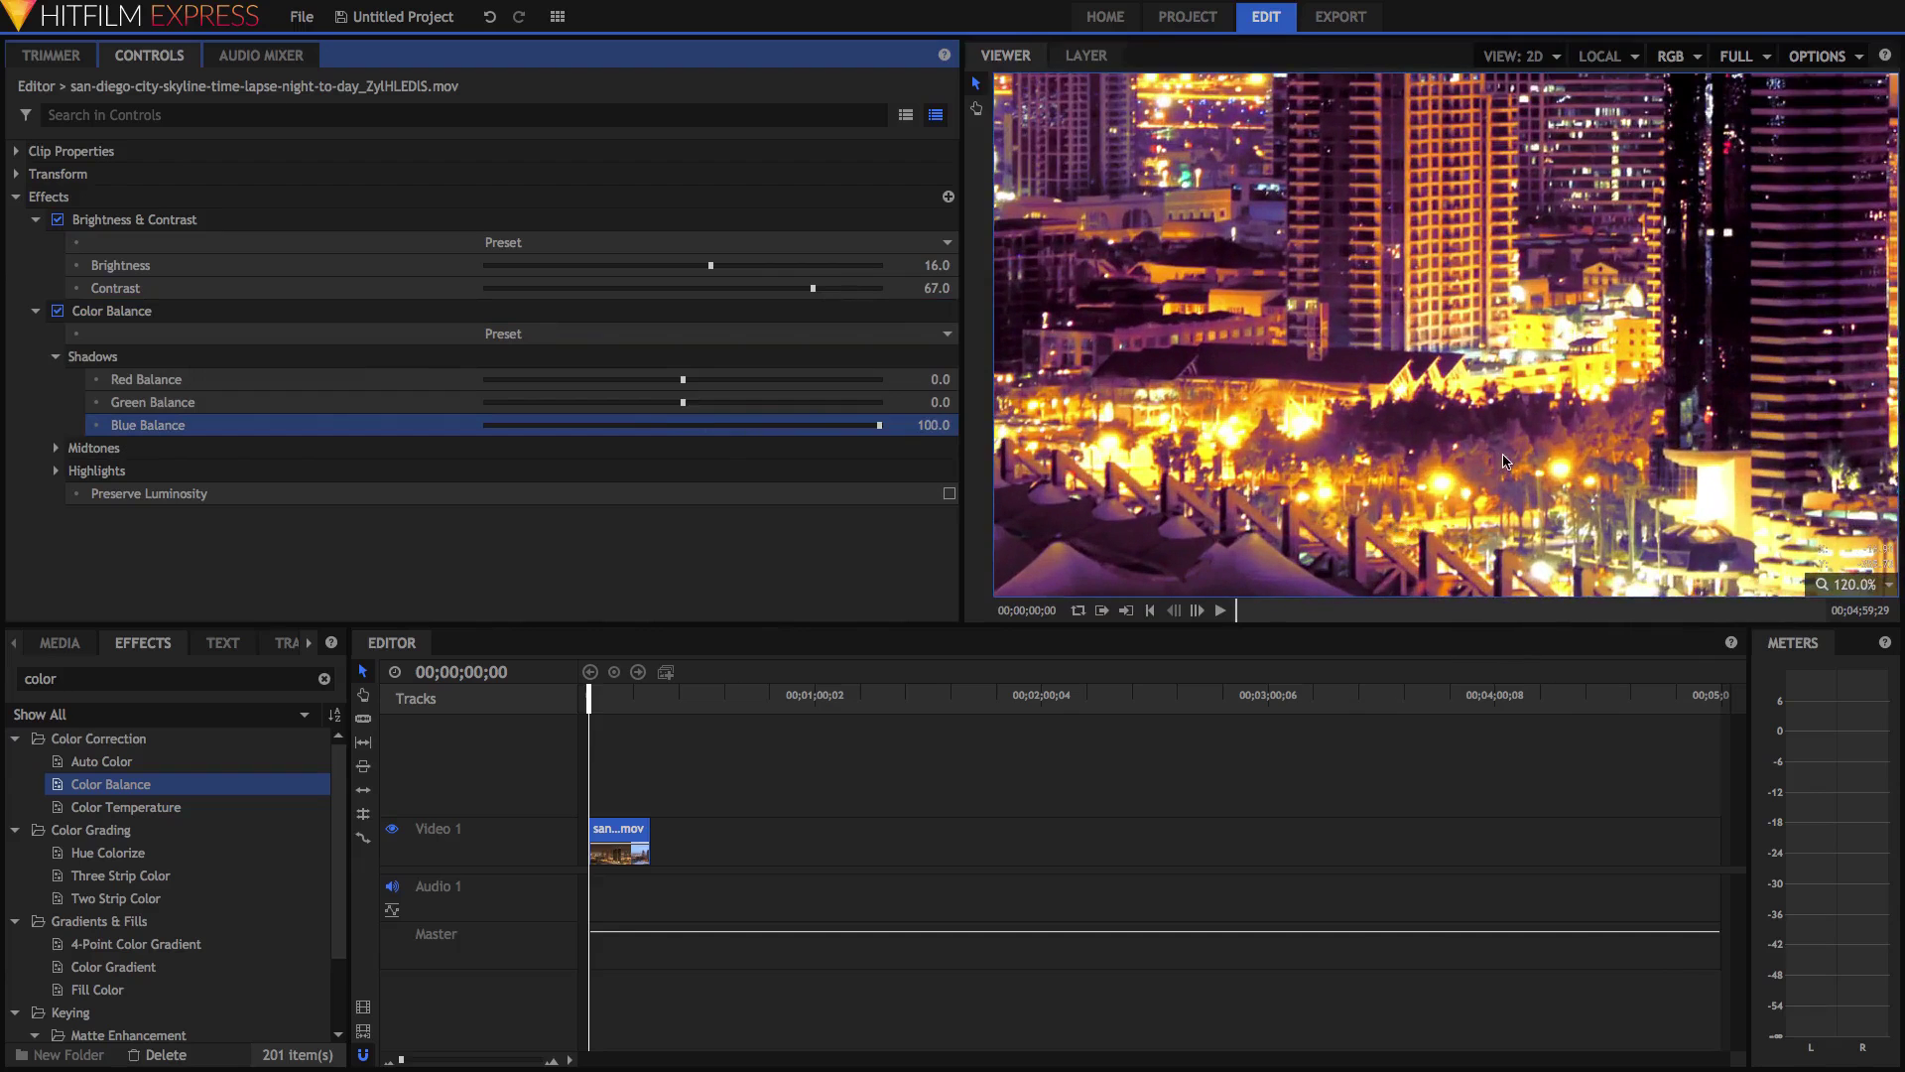
{"action": "left_click_drag", "start_coordinate": [1502, 457], "coordinate": [1447, 436]}
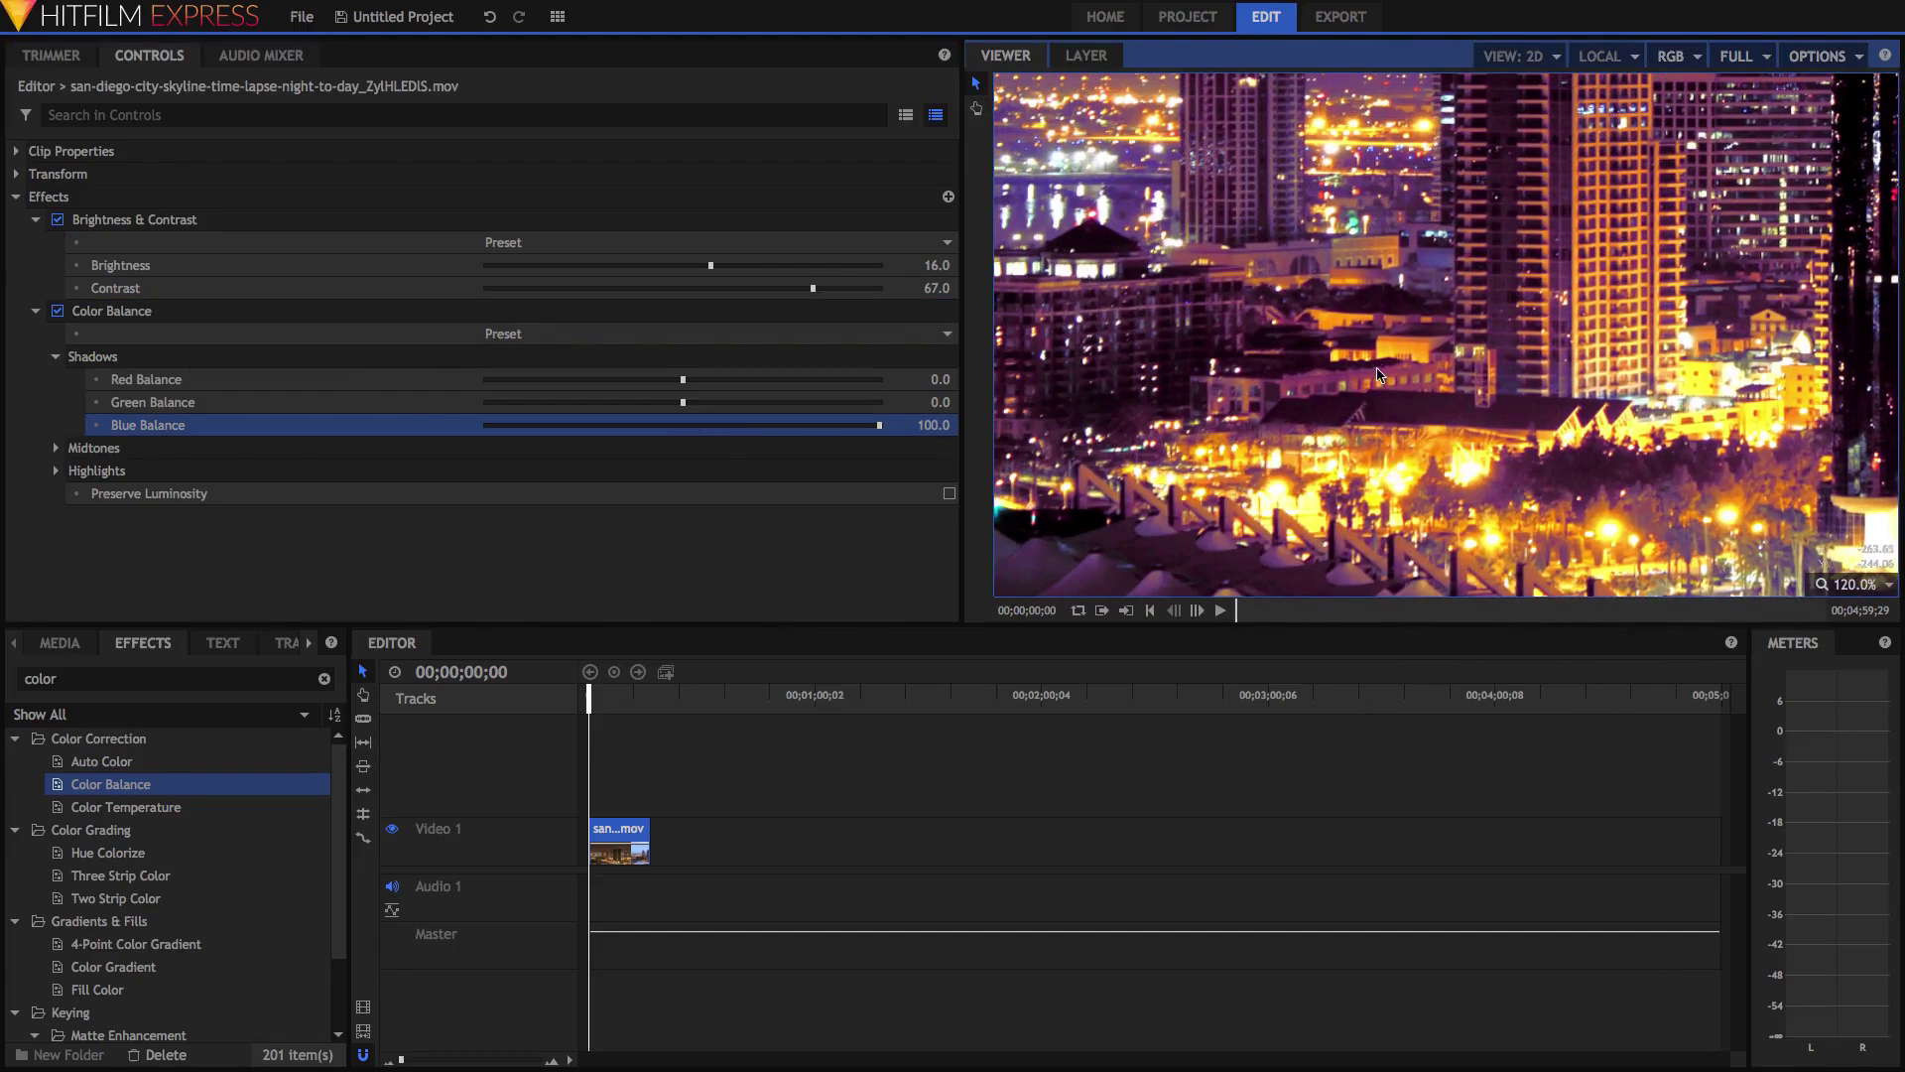
{"action": "left_click_drag", "start_coordinate": [1328, 278], "coordinate": [1387, 412]}
{"action": "left_click_drag", "start_coordinate": [1280, 258], "coordinate": [1488, 531]}
{"action": "left_click_drag", "start_coordinate": [1240, 149], "coordinate": [1350, 324]}
Step: Return the viewer to Scale to Fit and select the Shadows Blue Balance value
{"action": "scroll", "coordinate": [1351, 324], "scroll_direction": "down", "scroll_amount": 5}
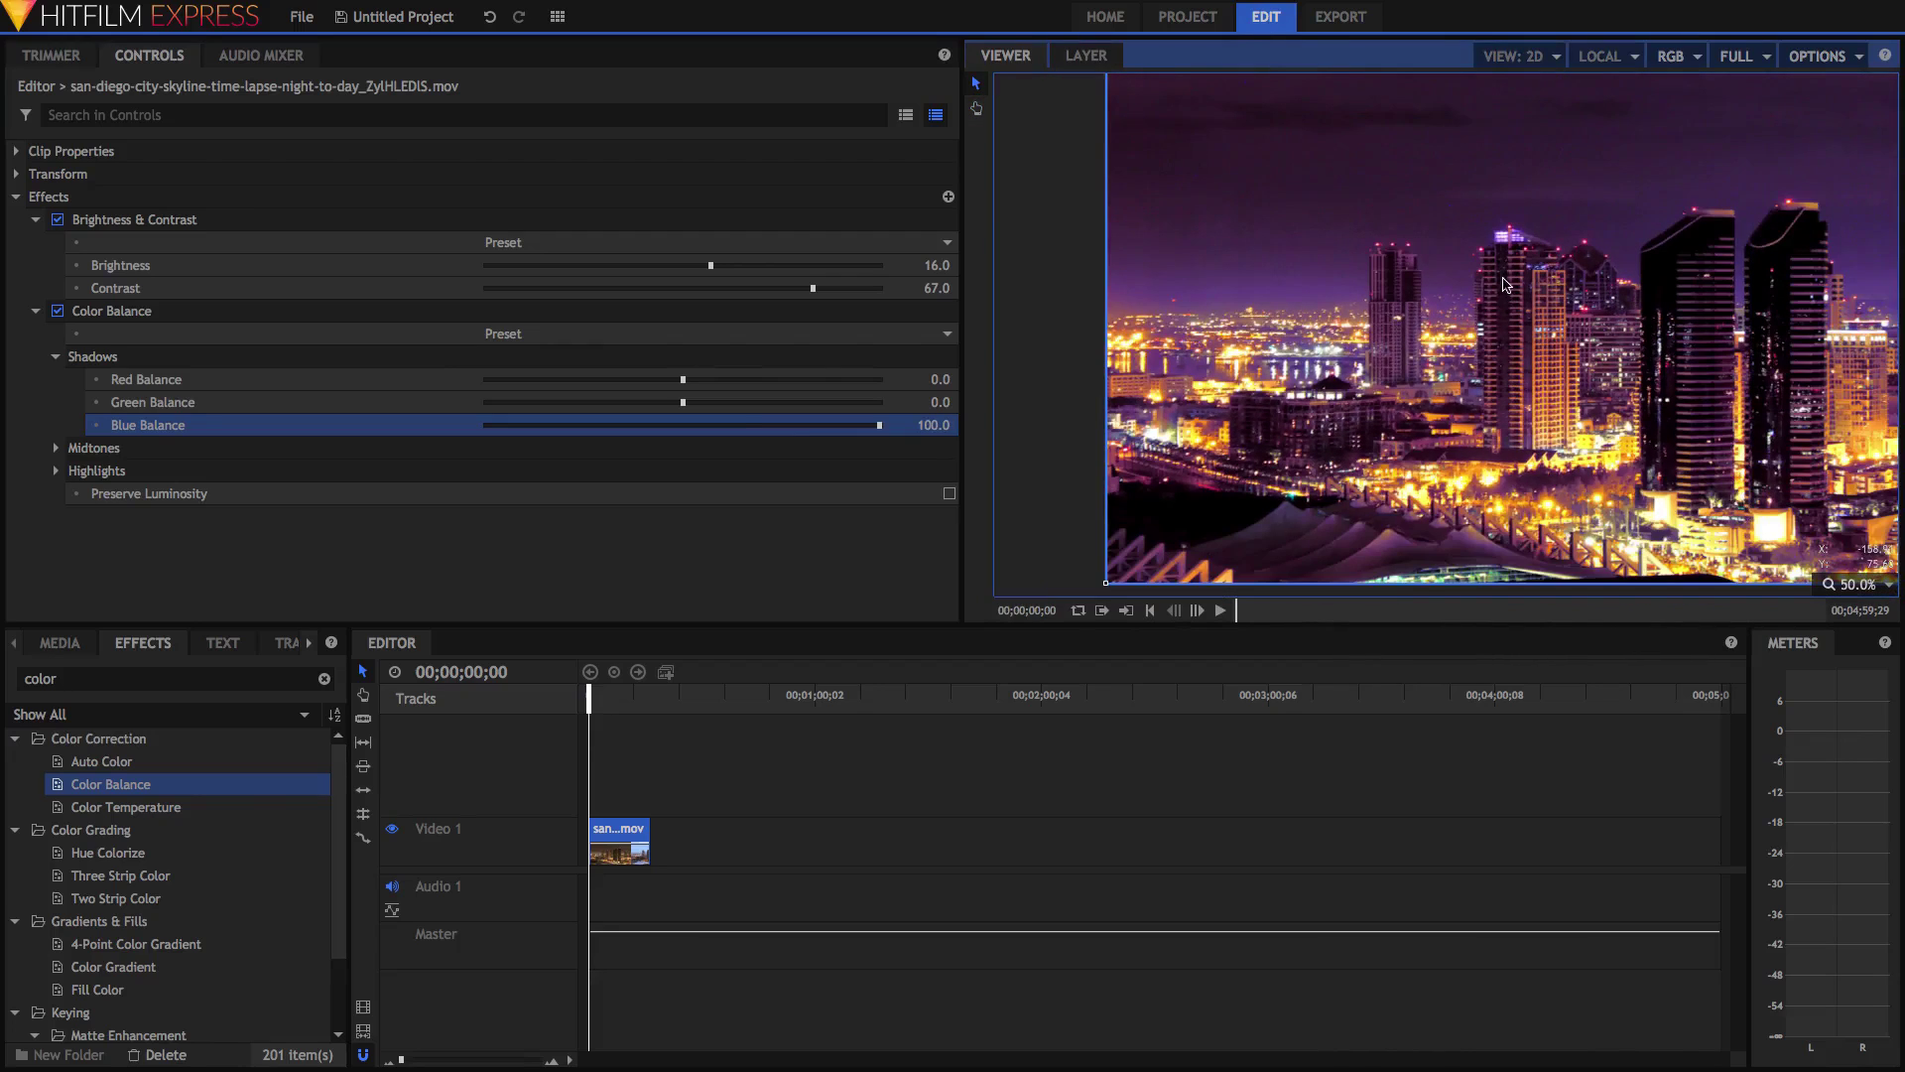
{"action": "scroll", "coordinate": [1520, 361], "scroll_direction": "down", "scroll_amount": 2}
{"action": "scroll", "coordinate": [1488, 337], "scroll_direction": "up", "scroll_amount": 1}
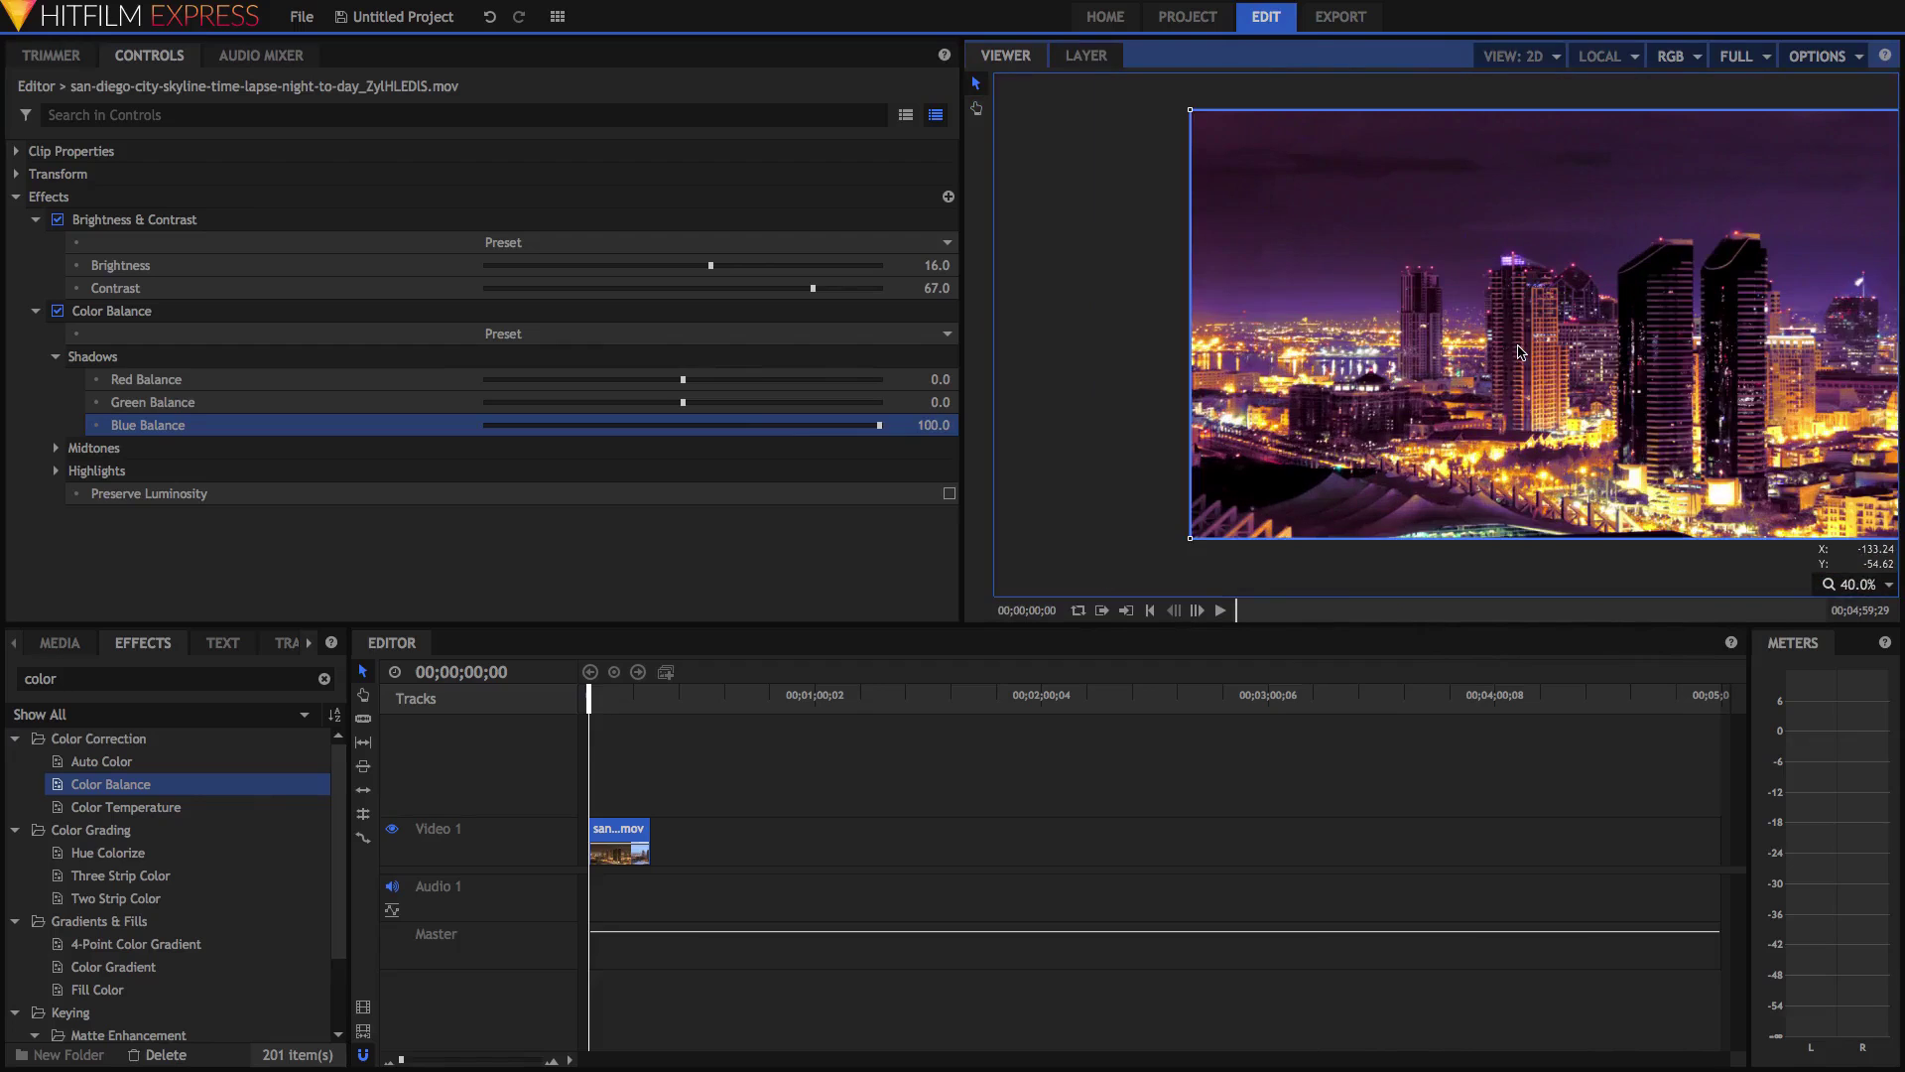
{"action": "left_click_drag", "start_coordinate": [1459, 304], "coordinate": [1272, 332]}
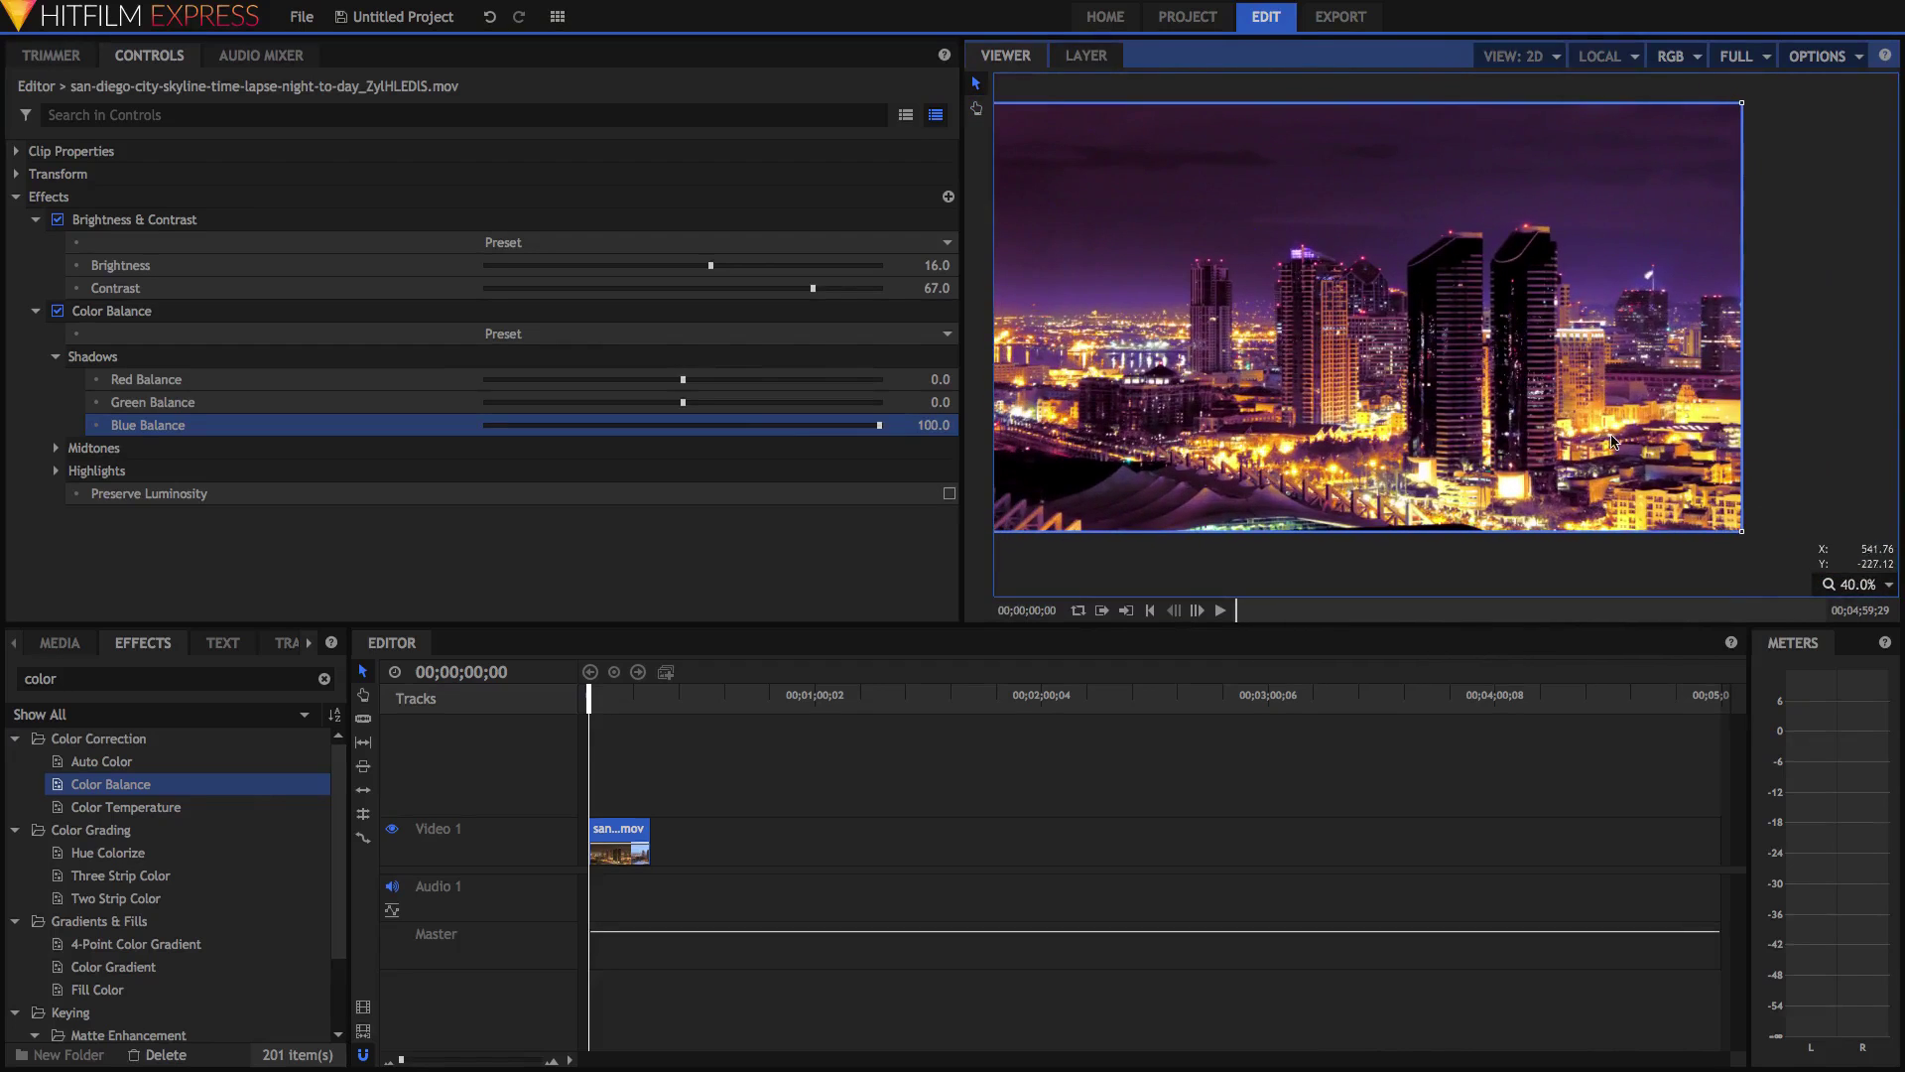
{"action": "left_click", "coordinate": [1838, 586]}
{"action": "left_click", "coordinate": [1844, 792]}
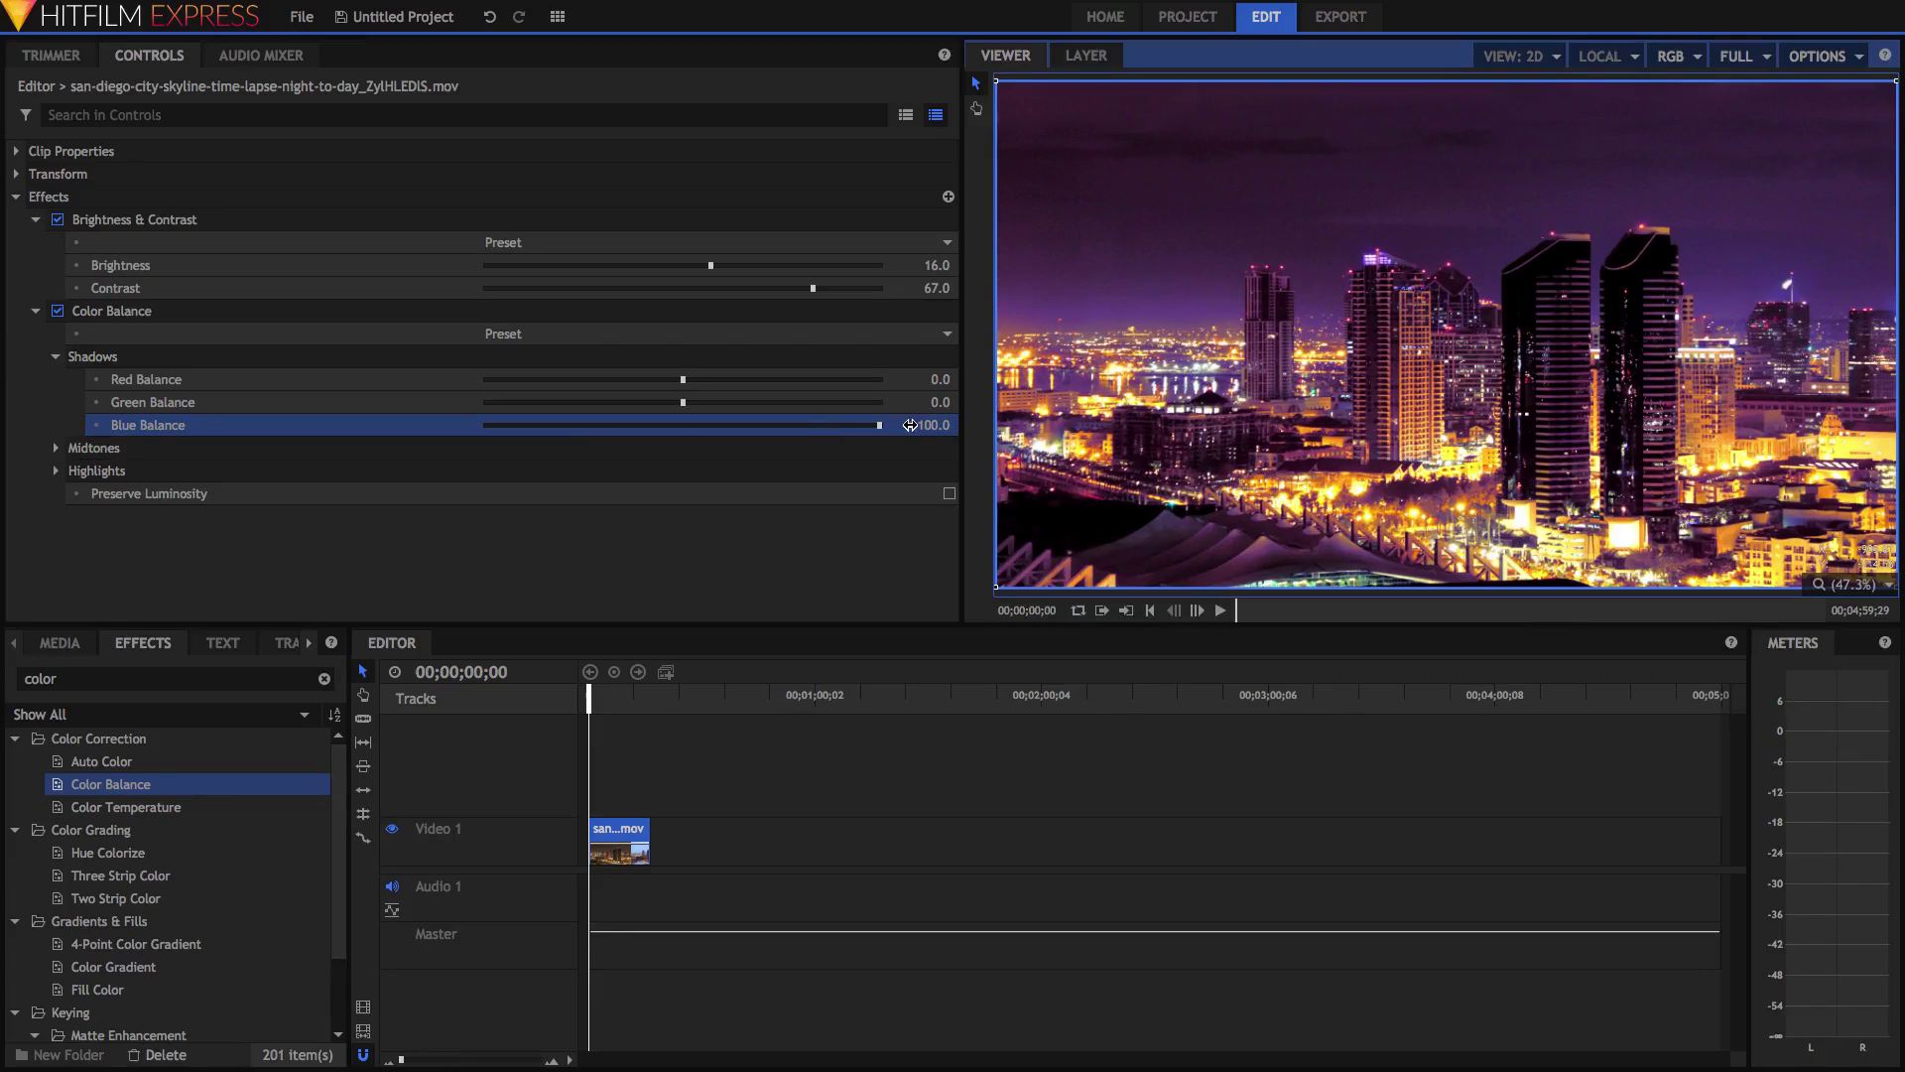
{"action": "left_click", "coordinate": [919, 426]}
Step: Reset Shadows Blue Balance to 0, then set Shadows Red to -50 and Green to -24
{"action": "type", "text": "0"}
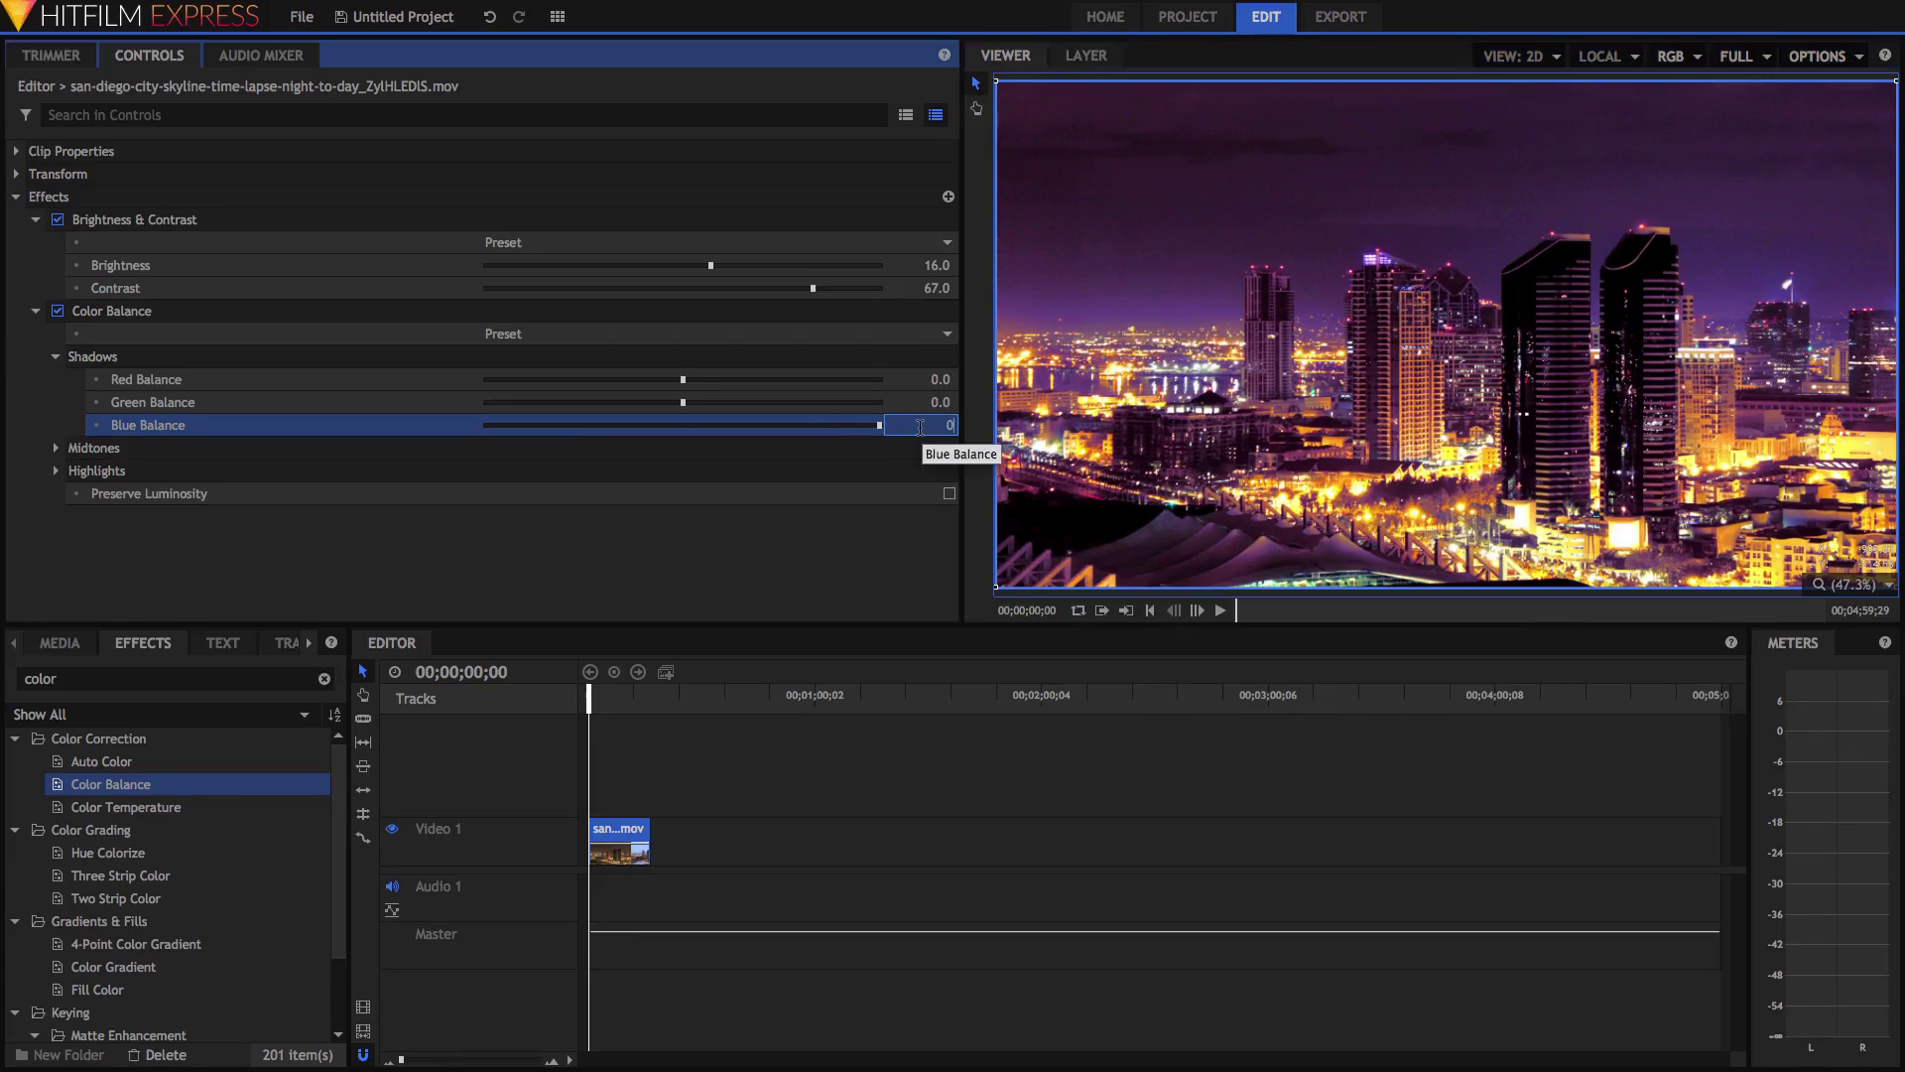
{"action": "key", "text": "Return"}
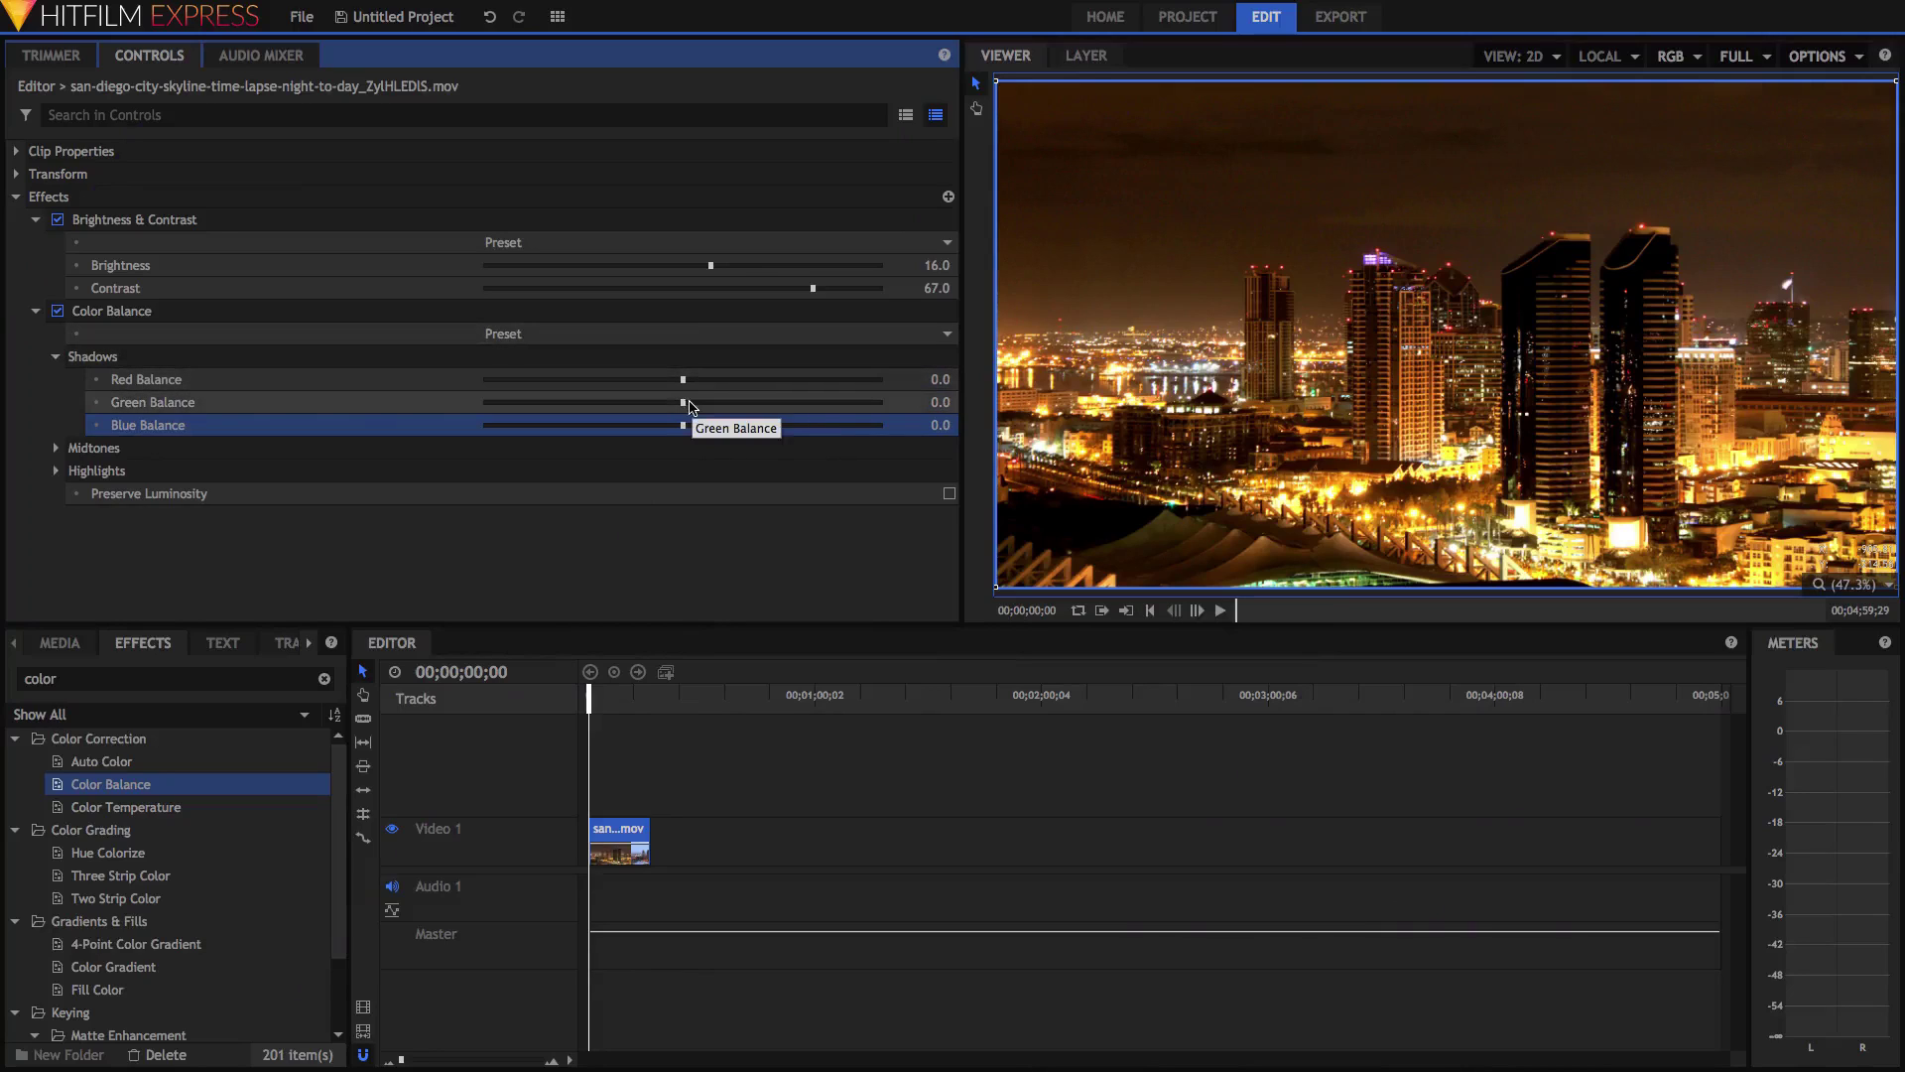
{"action": "left_click_drag", "start_coordinate": [679, 385], "coordinate": [597, 389]}
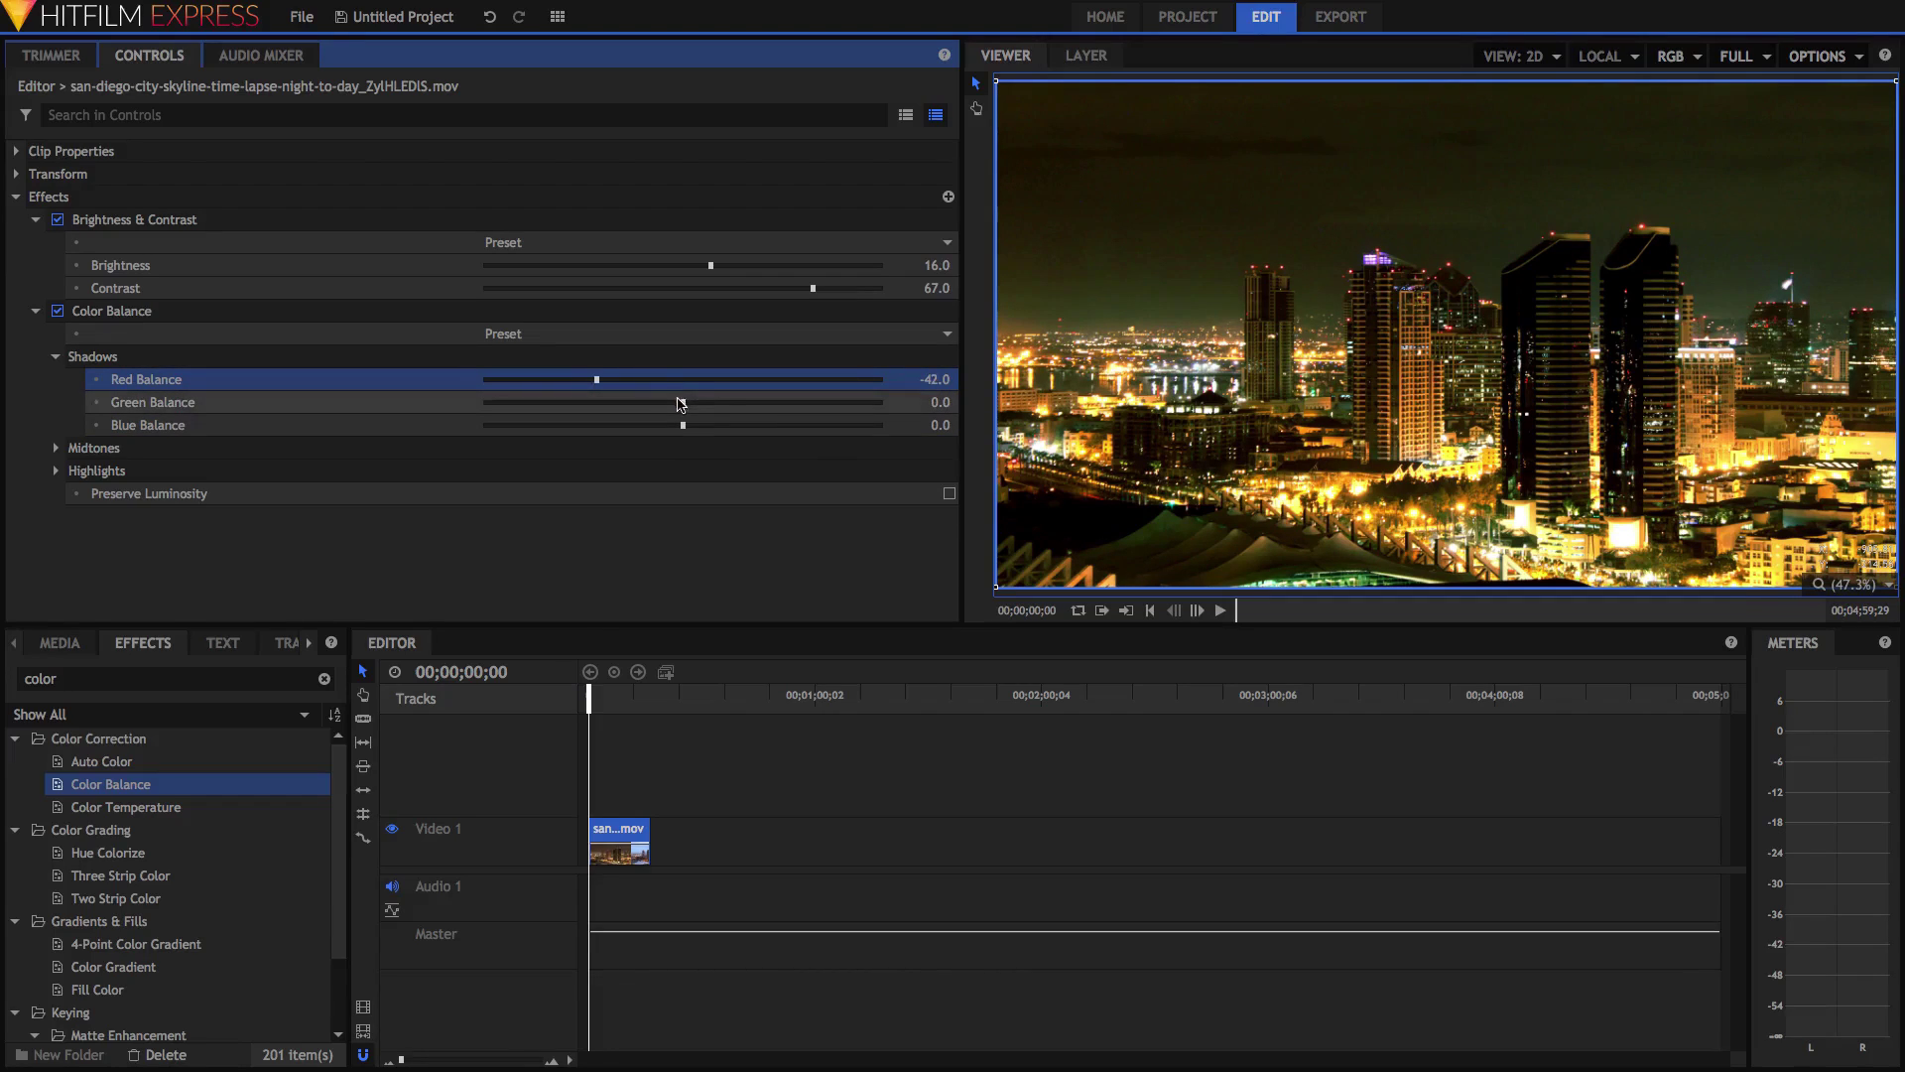
{"action": "mouse_move", "coordinate": [680, 403]}
{"action": "left_mouse_down"}
{"action": "mouse_move", "coordinate": [661, 403]}
{"action": "mouse_move", "coordinate": [683, 405]}
{"action": "left_mouse_up"}
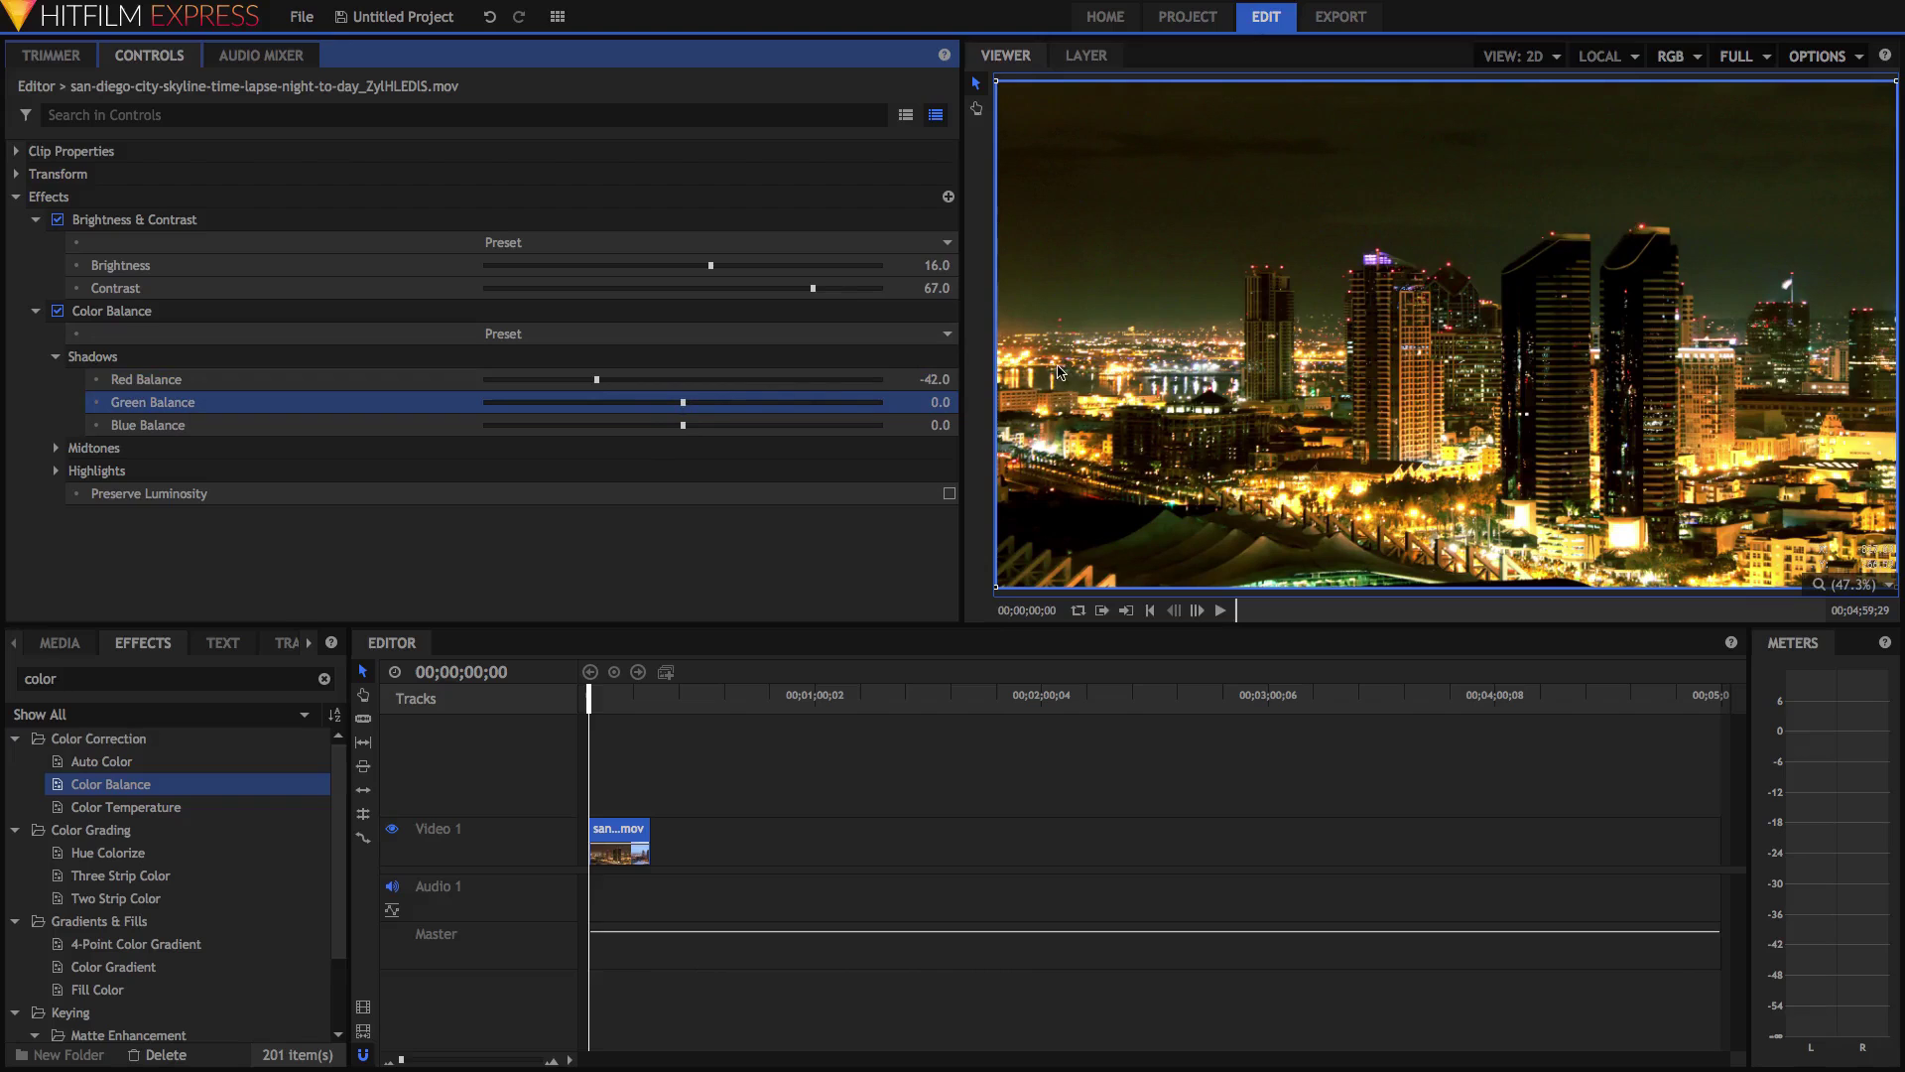
{"action": "left_click_drag", "start_coordinate": [673, 405], "coordinate": [657, 405]}
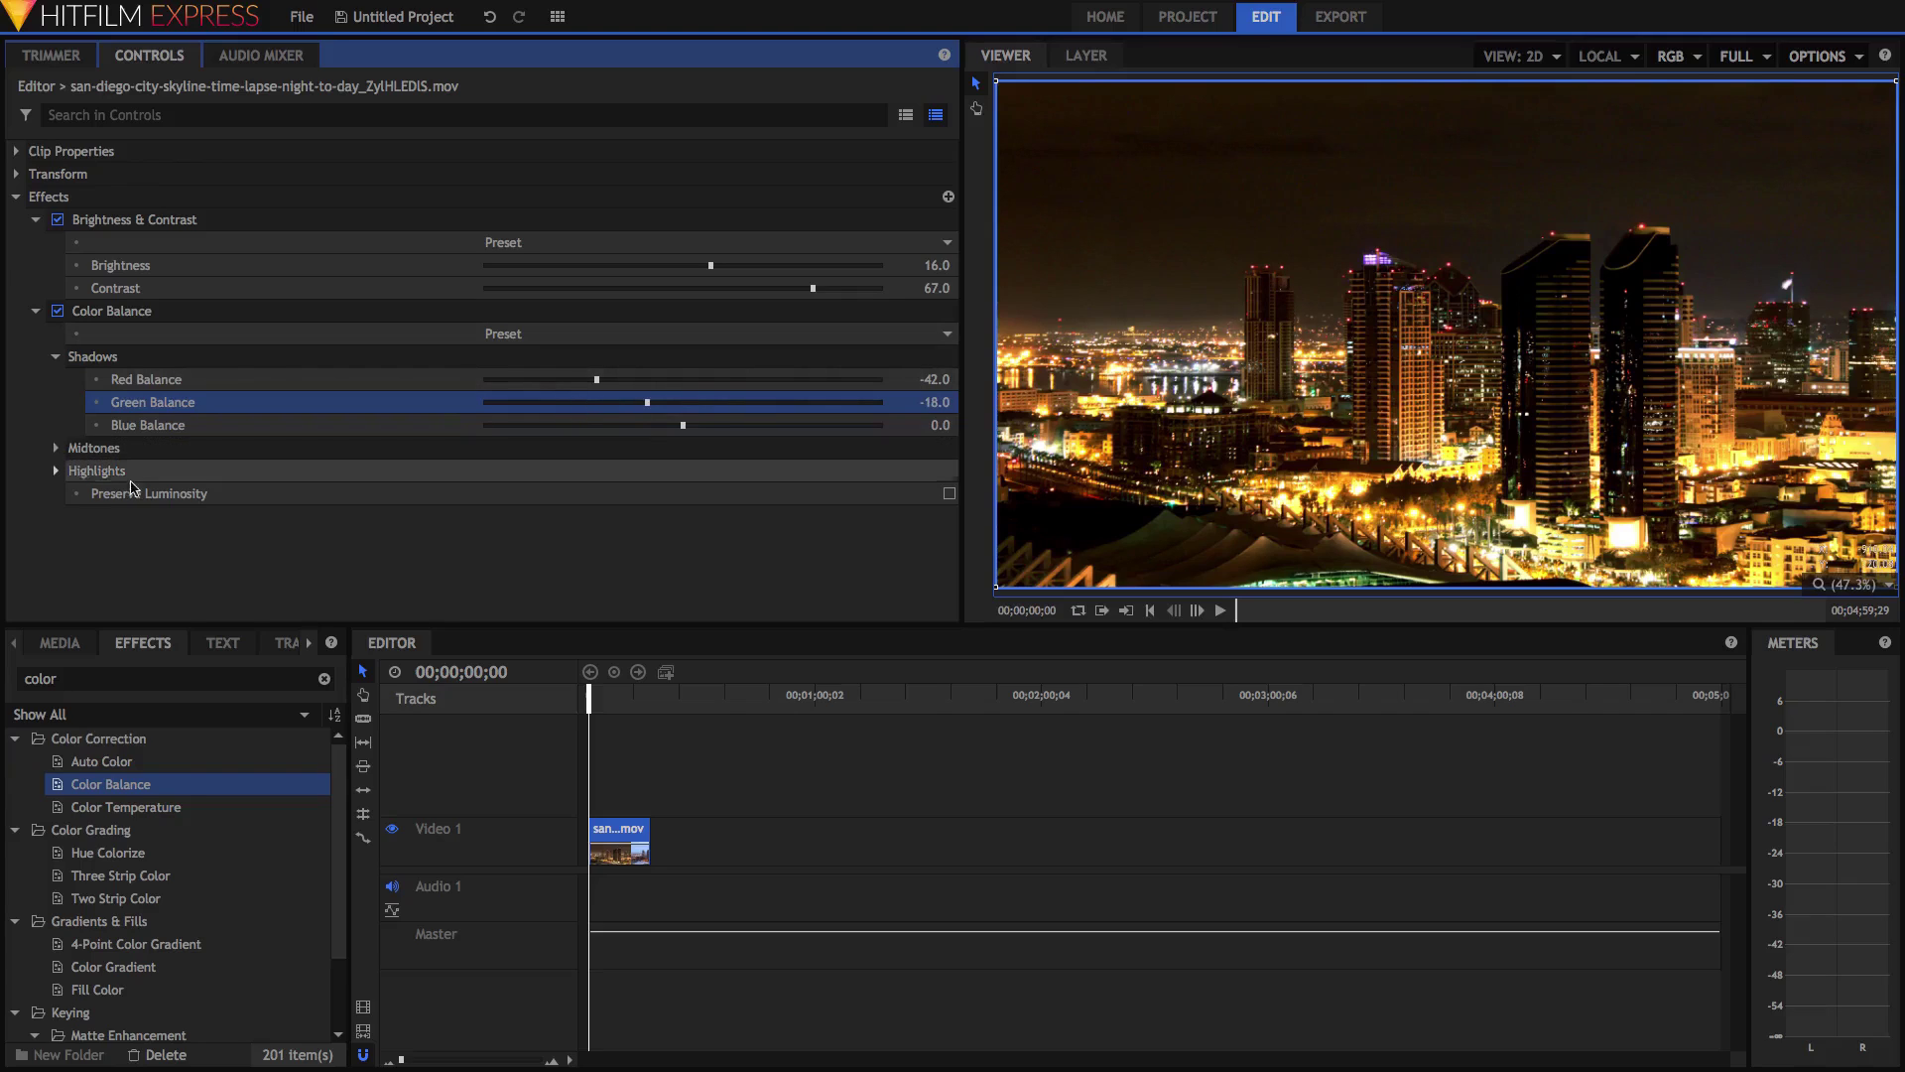
Step: Toggle Color Balance to compare before and after, then raise Shadows Blue Balance to 14
{"action": "left_click", "coordinate": [58, 311]}
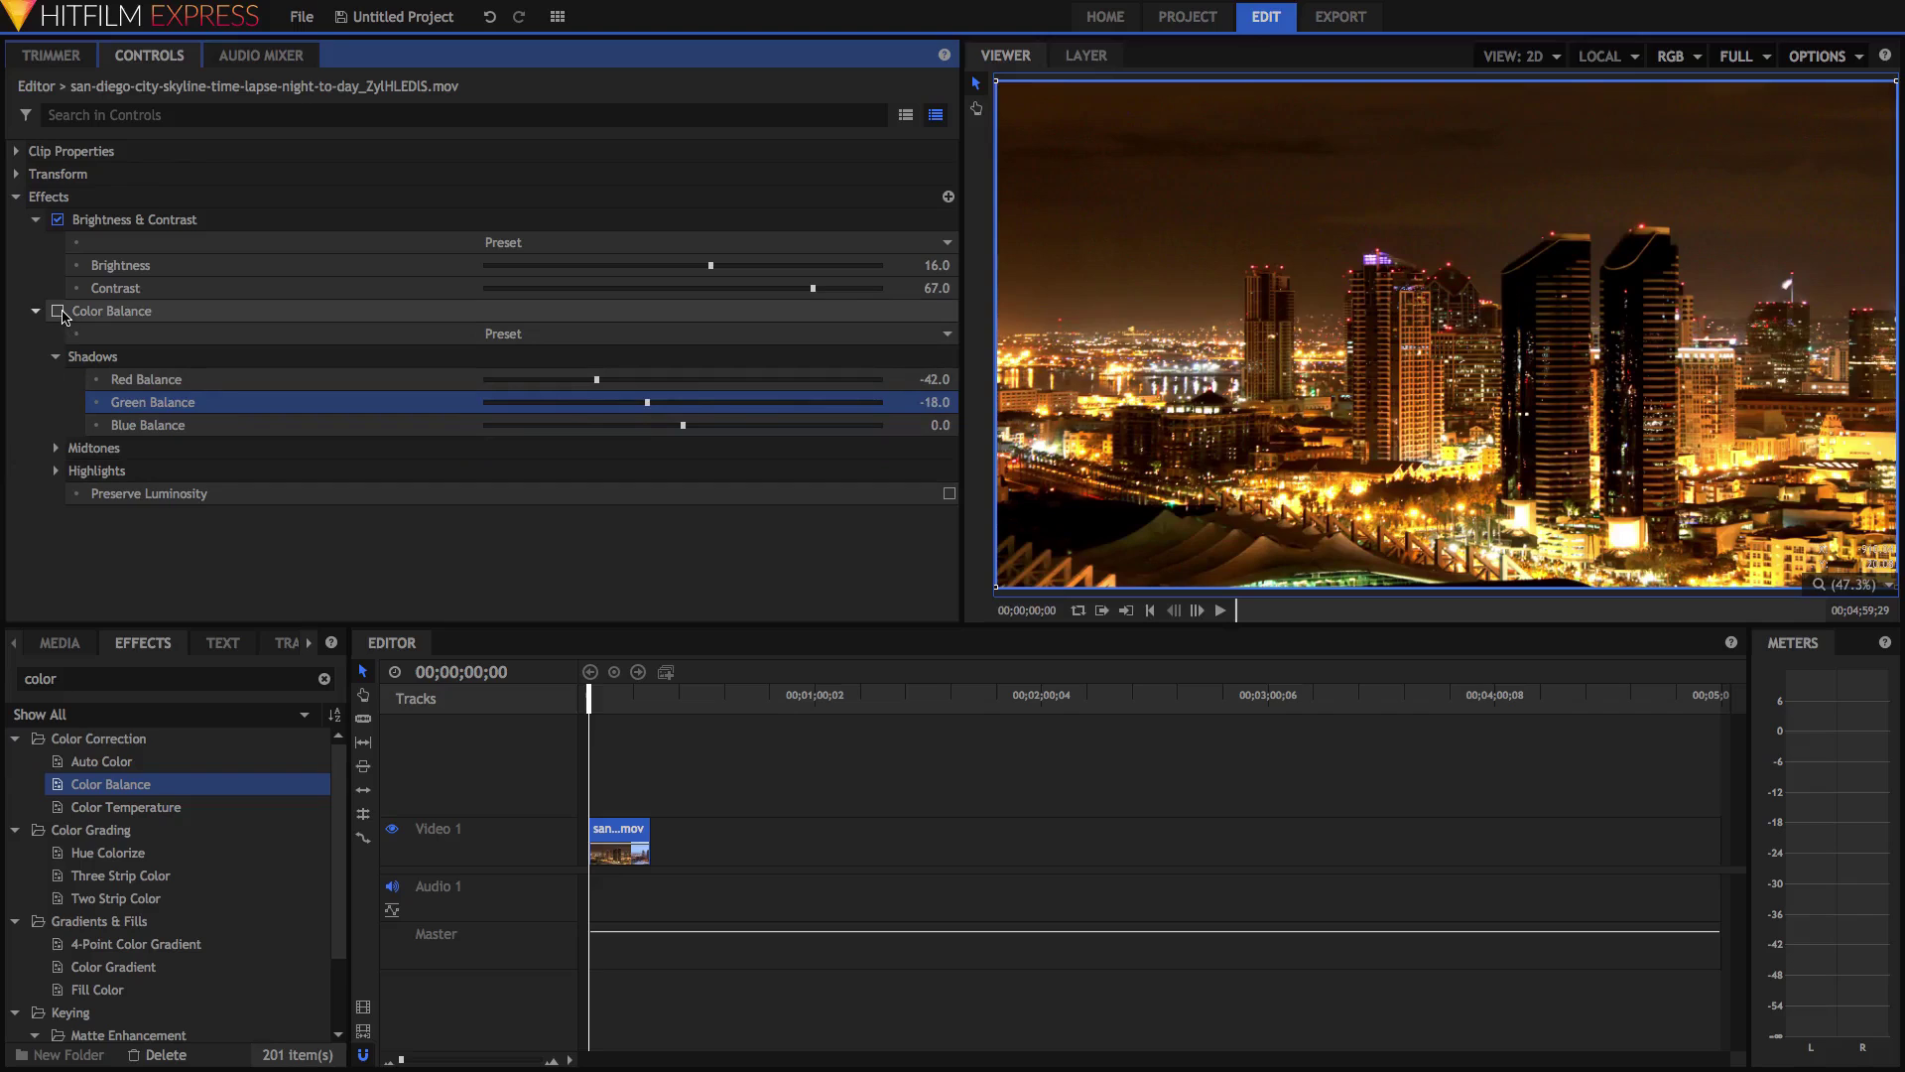
{"action": "left_click", "coordinate": [58, 312]}
{"action": "left_click", "coordinate": [58, 311]}
{"action": "left_click", "coordinate": [59, 312]}
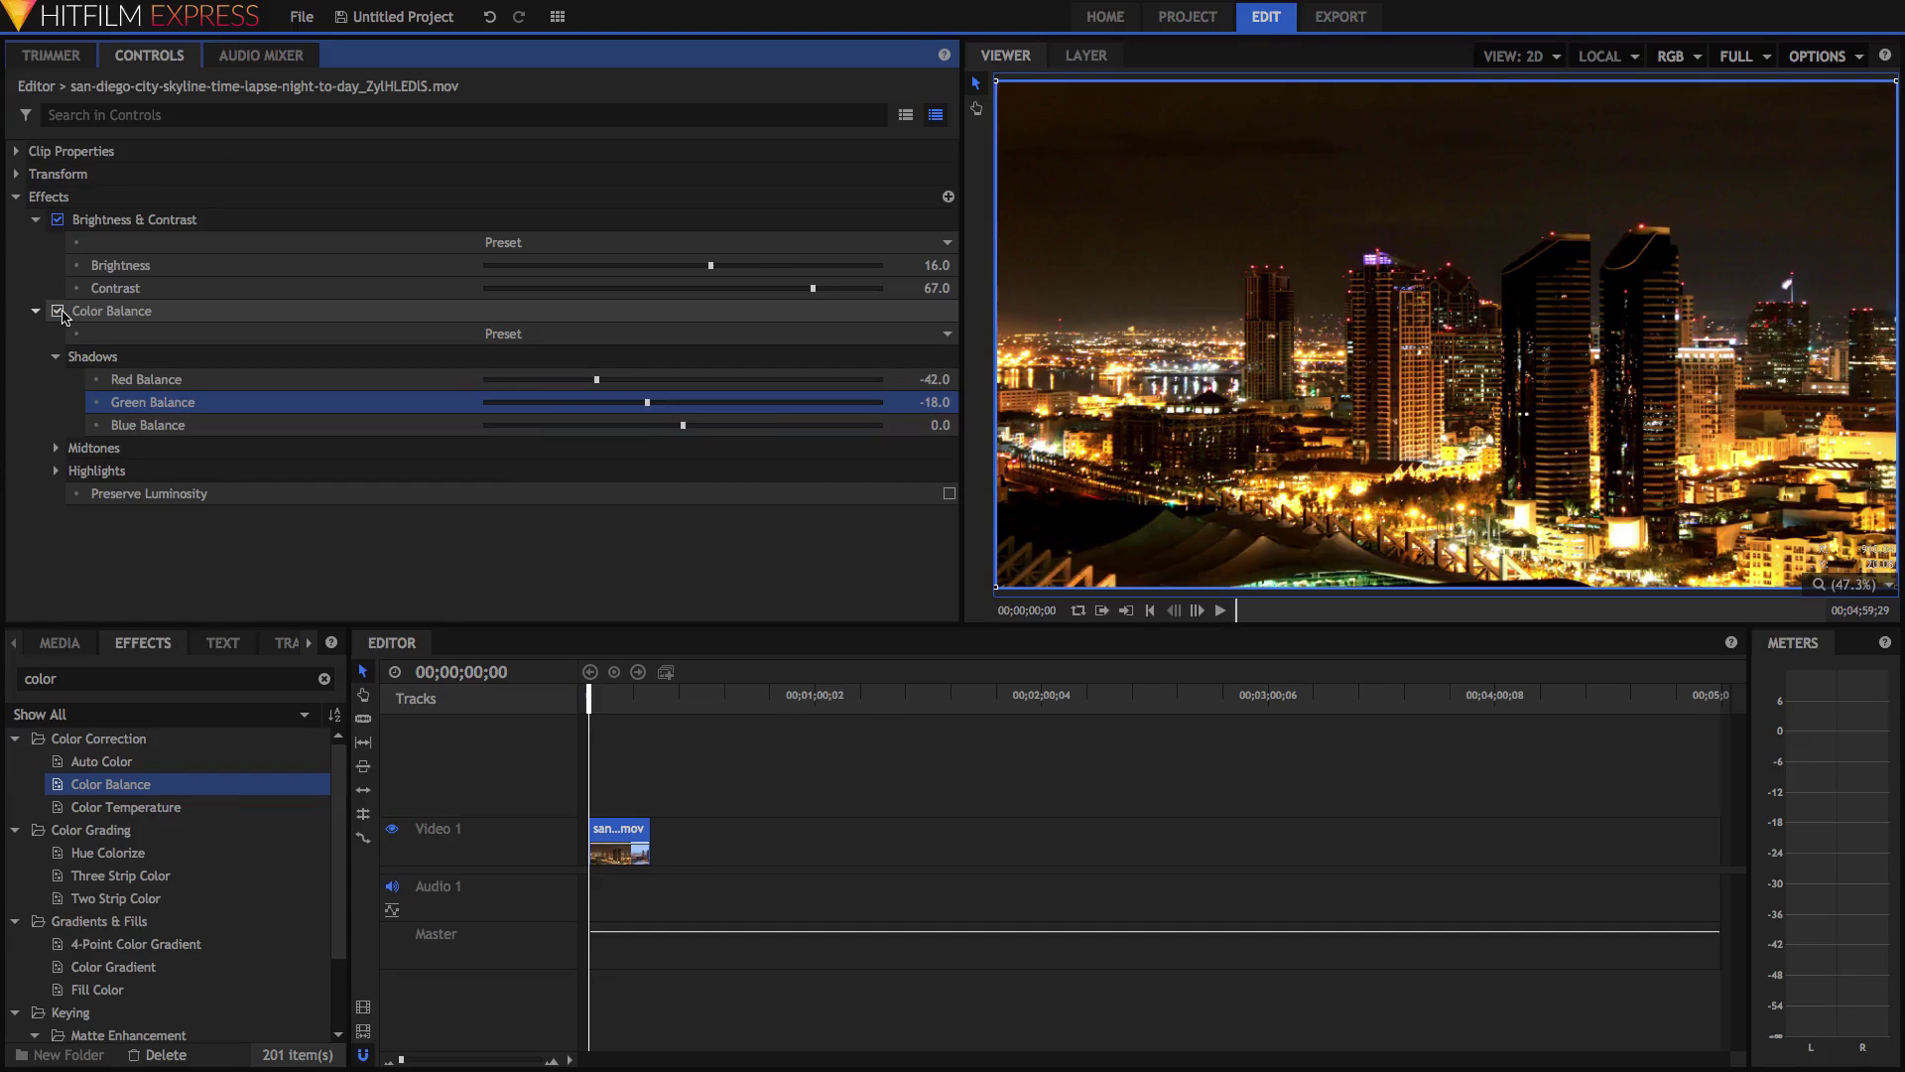
{"action": "left_click", "coordinate": [58, 312]}
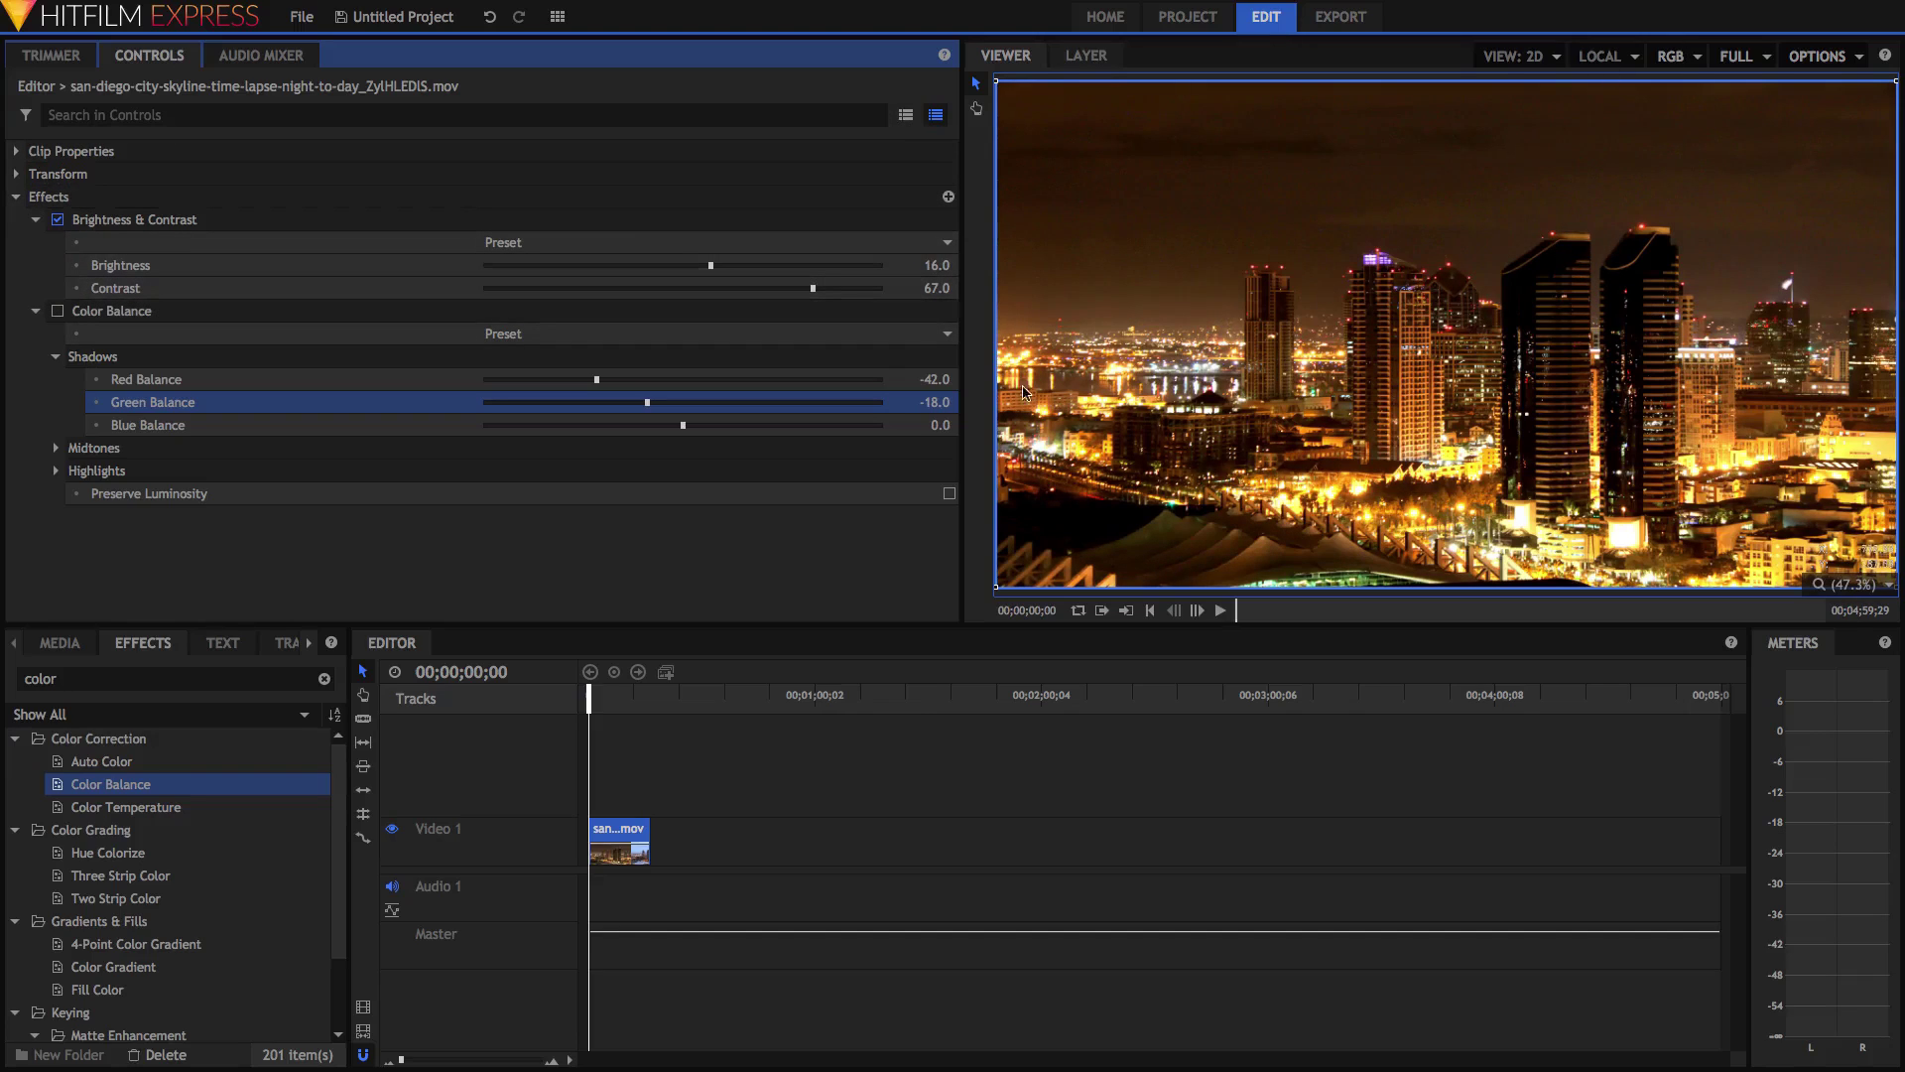
{"action": "left_click", "coordinate": [58, 311]}
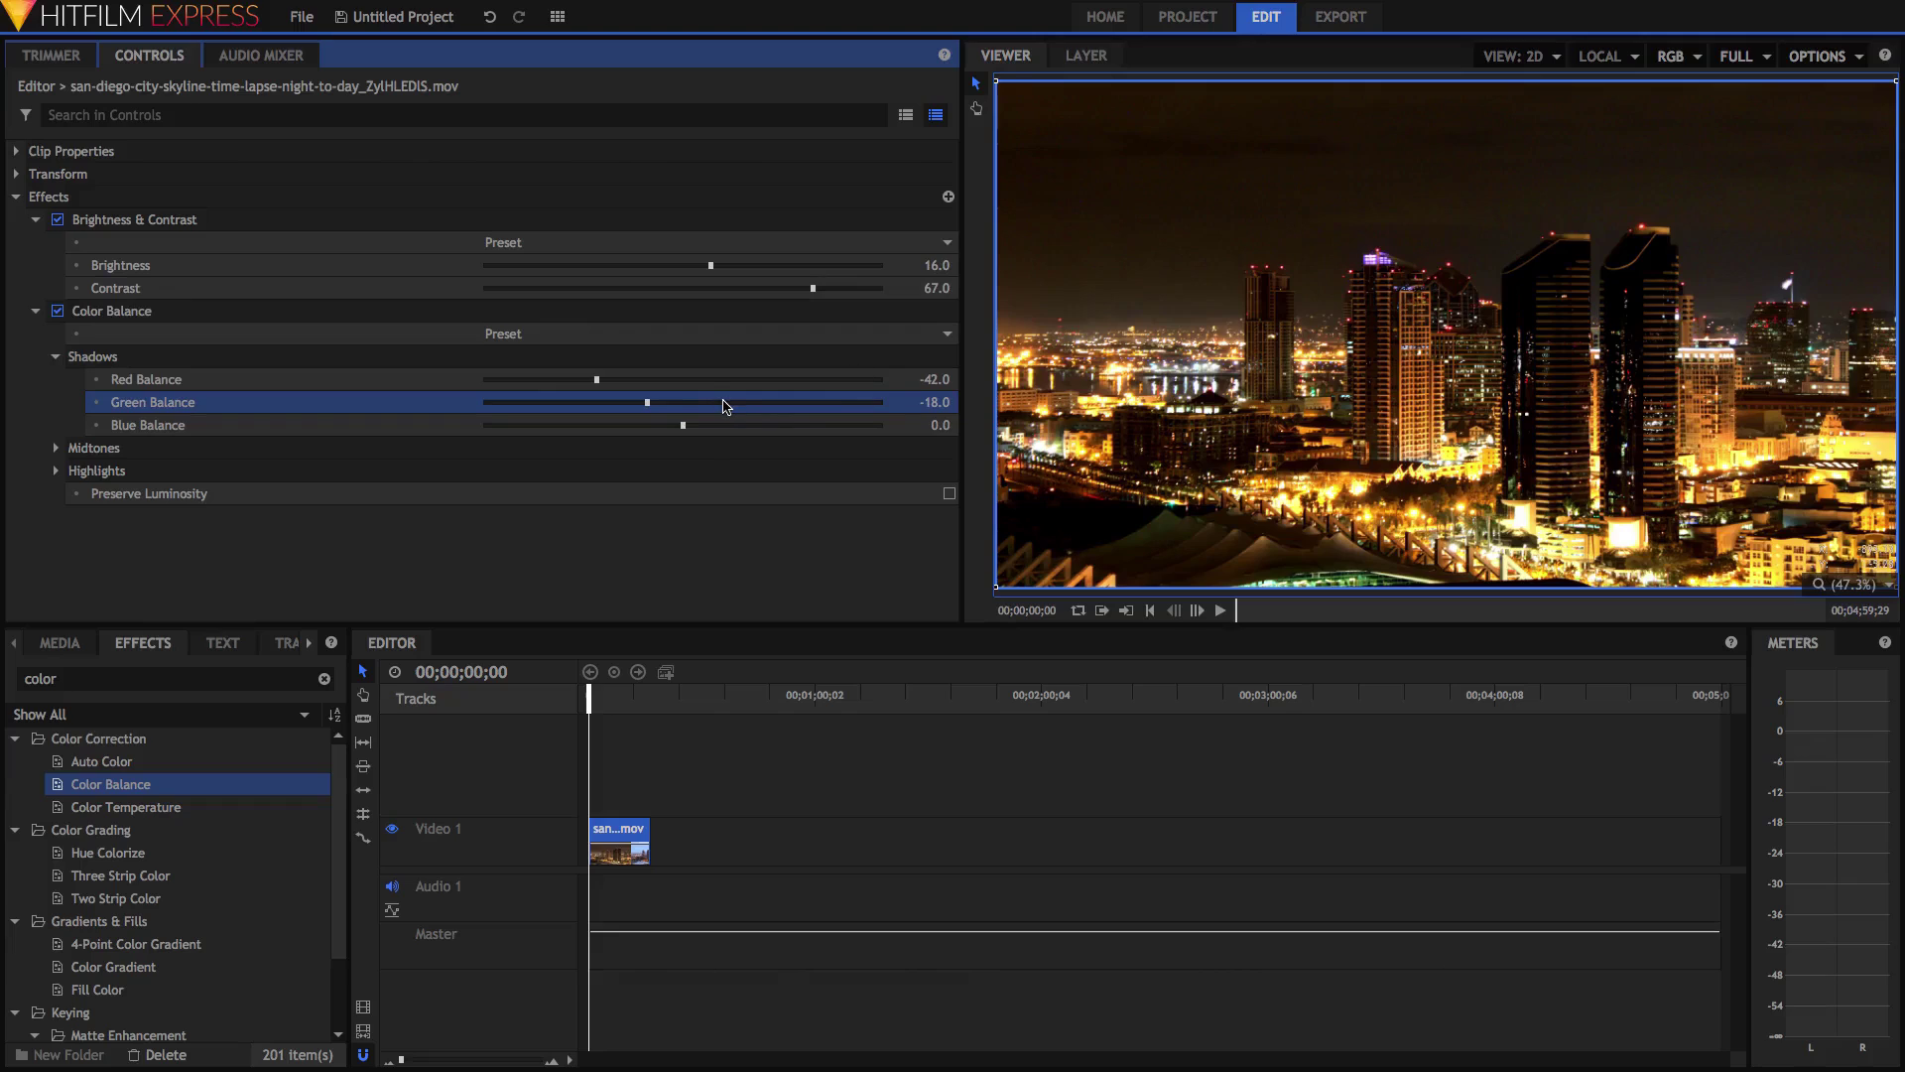
{"action": "mouse_move", "coordinate": [683, 427]}
{"action": "left_mouse_down"}
{"action": "mouse_move", "coordinate": [738, 427]}
{"action": "mouse_move", "coordinate": [681, 428]}
{"action": "mouse_move", "coordinate": [712, 434]}
{"action": "left_mouse_up"}
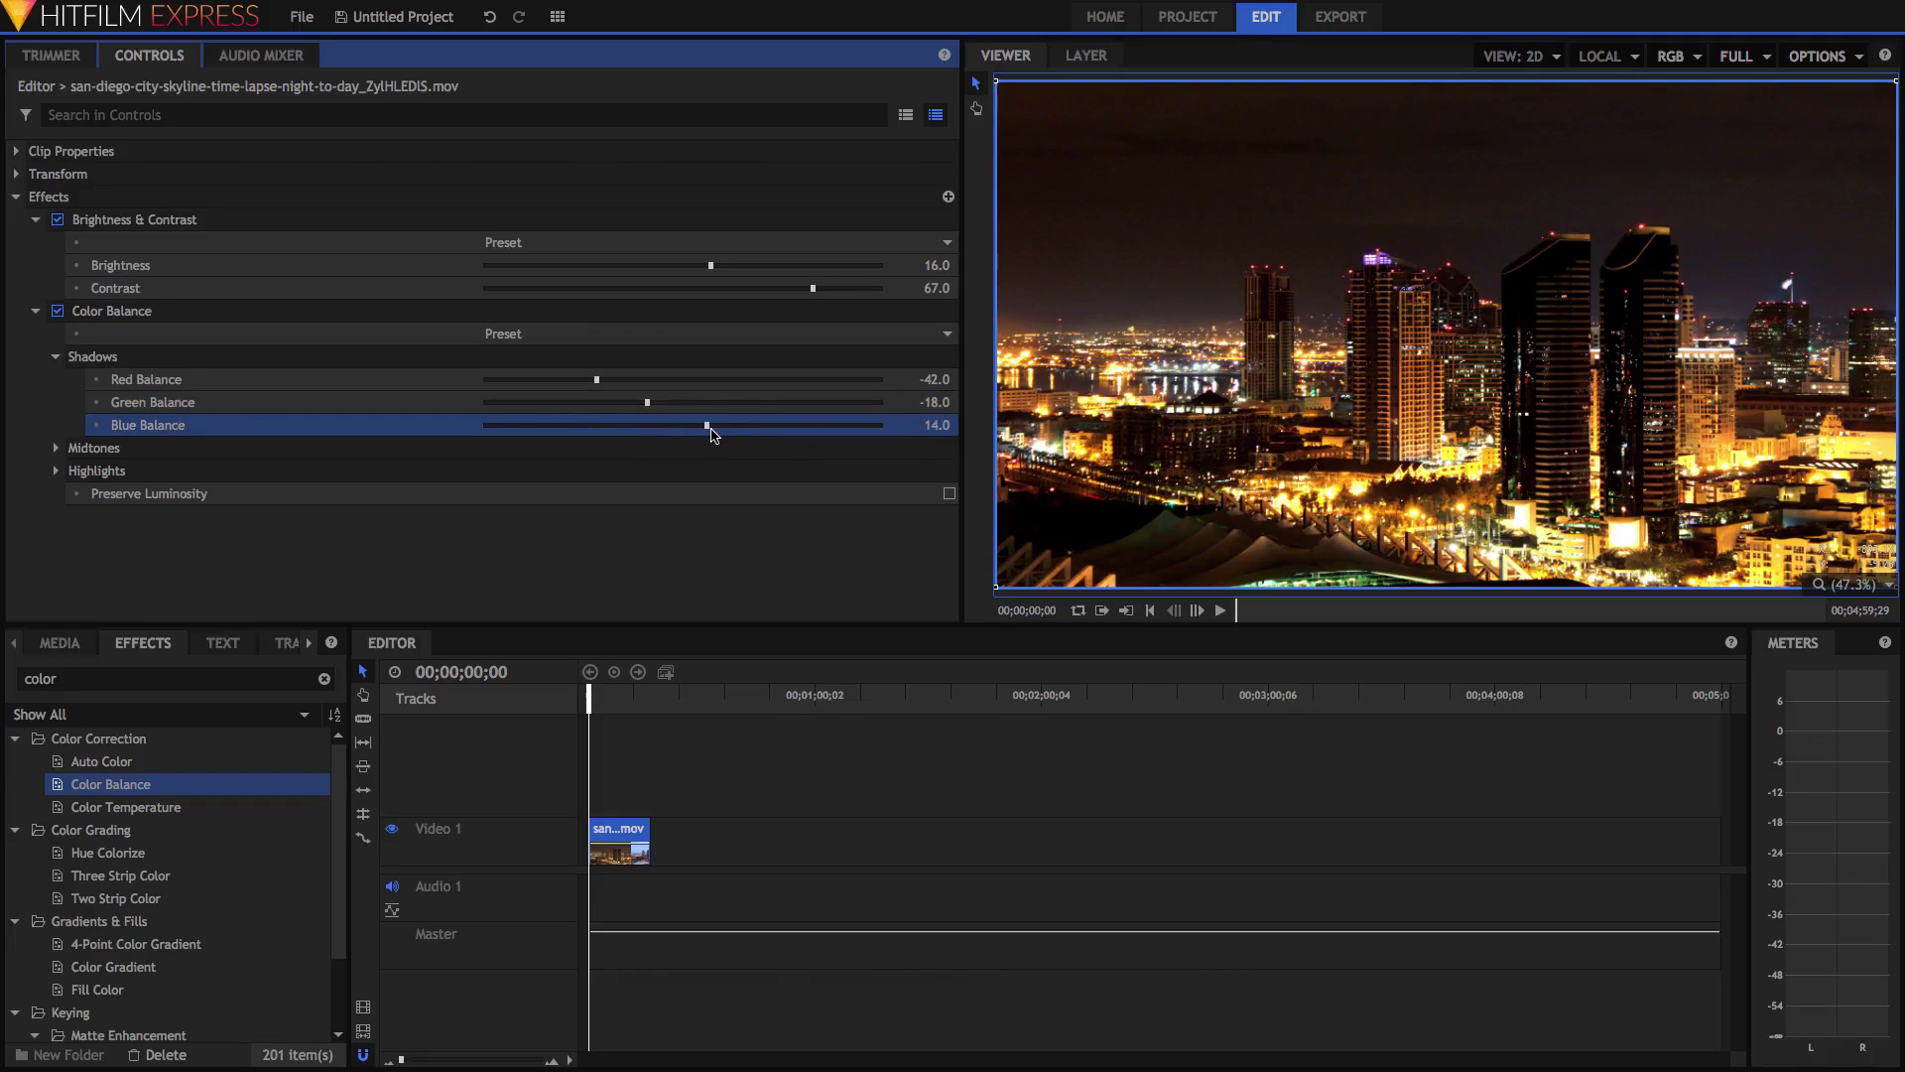
{"action": "left_click_drag", "start_coordinate": [596, 379], "coordinate": [629, 406]}
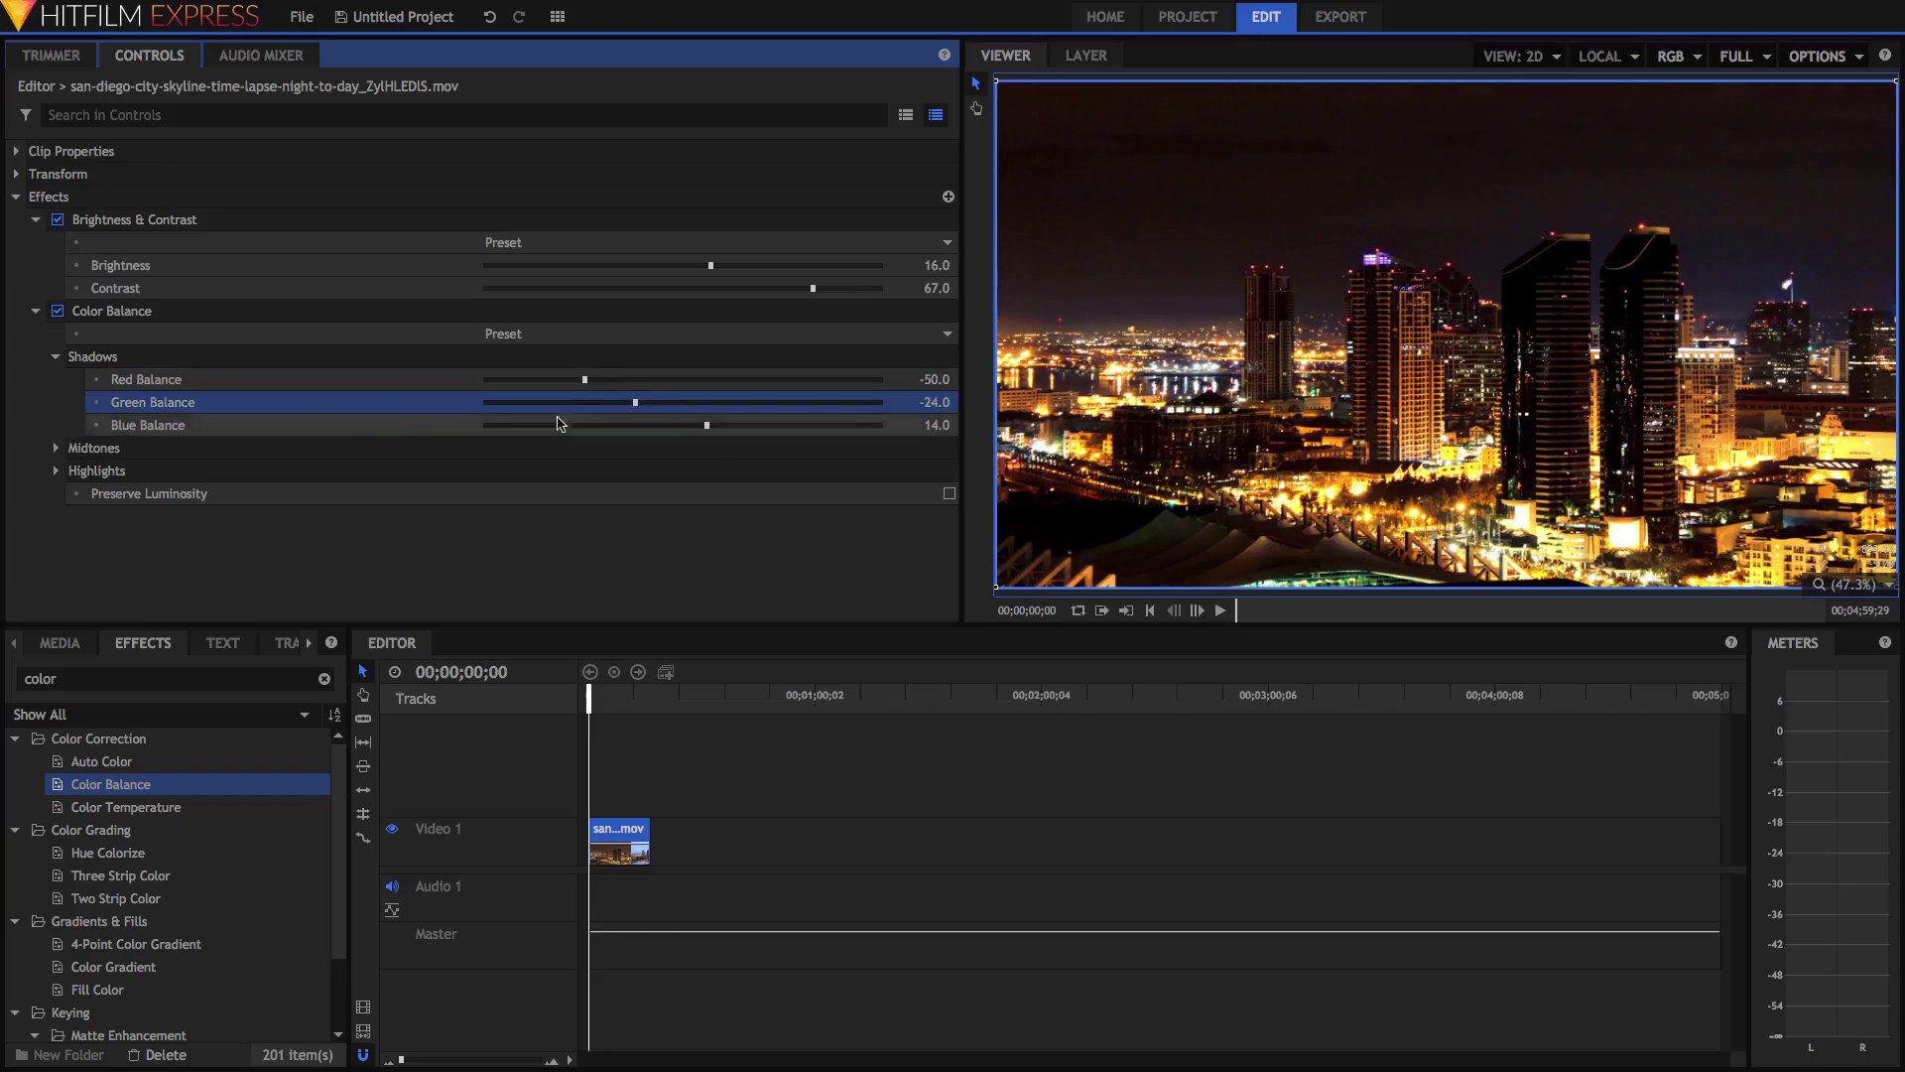
{"action": "left_click", "coordinate": [56, 470]}
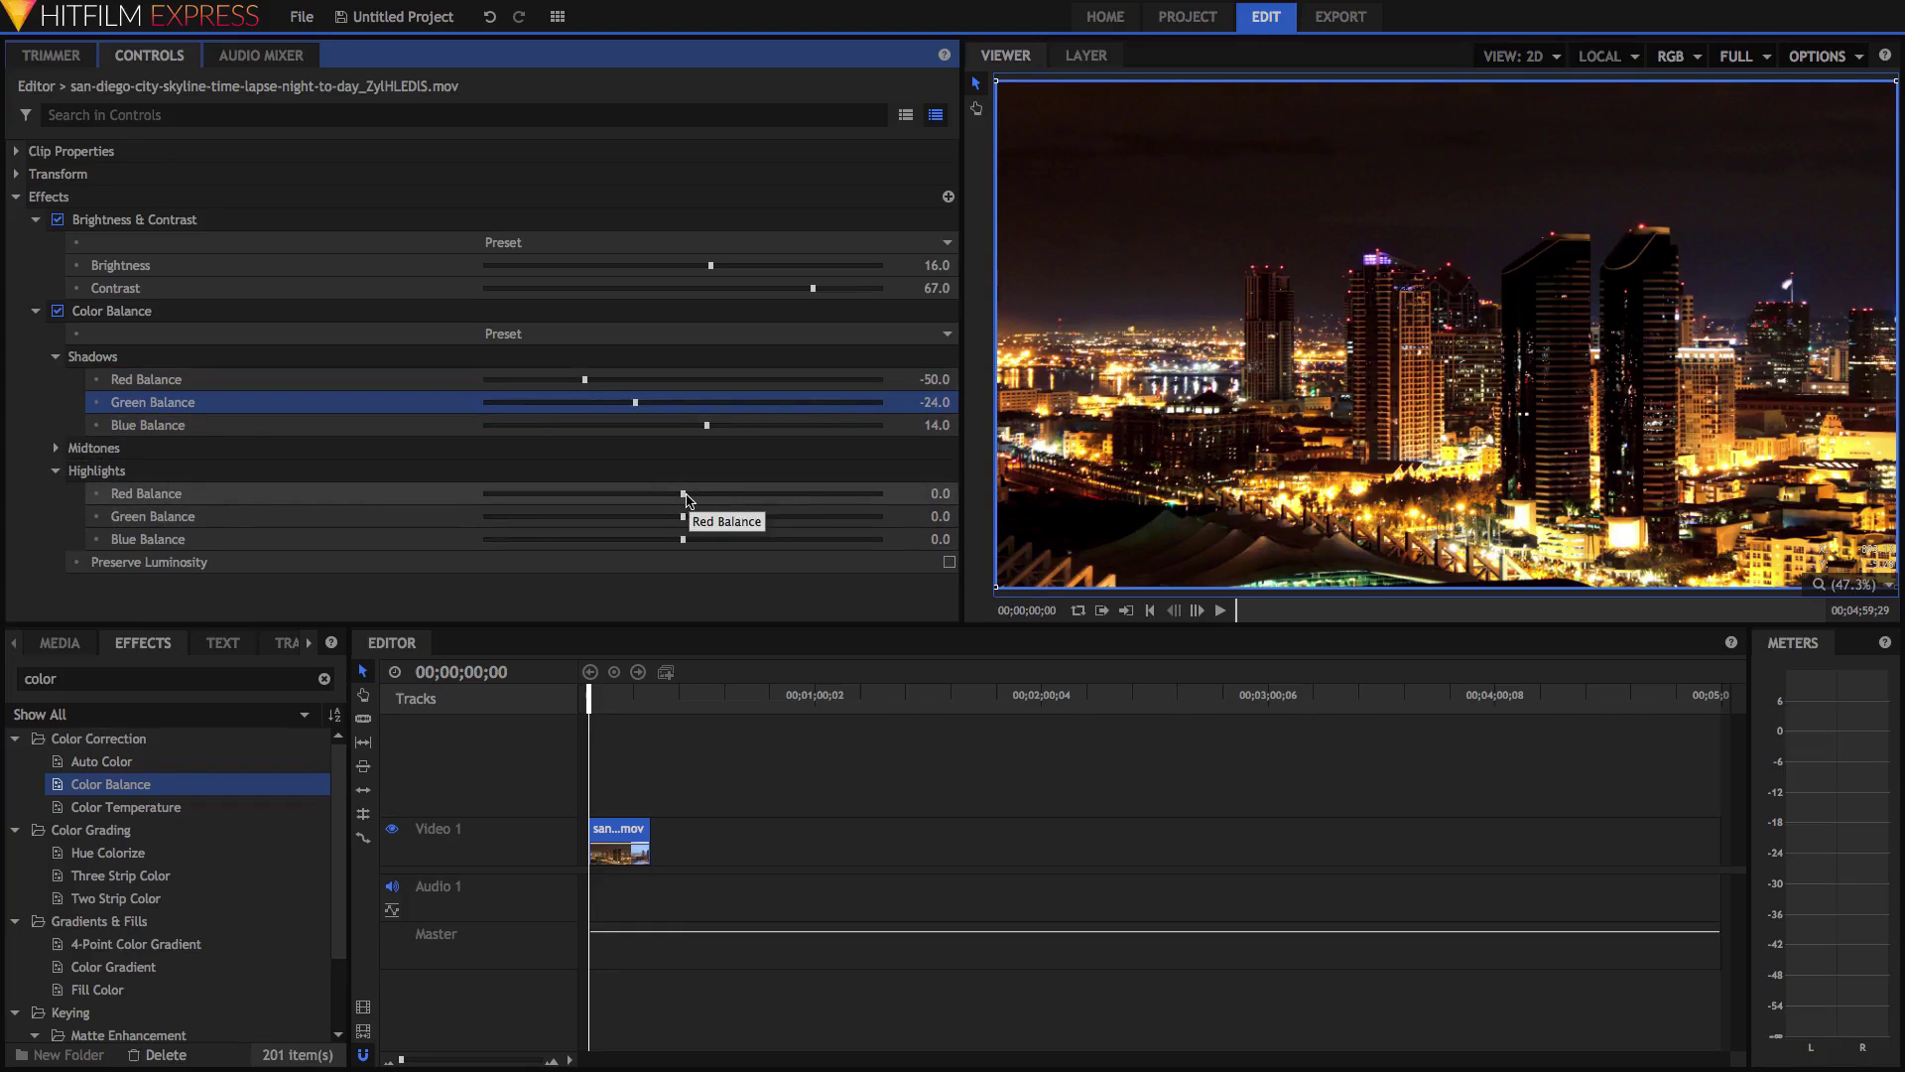
Step: Set the Highlights balance to Red 38, Green 12 and Blue -6
{"action": "left_click_drag", "start_coordinate": [684, 494], "coordinate": [761, 499]}
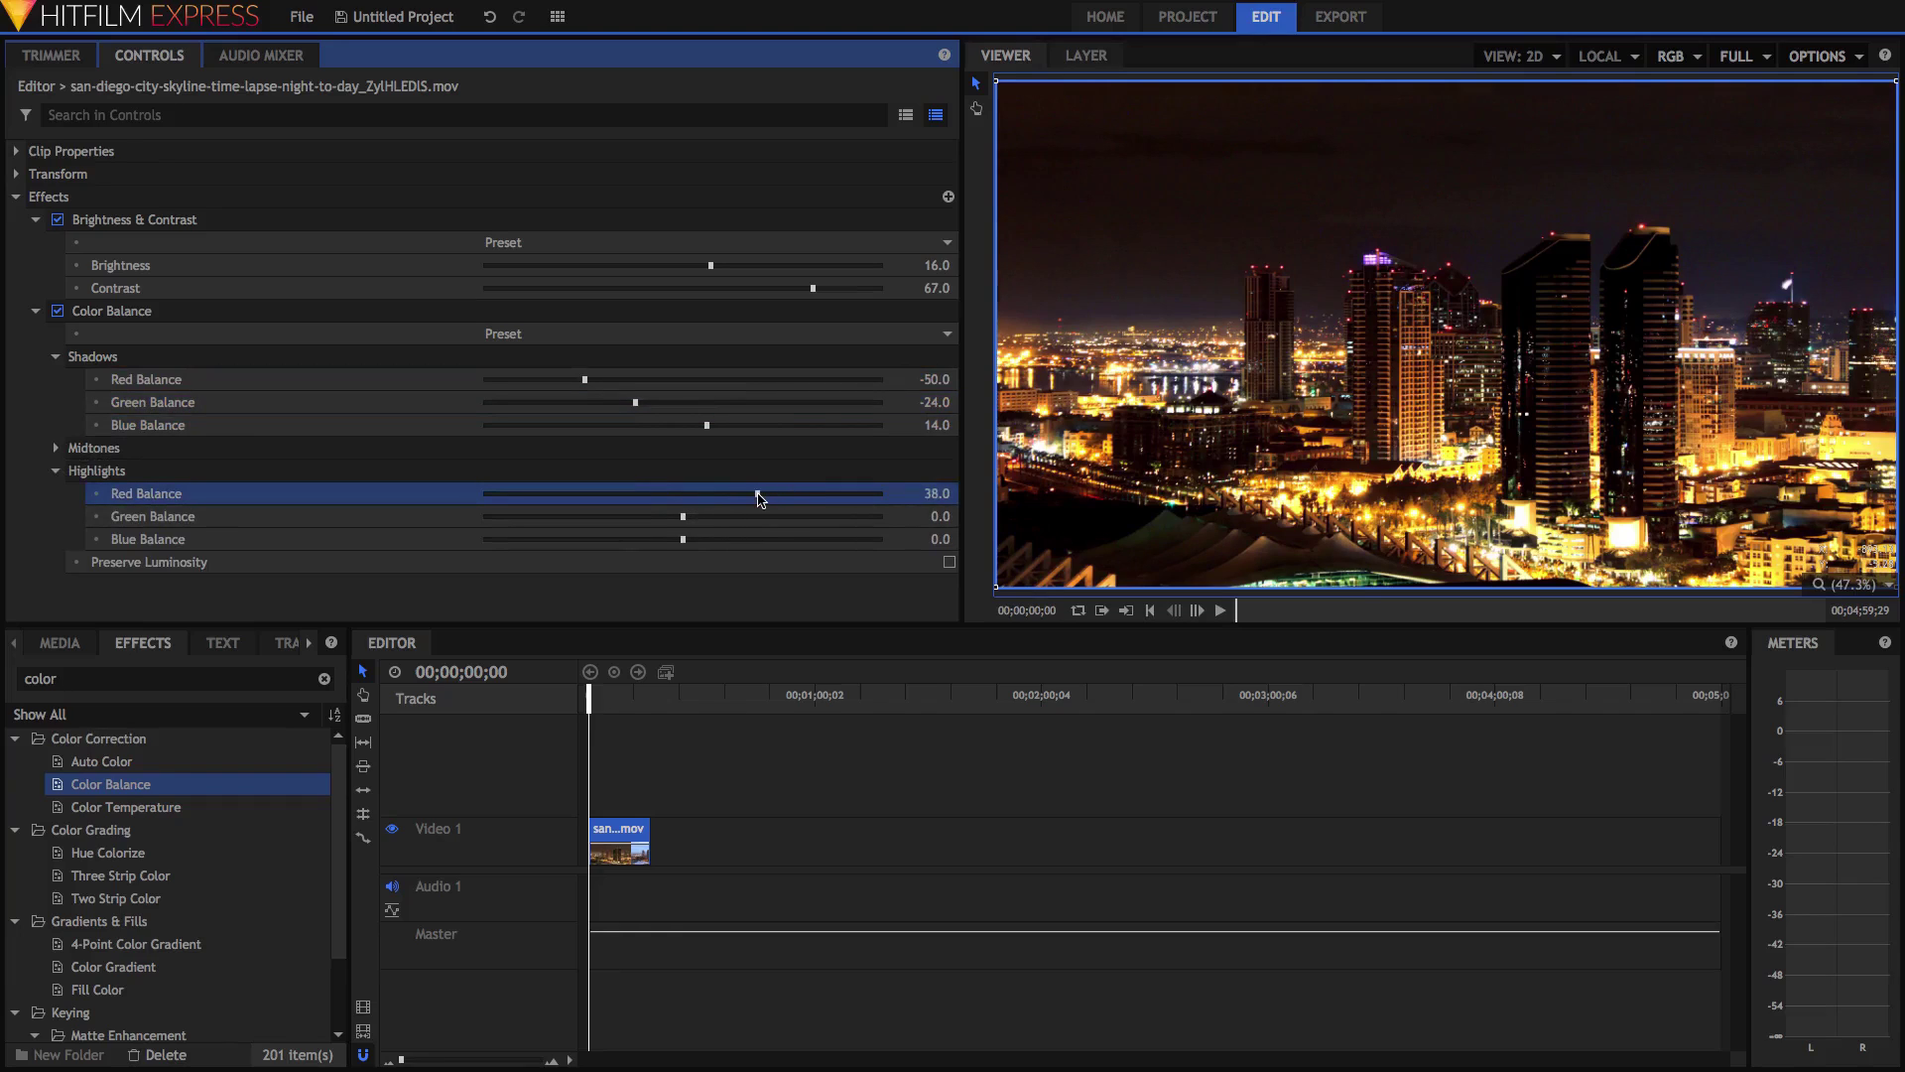
{"action": "left_click", "coordinate": [706, 517]}
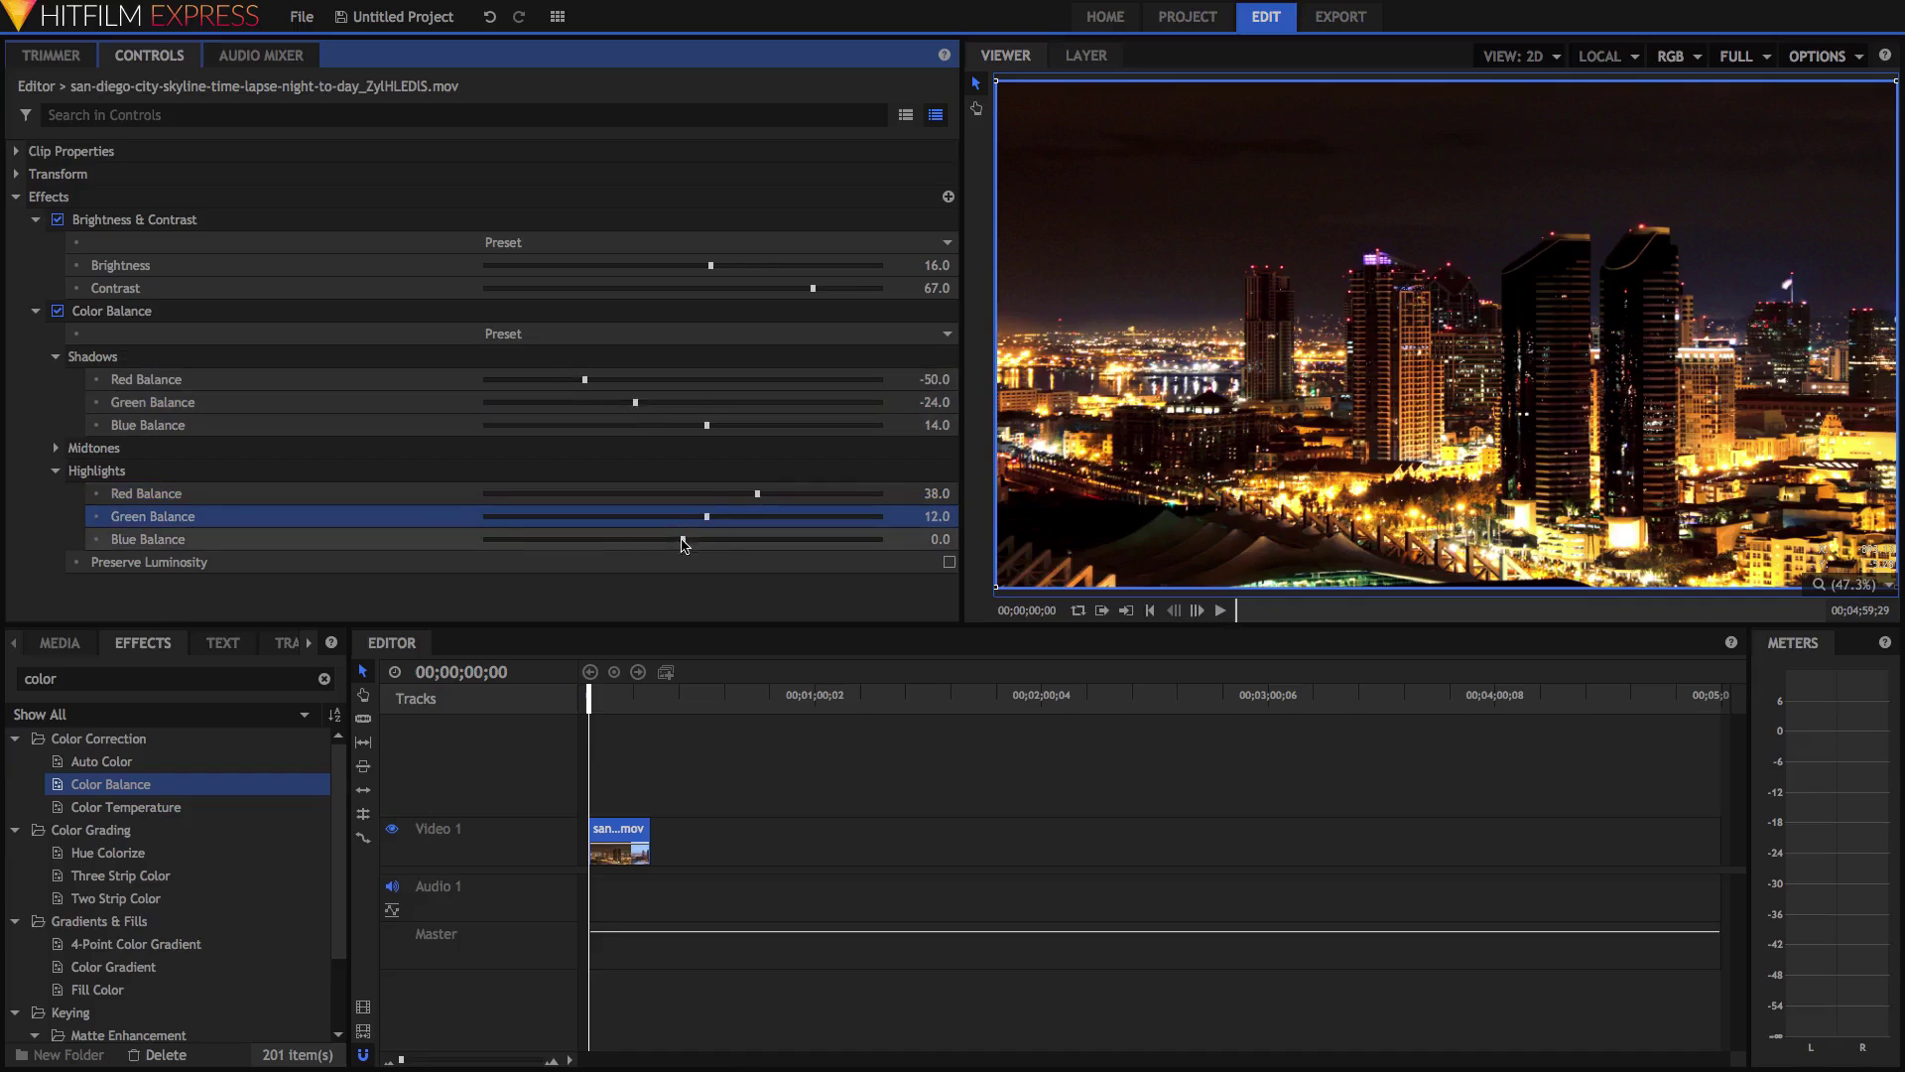
{"action": "left_click", "coordinate": [672, 539]}
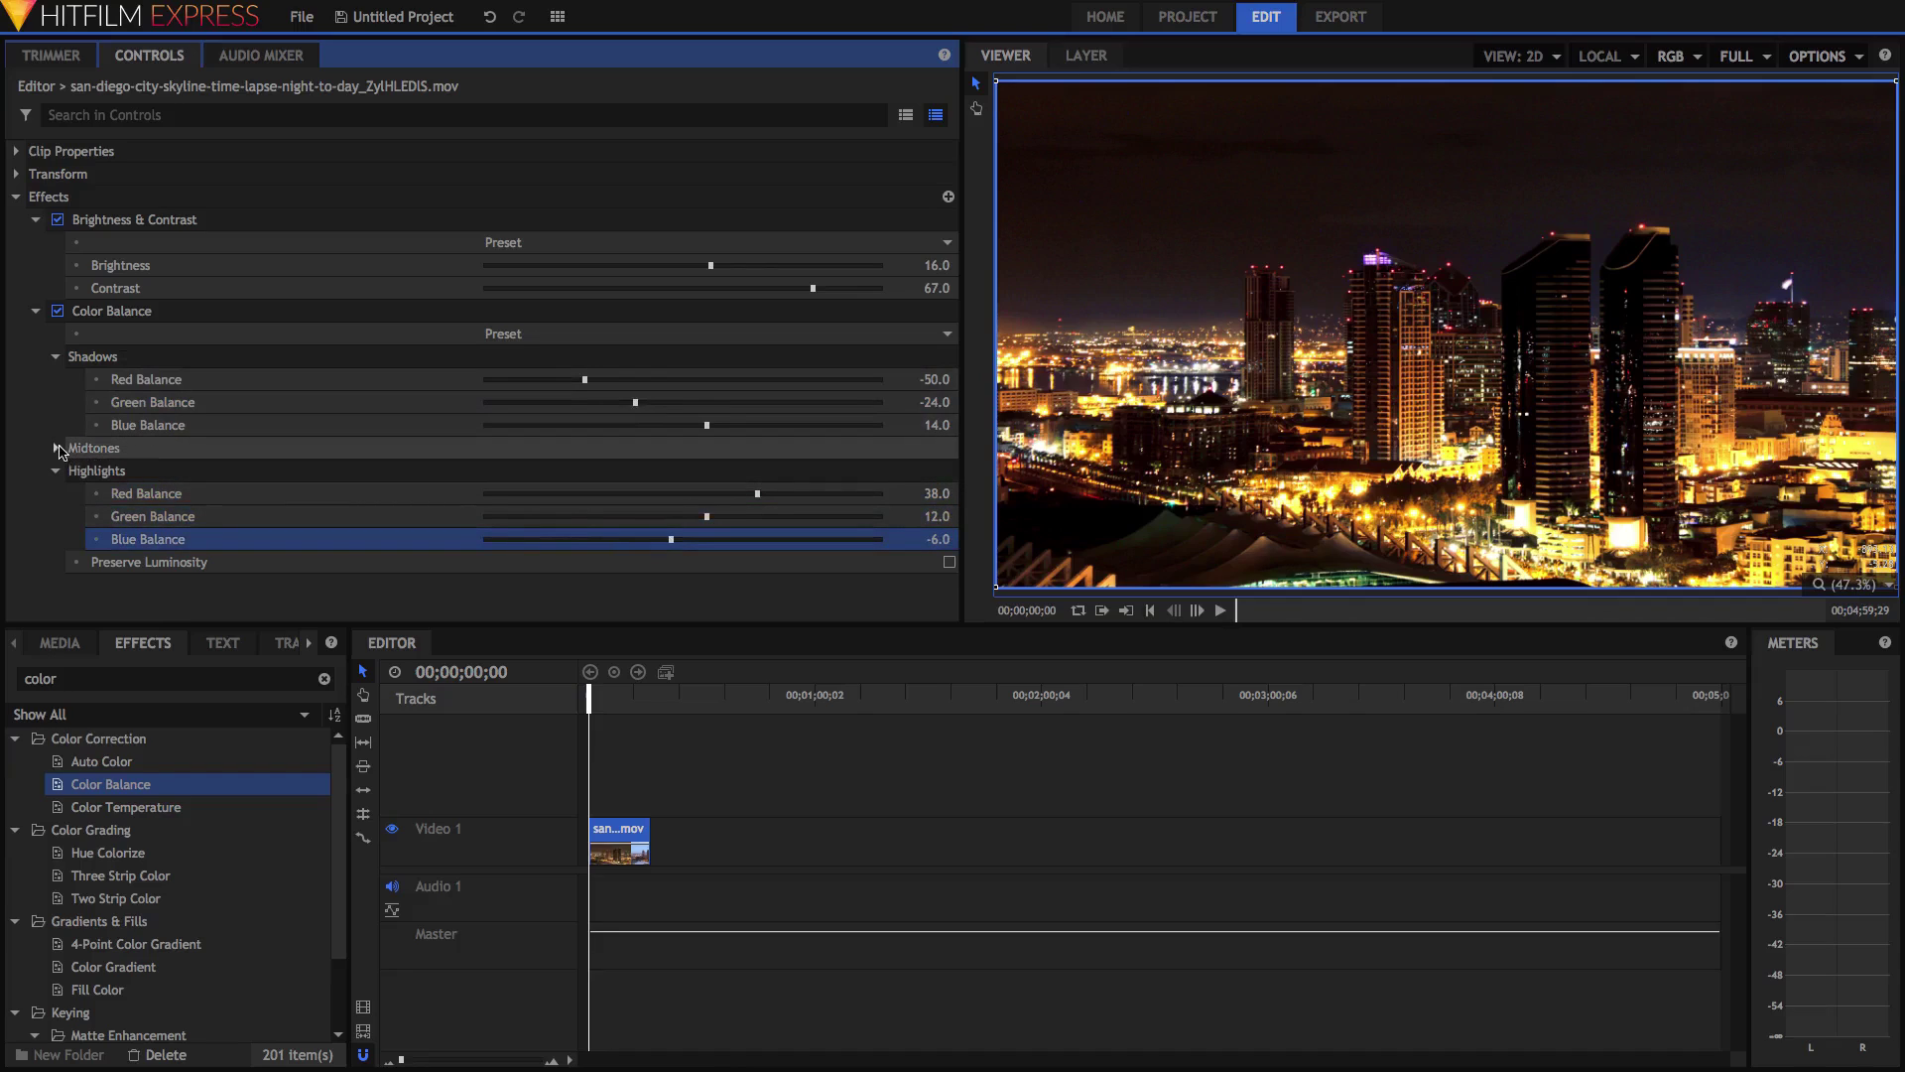
Step: Set the Midtones balance to Red 46, Green 10 and Blue -6
{"action": "left_click", "coordinate": [57, 447]}
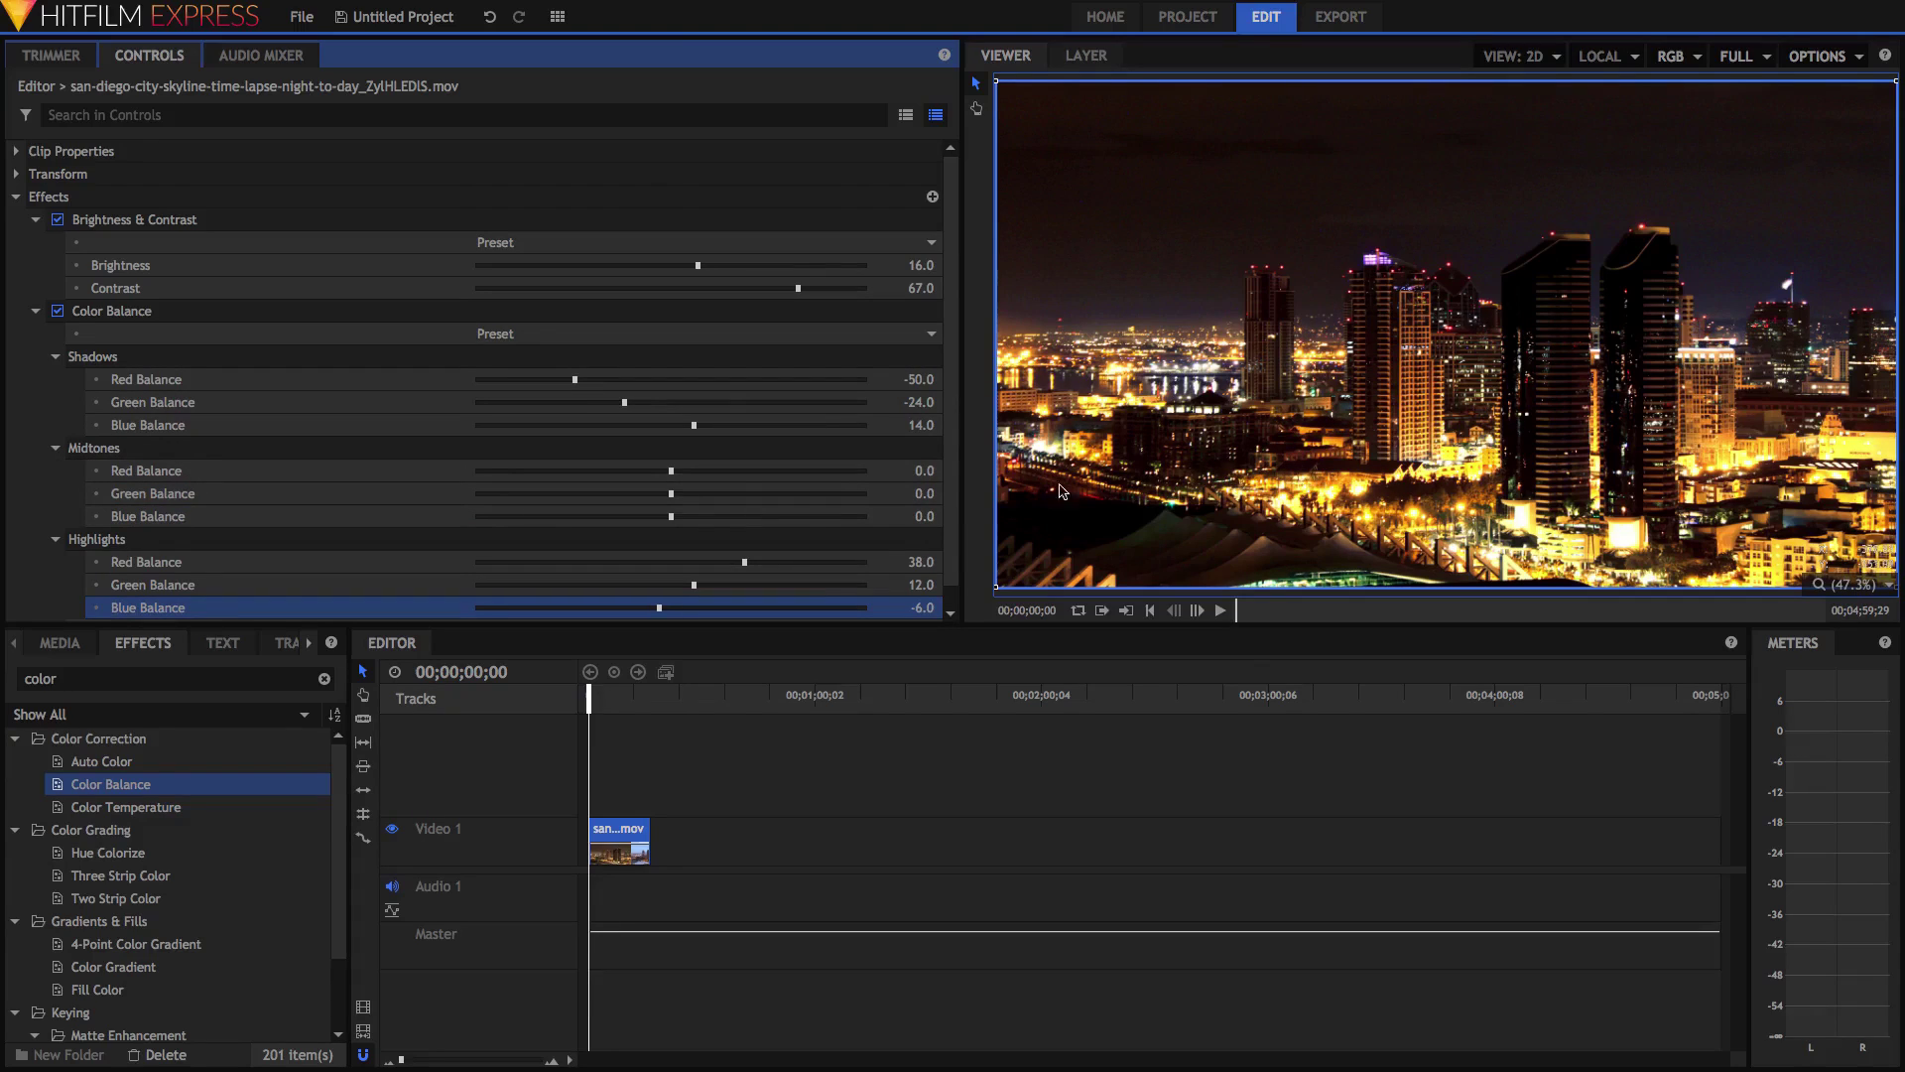
{"action": "left_click_drag", "start_coordinate": [702, 473], "coordinate": [759, 474]}
{"action": "left_click", "coordinate": [688, 499]}
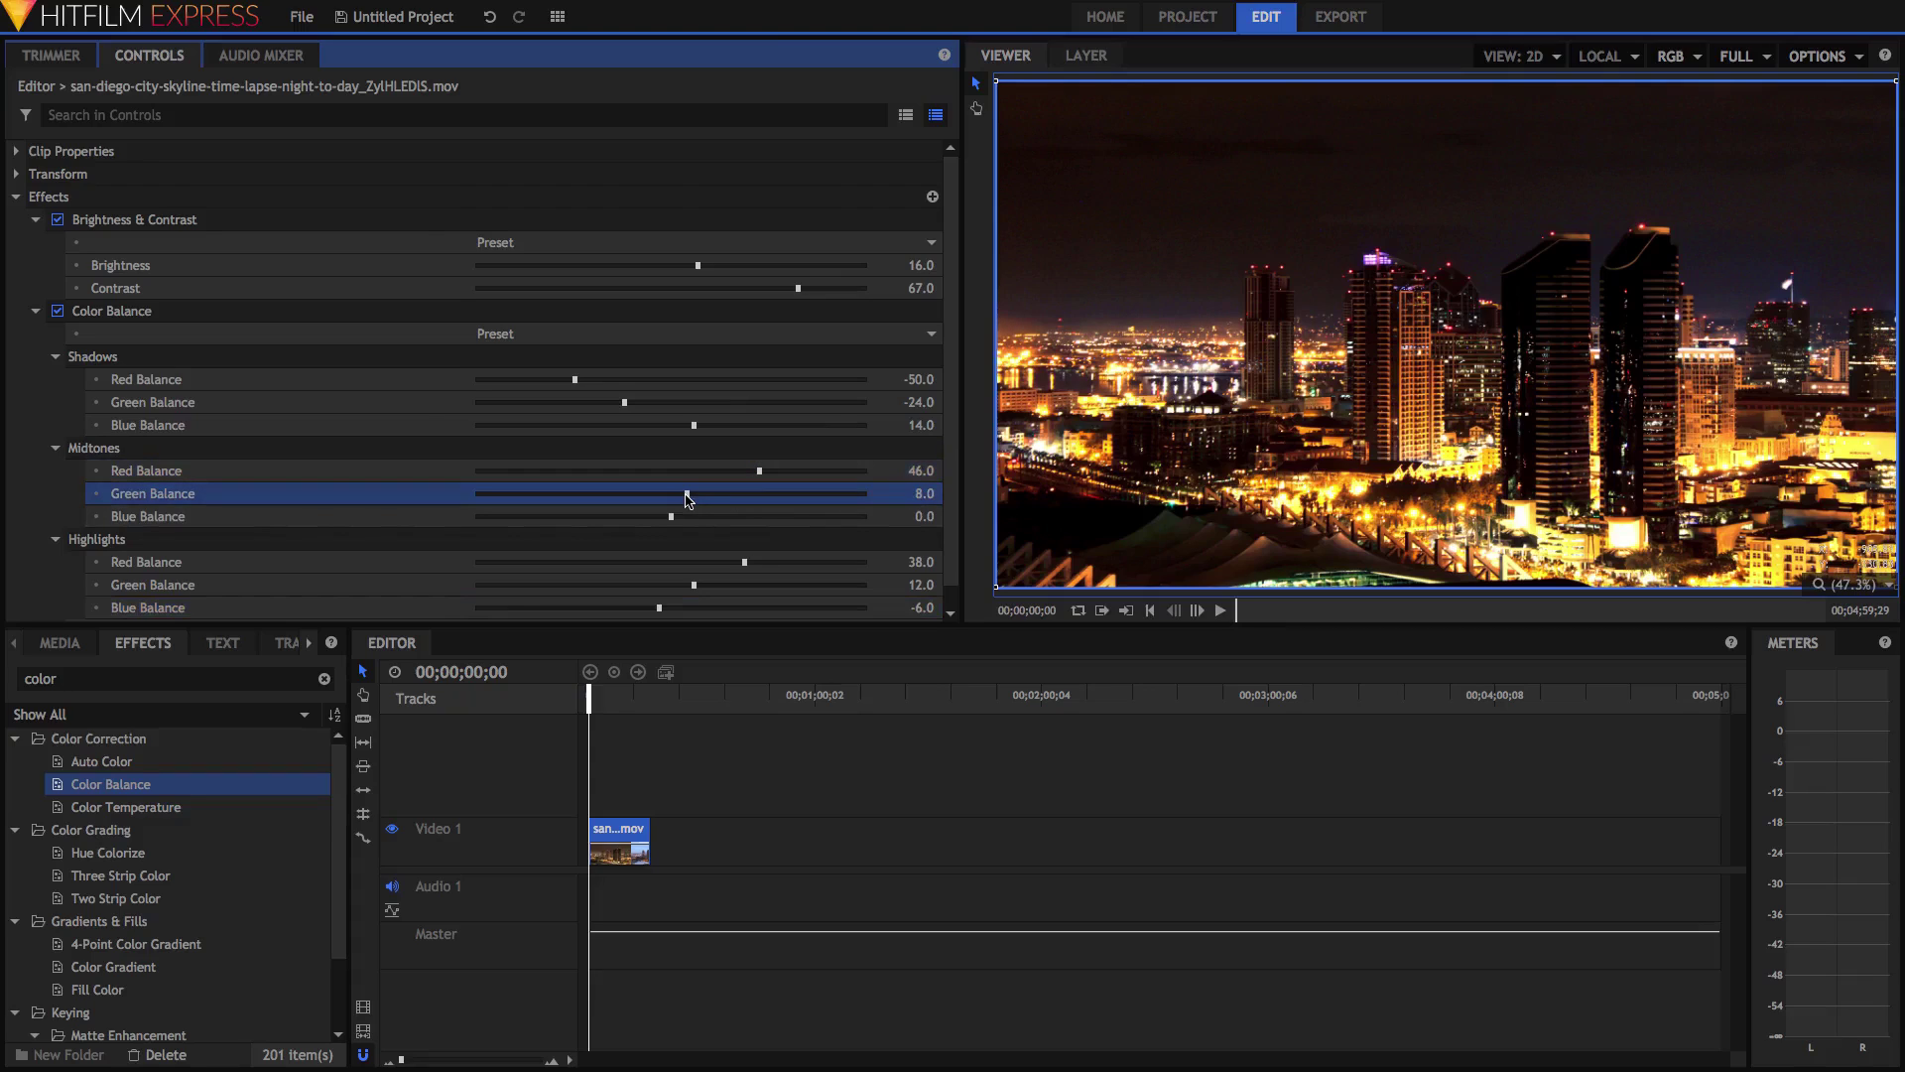
{"action": "left_click_drag", "start_coordinate": [671, 517], "coordinate": [661, 523]}
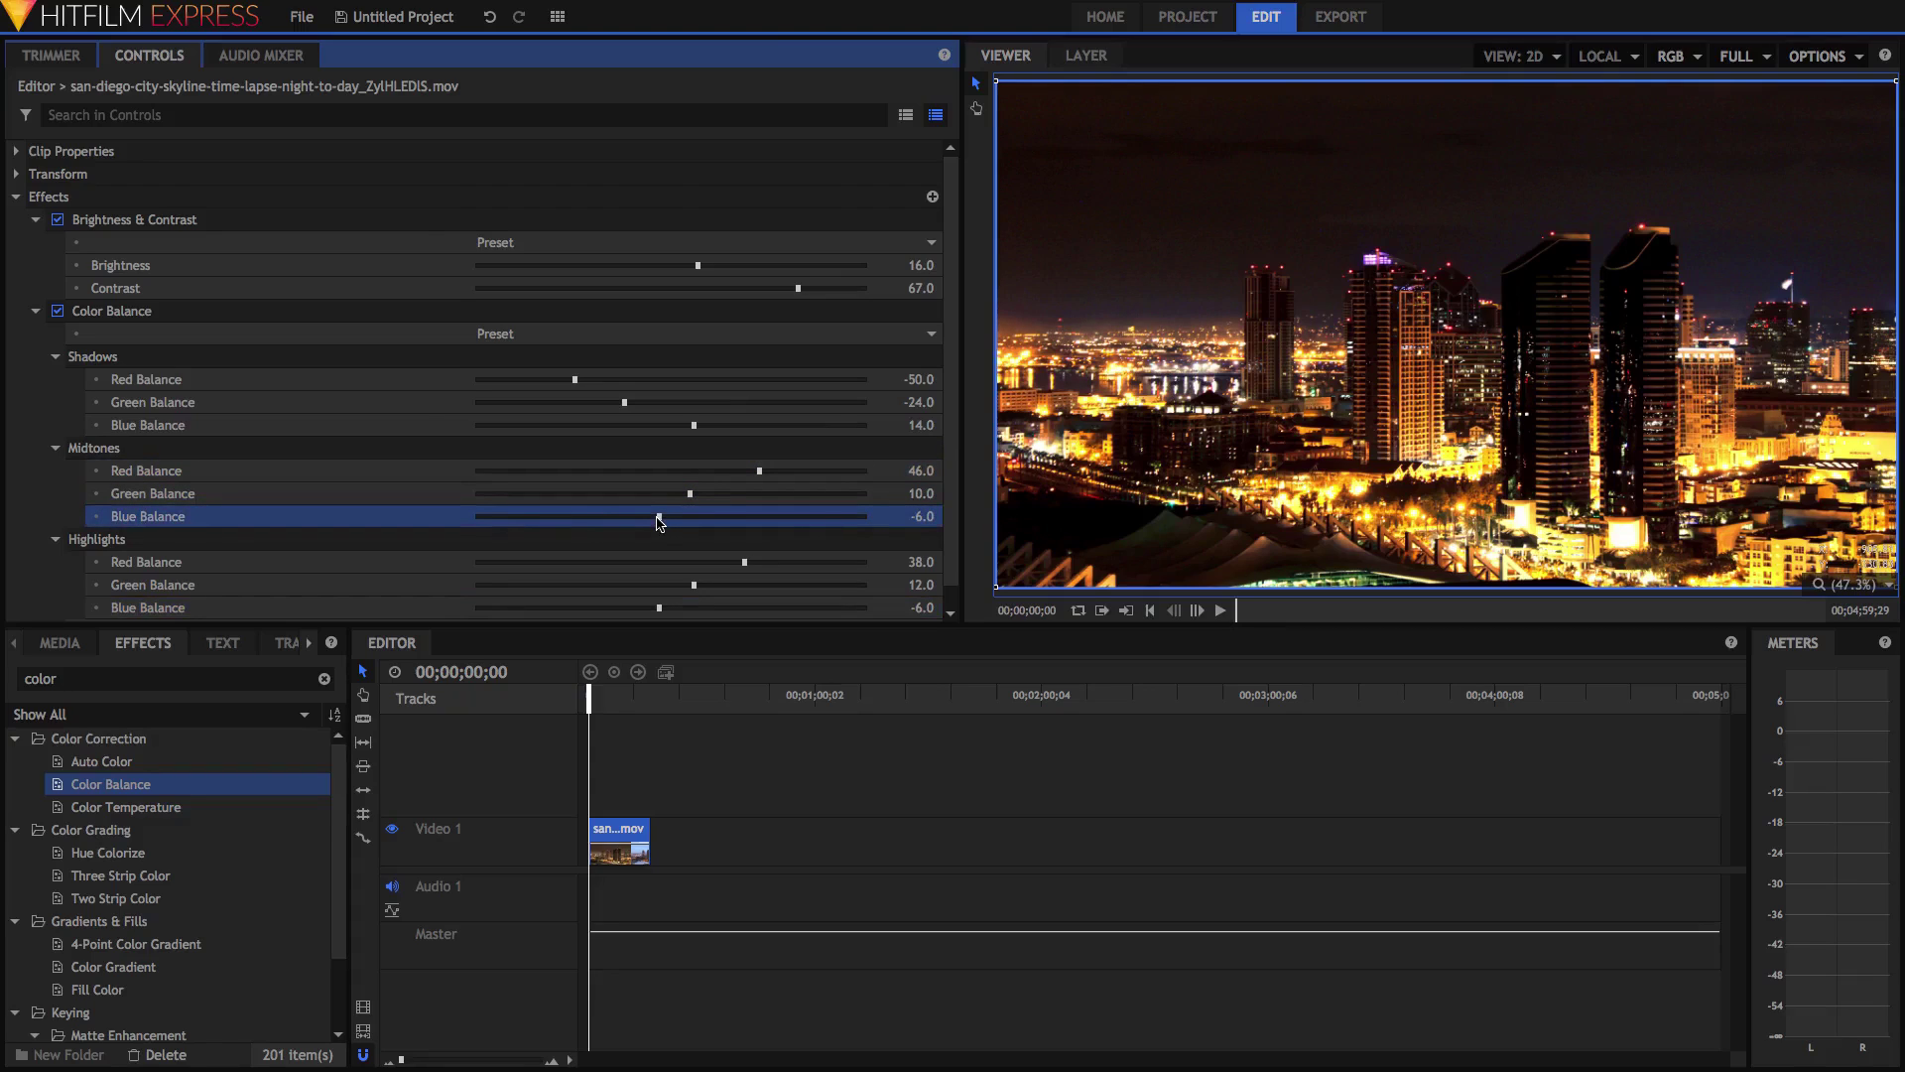
{"action": "scroll", "coordinate": [675, 415], "scroll_direction": "down", "scroll_amount": 1}
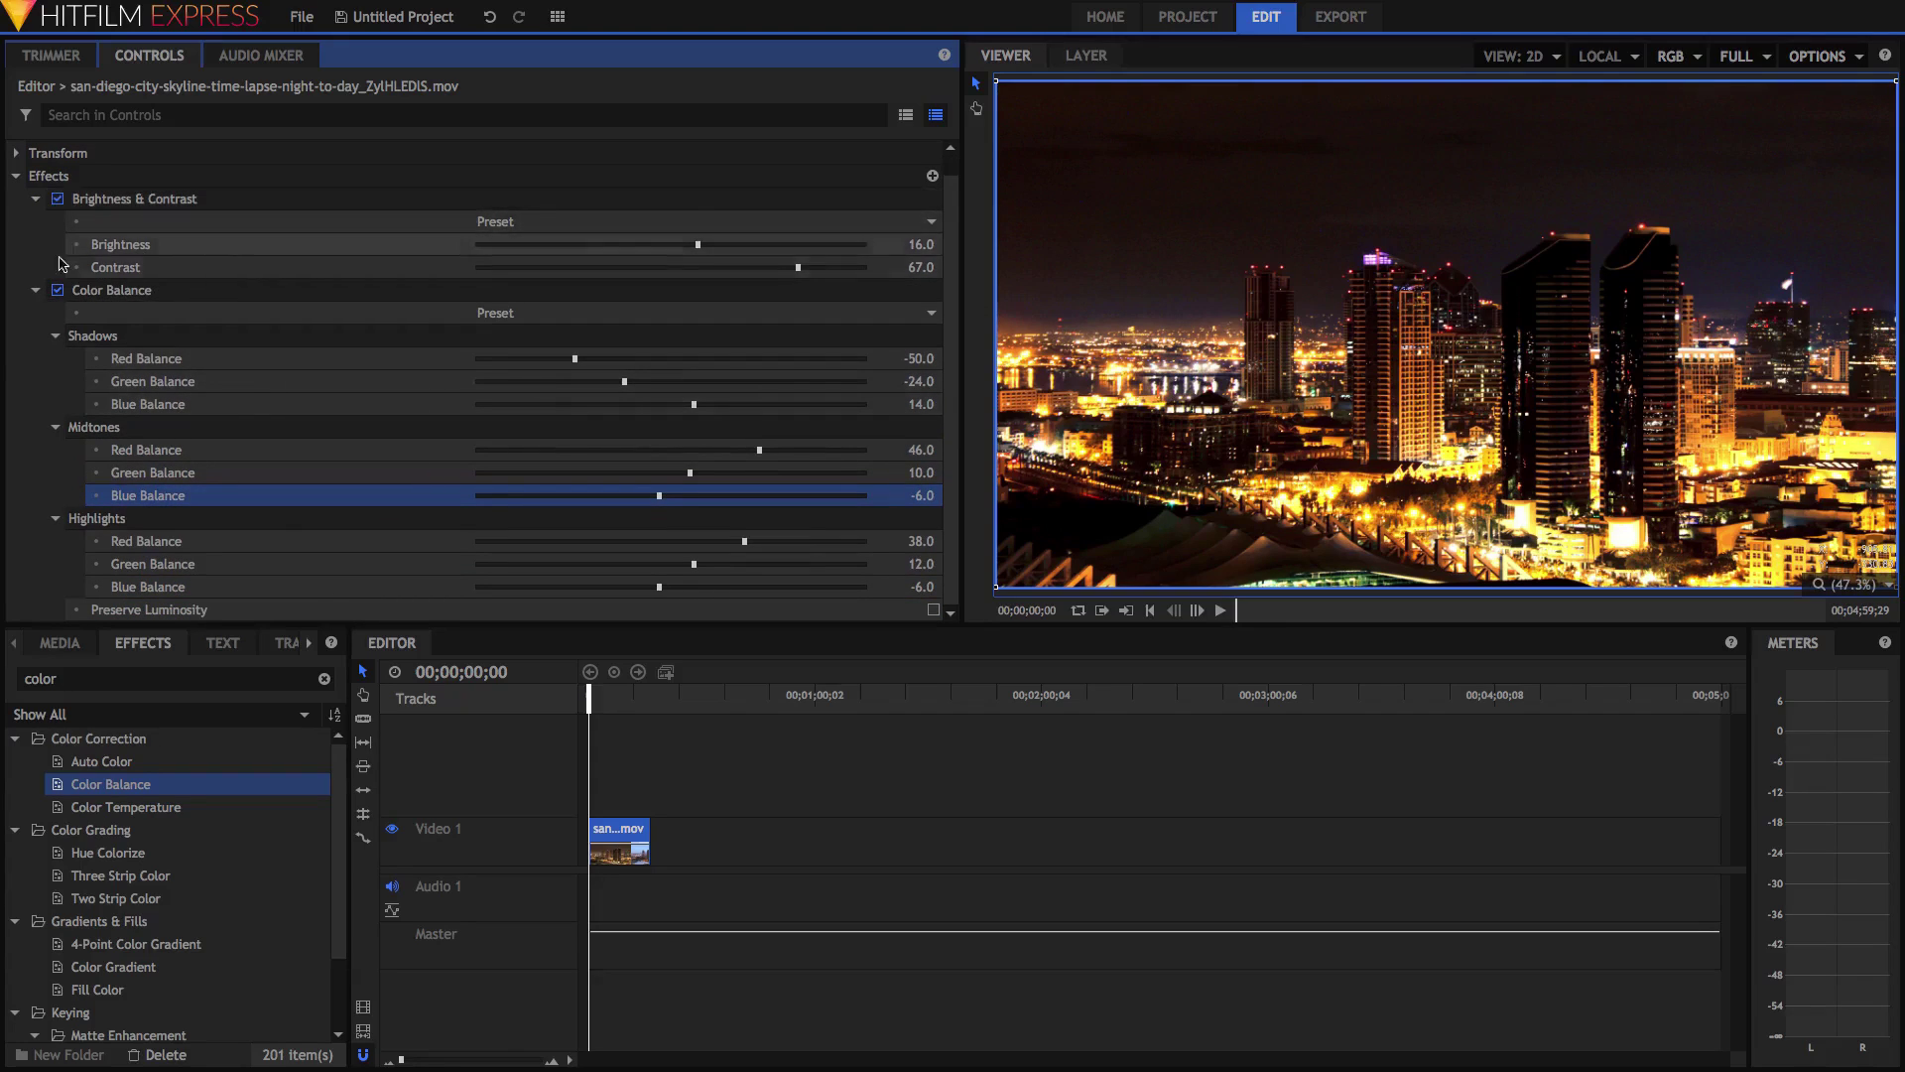
{"action": "left_click", "coordinate": [57, 291]}
{"action": "left_click", "coordinate": [57, 290]}
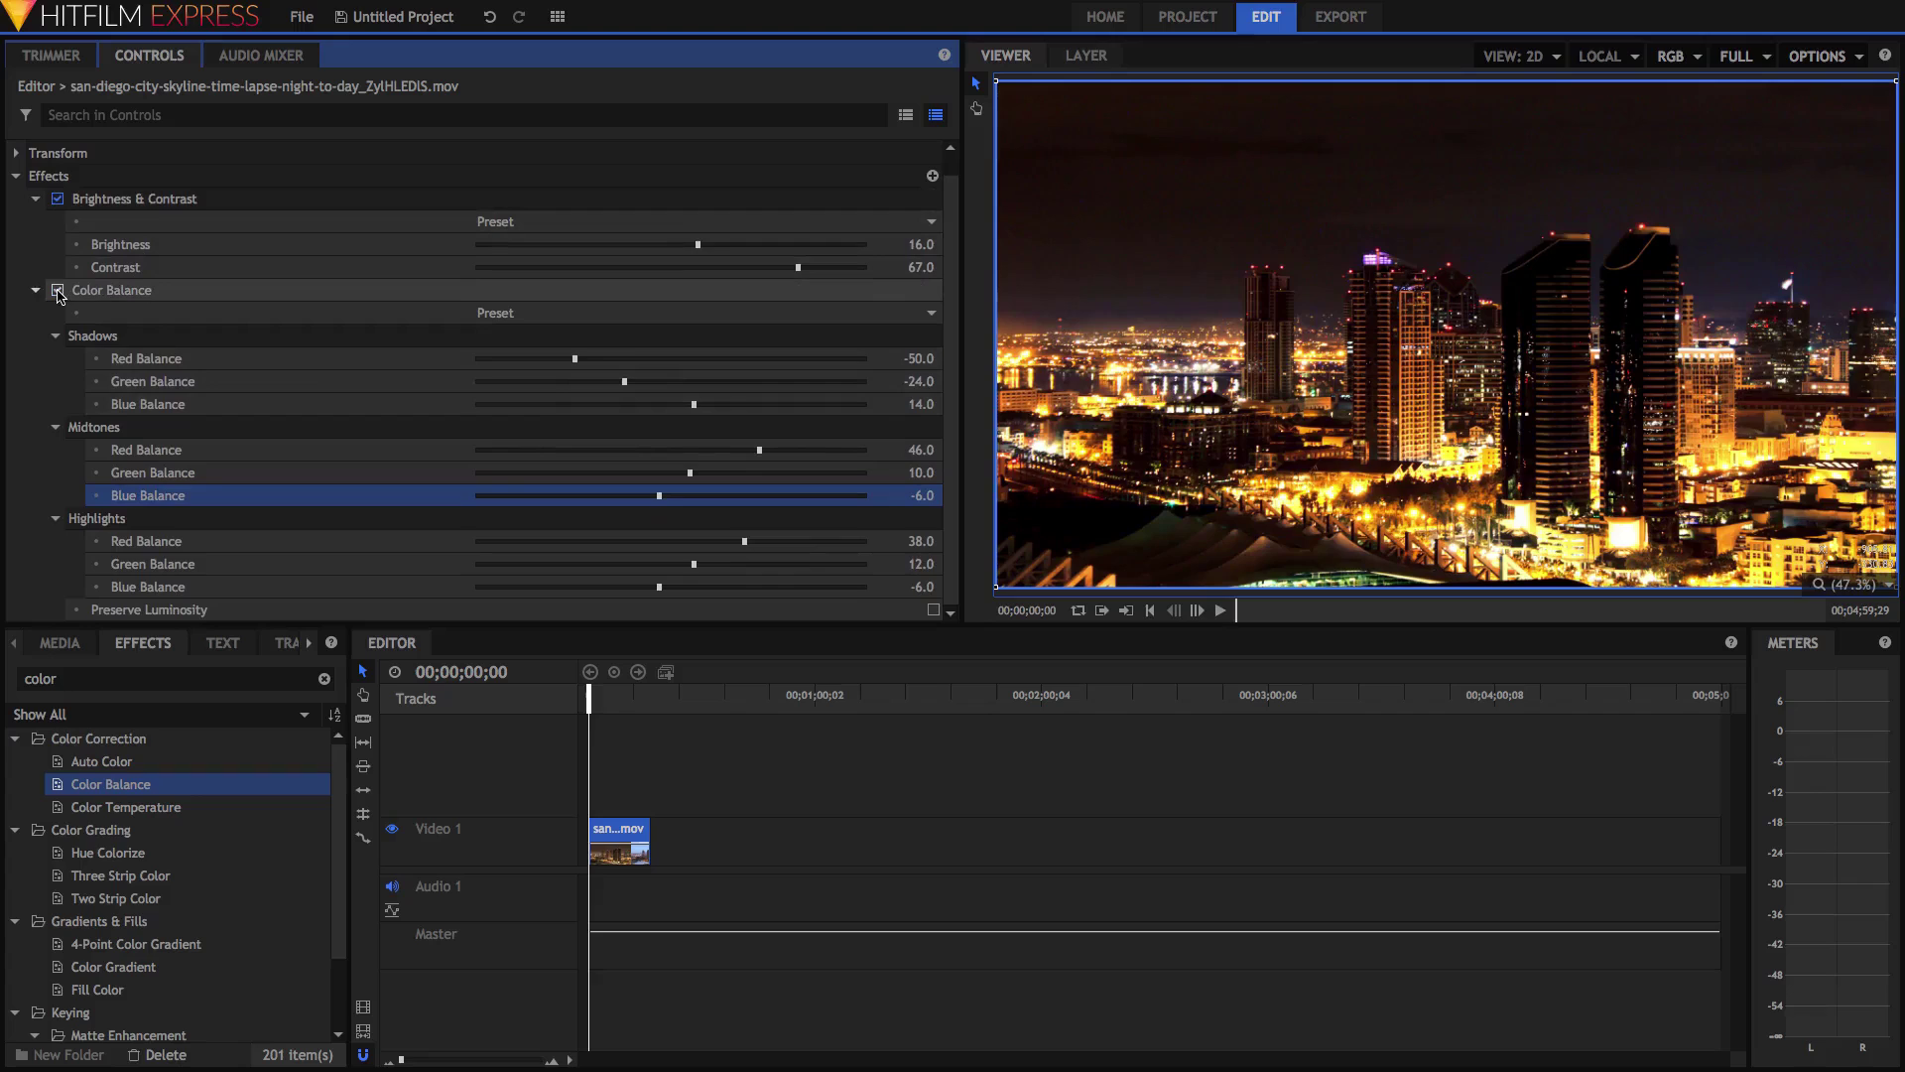
{"action": "left_click", "coordinate": [57, 290]}
{"action": "left_click", "coordinate": [57, 290]}
{"action": "left_click", "coordinate": [933, 609]}
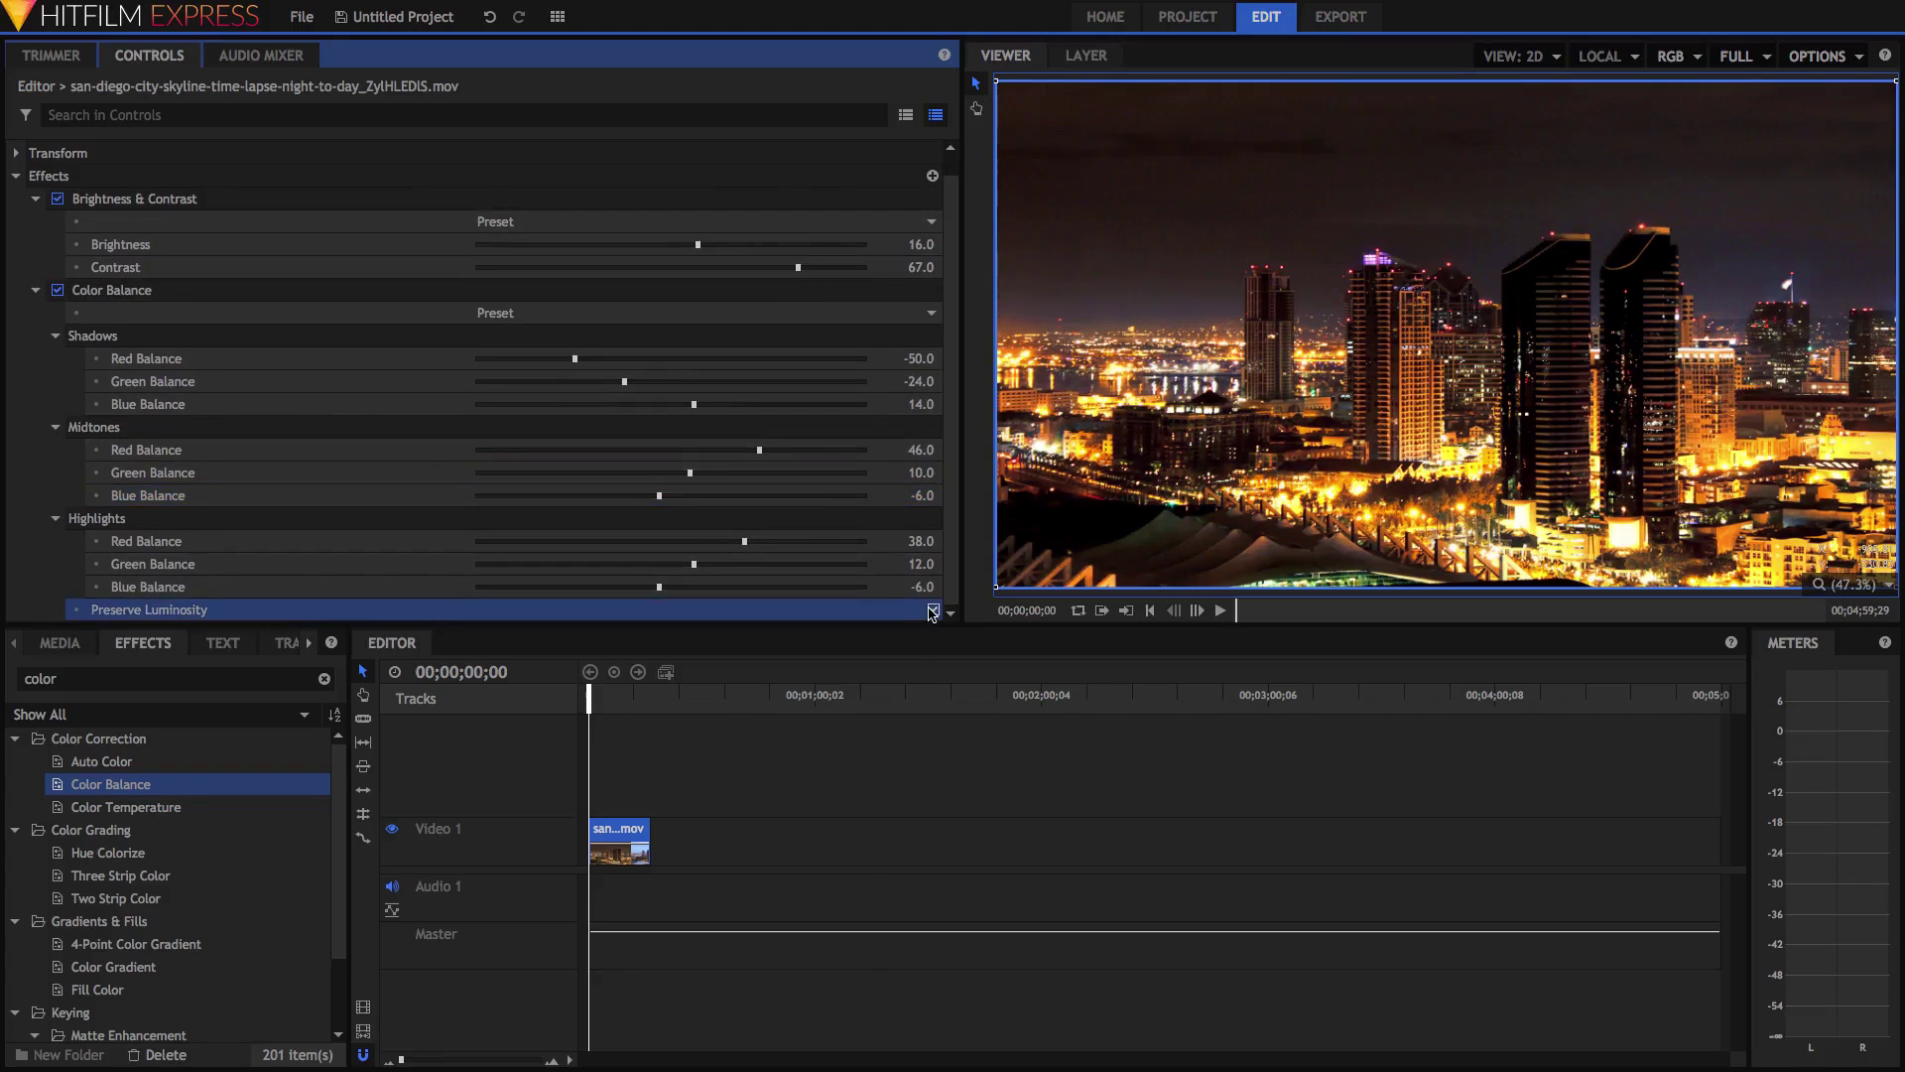
{"action": "left_click", "coordinate": [933, 609]}
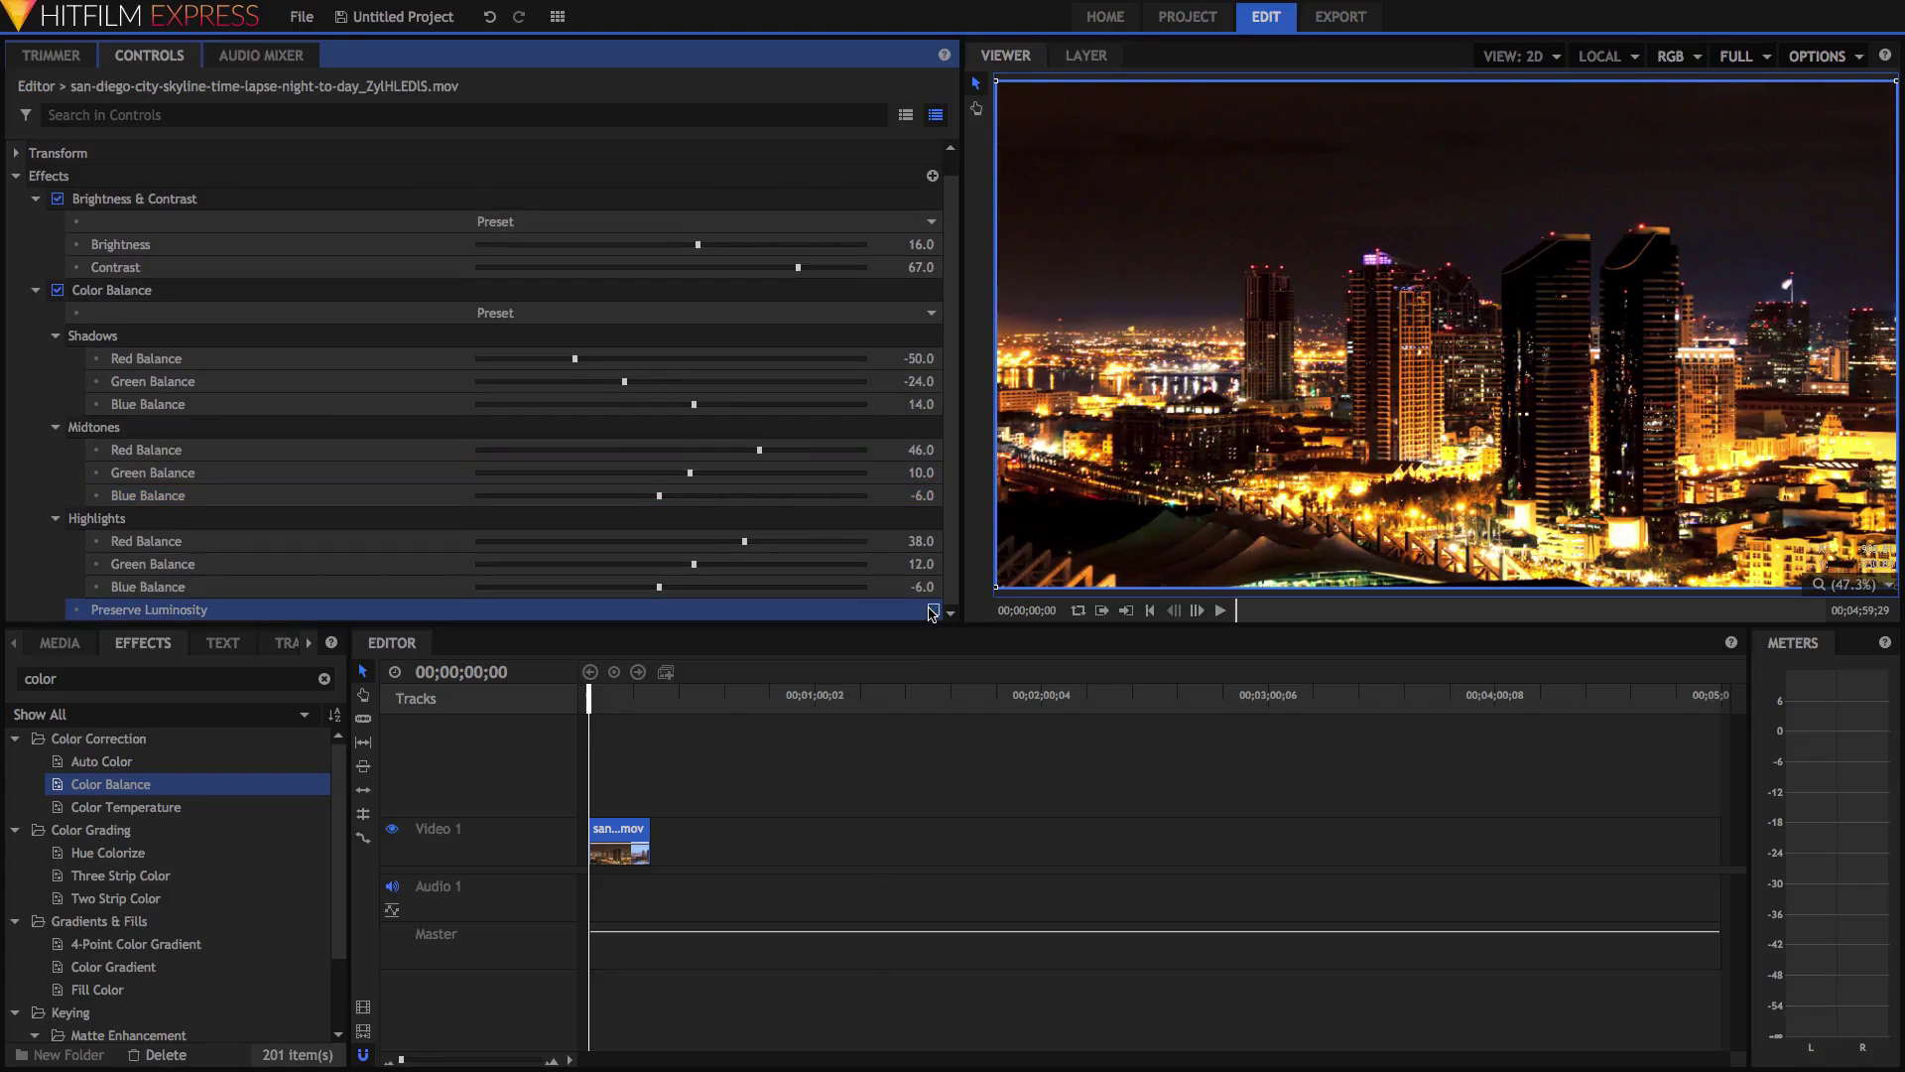
{"action": "left_click", "coordinate": [933, 609]}
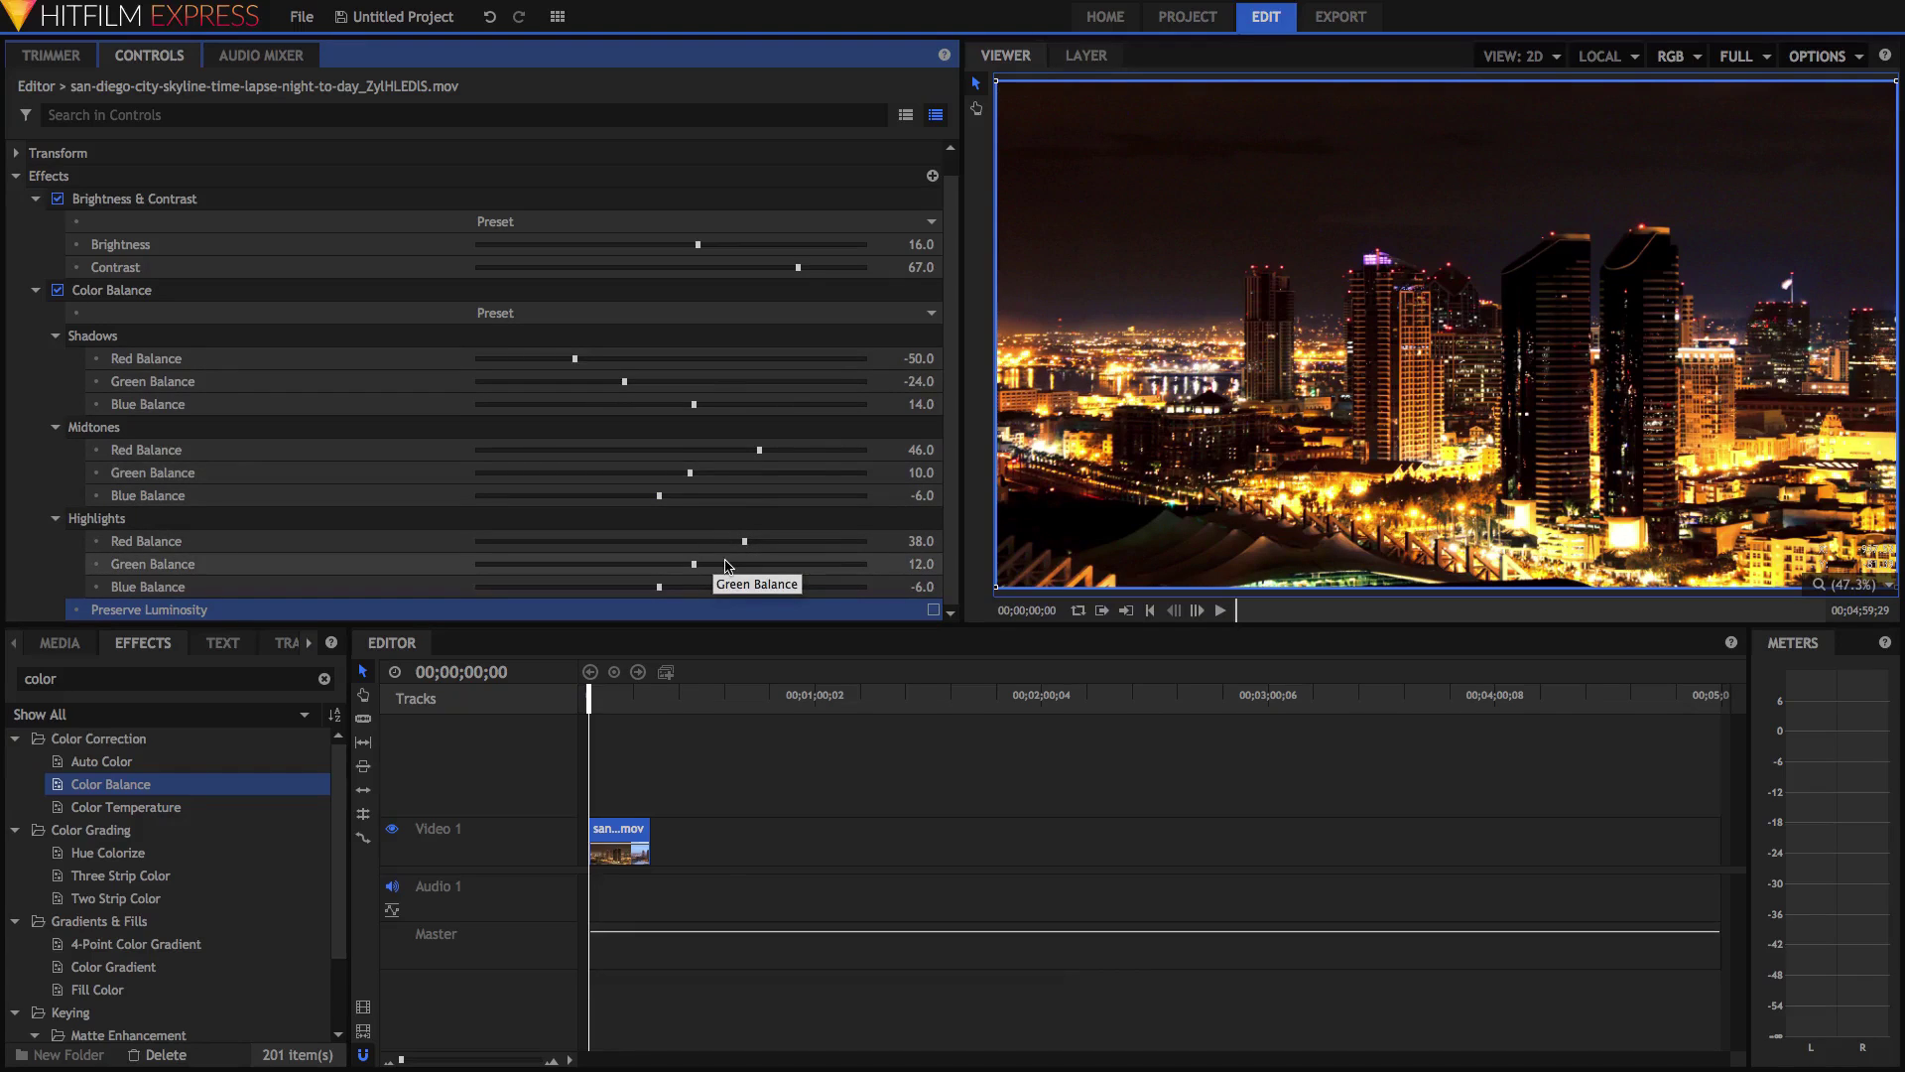
{"action": "left_click", "coordinate": [933, 611]}
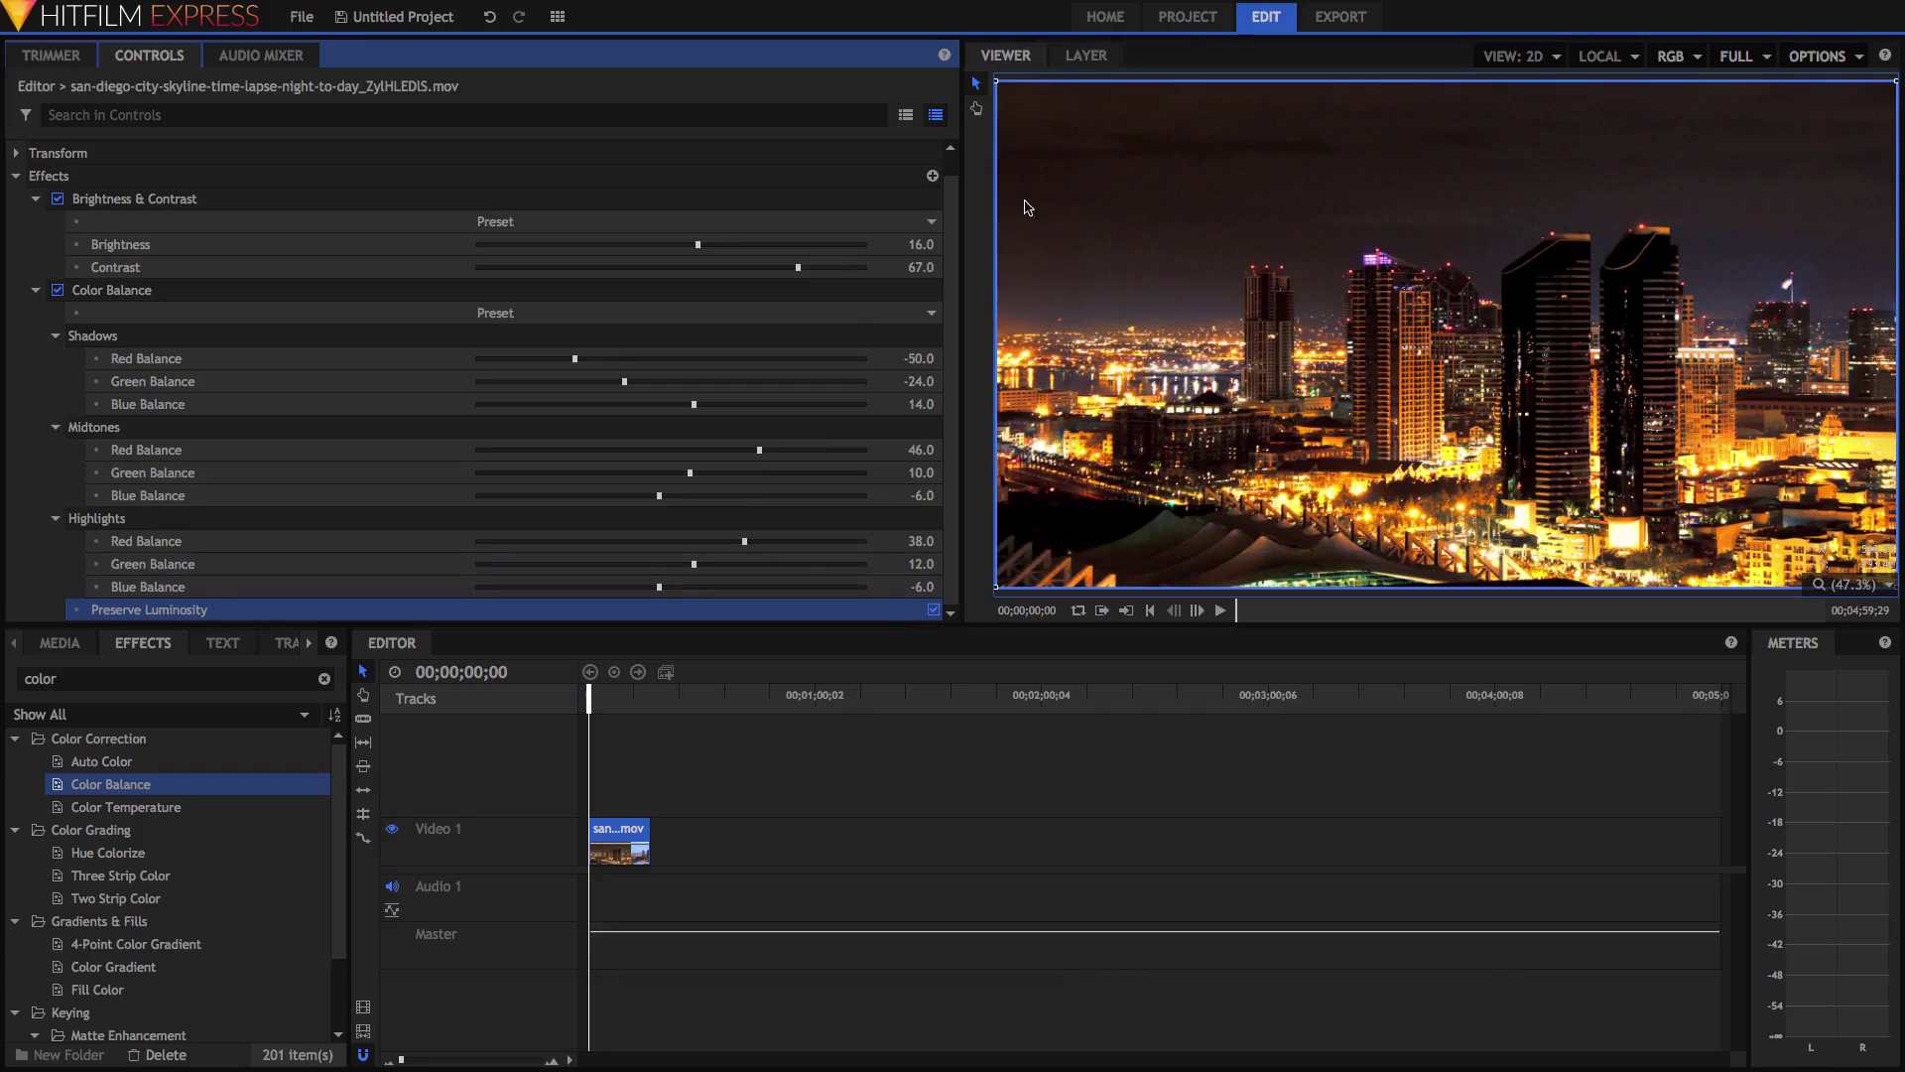
{"action": "left_click", "coordinate": [932, 611]}
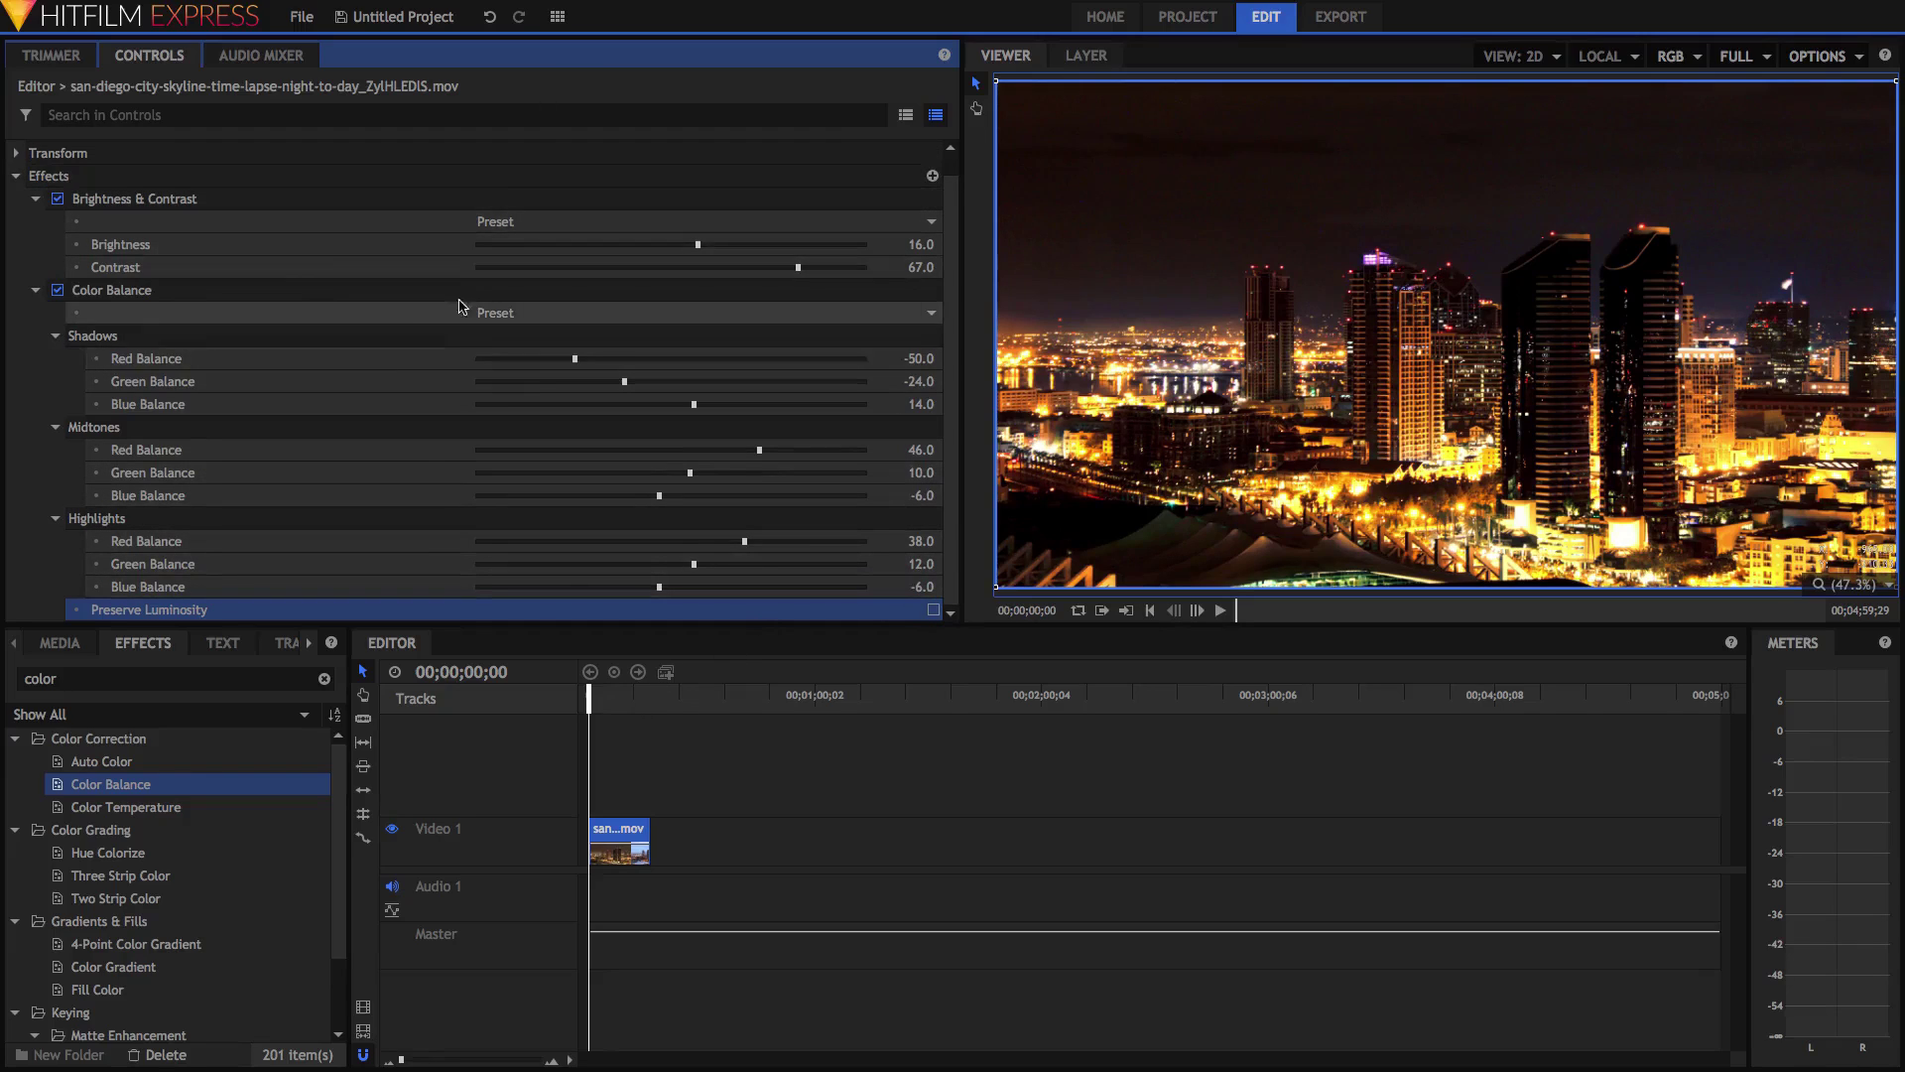
{"action": "left_click_drag", "start_coordinate": [629, 694], "coordinate": [647, 692]}
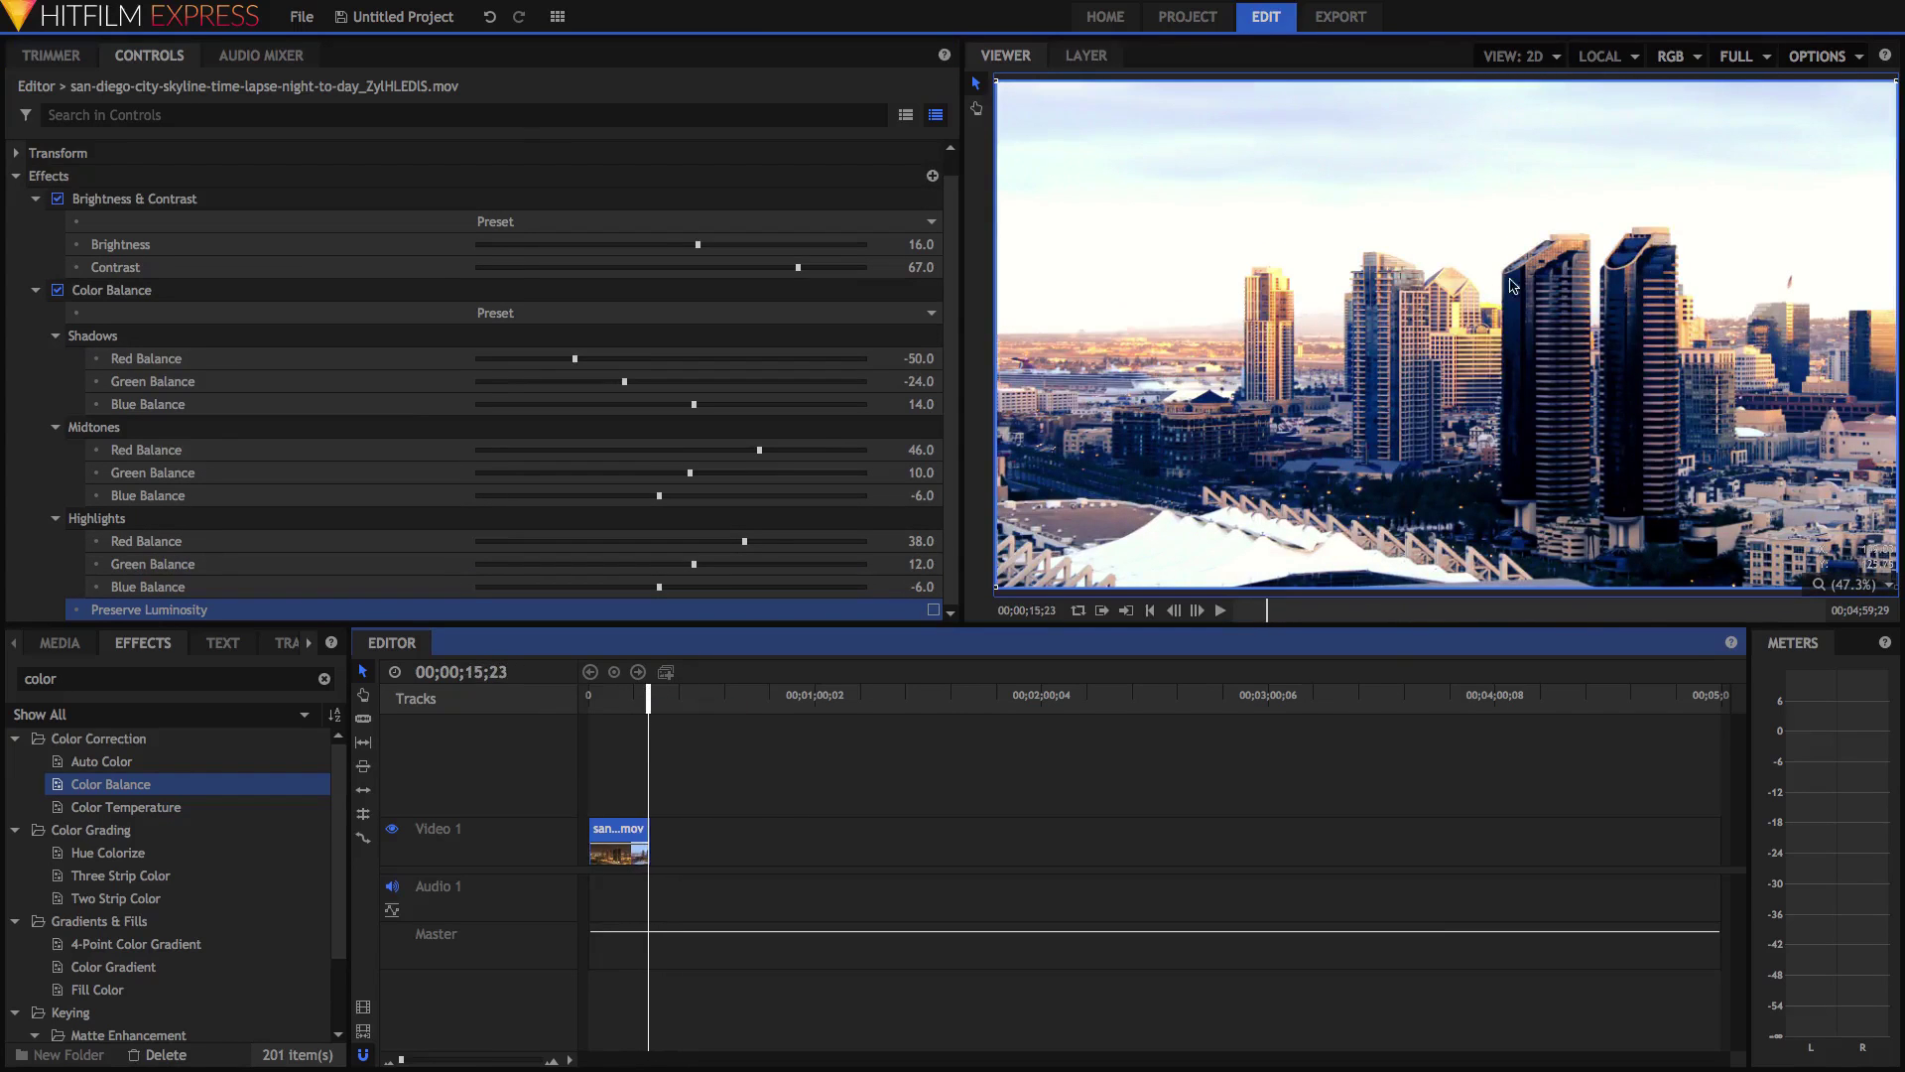
Step: Play the time-lapse from the start to the daytime frame at 00;00;11;10 and toggle Color Balance to compare
{"action": "scroll", "coordinate": [1131, 464], "scroll_direction": "up", "scroll_amount": 2}
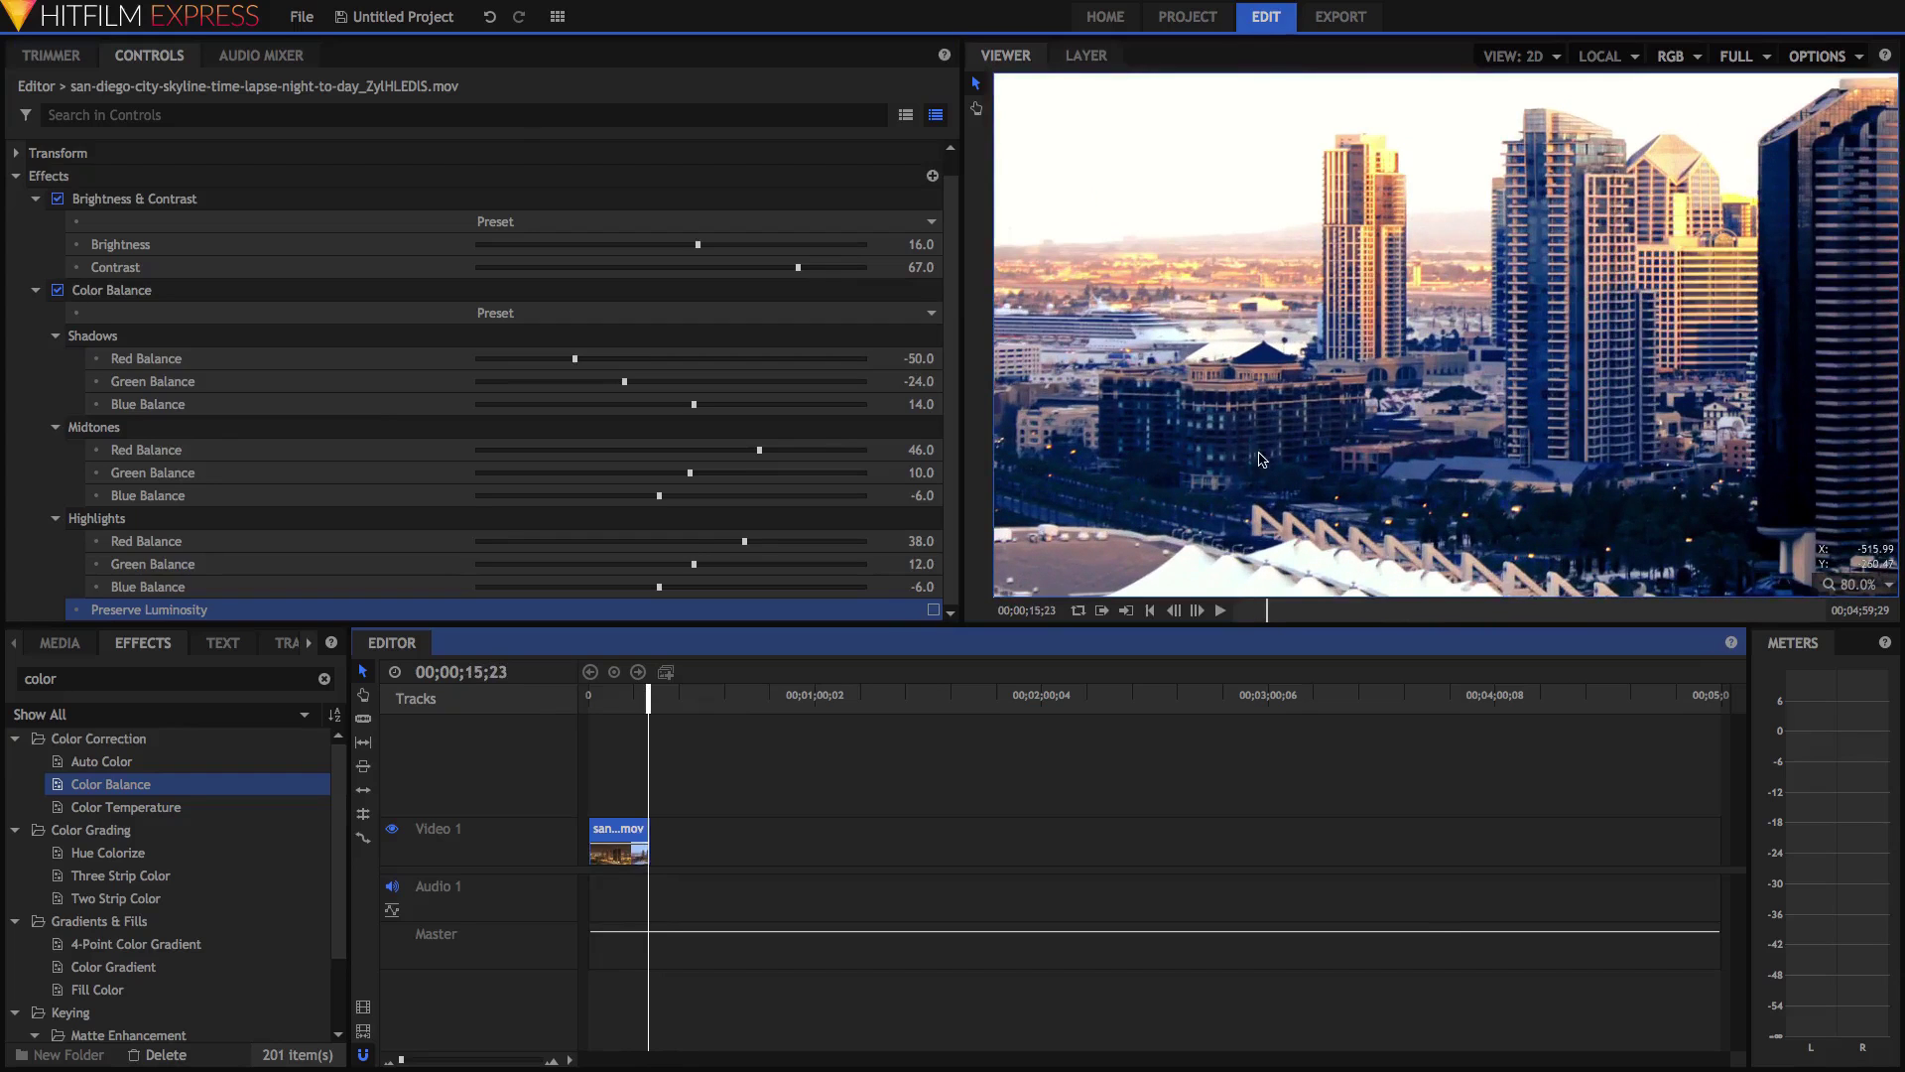
{"action": "scroll", "coordinate": [1262, 459], "scroll_direction": "down", "scroll_amount": 4}
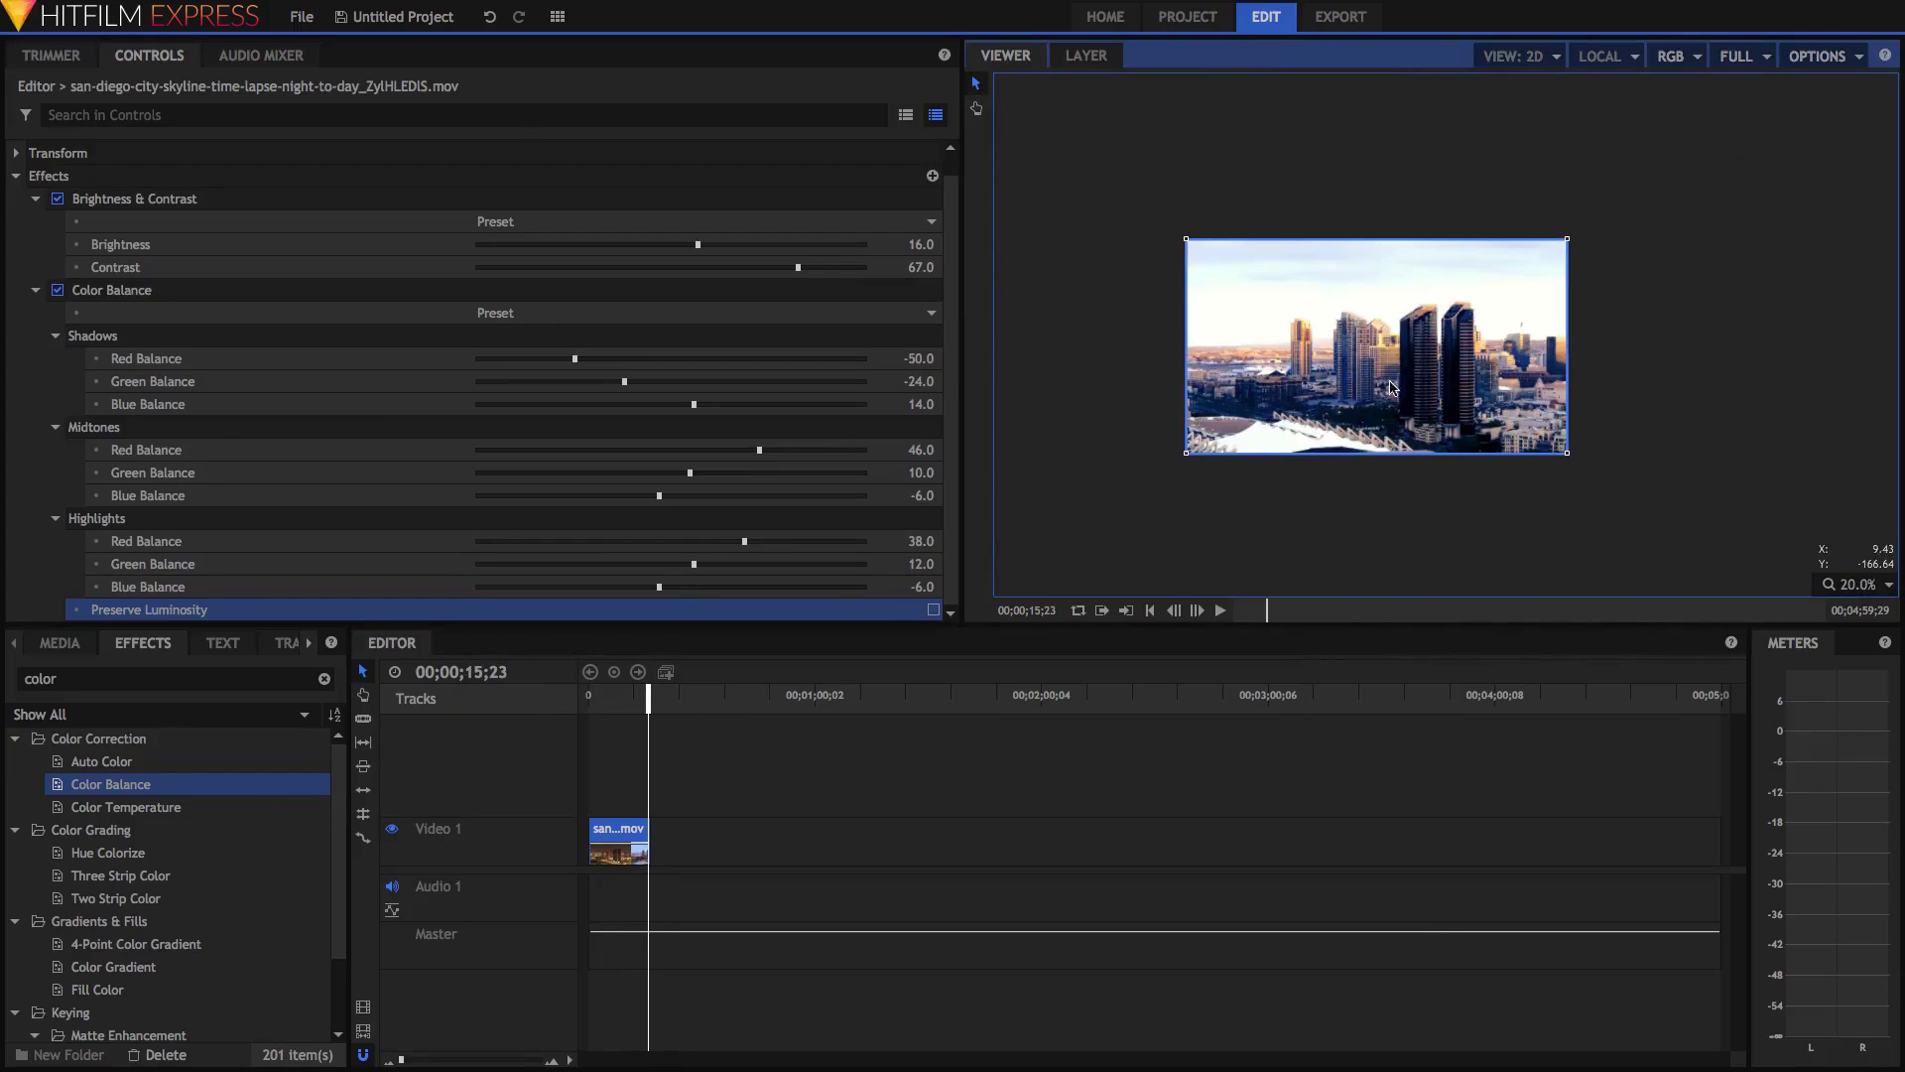
{"action": "scroll", "coordinate": [1509, 416], "scroll_direction": "up", "scroll_amount": 2}
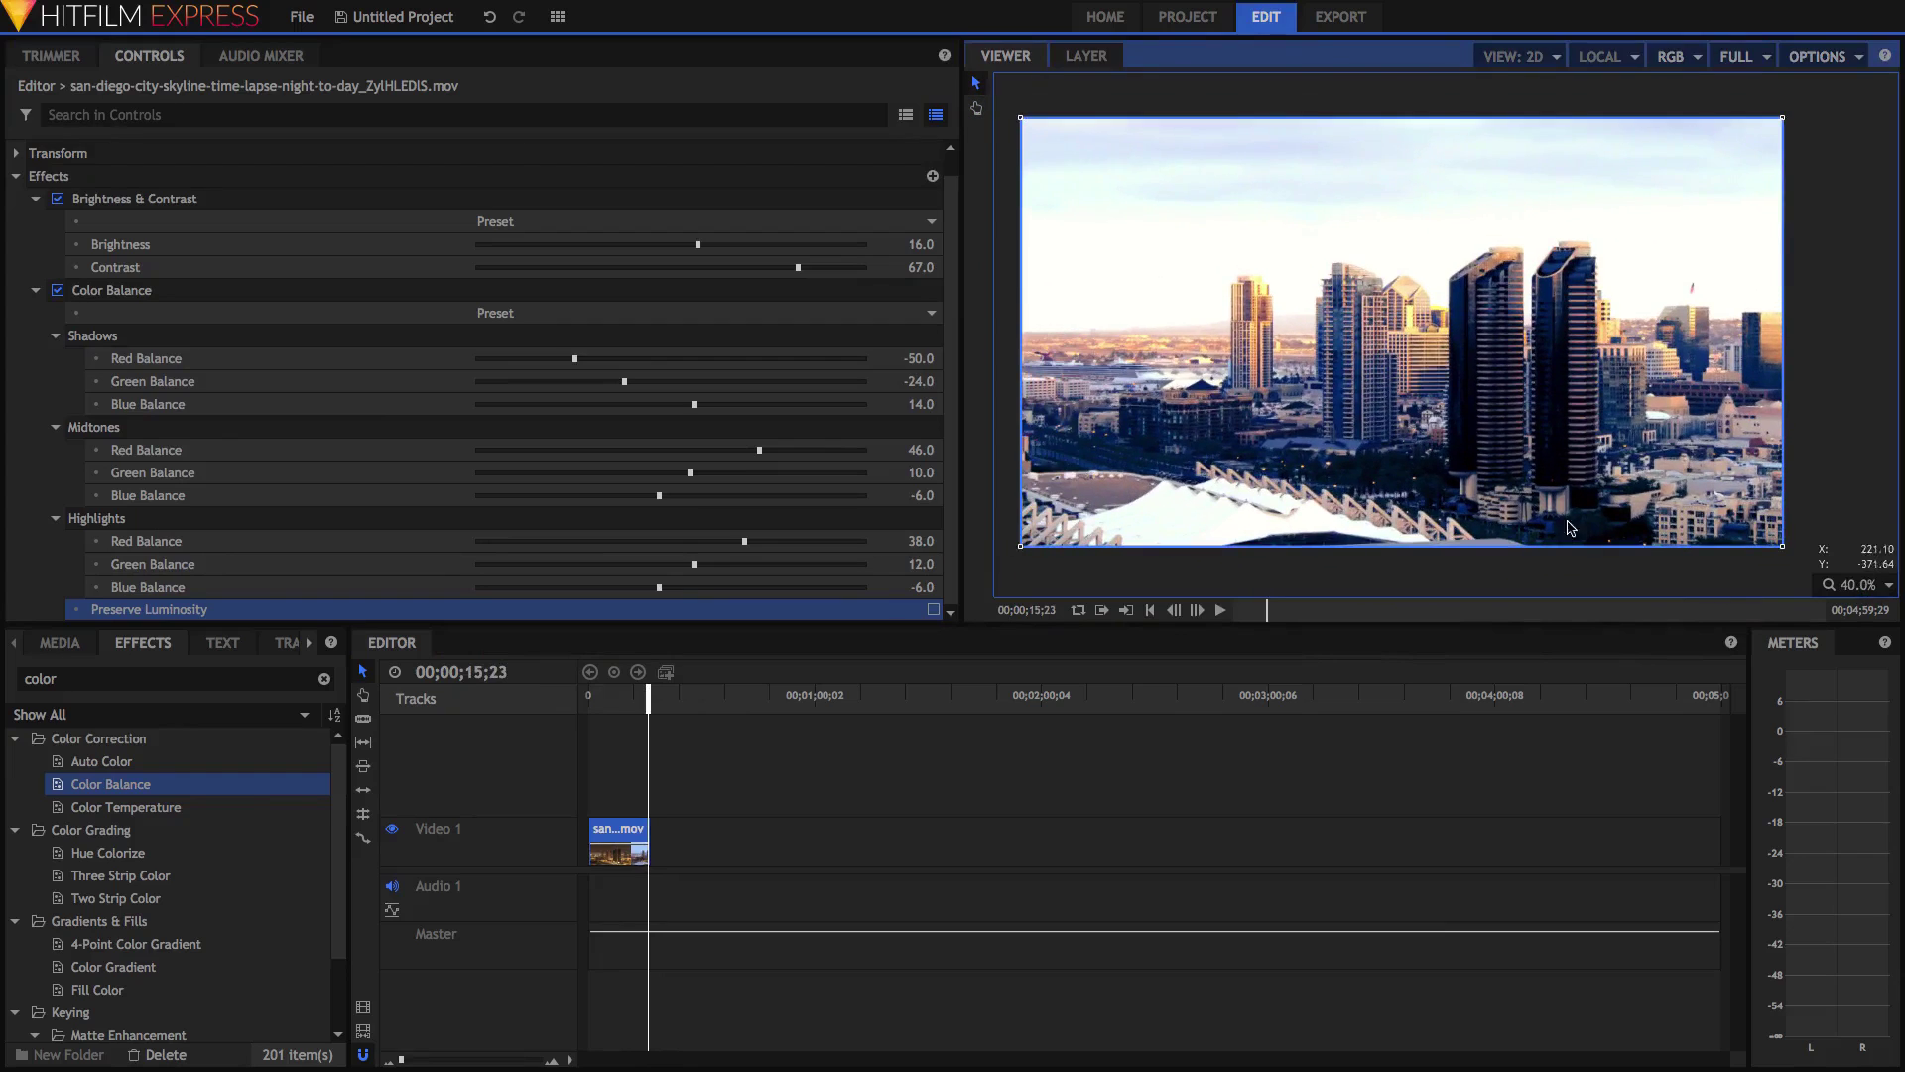
{"action": "left_click", "coordinate": [1874, 586]}
{"action": "left_click", "coordinate": [1840, 791]}
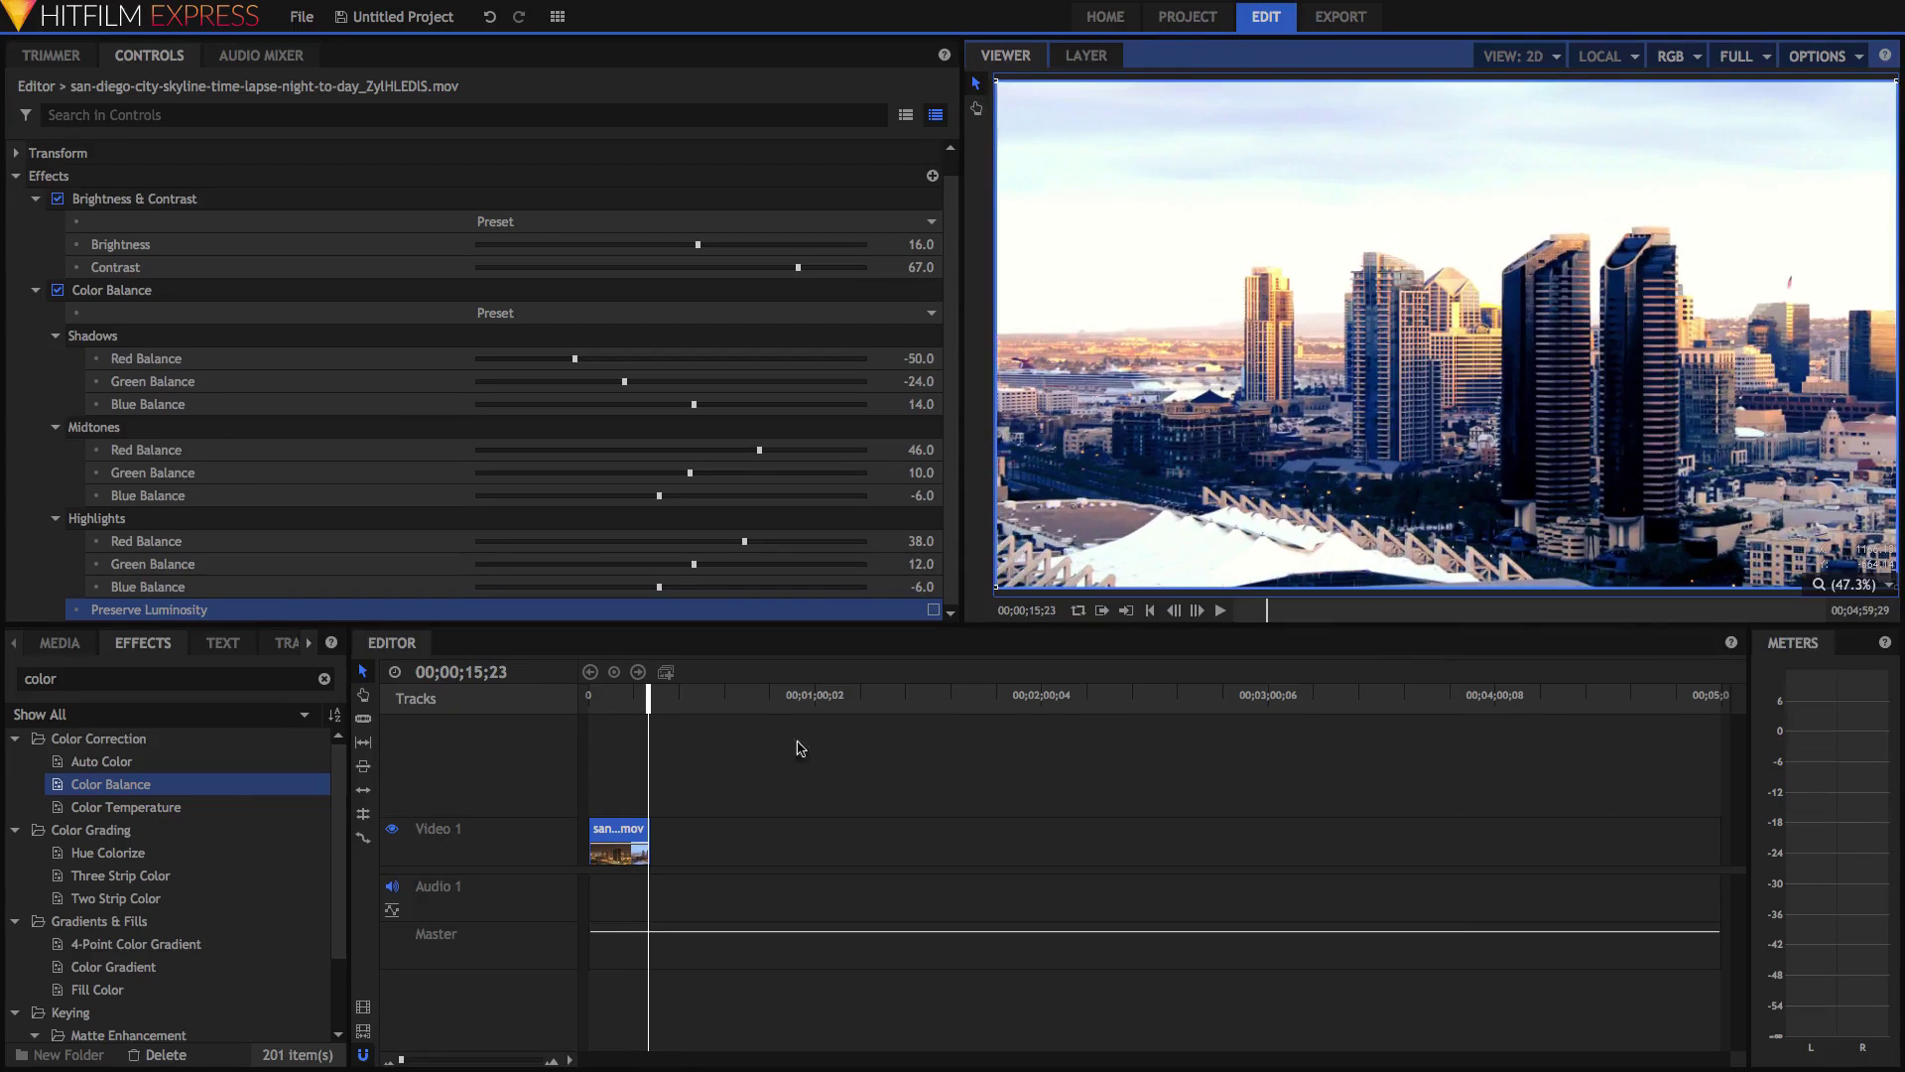
{"action": "left_click", "coordinate": [596, 697]}
{"action": "left_click_drag", "start_coordinate": [582, 695], "coordinate": [585, 695]}
{"action": "key", "text": "space"}
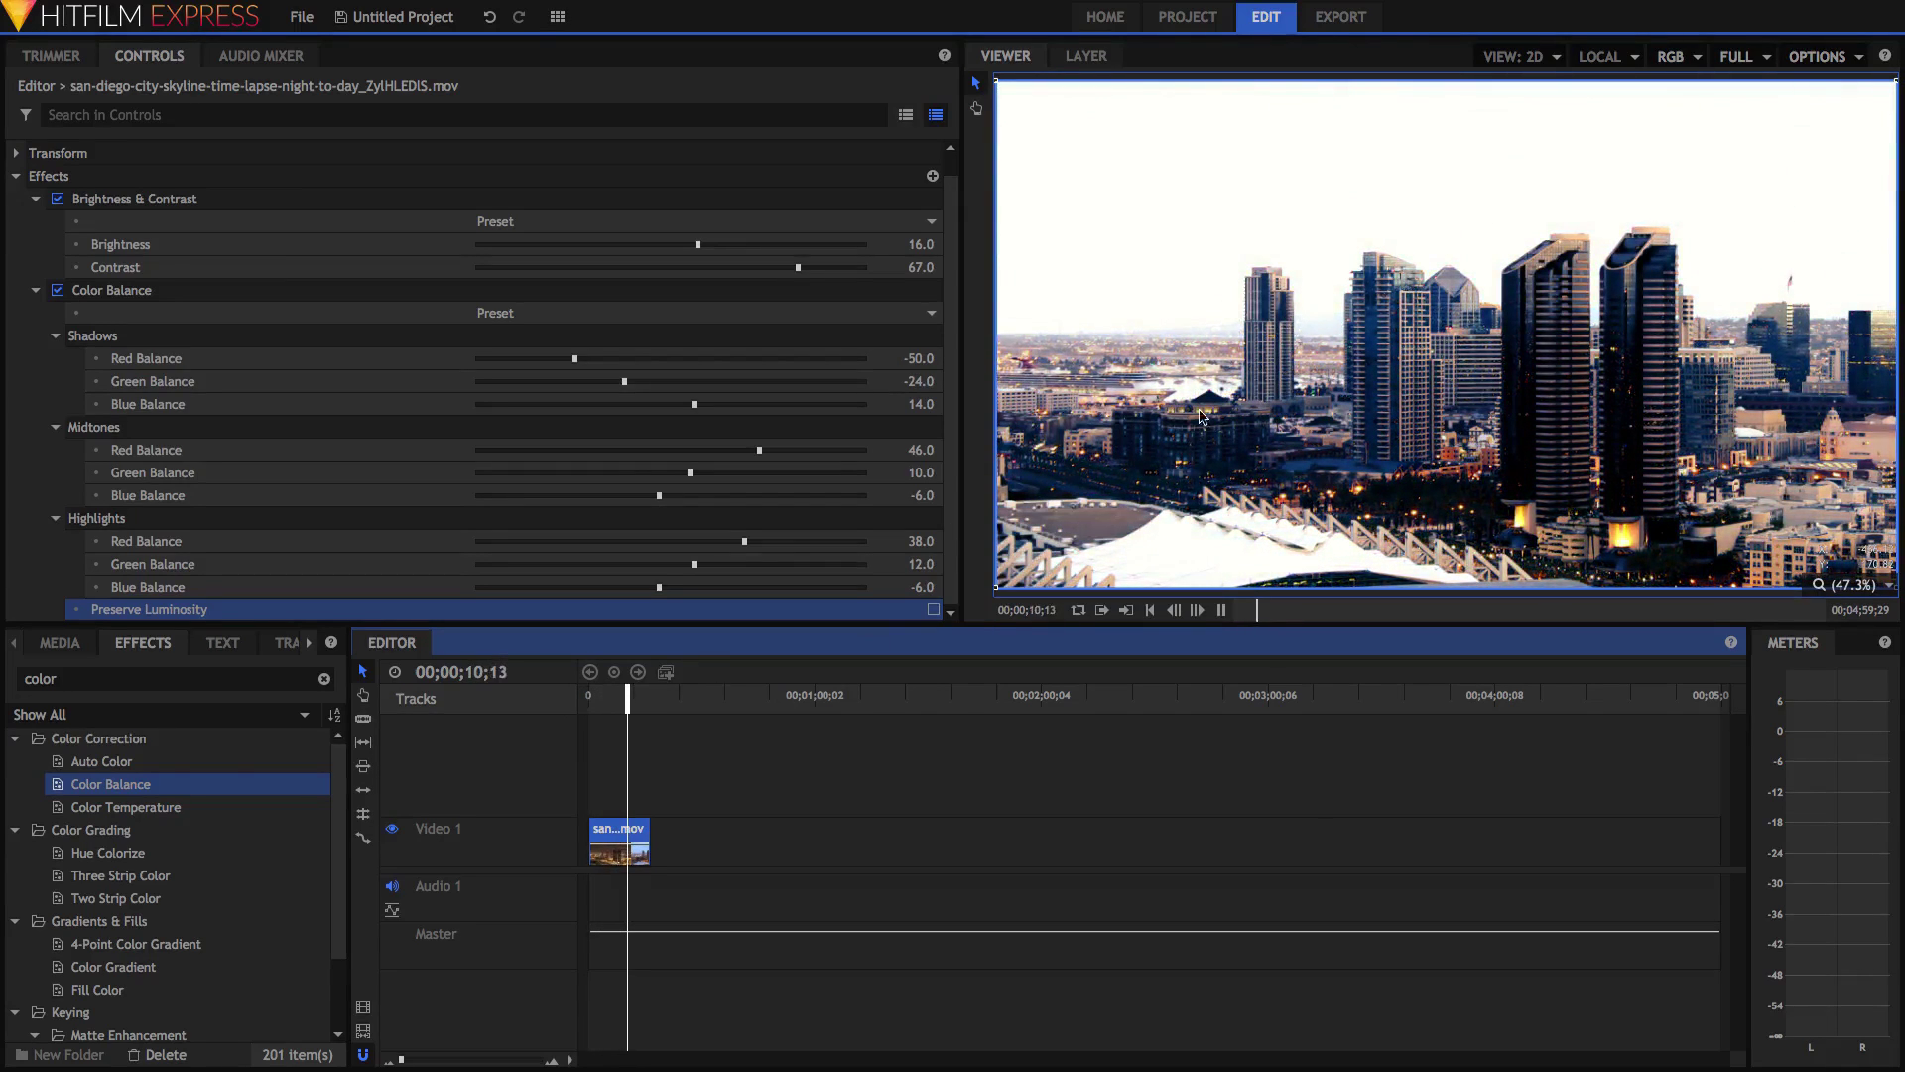
{"action": "key", "text": "space"}
{"action": "left_click", "coordinate": [56, 291]}
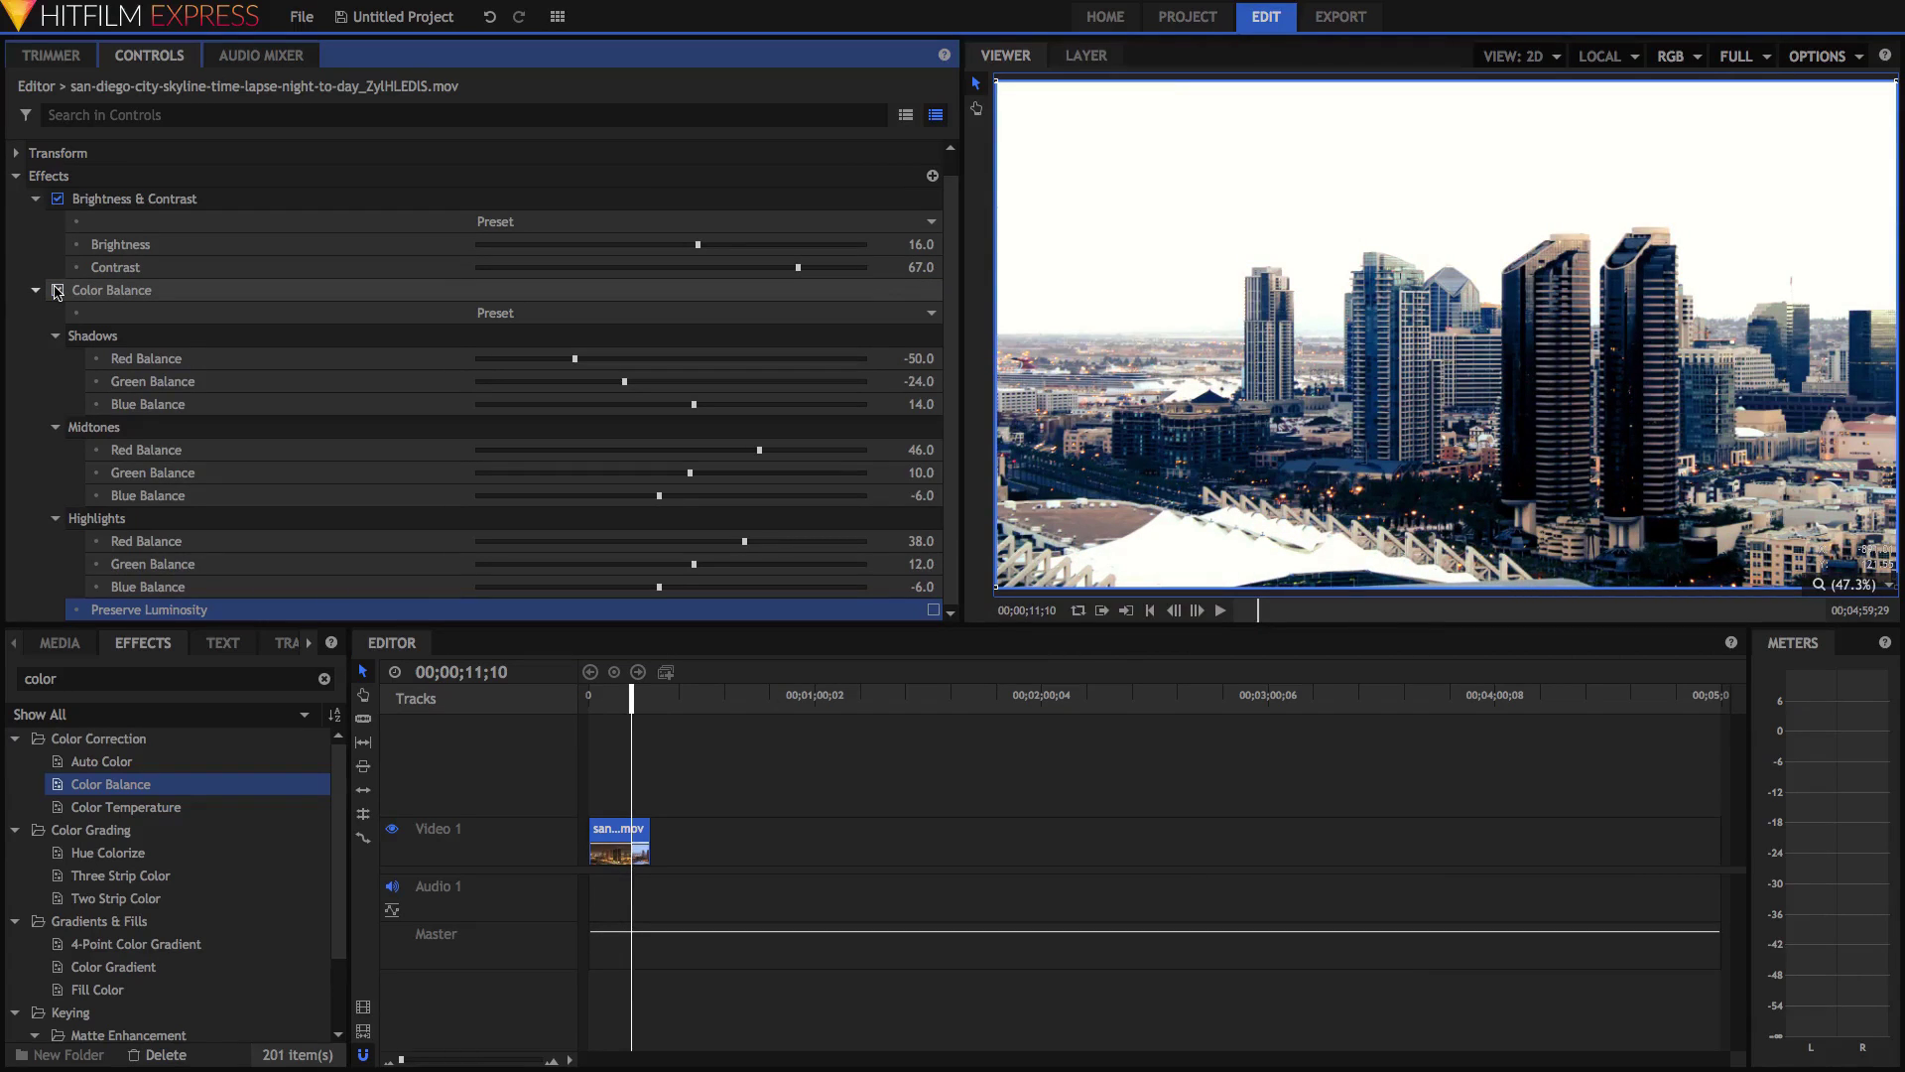
{"action": "left_click", "coordinate": [36, 289]}
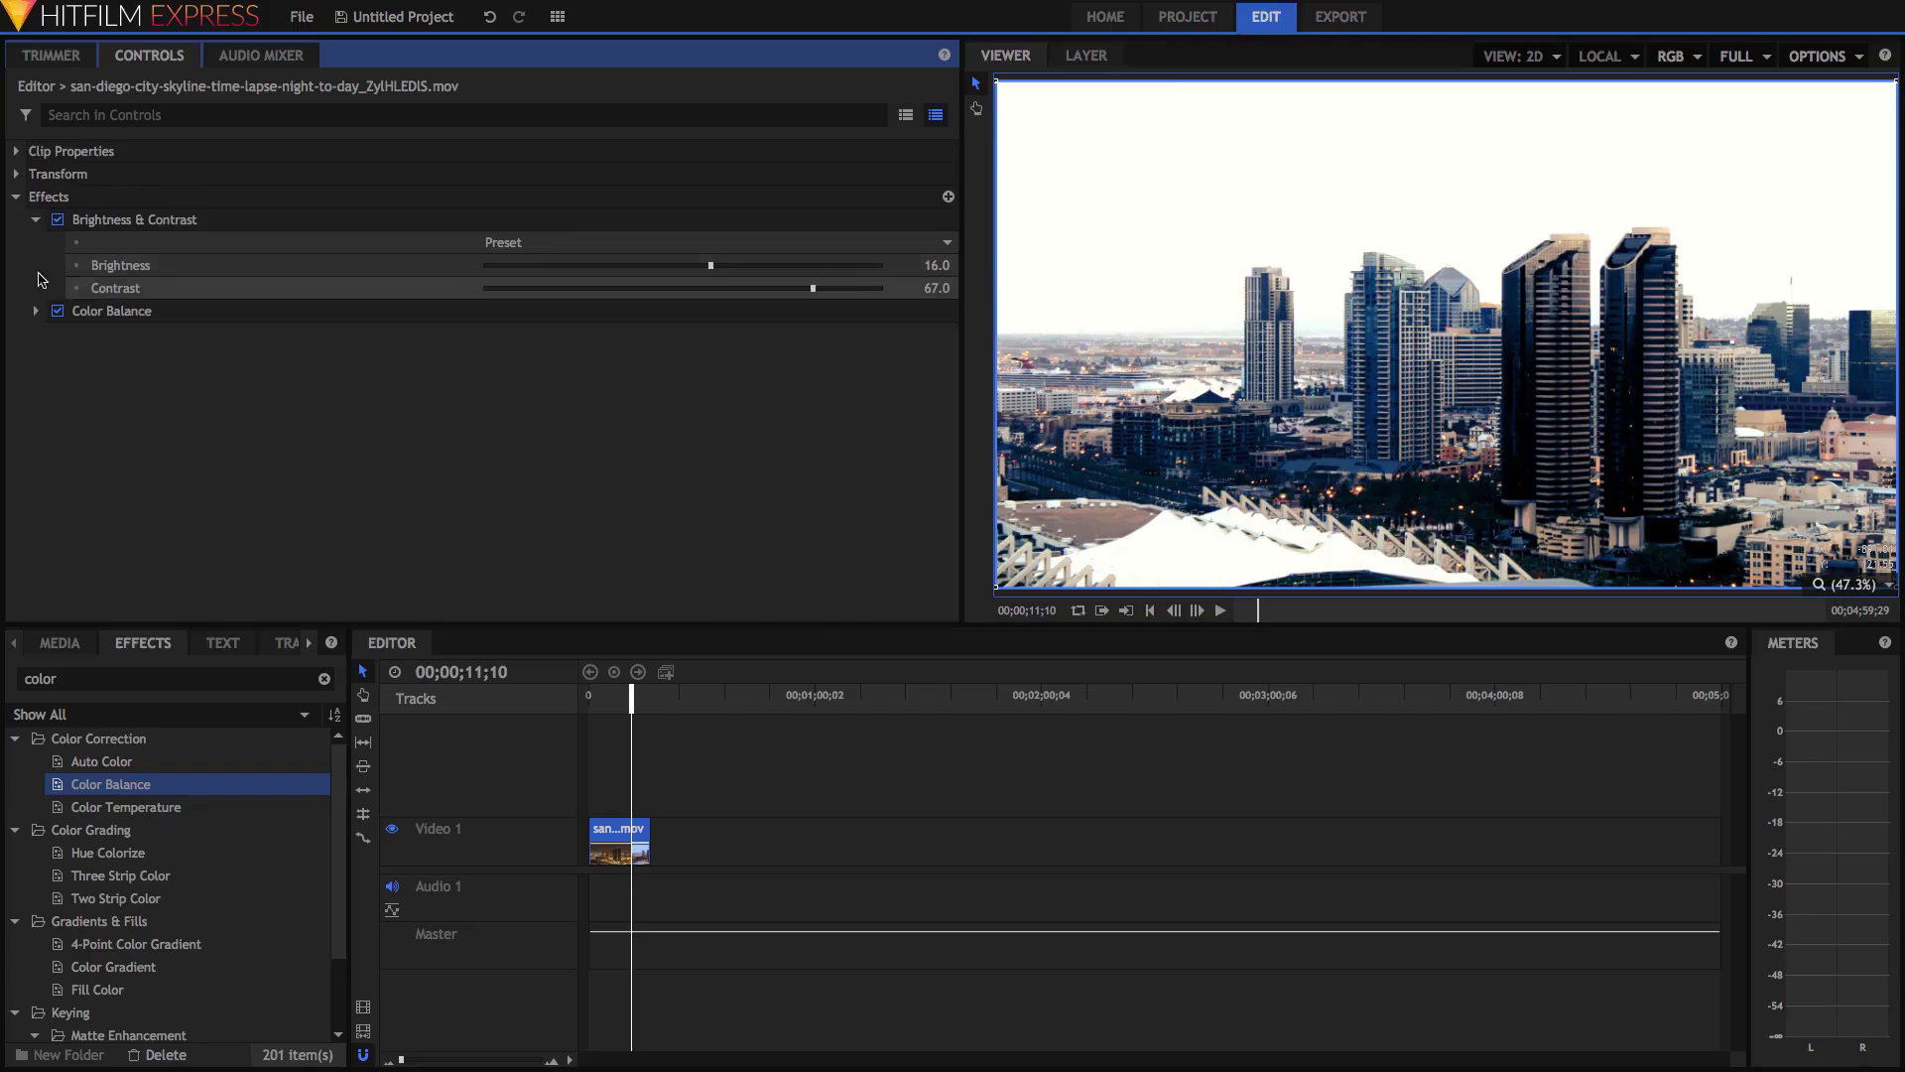
Step: Collapse Brightness & Contrast, clear the effects search, and browse the Color Correction, Grading and Lights categories
{"action": "left_click", "coordinate": [36, 219]}
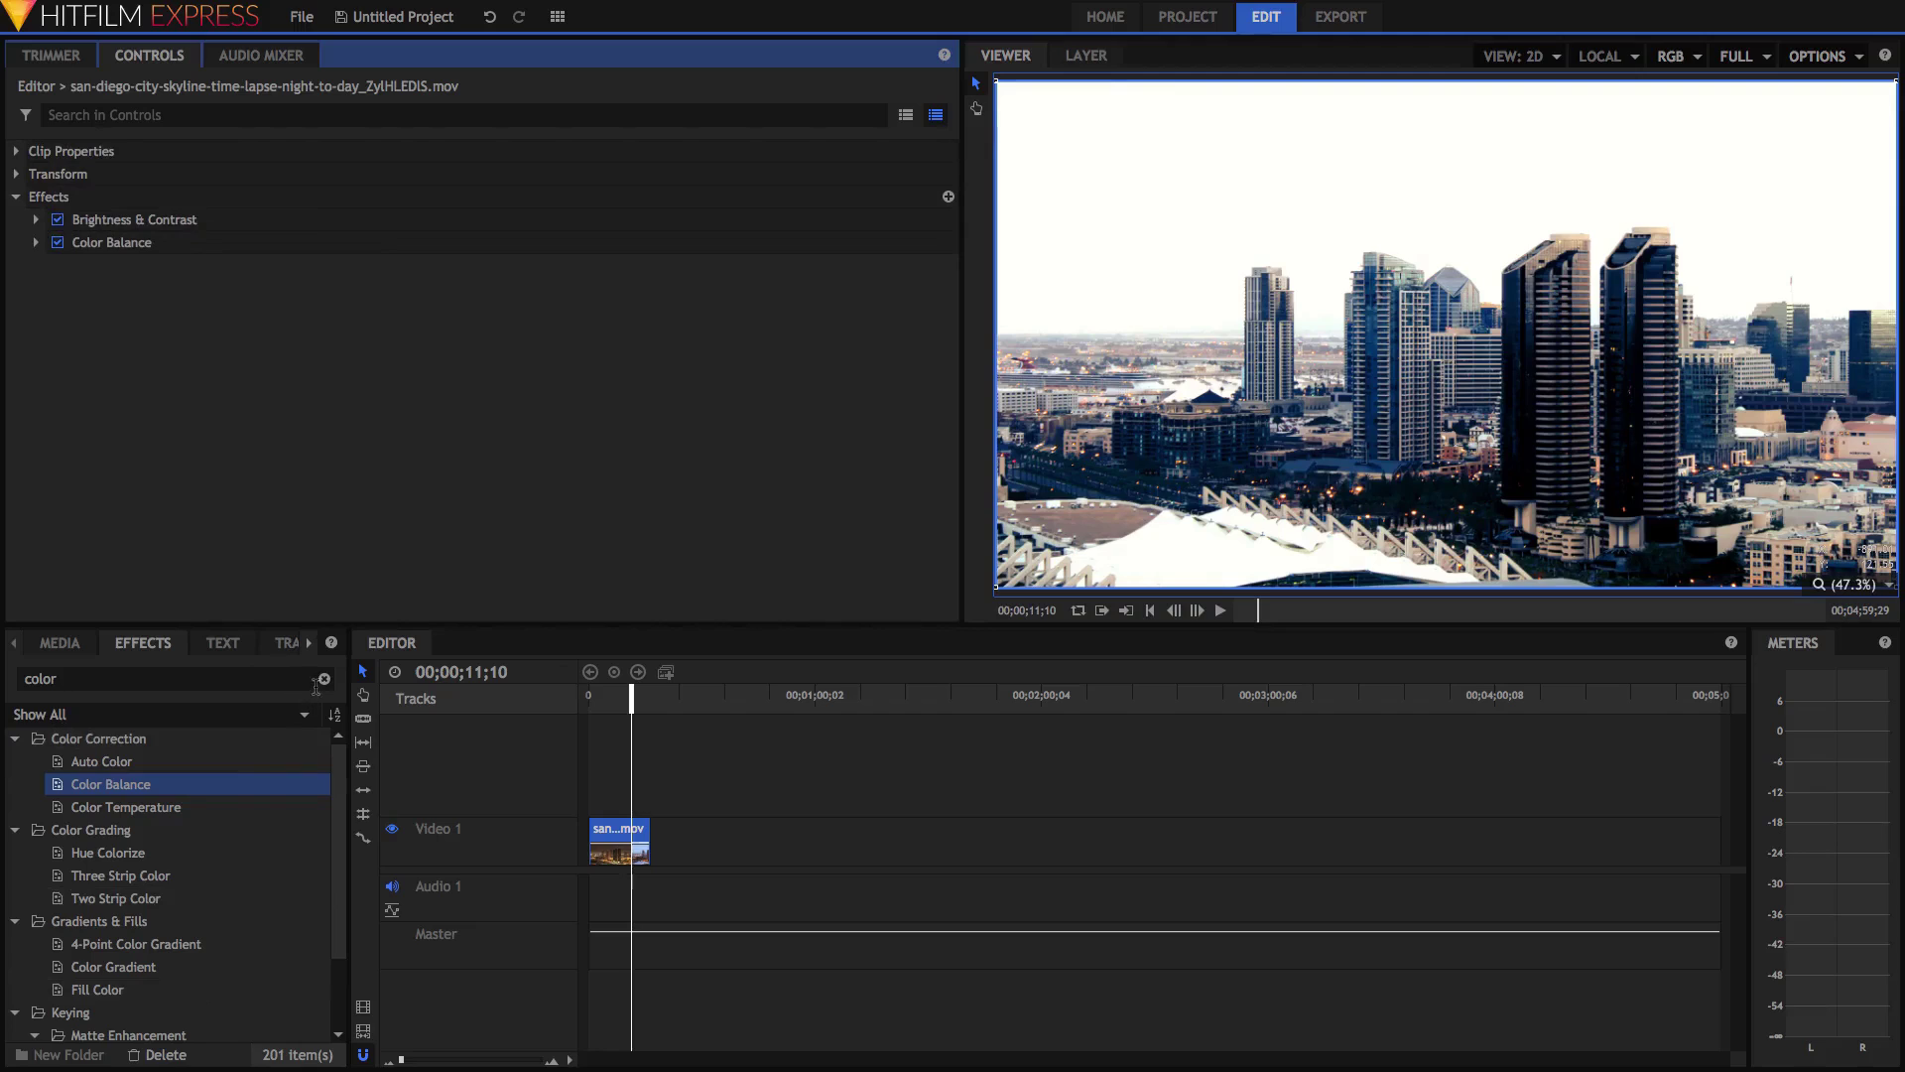
{"action": "left_click", "coordinate": [323, 679]}
{"action": "left_click", "coordinate": [14, 807]}
{"action": "left_click", "coordinate": [14, 807]}
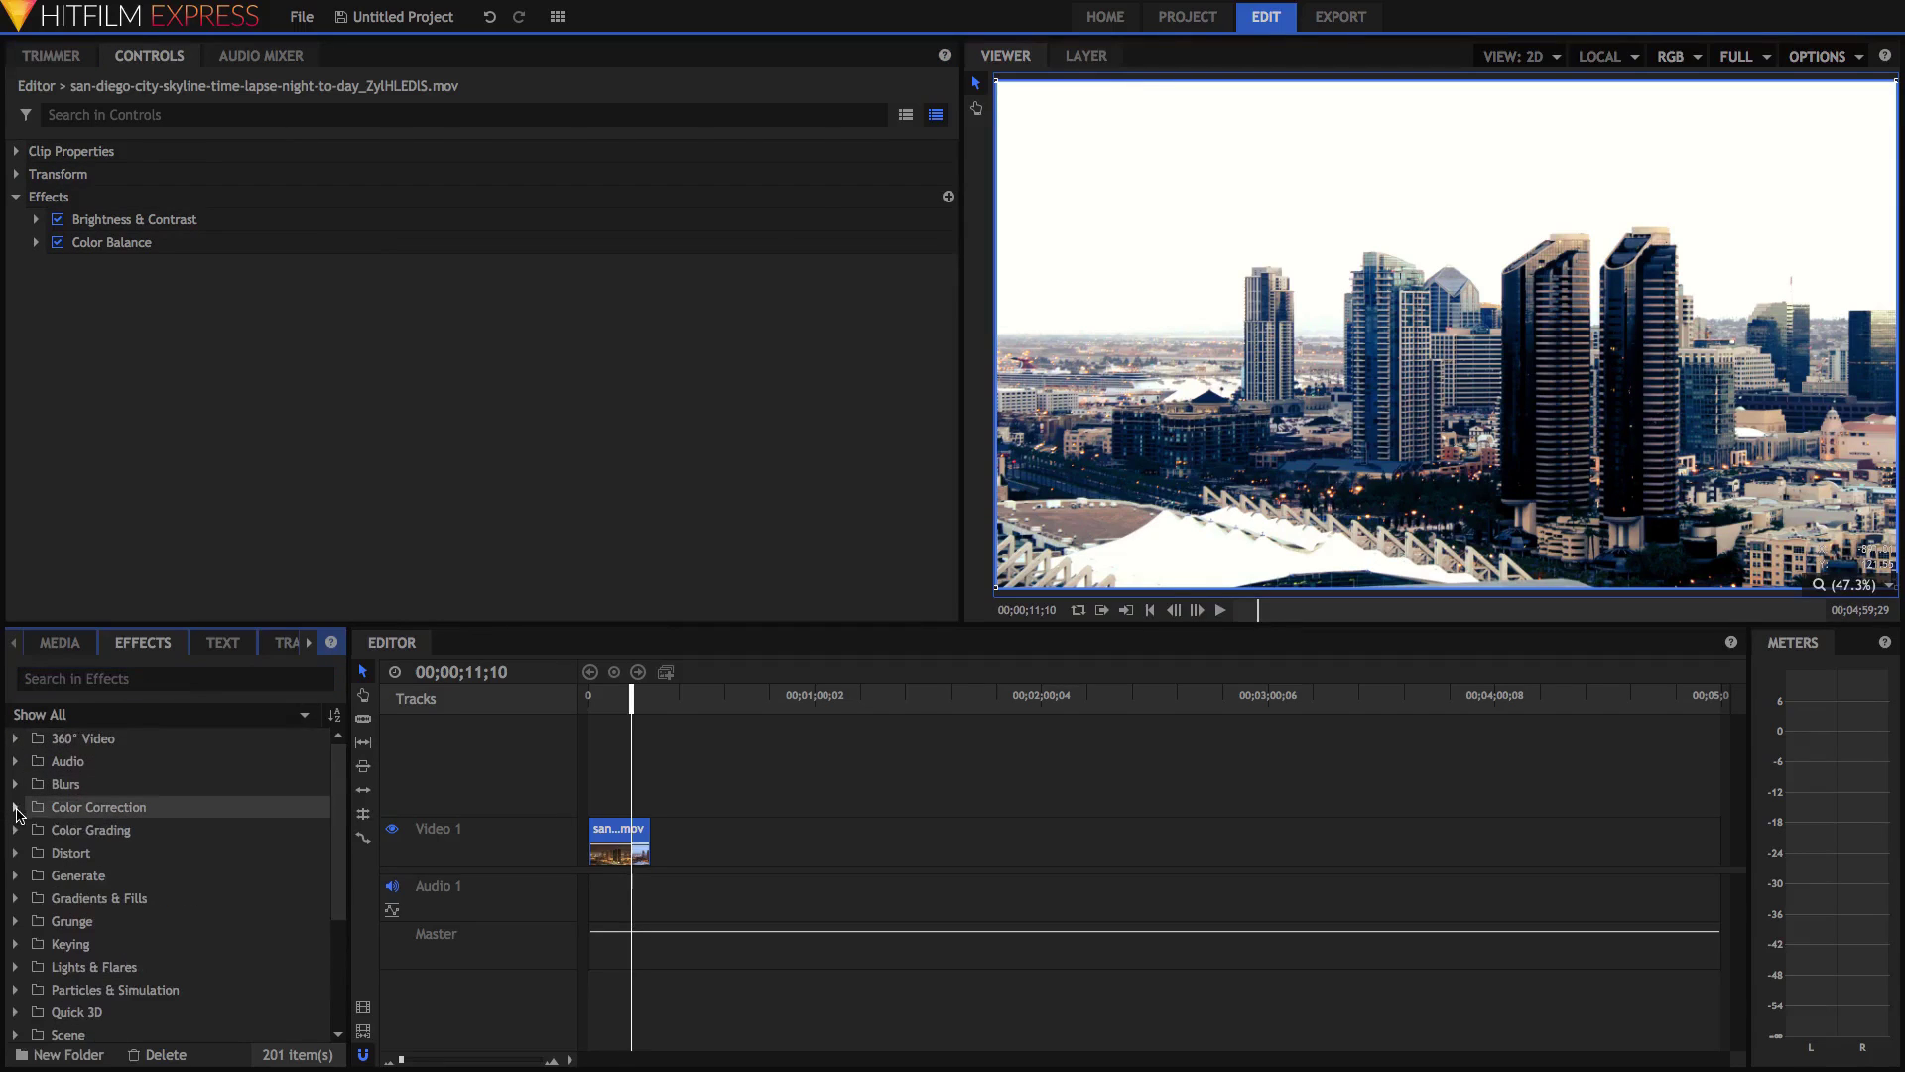
{"action": "left_click", "coordinate": [16, 830]}
{"action": "left_click", "coordinate": [17, 830]}
{"action": "scroll", "coordinate": [19, 836], "scroll_direction": "down", "scroll_amount": 3}
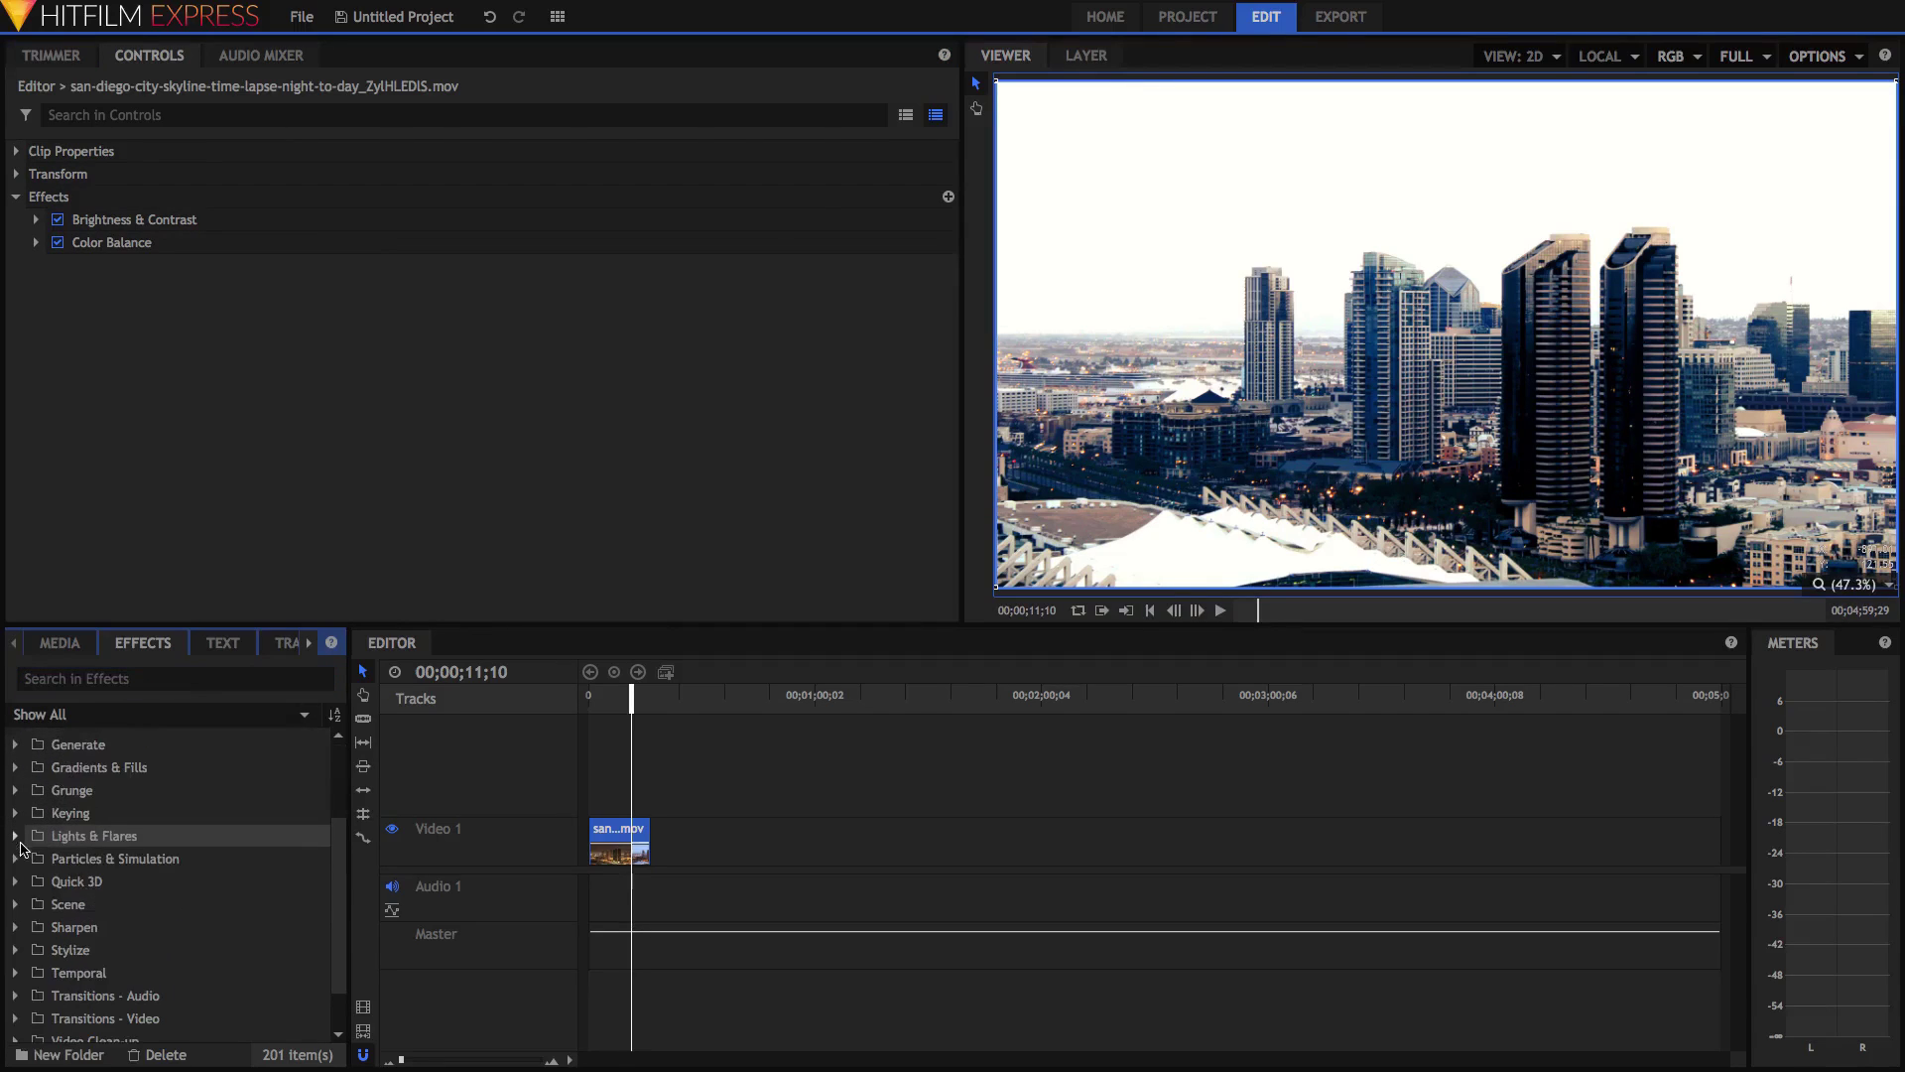
{"action": "left_click", "coordinate": [15, 836]}
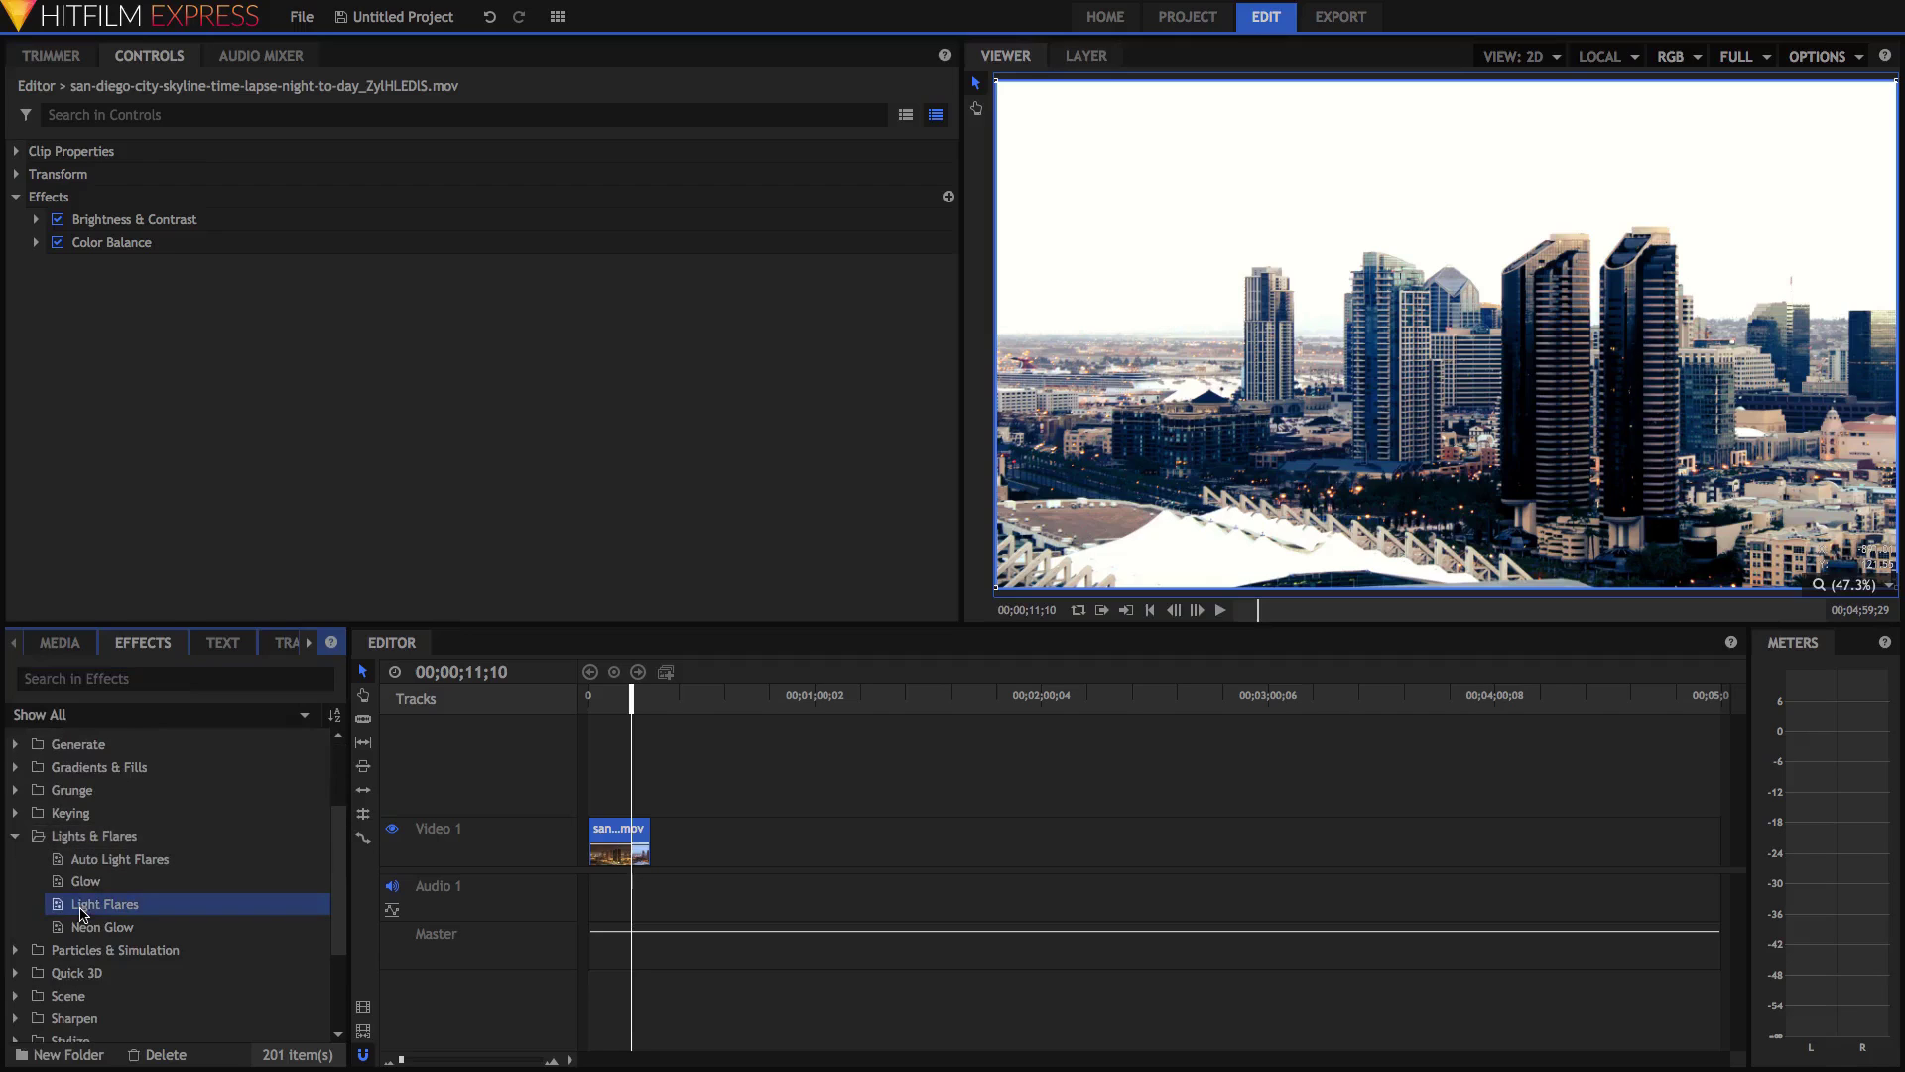
{"action": "left_click", "coordinate": [16, 836]}
{"action": "scroll", "coordinate": [116, 832], "scroll_direction": "up", "scroll_amount": 3}
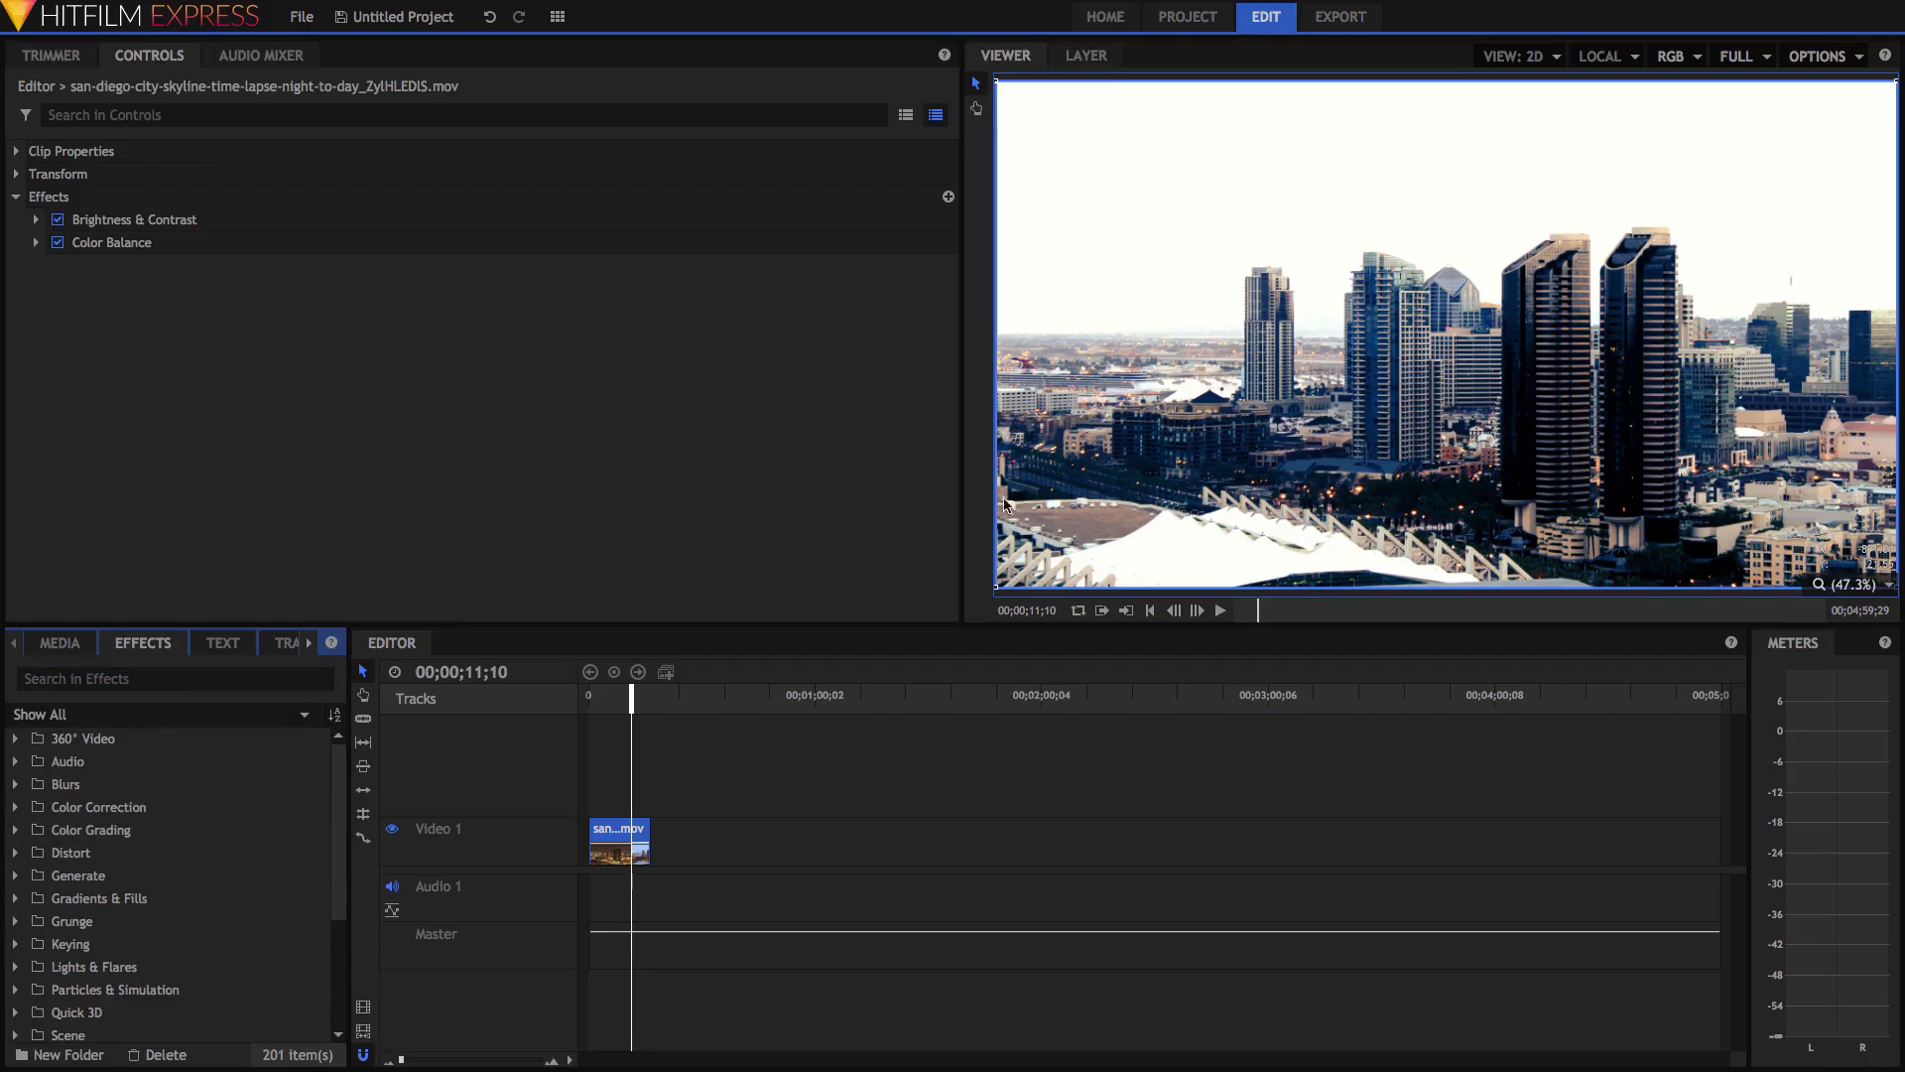
{"action": "scroll", "coordinate": [1585, 387], "scroll_direction": "down", "scroll_amount": 2}
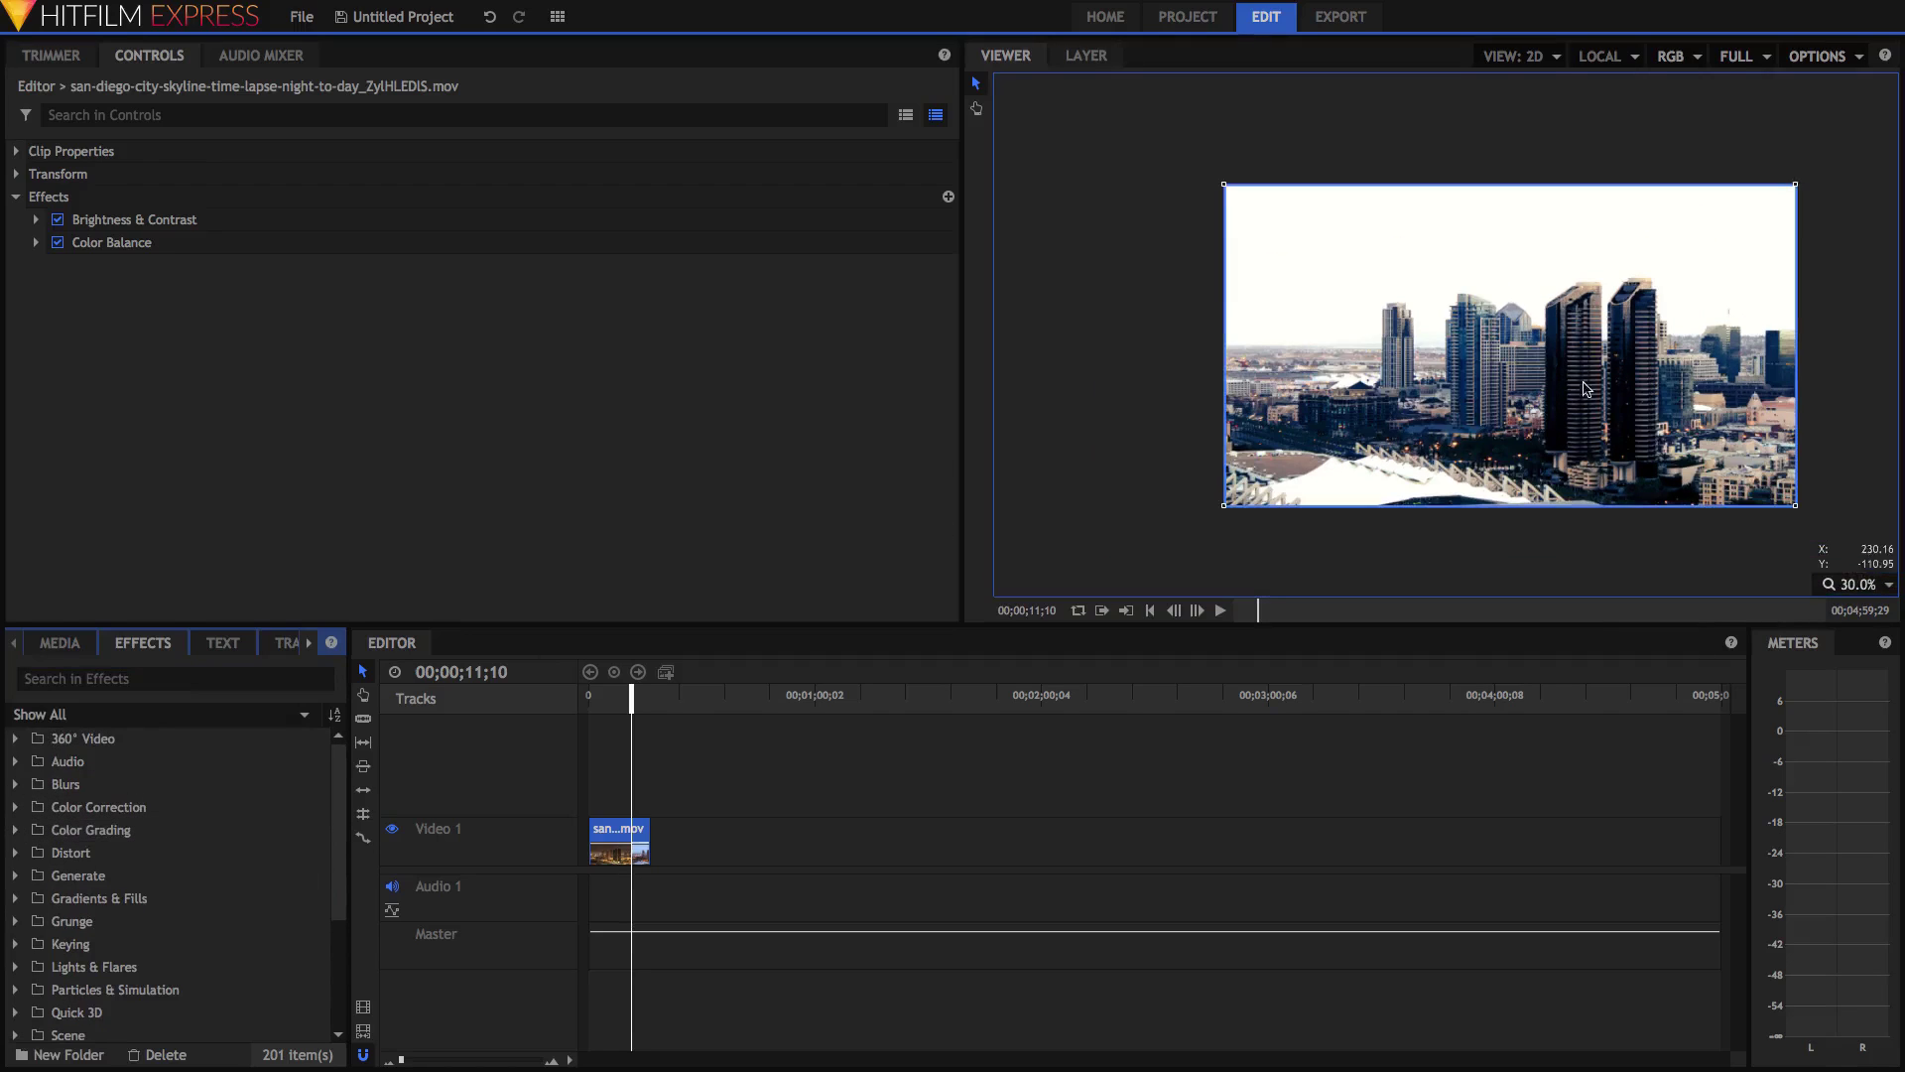
Step: Fit the frame in the viewer and search the effects for 'gra'
{"action": "left_click", "coordinate": [1852, 585]}
{"action": "left_click", "coordinate": [1870, 794]}
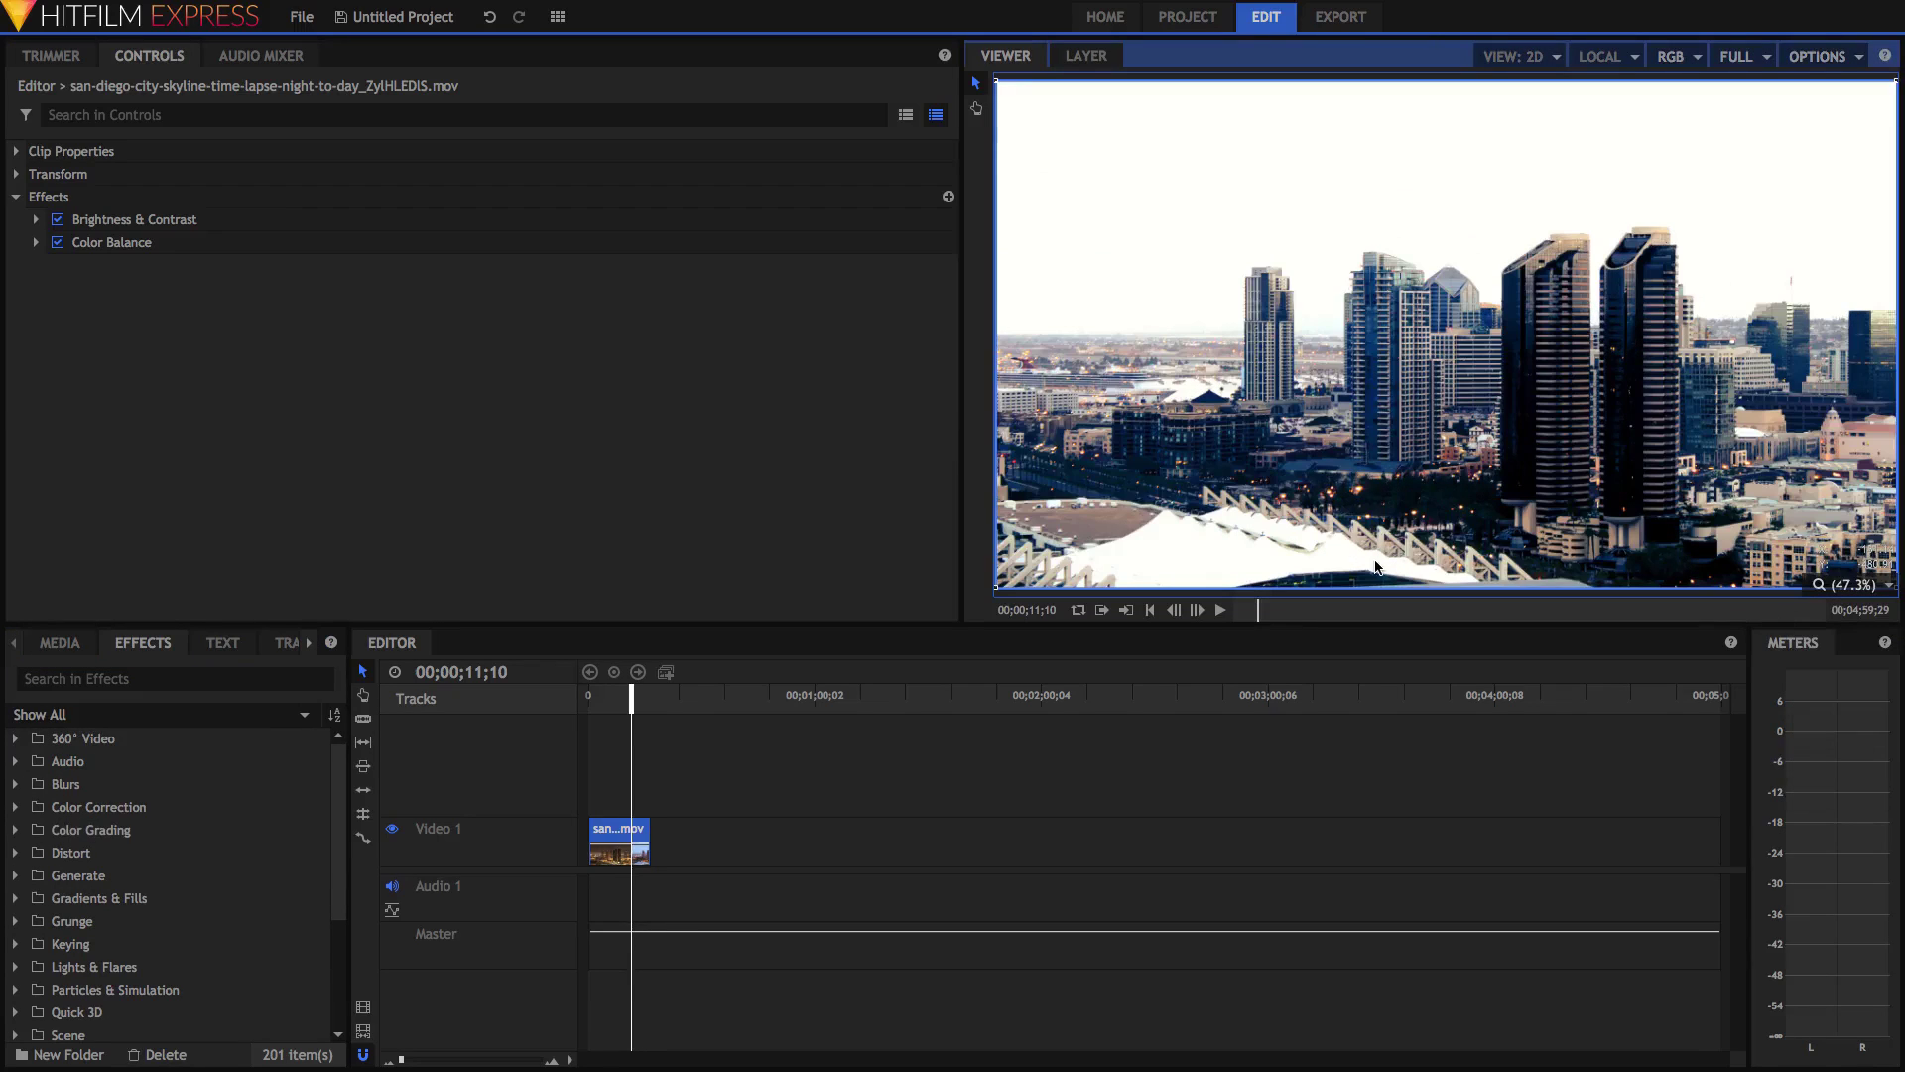
{"action": "left_click", "coordinate": [245, 683]}
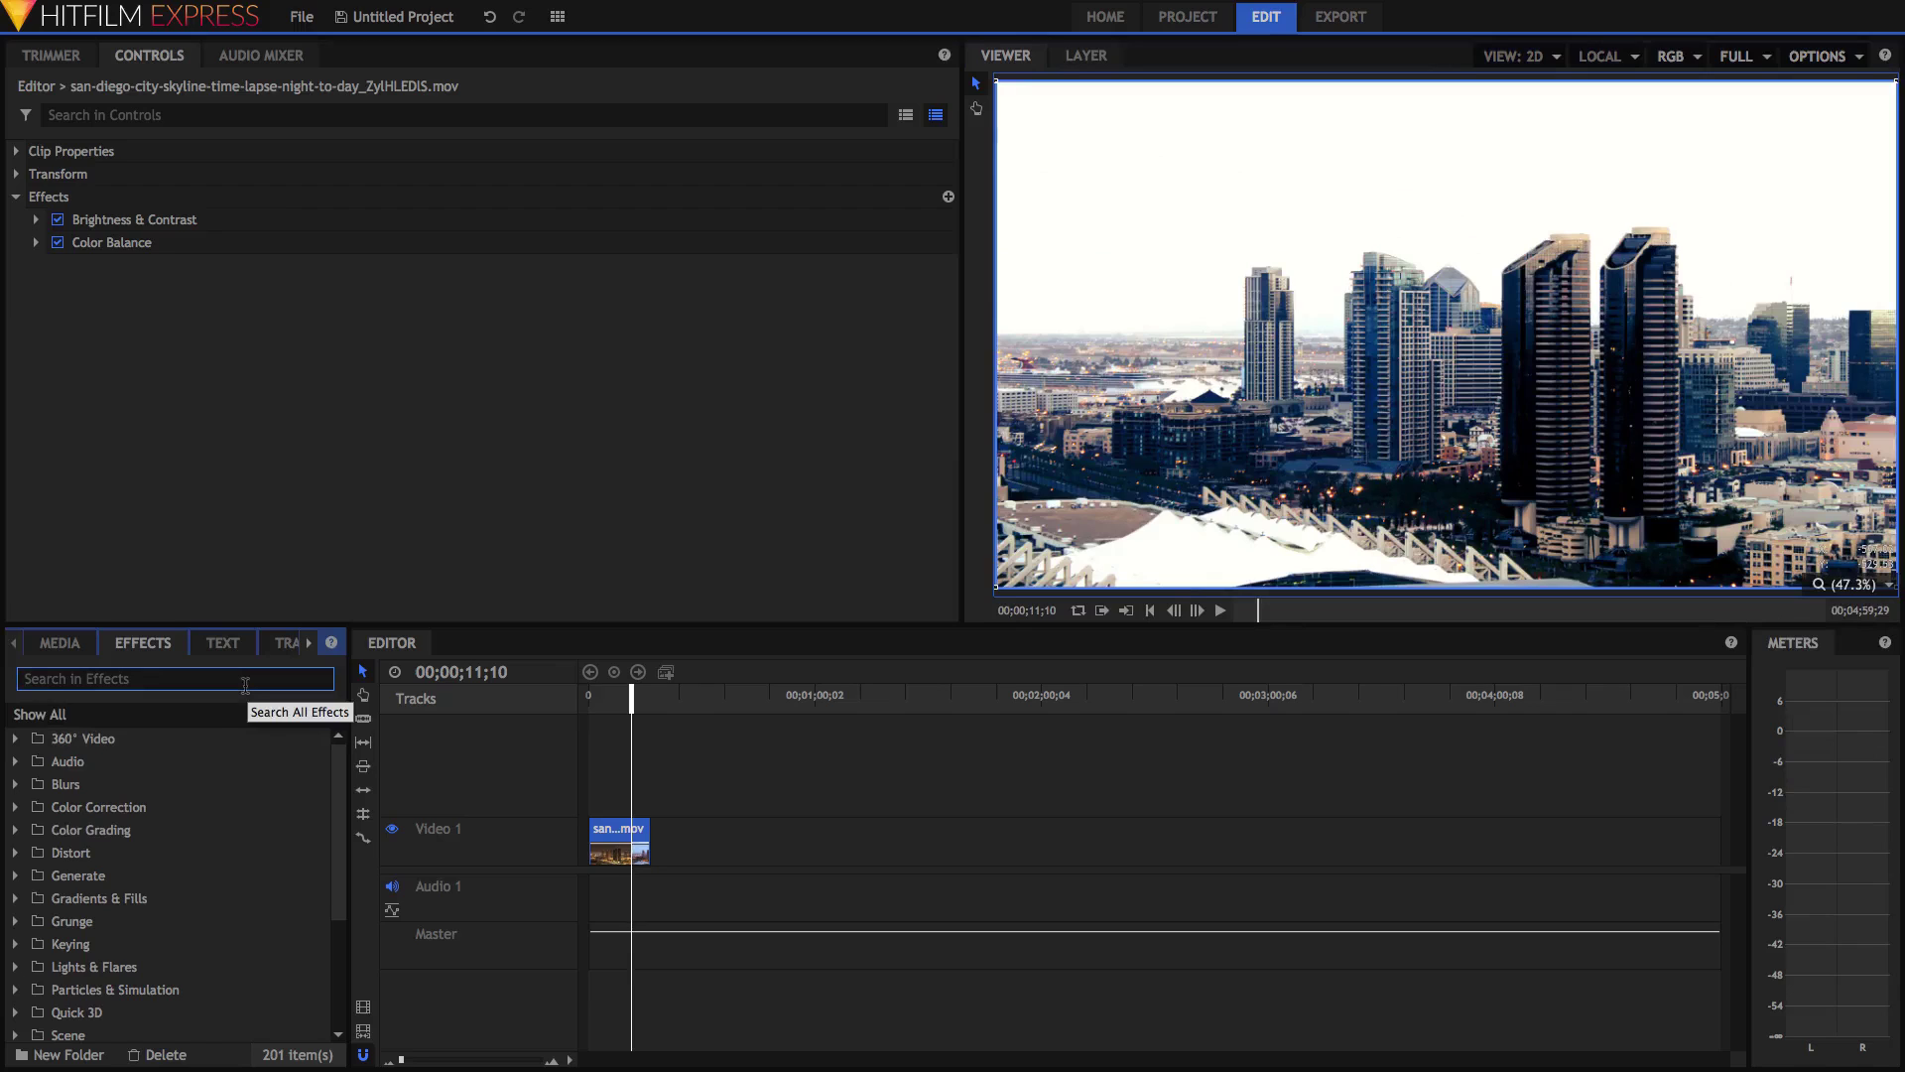
{"action": "type", "text": "gr"}
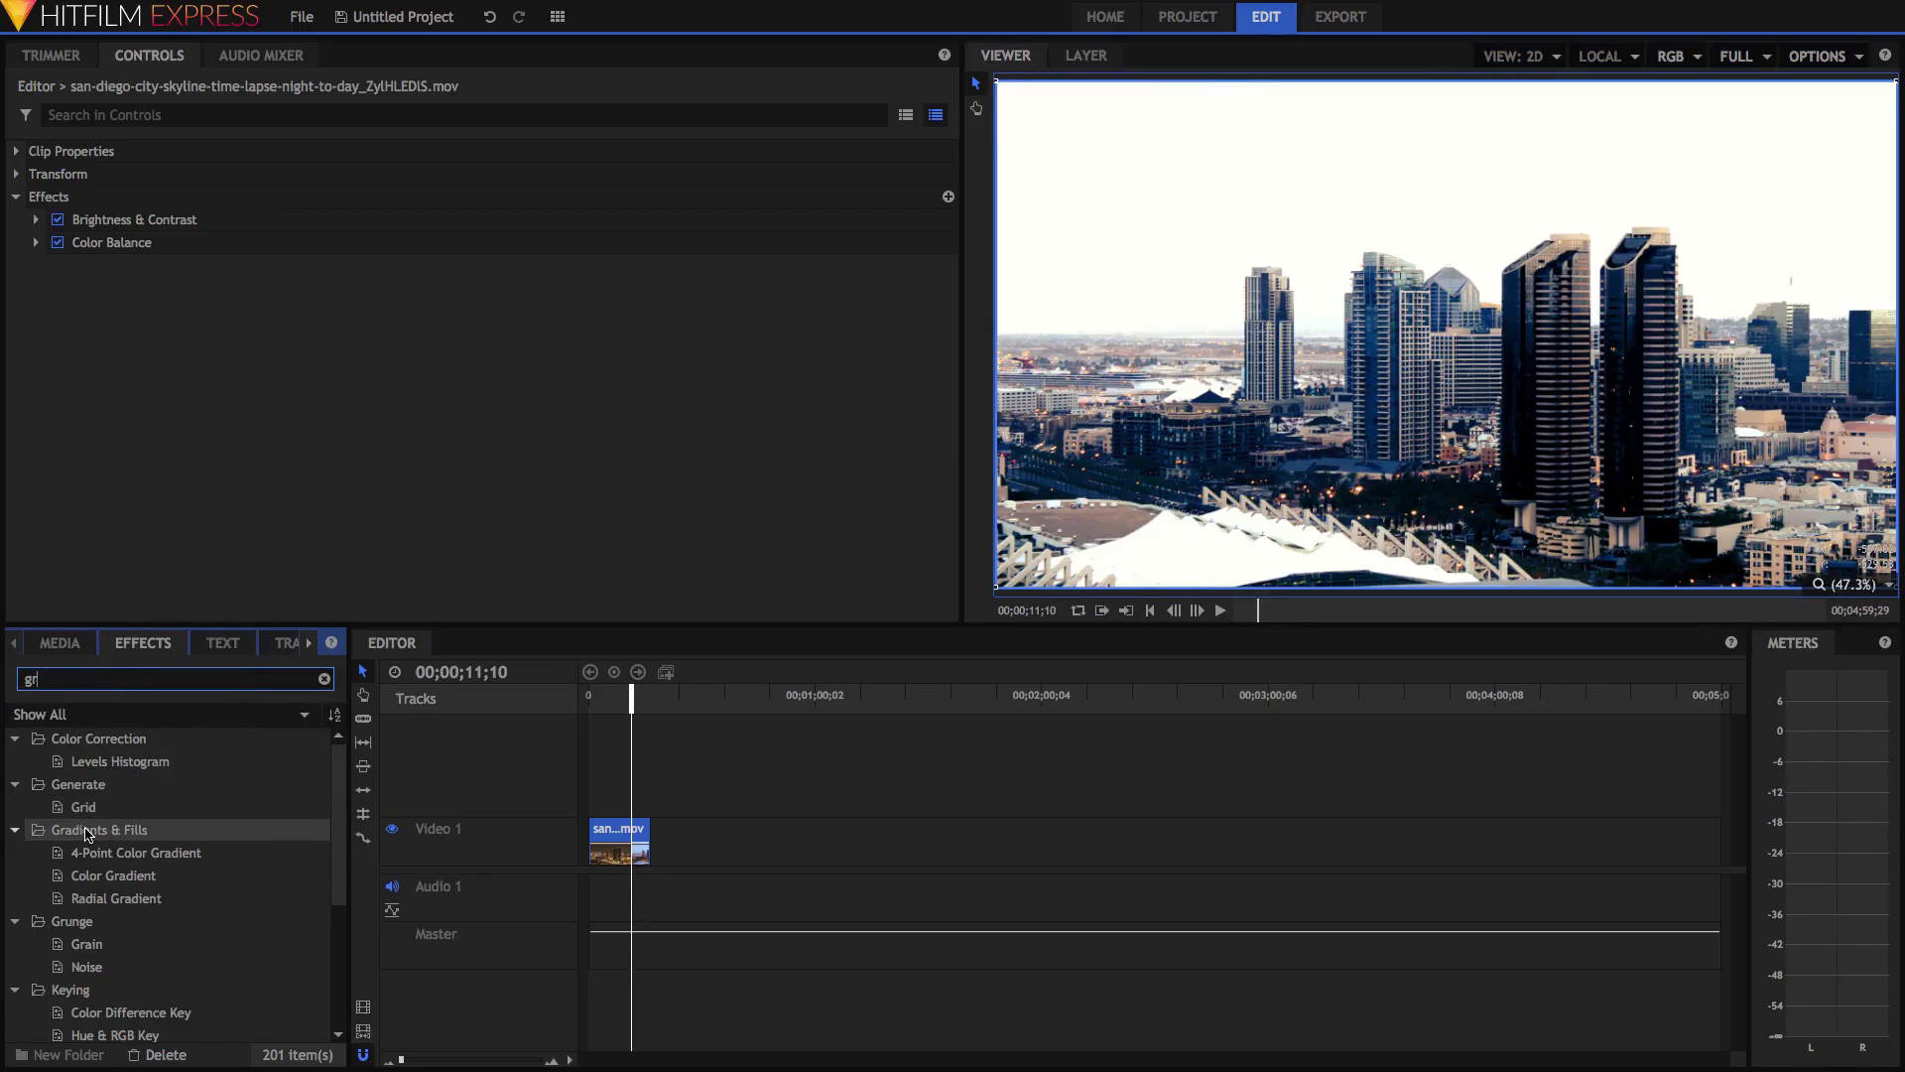
{"action": "type", "text": "a"}
Step: Add the Grain effect (amount 20) to the skyline clip and preview it playing
{"action": "left_click", "coordinate": [590, 696]}
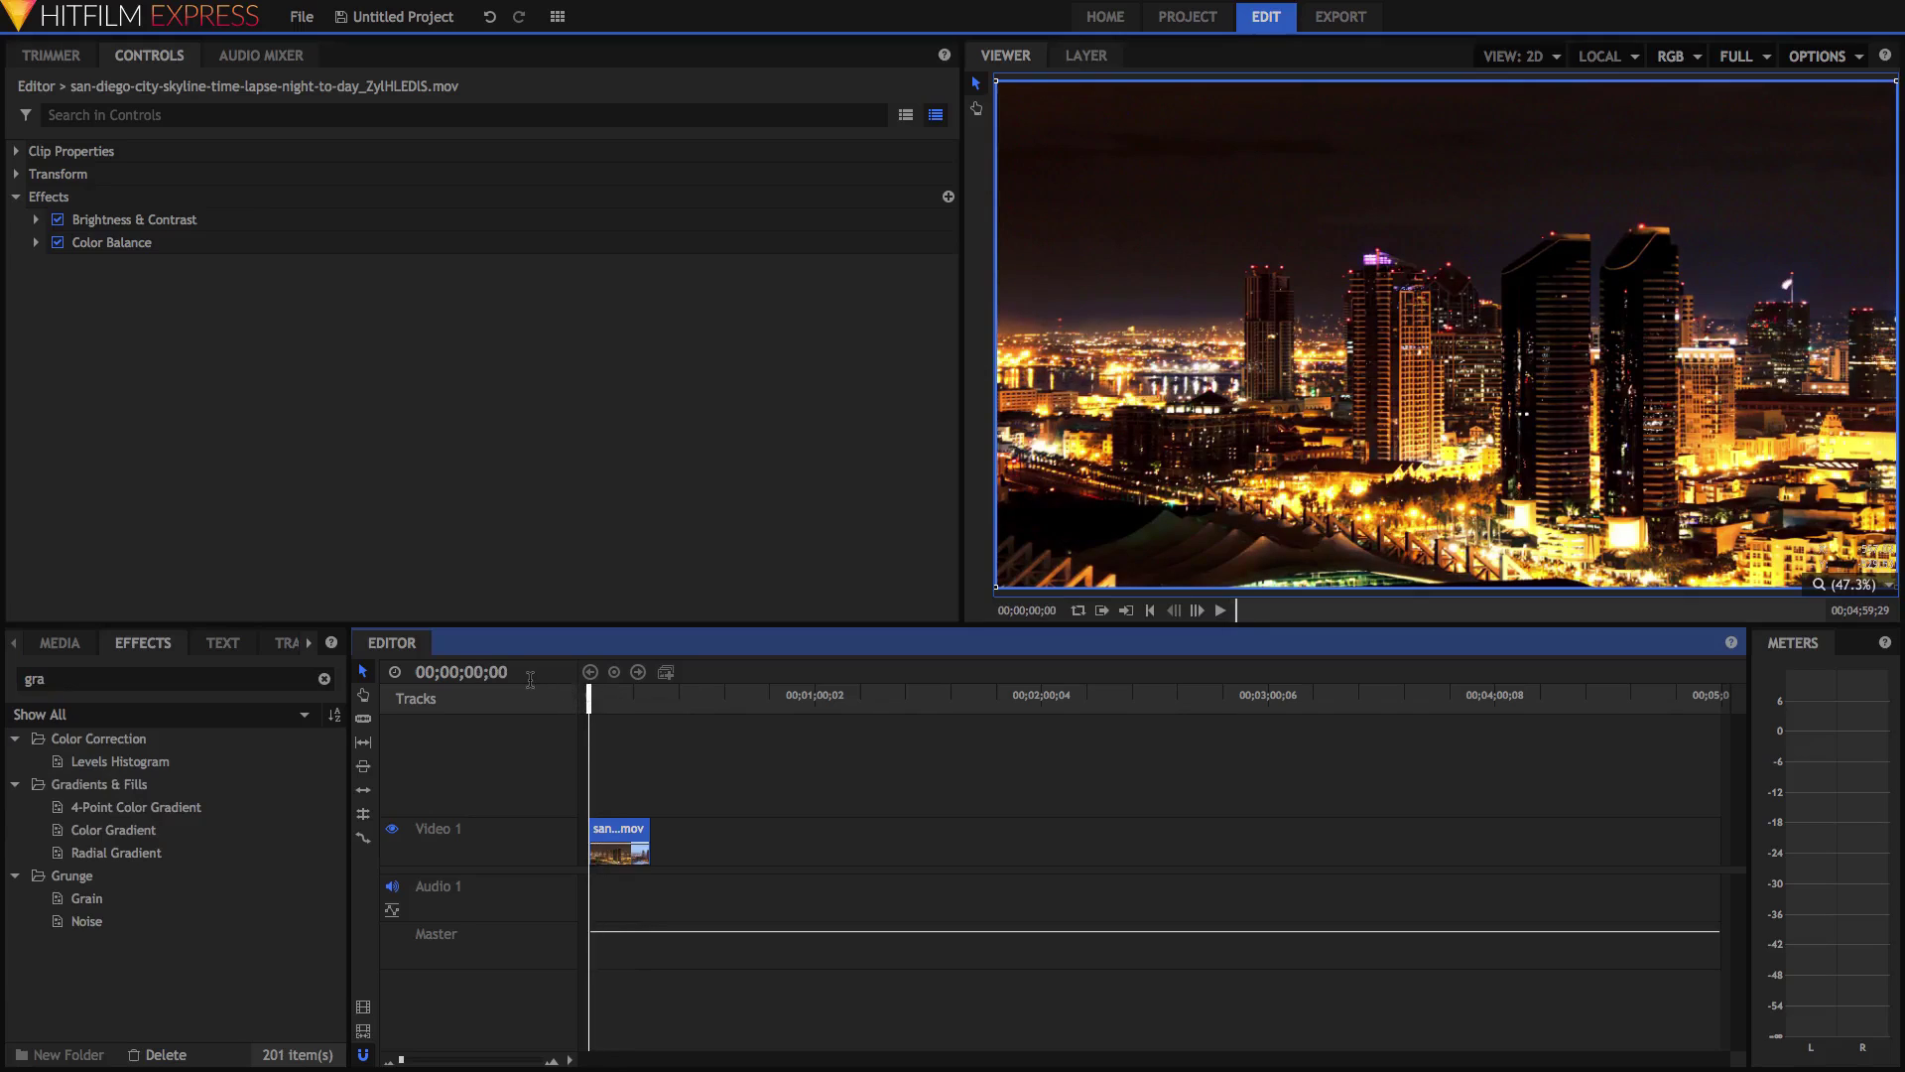
{"action": "left_click", "coordinate": [107, 901]}
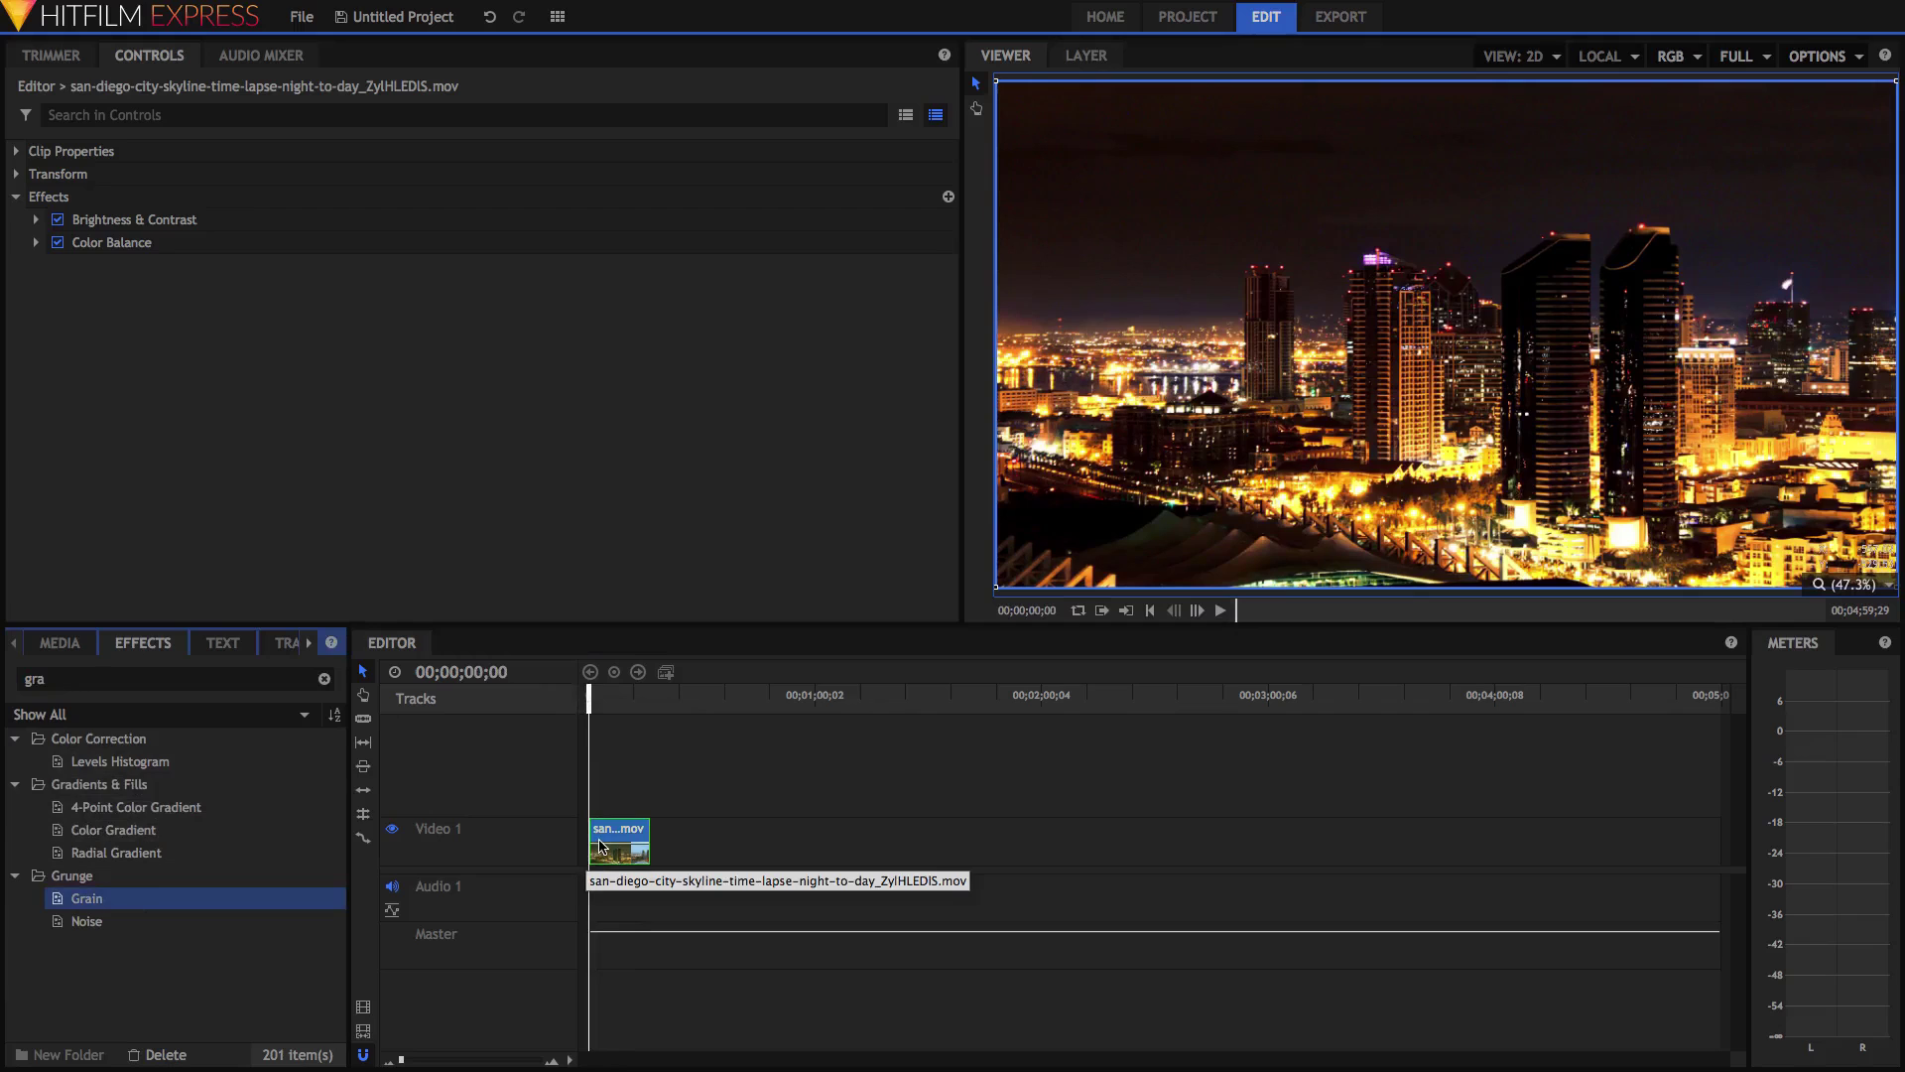
{"action": "left_click_drag", "start_coordinate": [600, 846], "coordinate": [599, 844]}
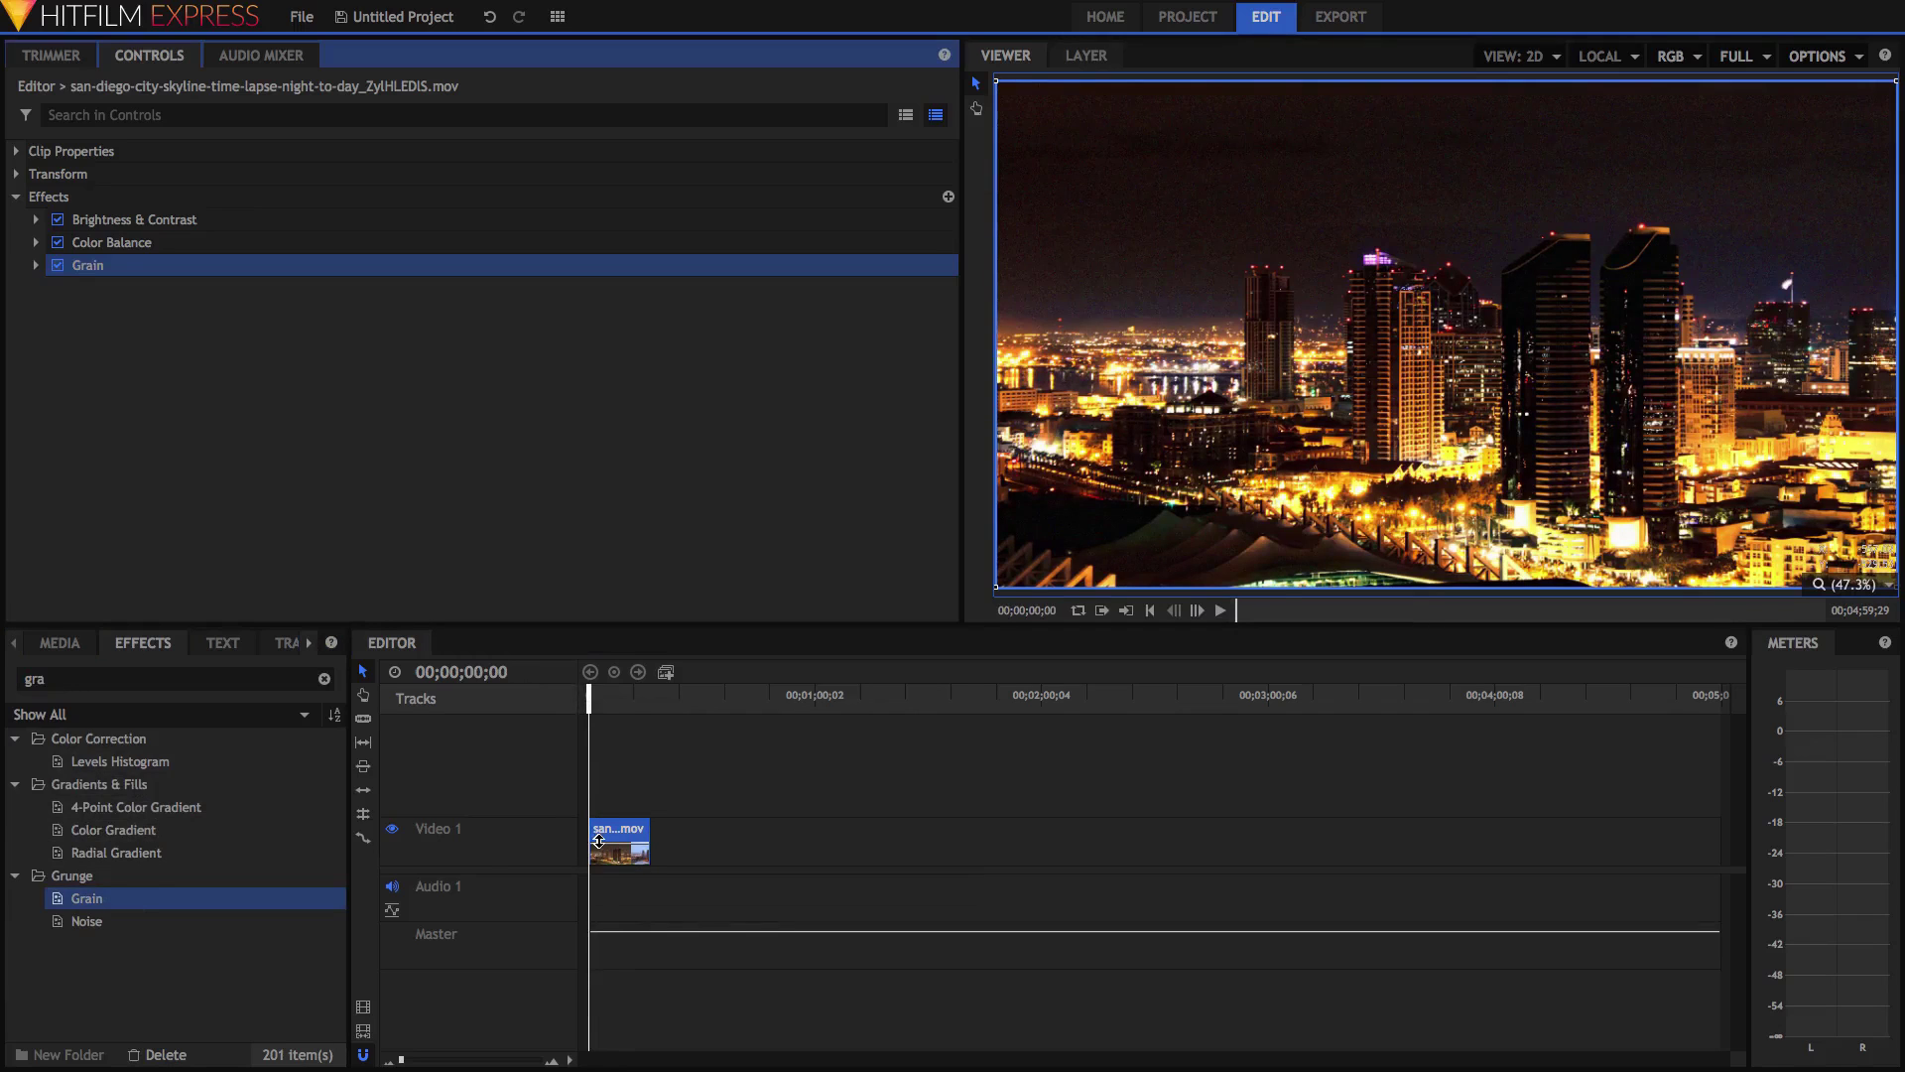
{"action": "scroll", "coordinate": [1208, 306], "scroll_direction": "up", "scroll_amount": 3}
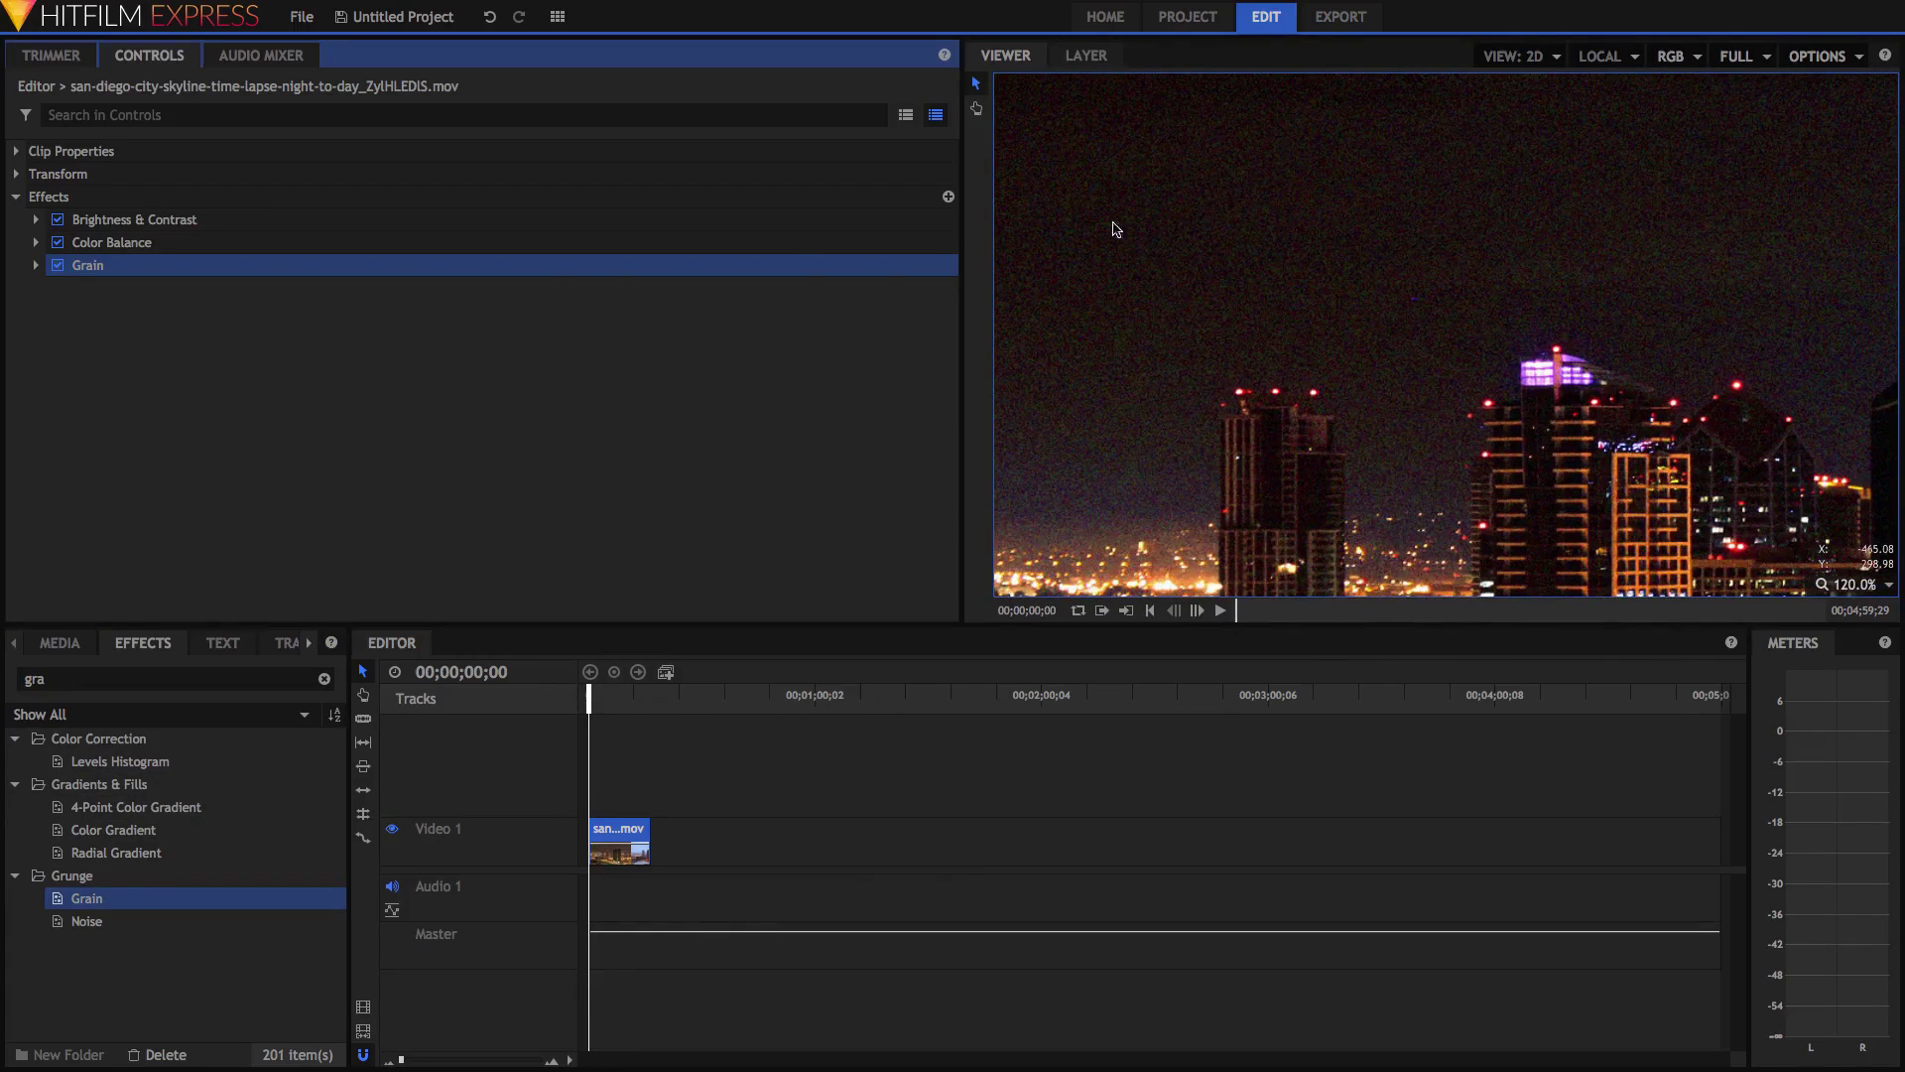
{"action": "left_click", "coordinate": [35, 265]}
{"action": "scroll", "coordinate": [1499, 197], "scroll_direction": "up", "scroll_amount": 3}
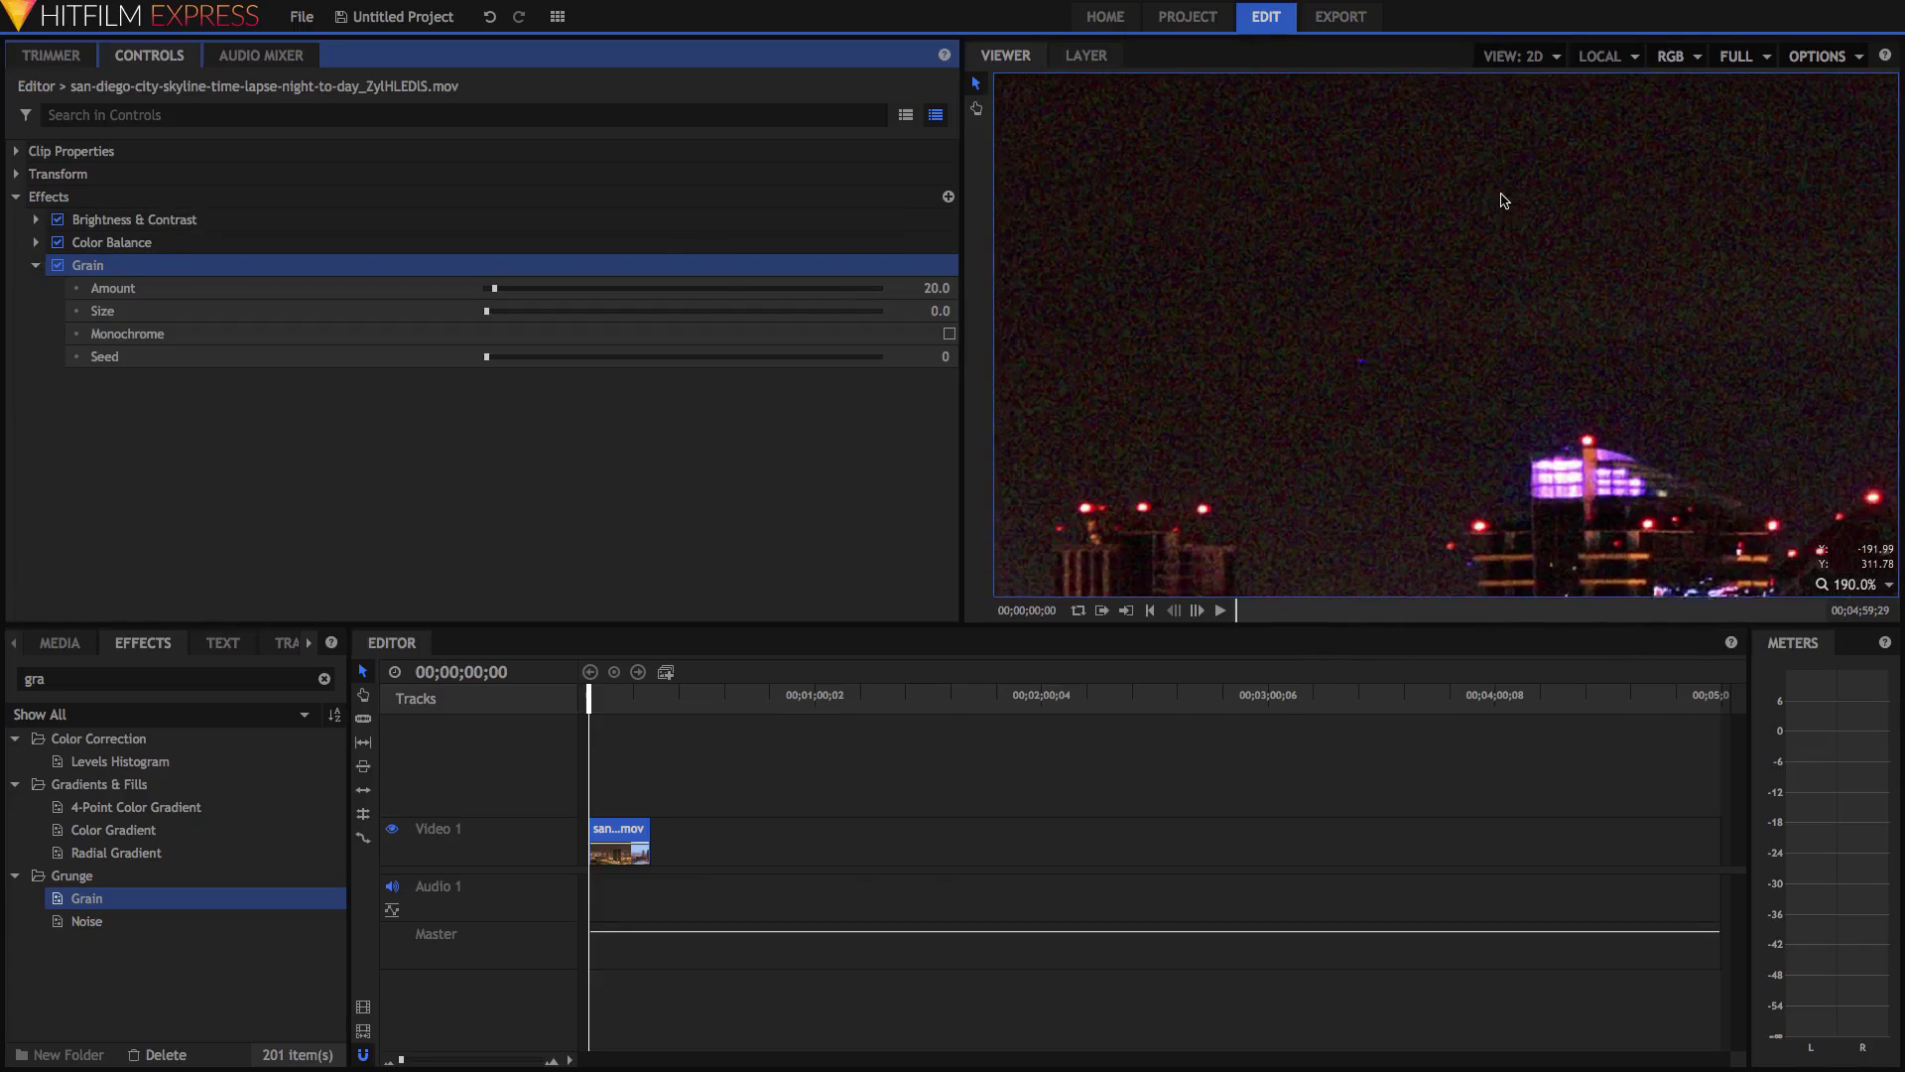
{"action": "key", "text": "space"}
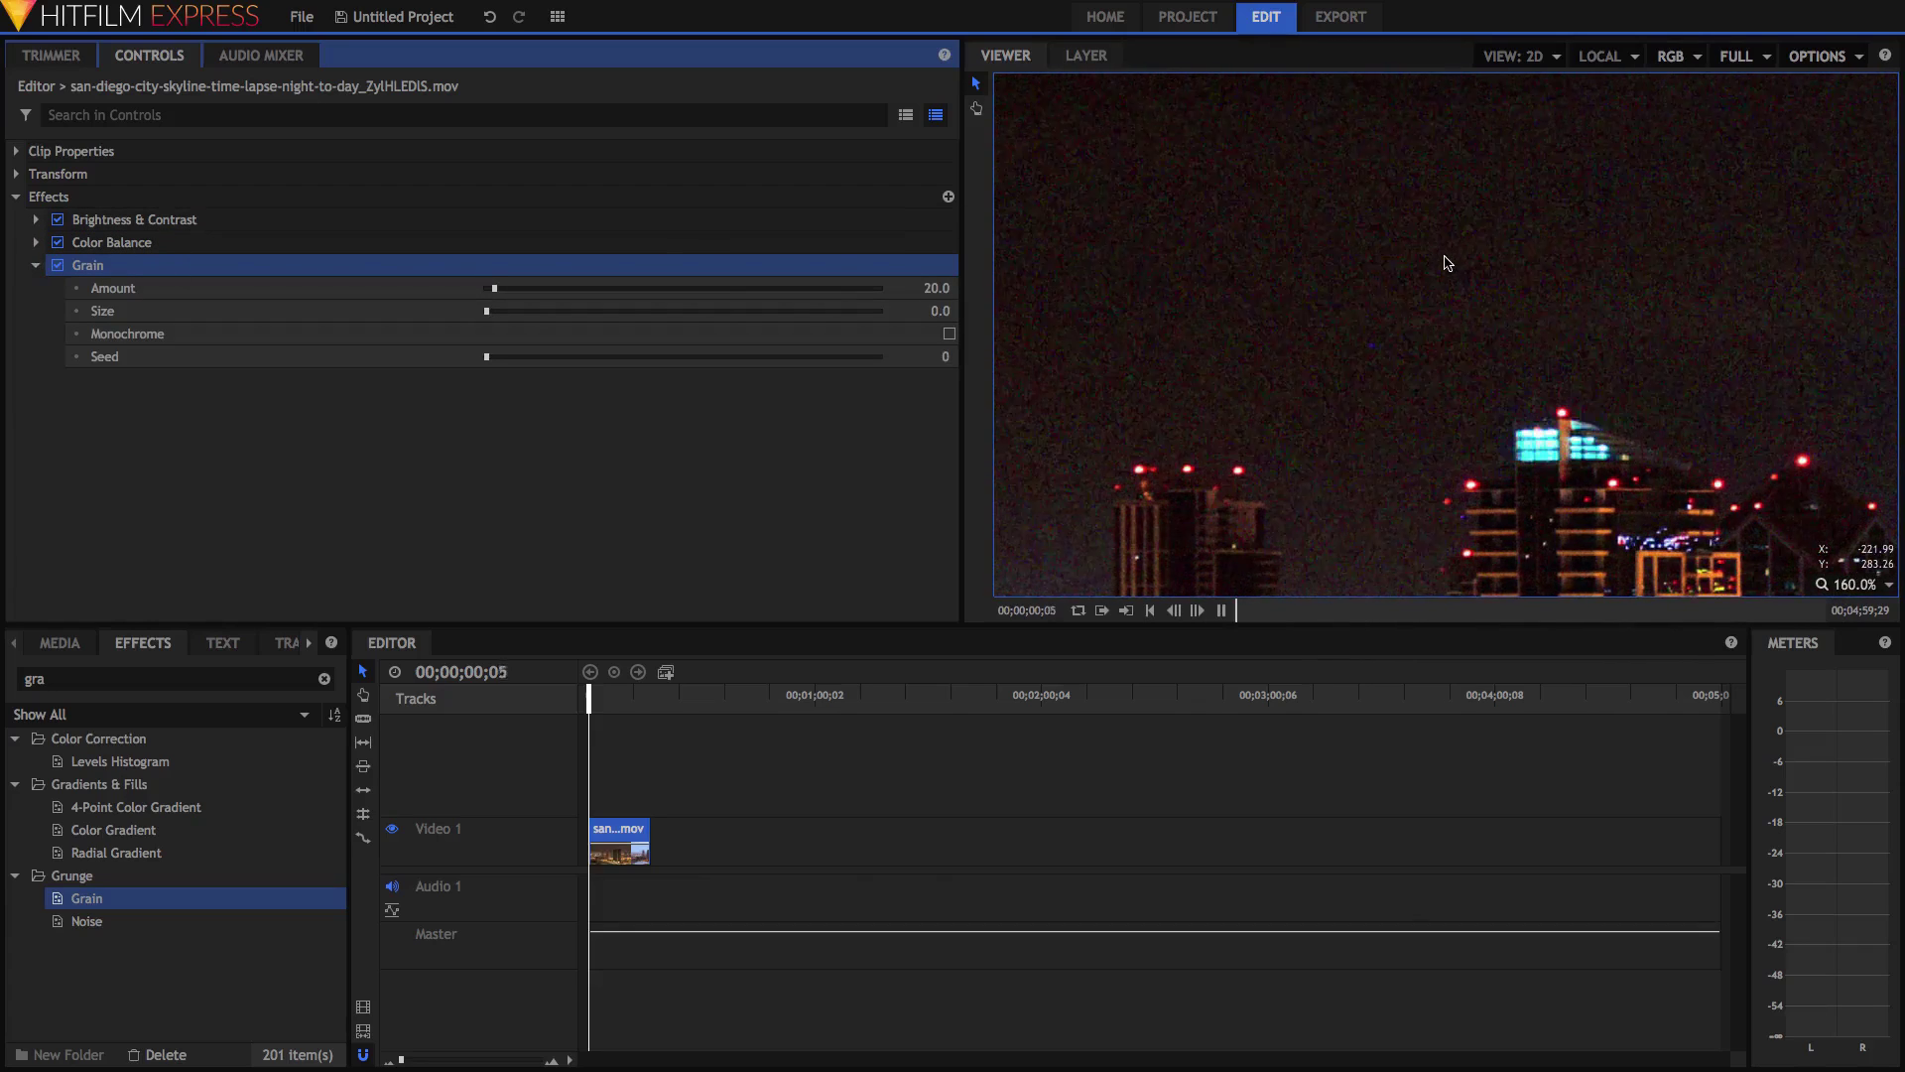
{"action": "scroll", "coordinate": [1449, 268], "scroll_direction": "down", "scroll_amount": 3}
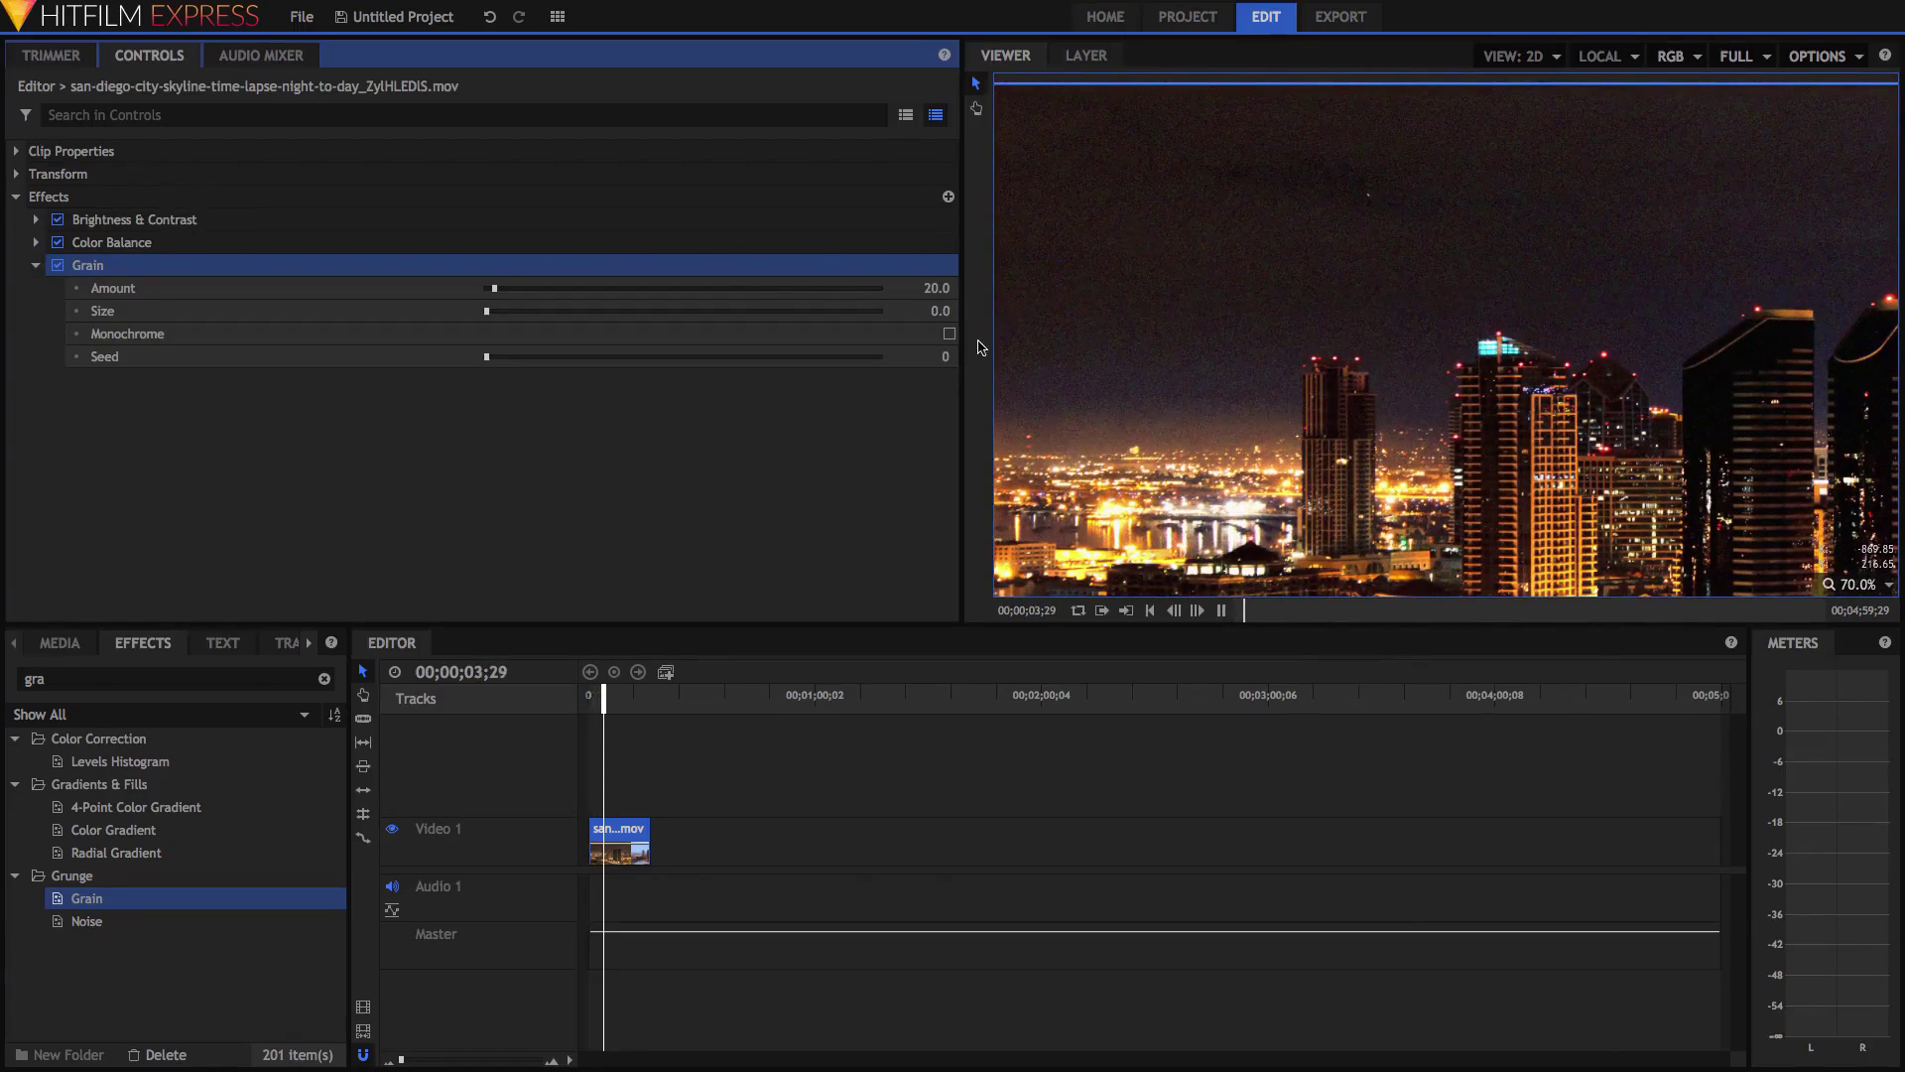
{"action": "key", "text": "space"}
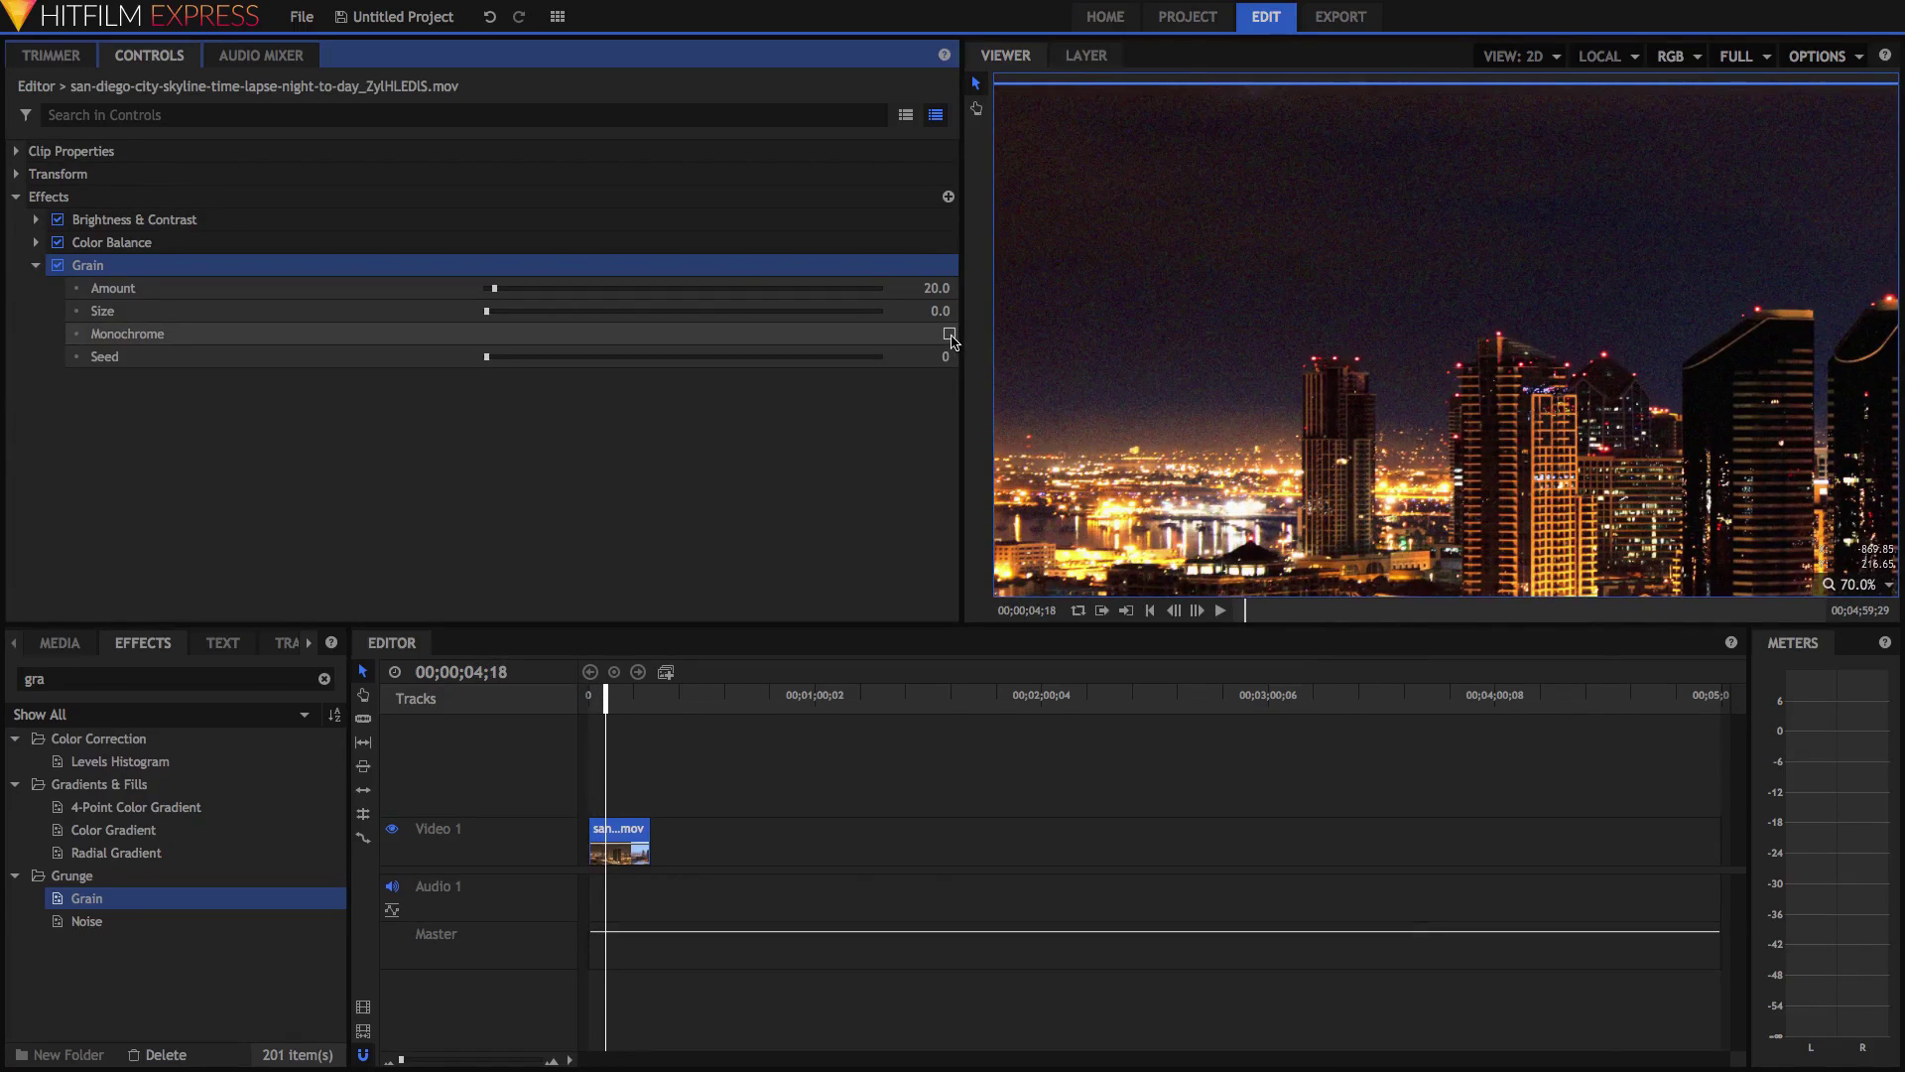
Step: Make the grain Monochrome and replay the clip from the start, stopping at eight seconds
{"action": "left_click", "coordinate": [949, 335]}
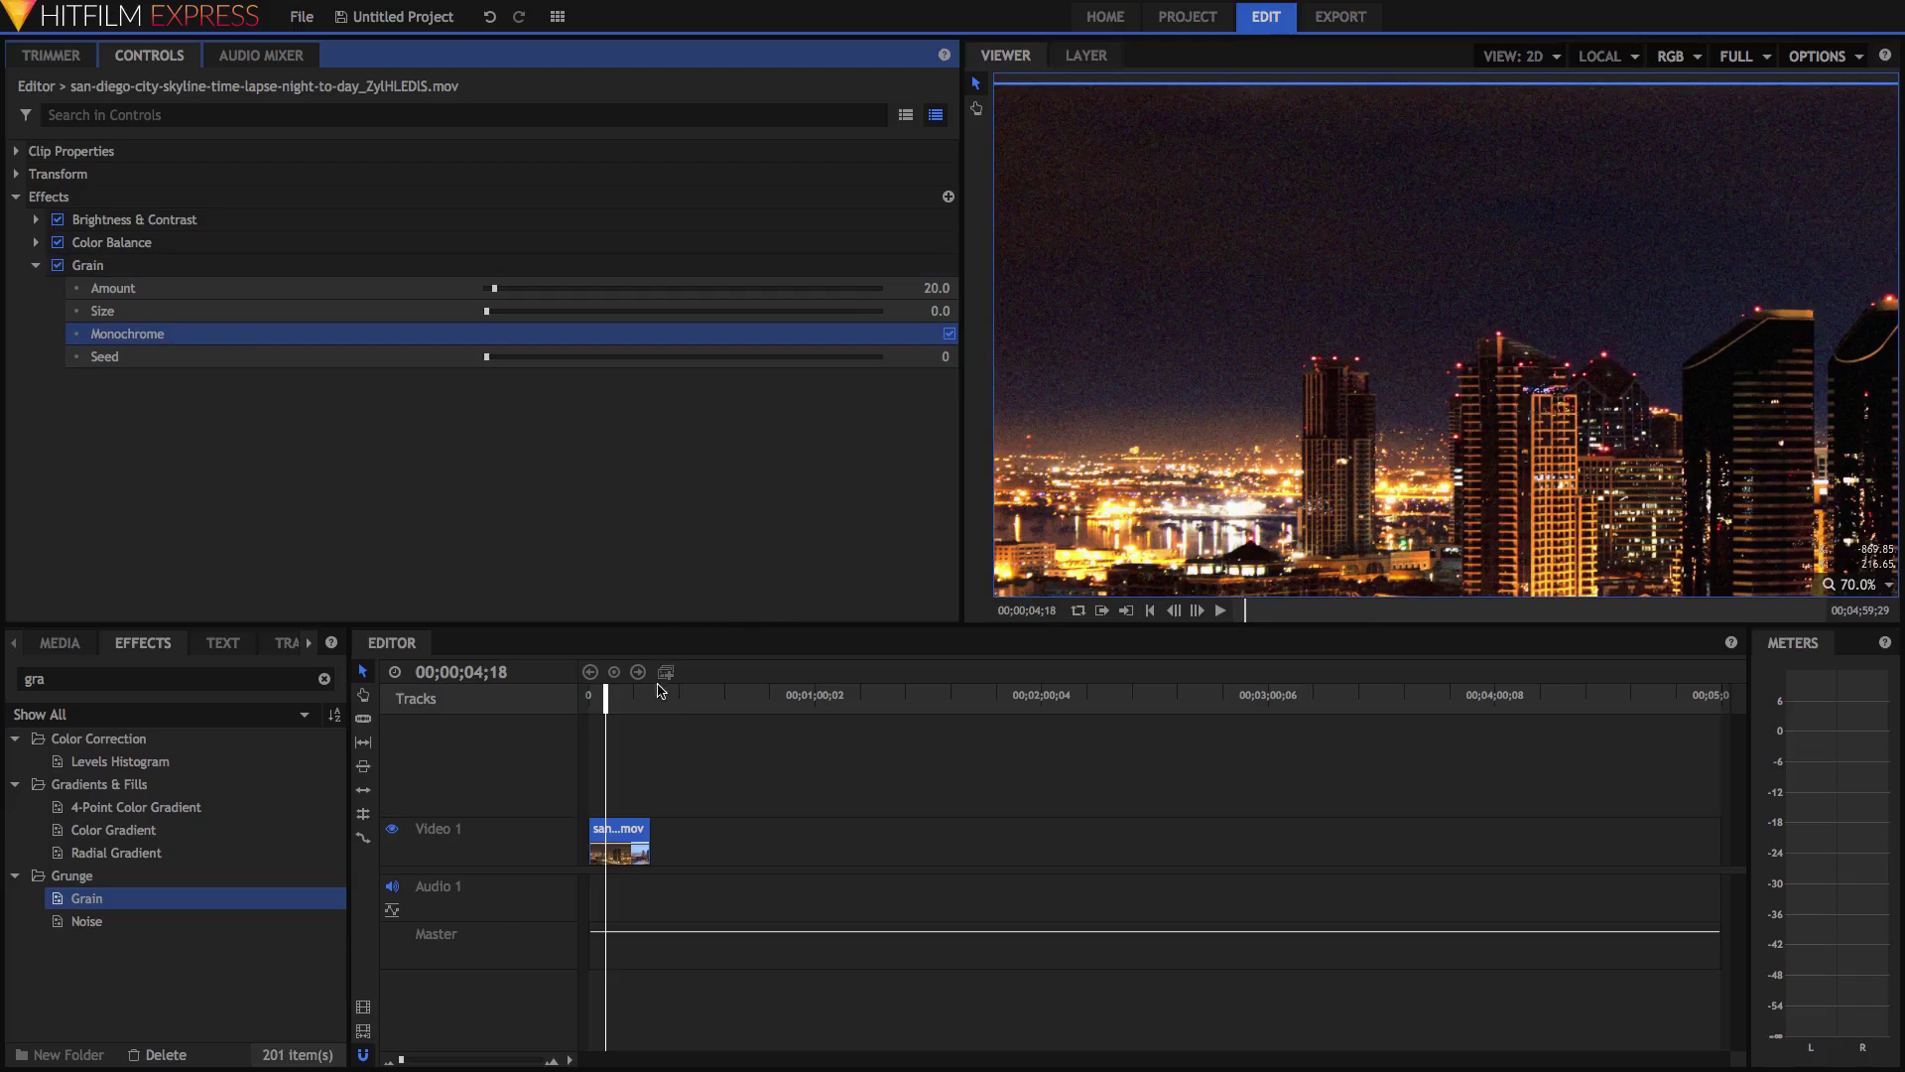
{"action": "left_click_drag", "start_coordinate": [607, 701], "coordinate": [588, 700]}
{"action": "scroll", "coordinate": [1476, 91], "scroll_direction": "up", "scroll_amount": 3}
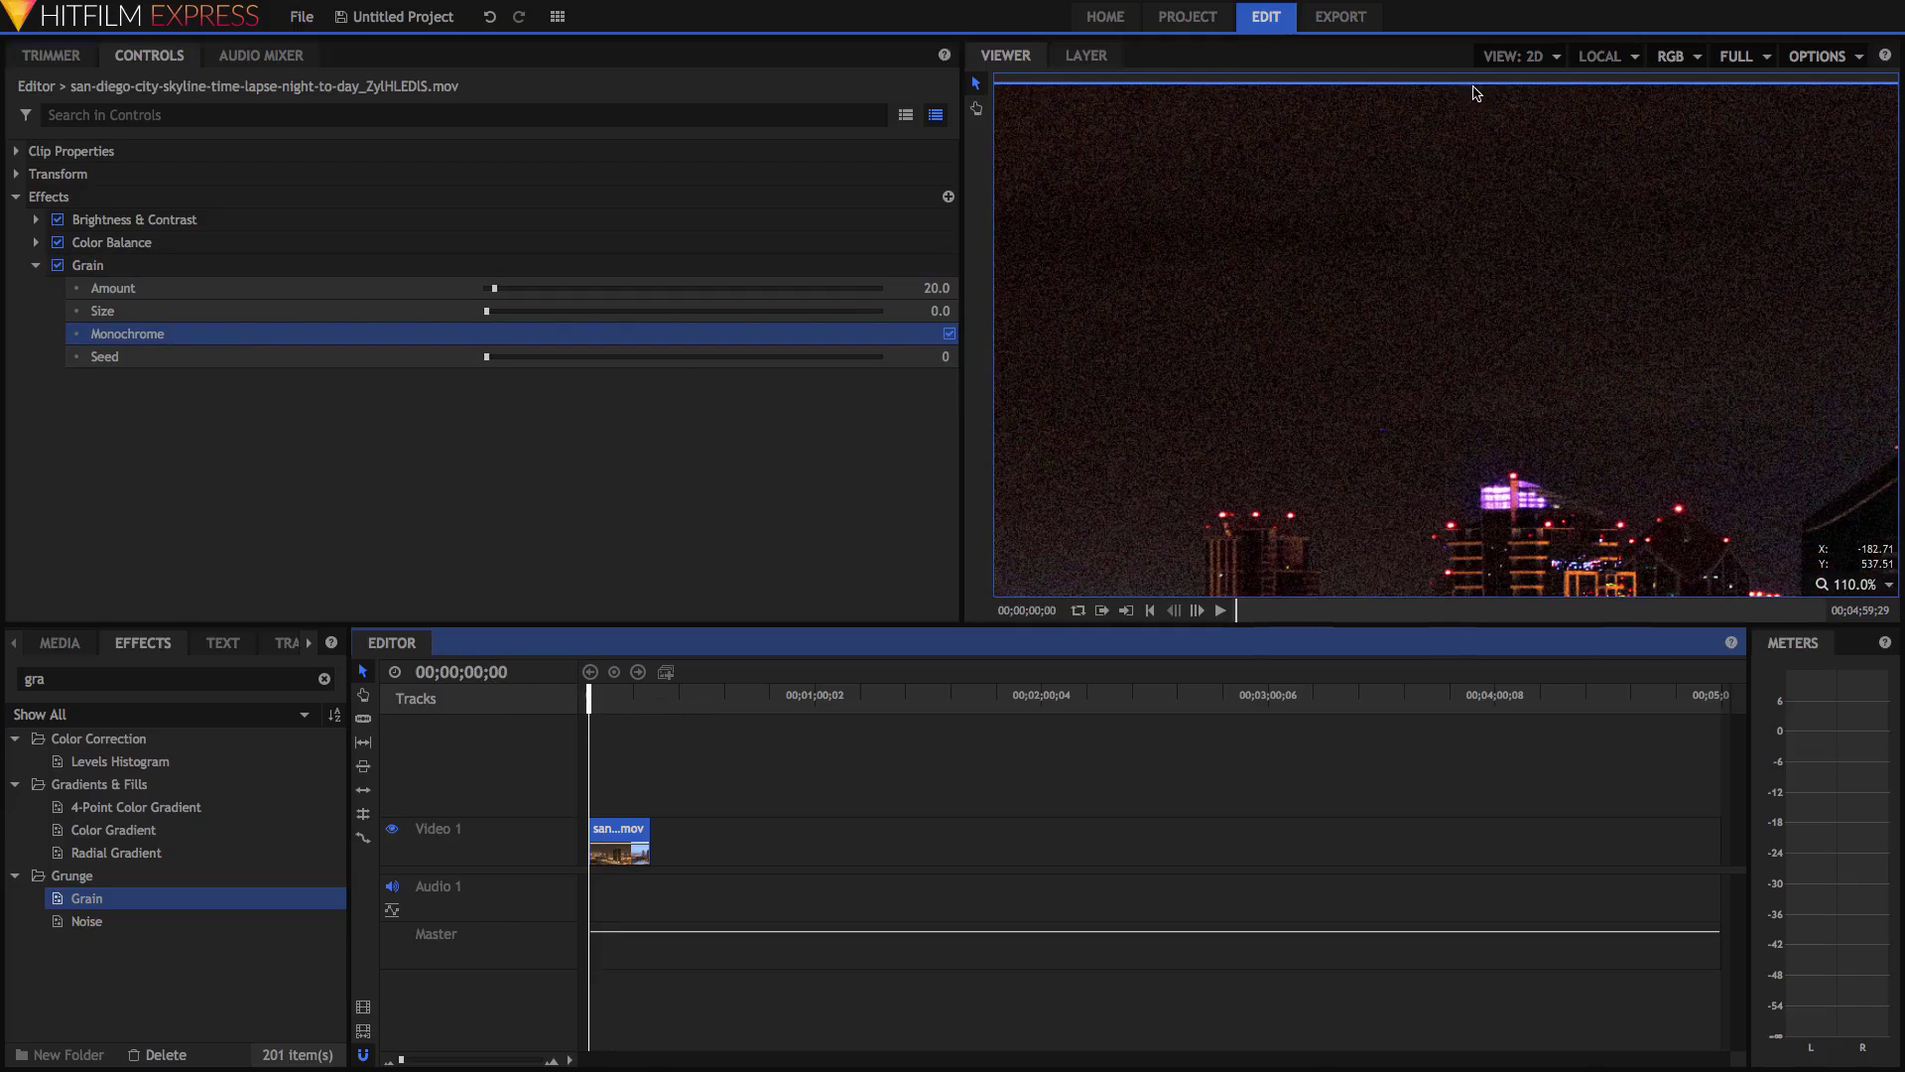
{"action": "key", "text": "space"}
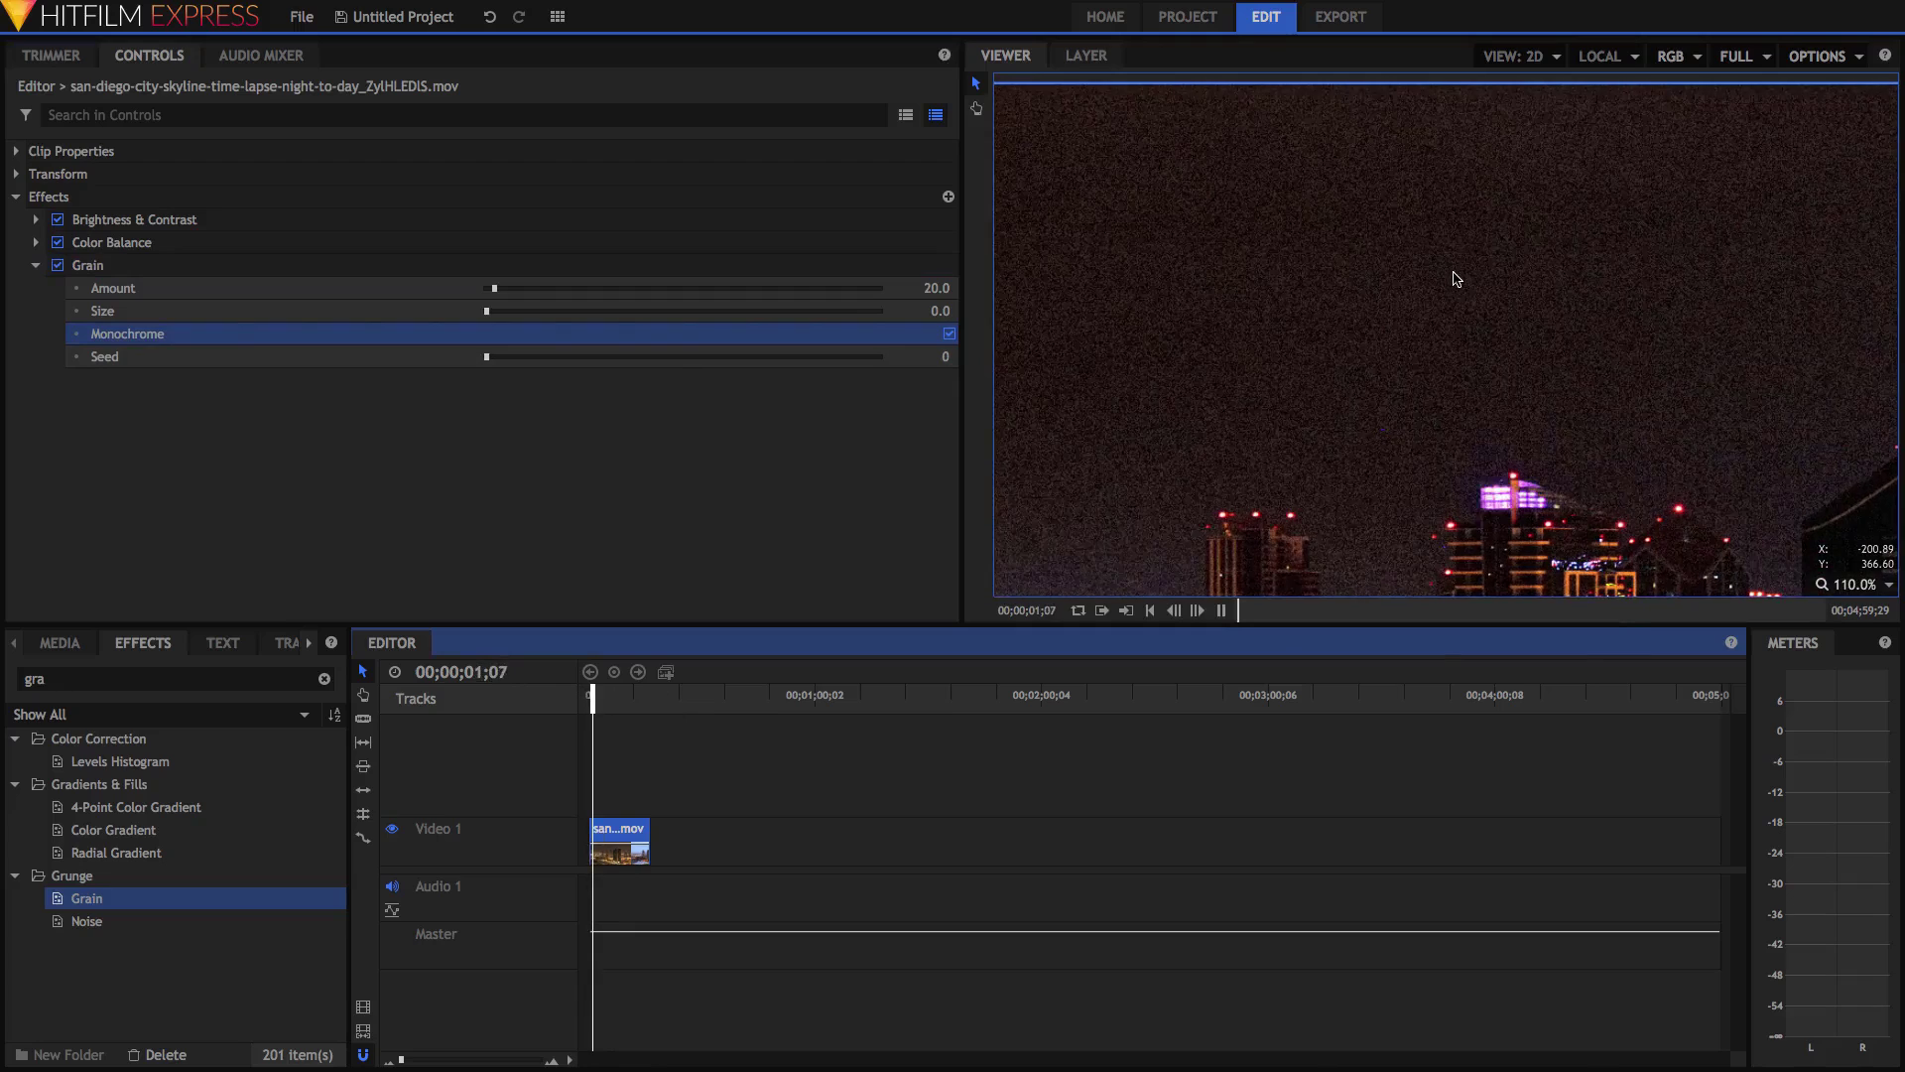
{"action": "scroll", "coordinate": [1454, 273], "scroll_direction": "down", "scroll_amount": 2}
{"action": "scroll", "coordinate": [1456, 279], "scroll_direction": "down", "scroll_amount": 4}
{"action": "left_click", "coordinate": [1856, 585]}
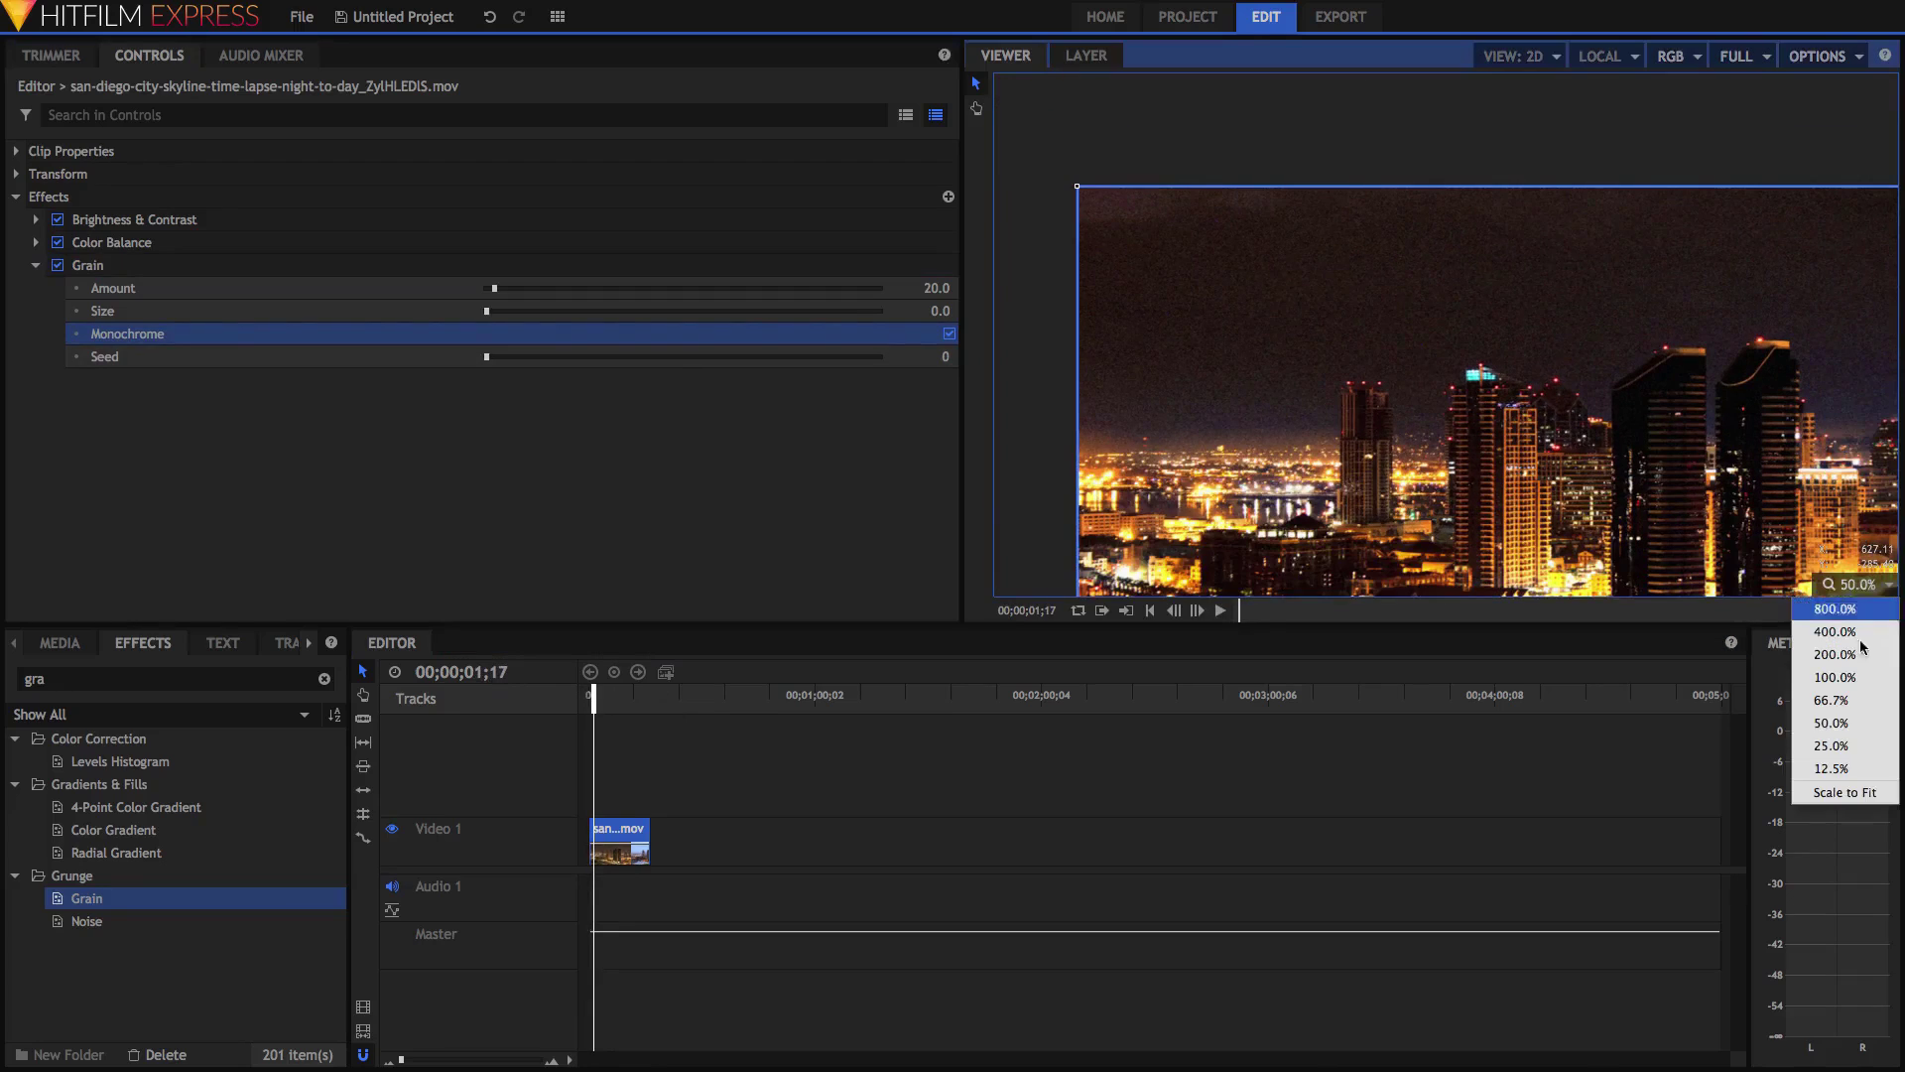
{"action": "left_click", "coordinate": [1843, 794]}
{"action": "key", "text": "space"}
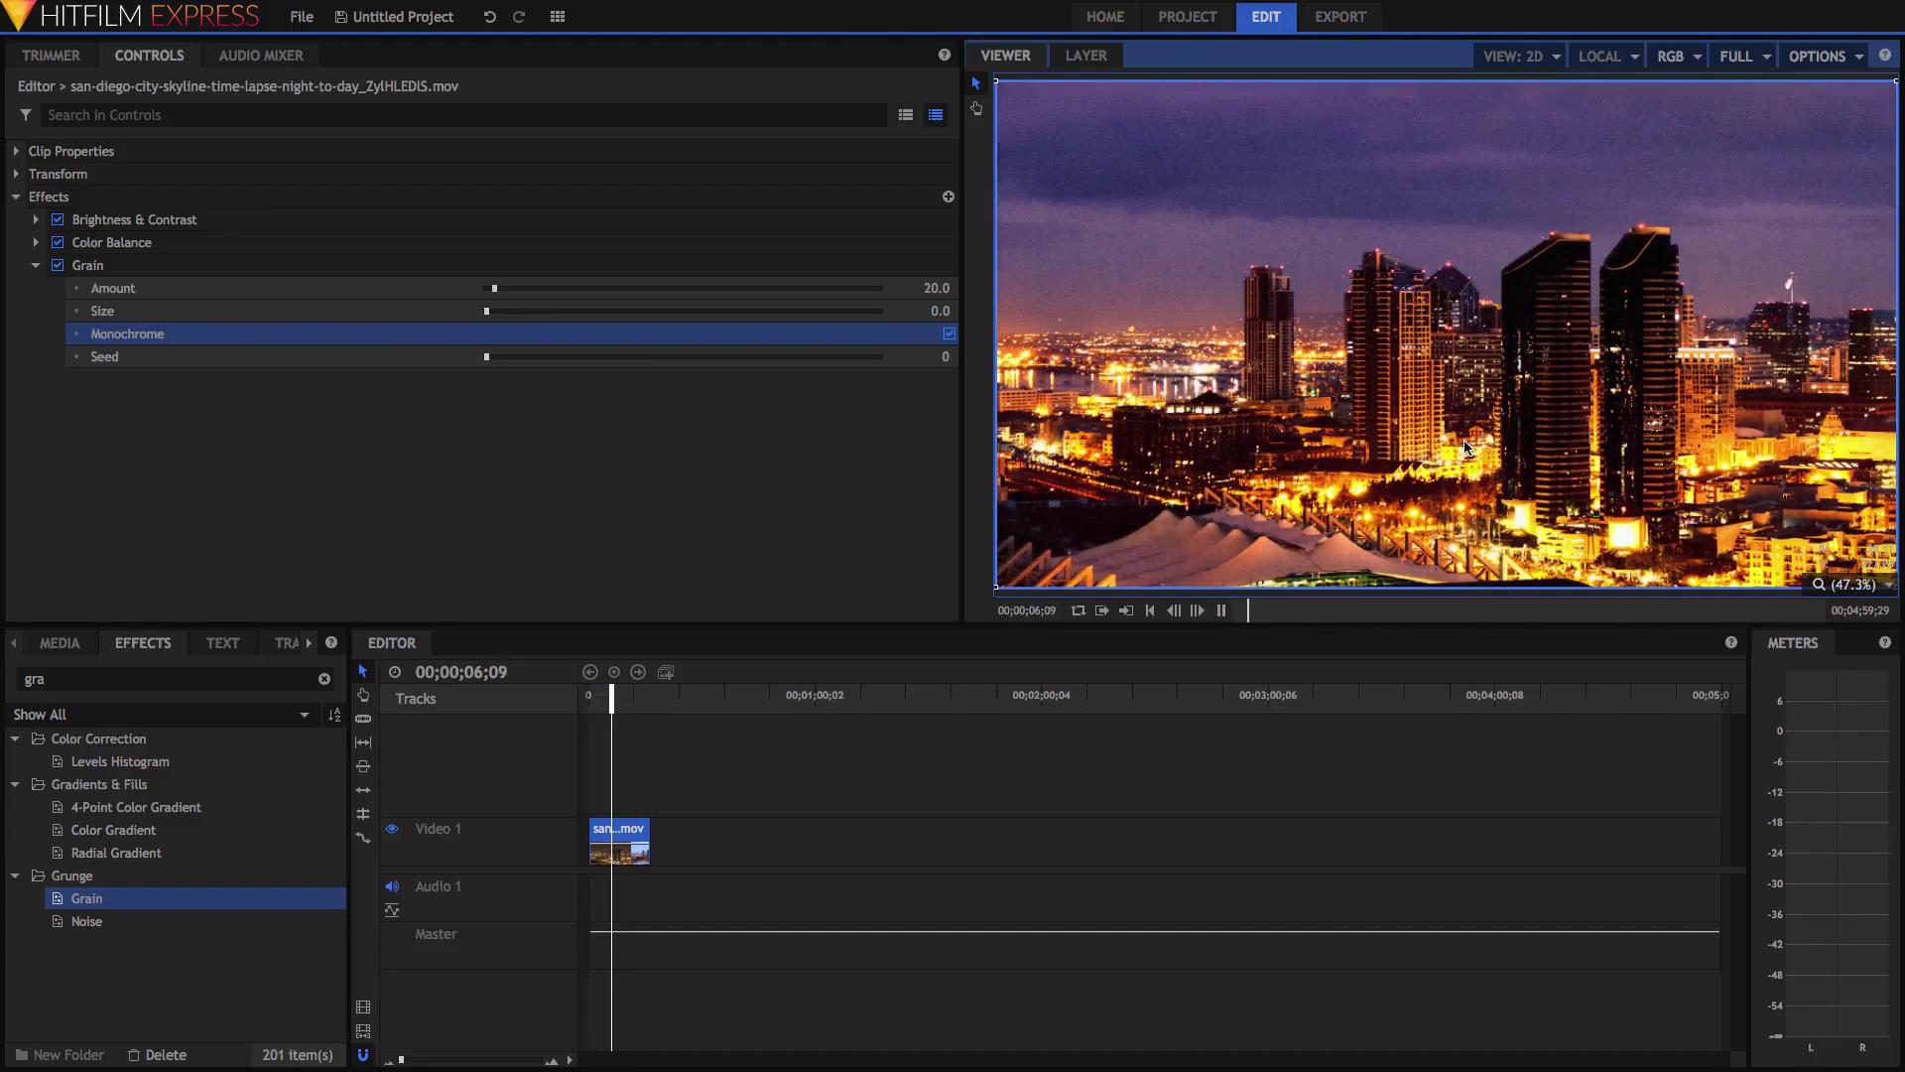
{"action": "key", "text": "space"}
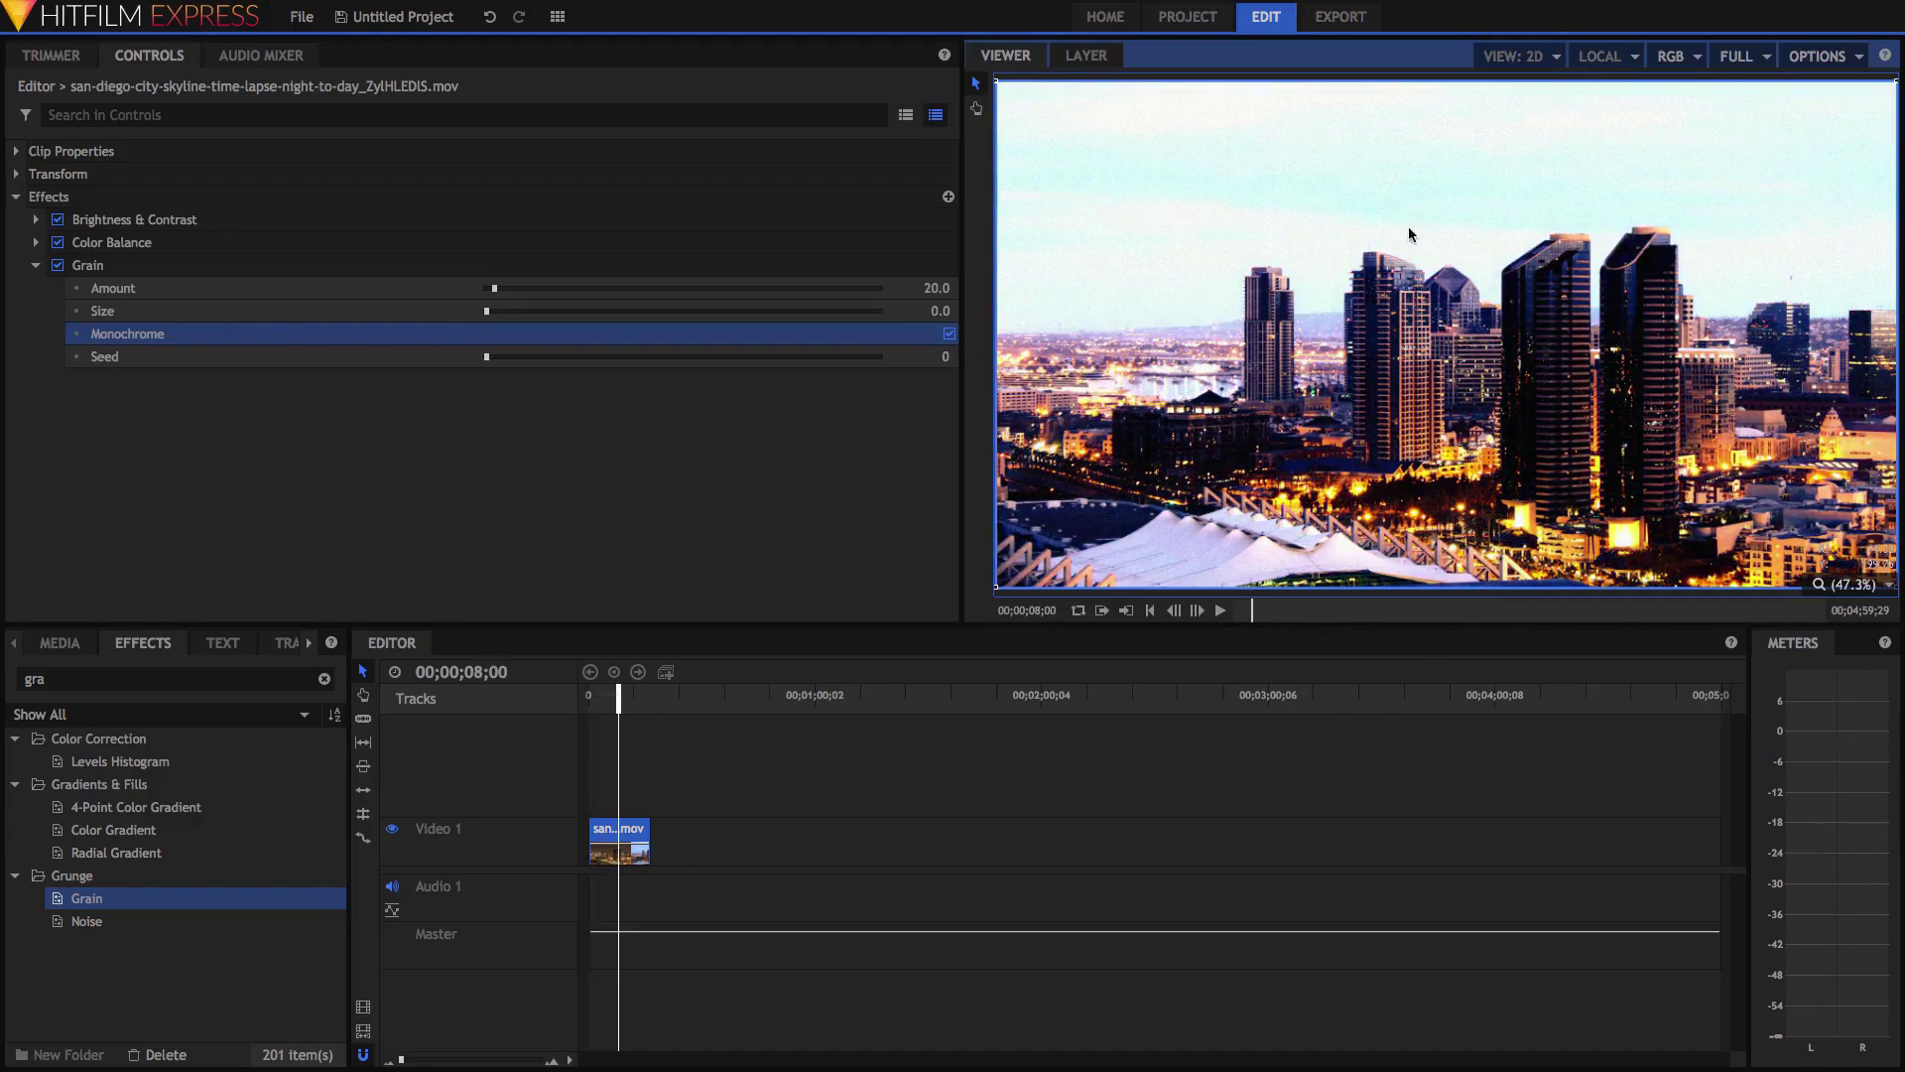
{"action": "scroll", "coordinate": [1157, 349], "scroll_direction": "up", "scroll_amount": 3}
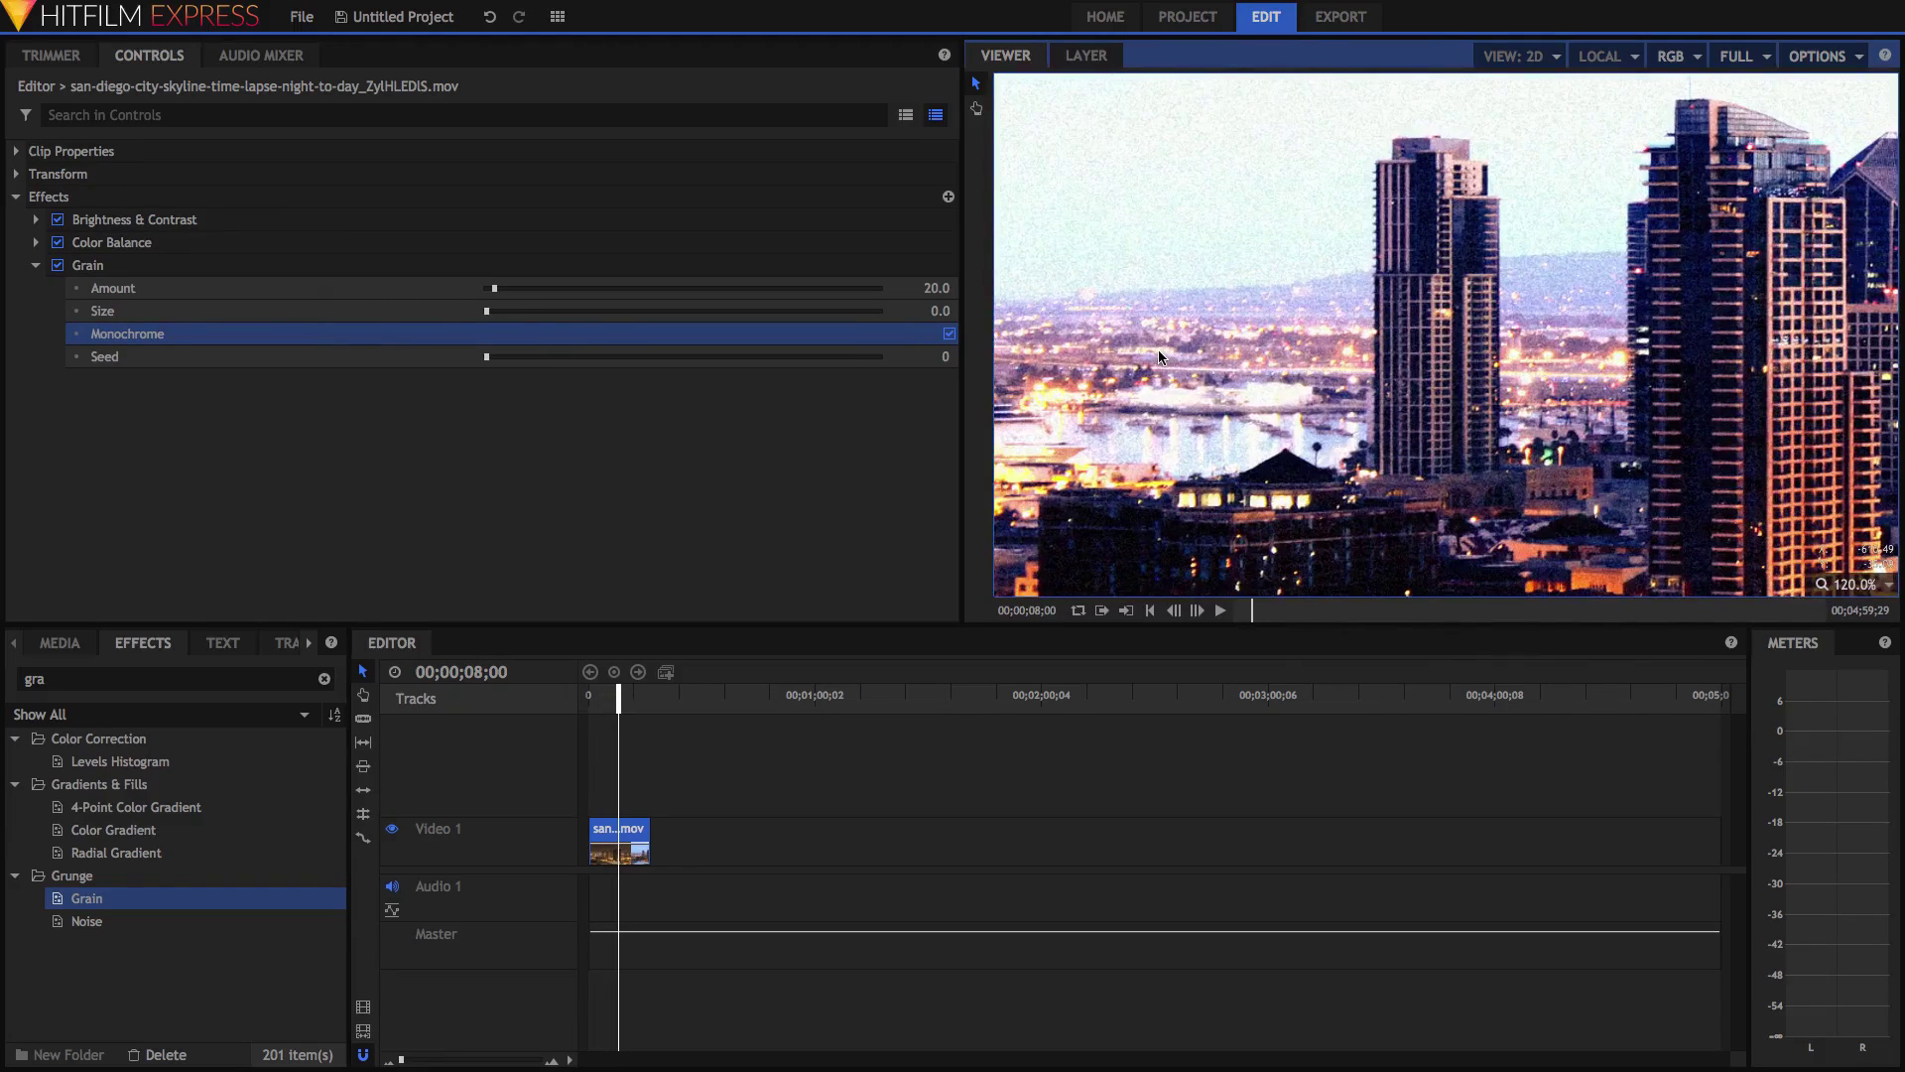
{"action": "scroll", "coordinate": [1159, 348], "scroll_direction": "down", "scroll_amount": 3}
{"action": "left_click", "coordinate": [1888, 584]}
{"action": "left_click", "coordinate": [1886, 802]}
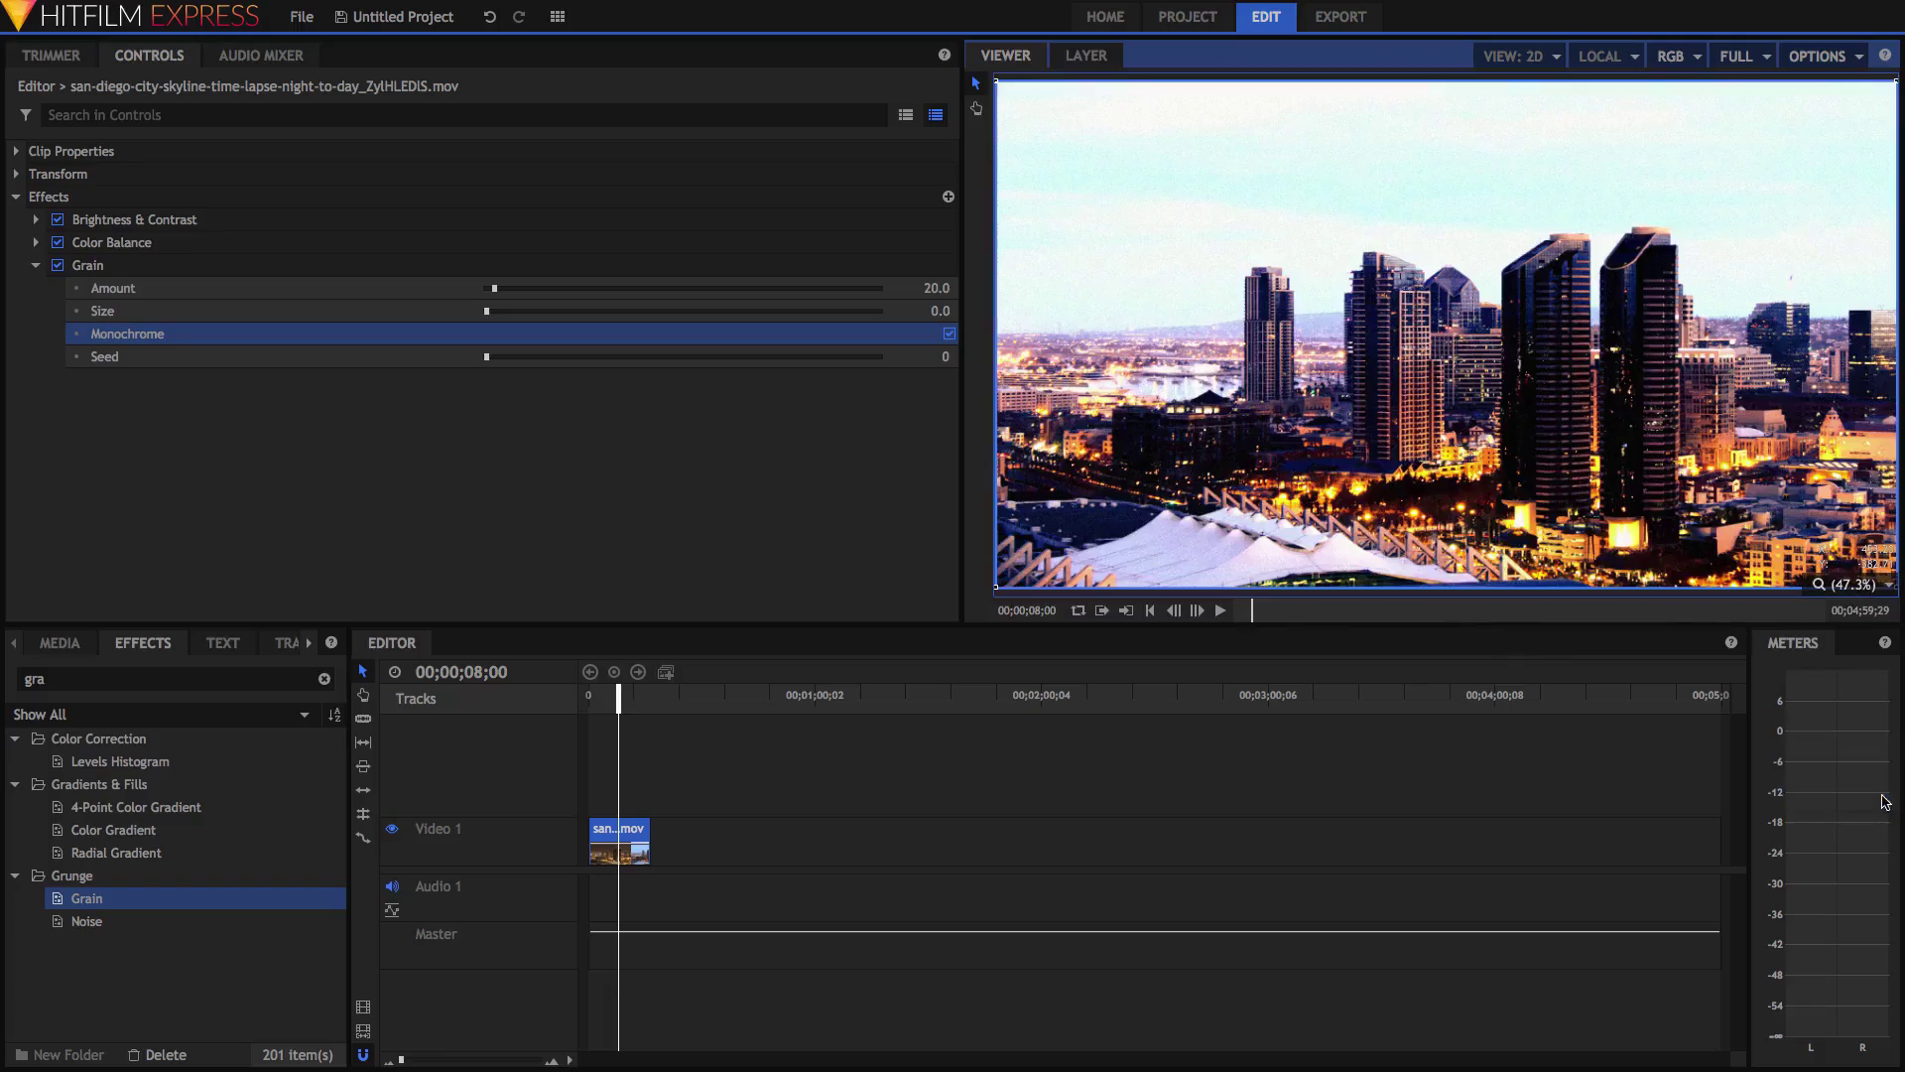
{"action": "scroll", "coordinate": [1224, 326], "scroll_direction": "up", "scroll_amount": 3}
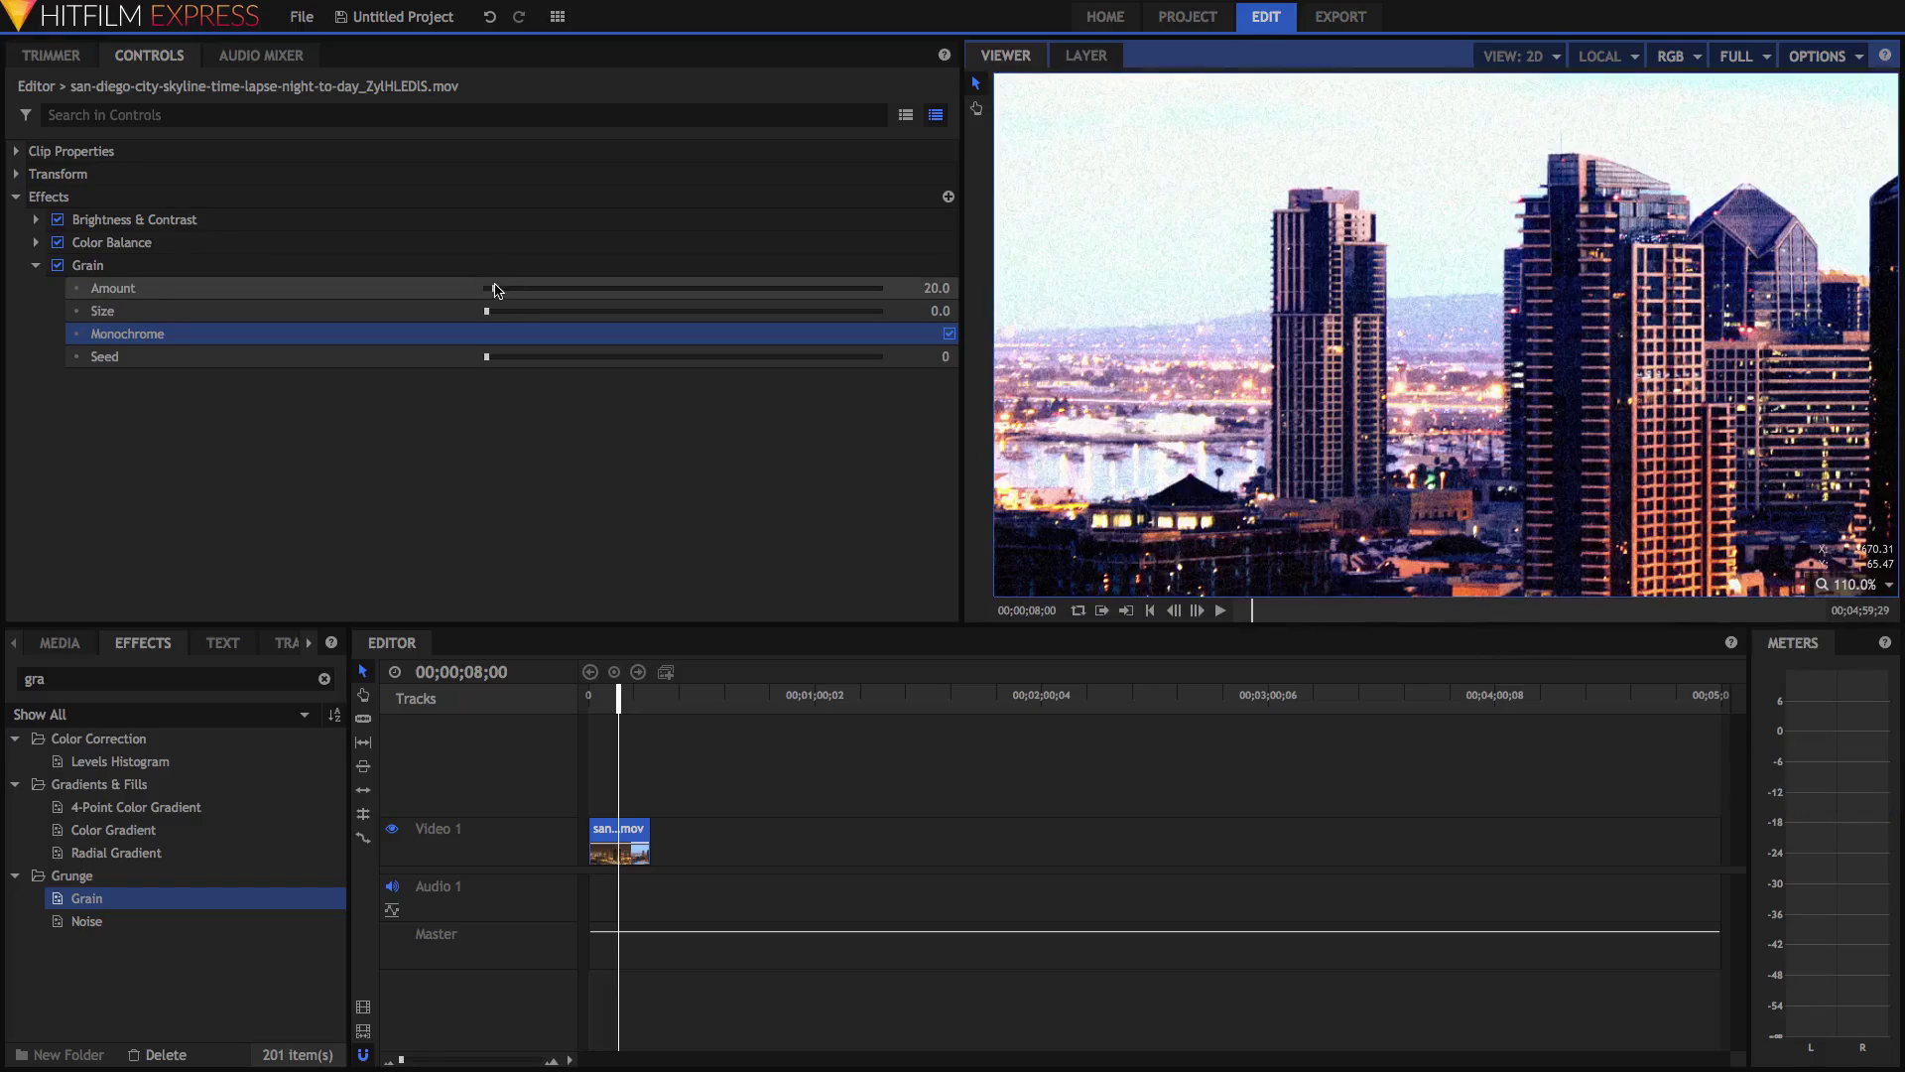
{"action": "left_click_drag", "start_coordinate": [493, 291], "coordinate": [531, 290]}
{"action": "left_click", "coordinate": [932, 286]}
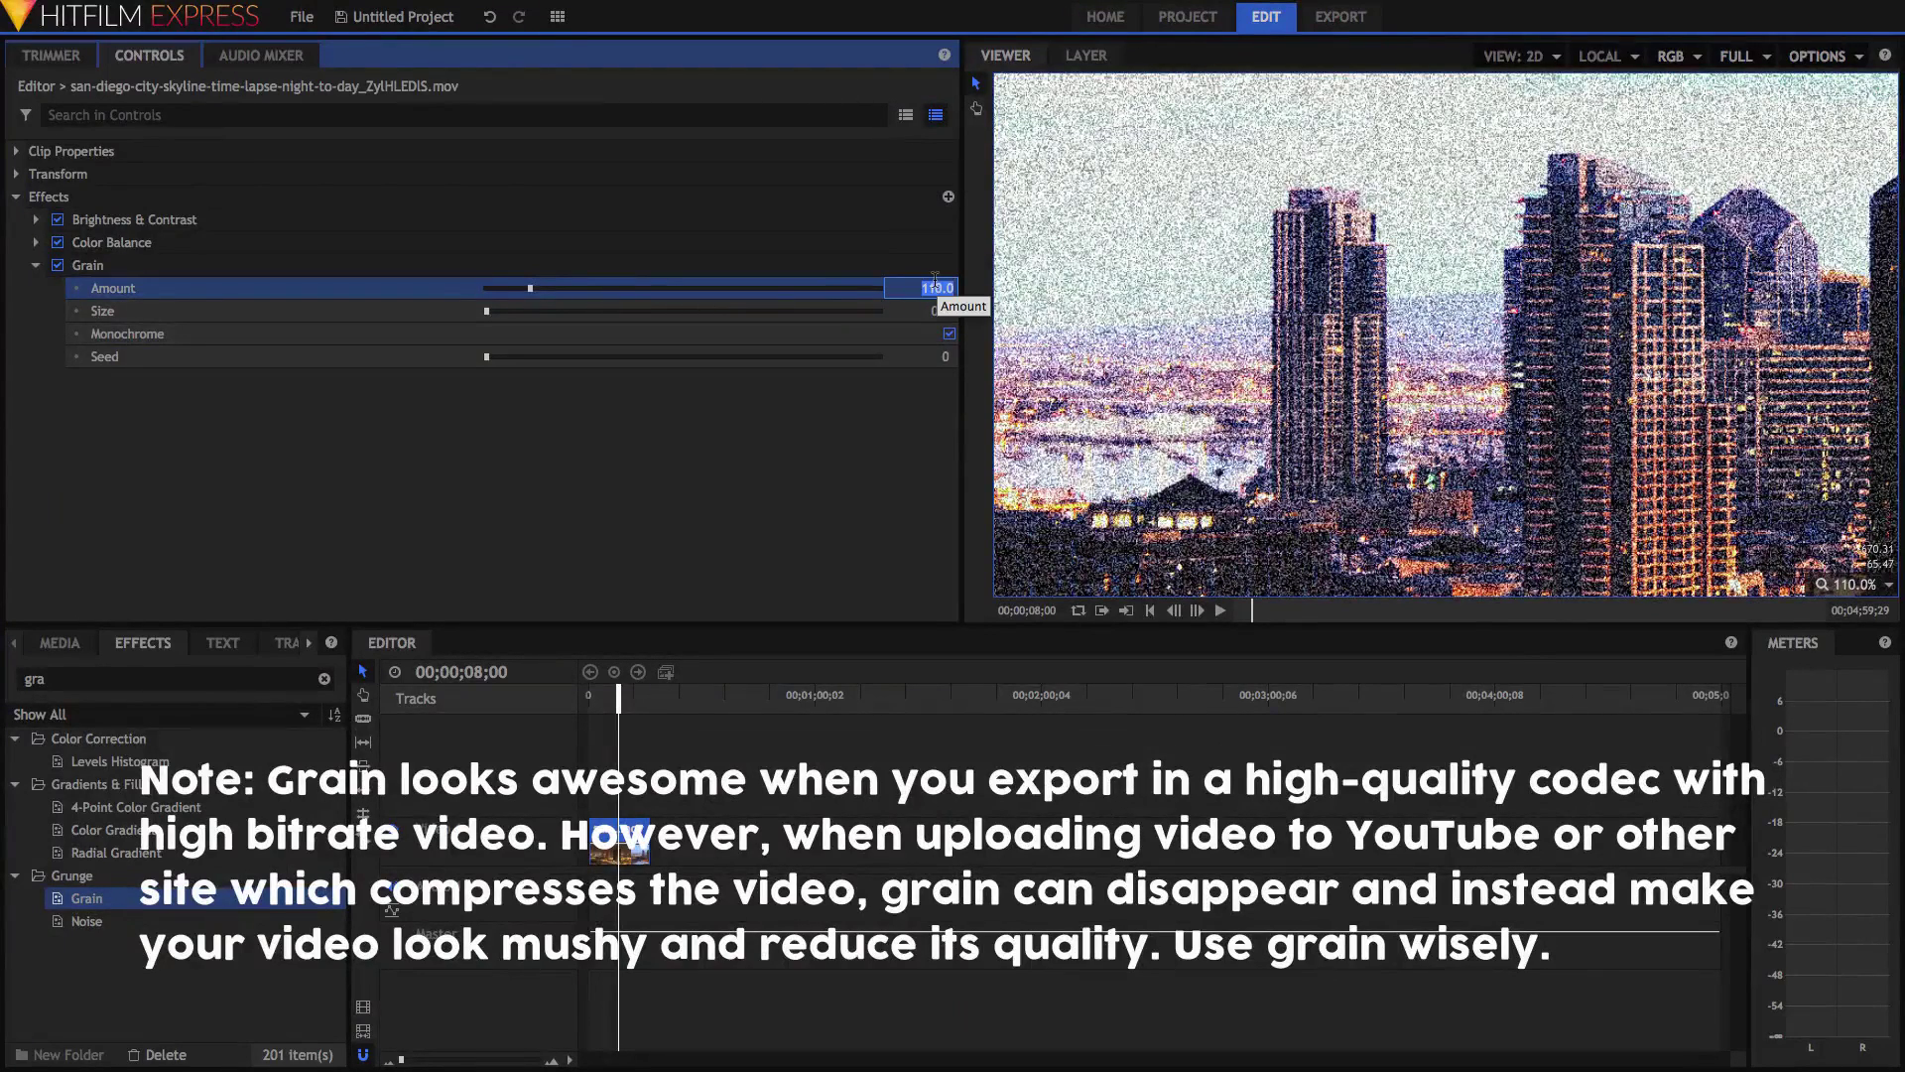
{"action": "type", "text": "20"}
{"action": "key", "text": "Return"}
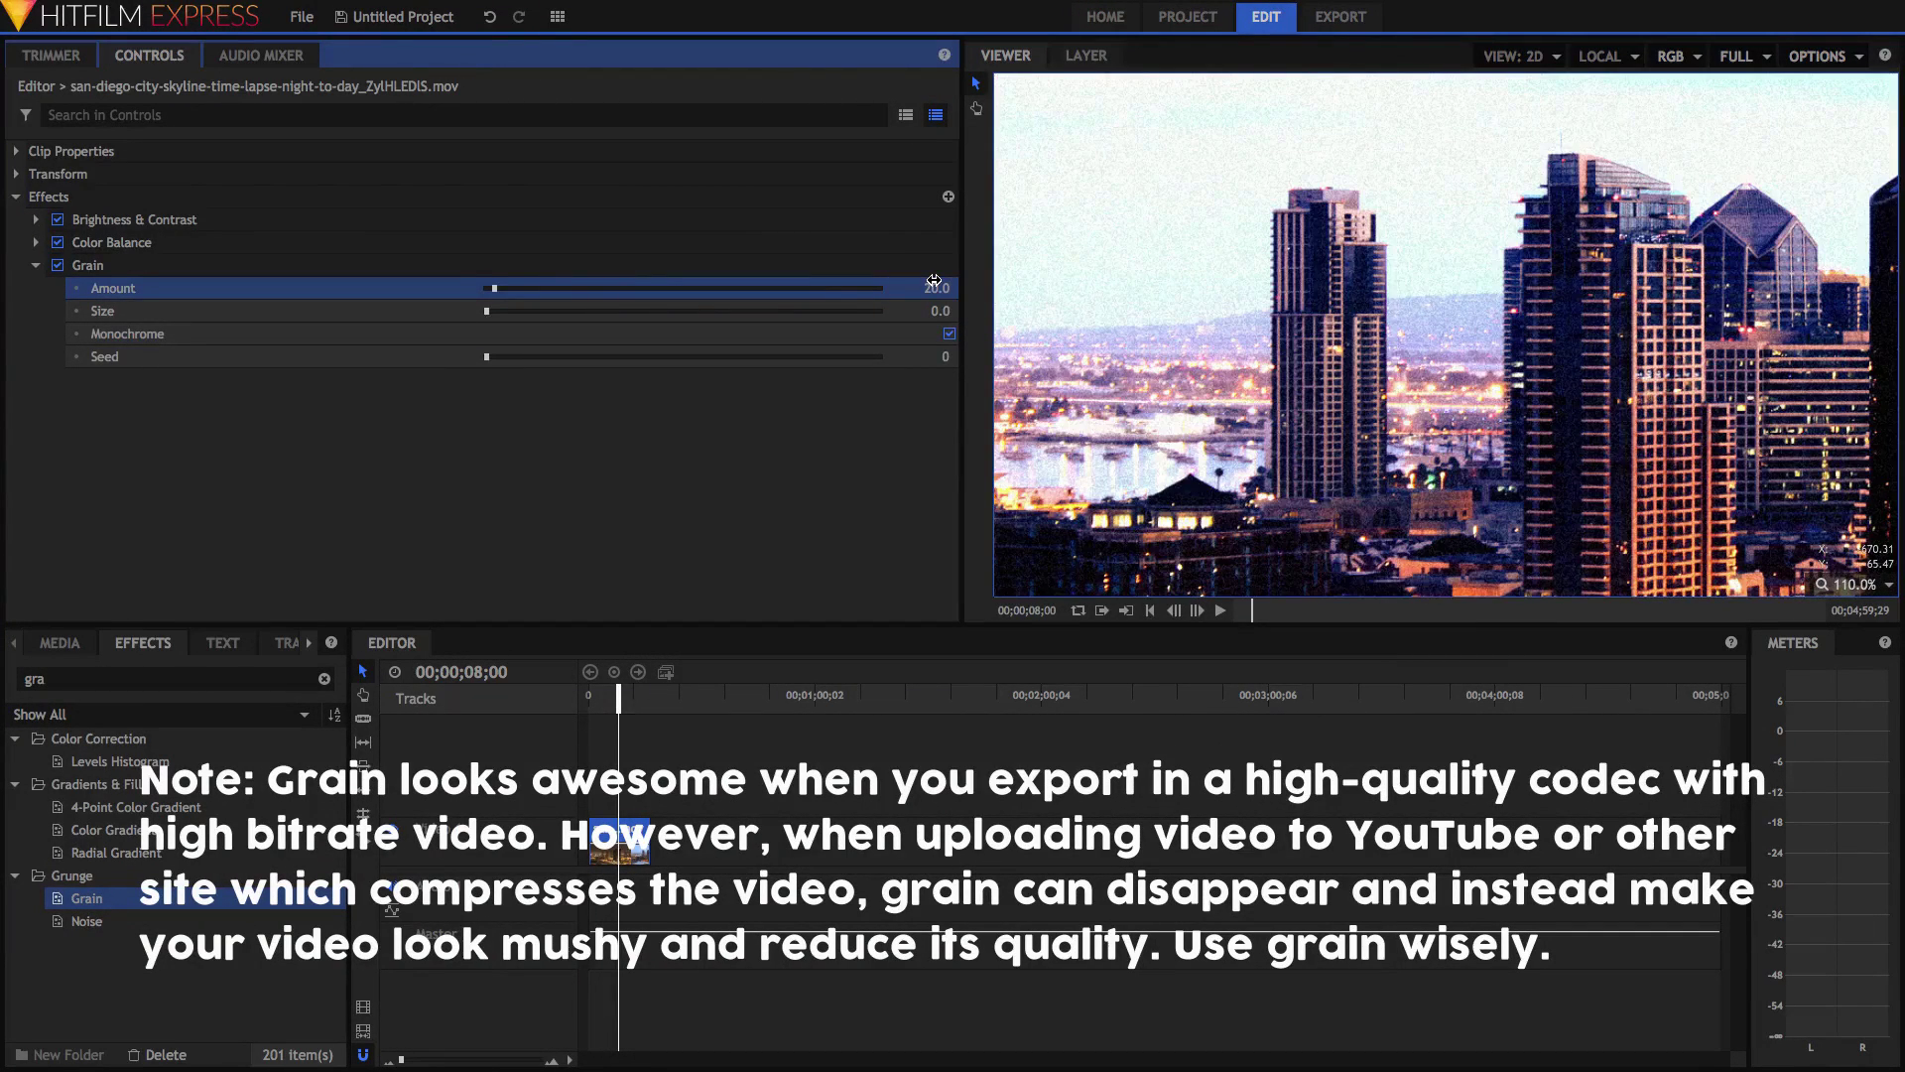
{"action": "left_click", "coordinate": [938, 287]}
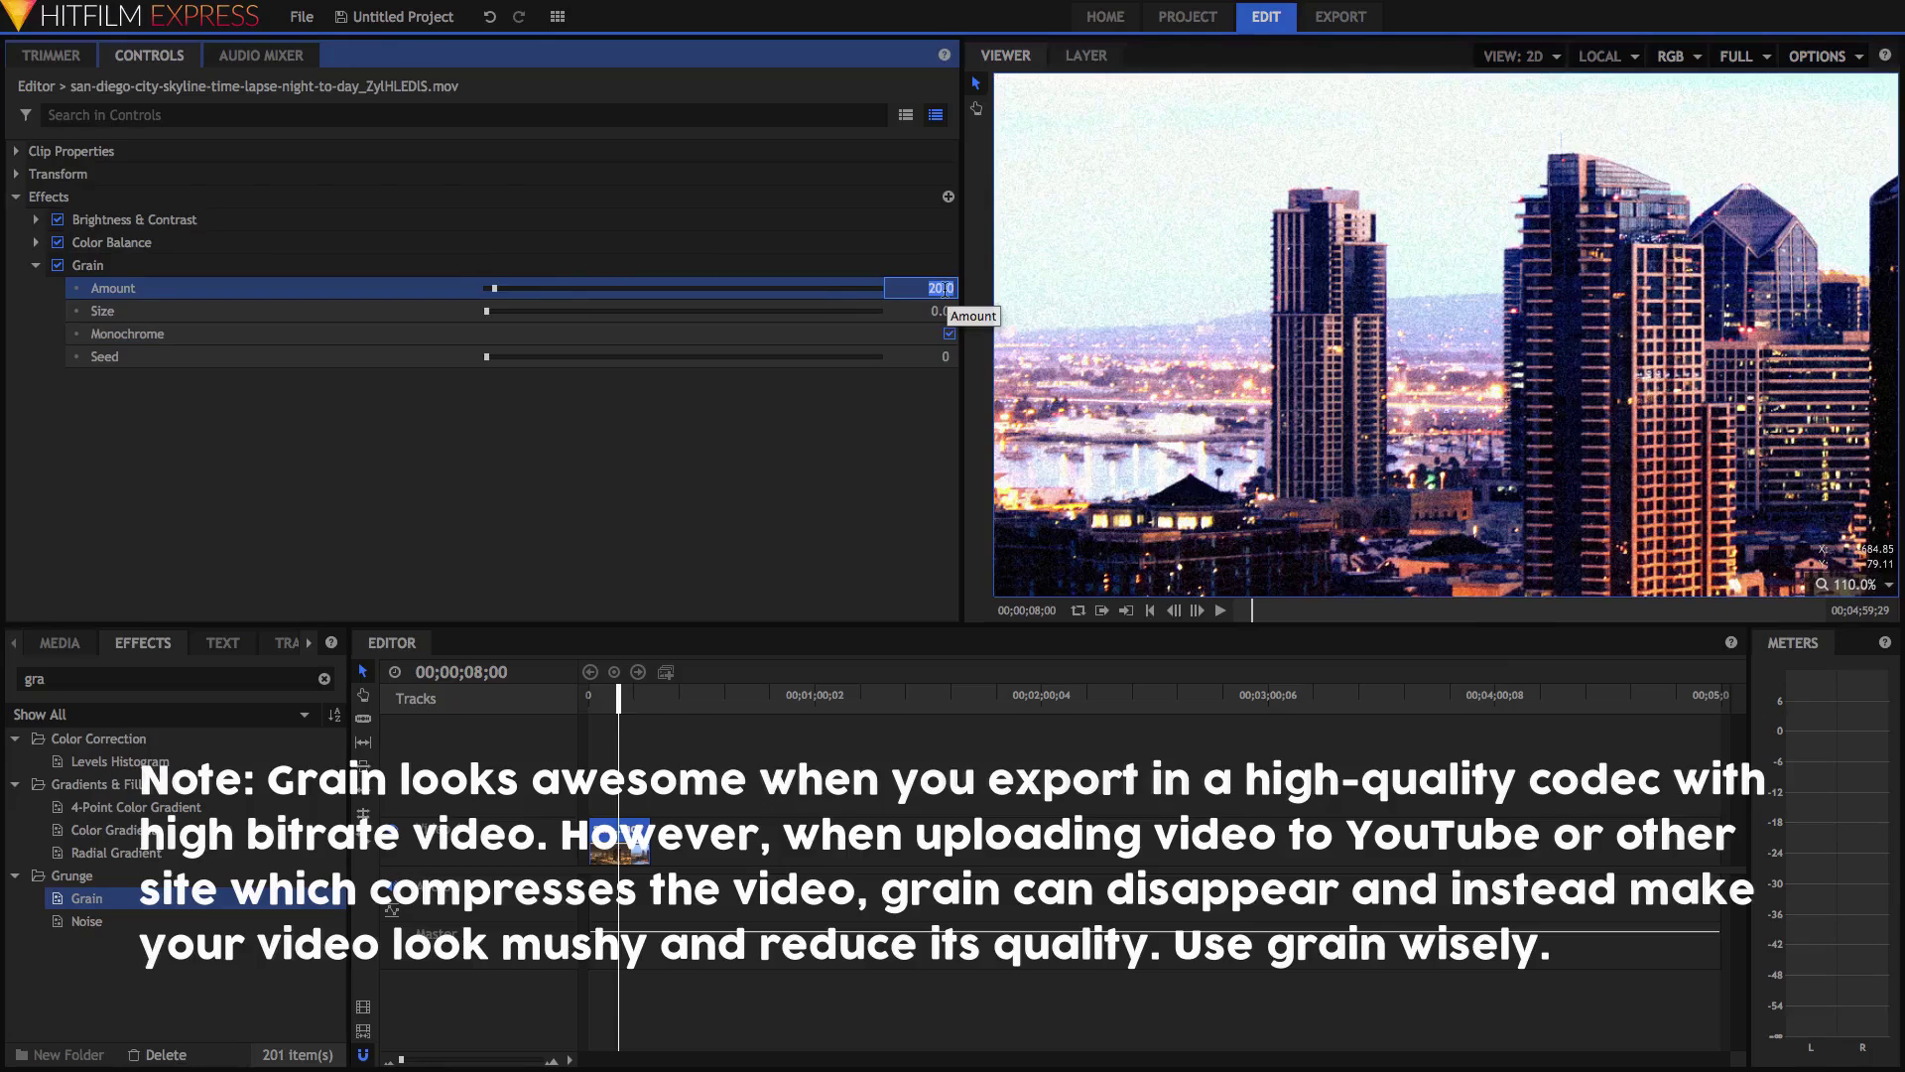
{"action": "type", "text": "15"}
{"action": "key", "text": "Return"}
{"action": "scroll", "coordinate": [1438, 397], "scroll_direction": "down", "scroll_amount": 2}
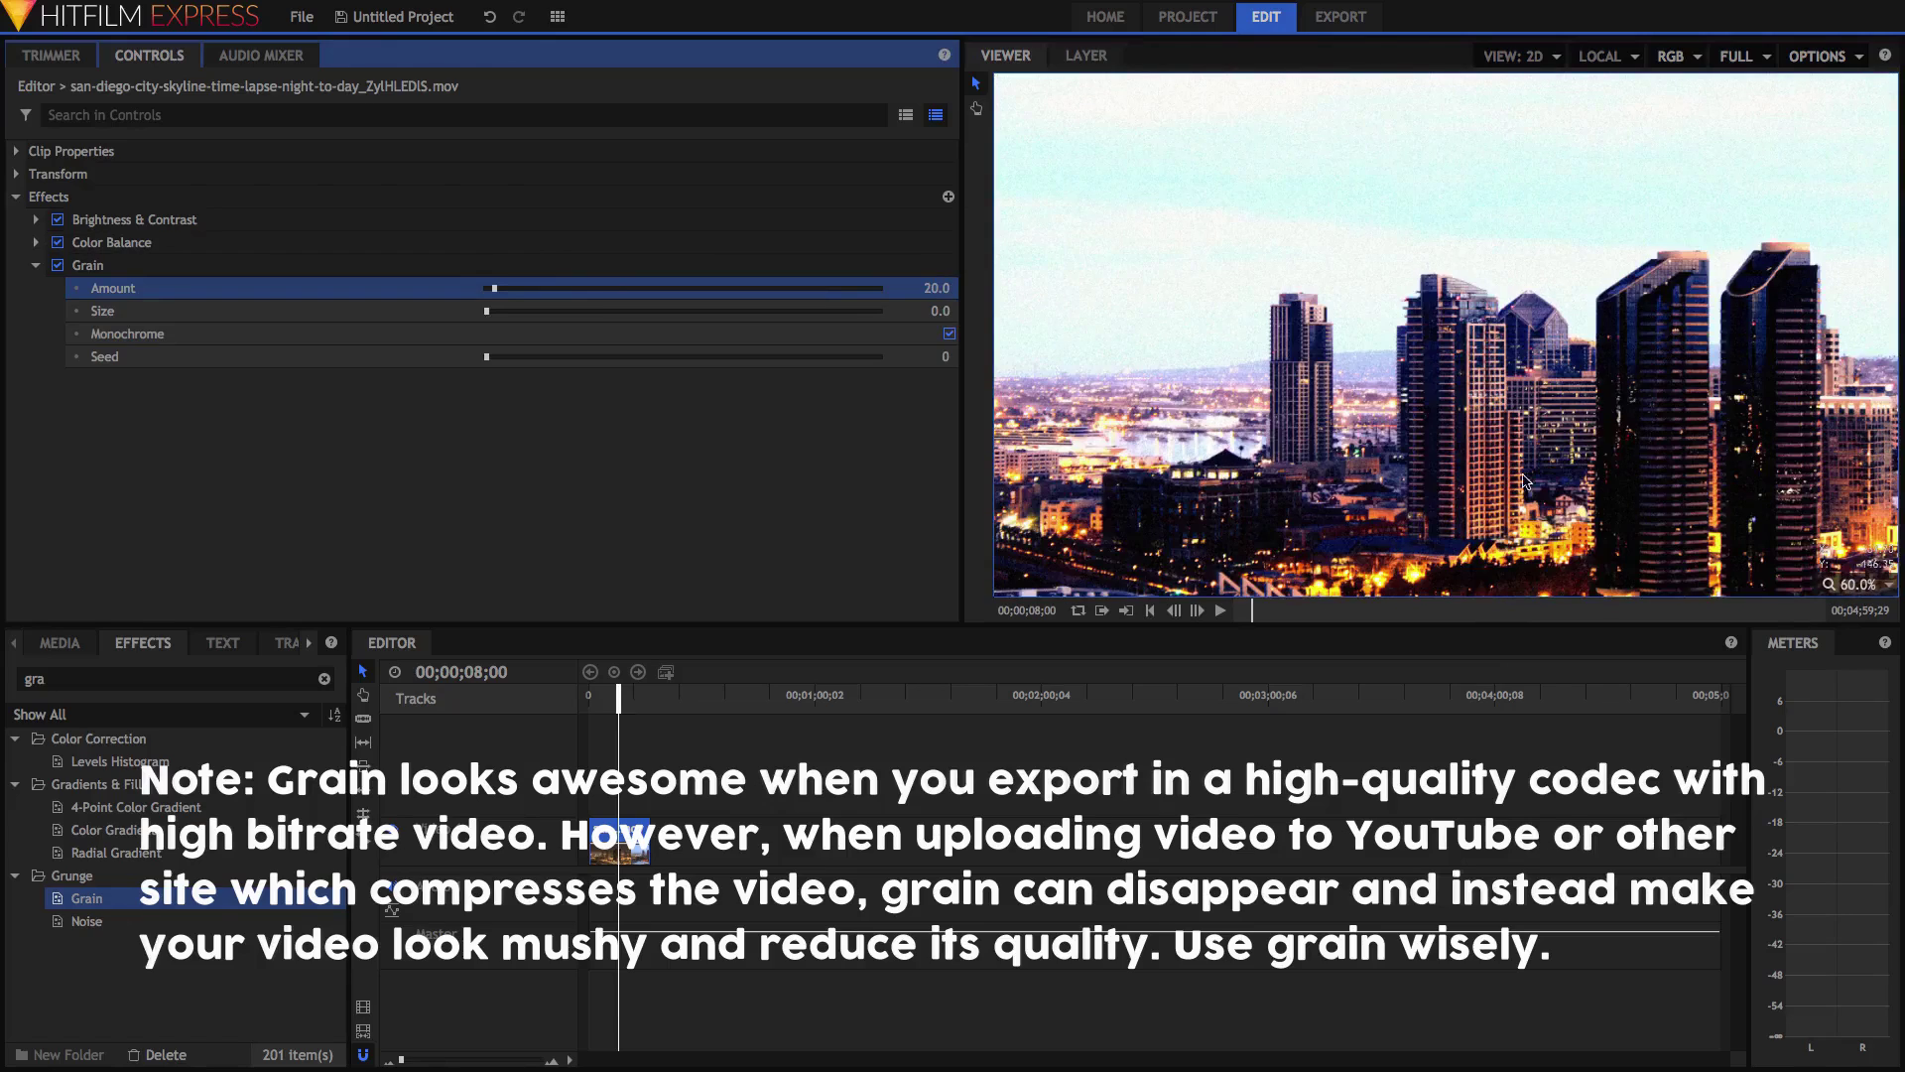
{"action": "left_click", "coordinate": [1855, 585]}
{"action": "left_click", "coordinate": [1864, 794]}
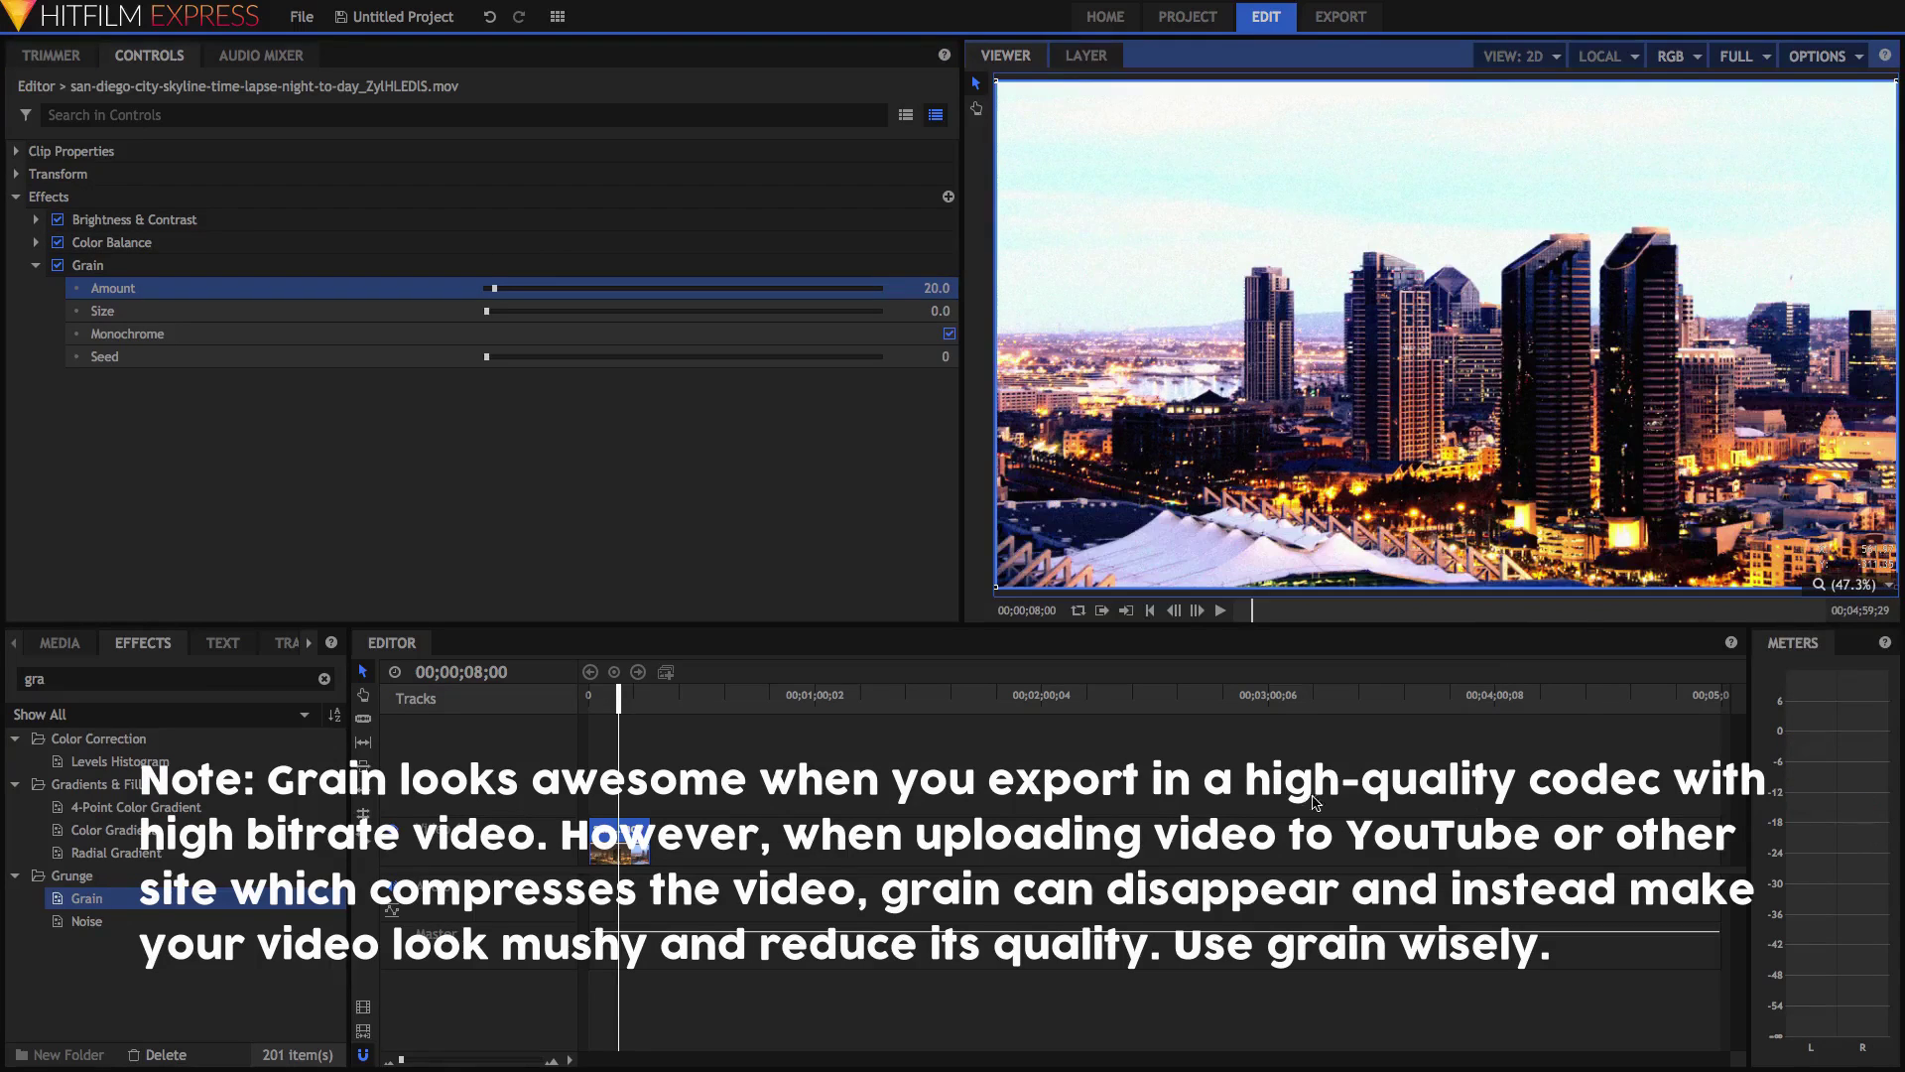
{"action": "left_click_drag", "start_coordinate": [615, 699], "coordinate": [554, 698]}
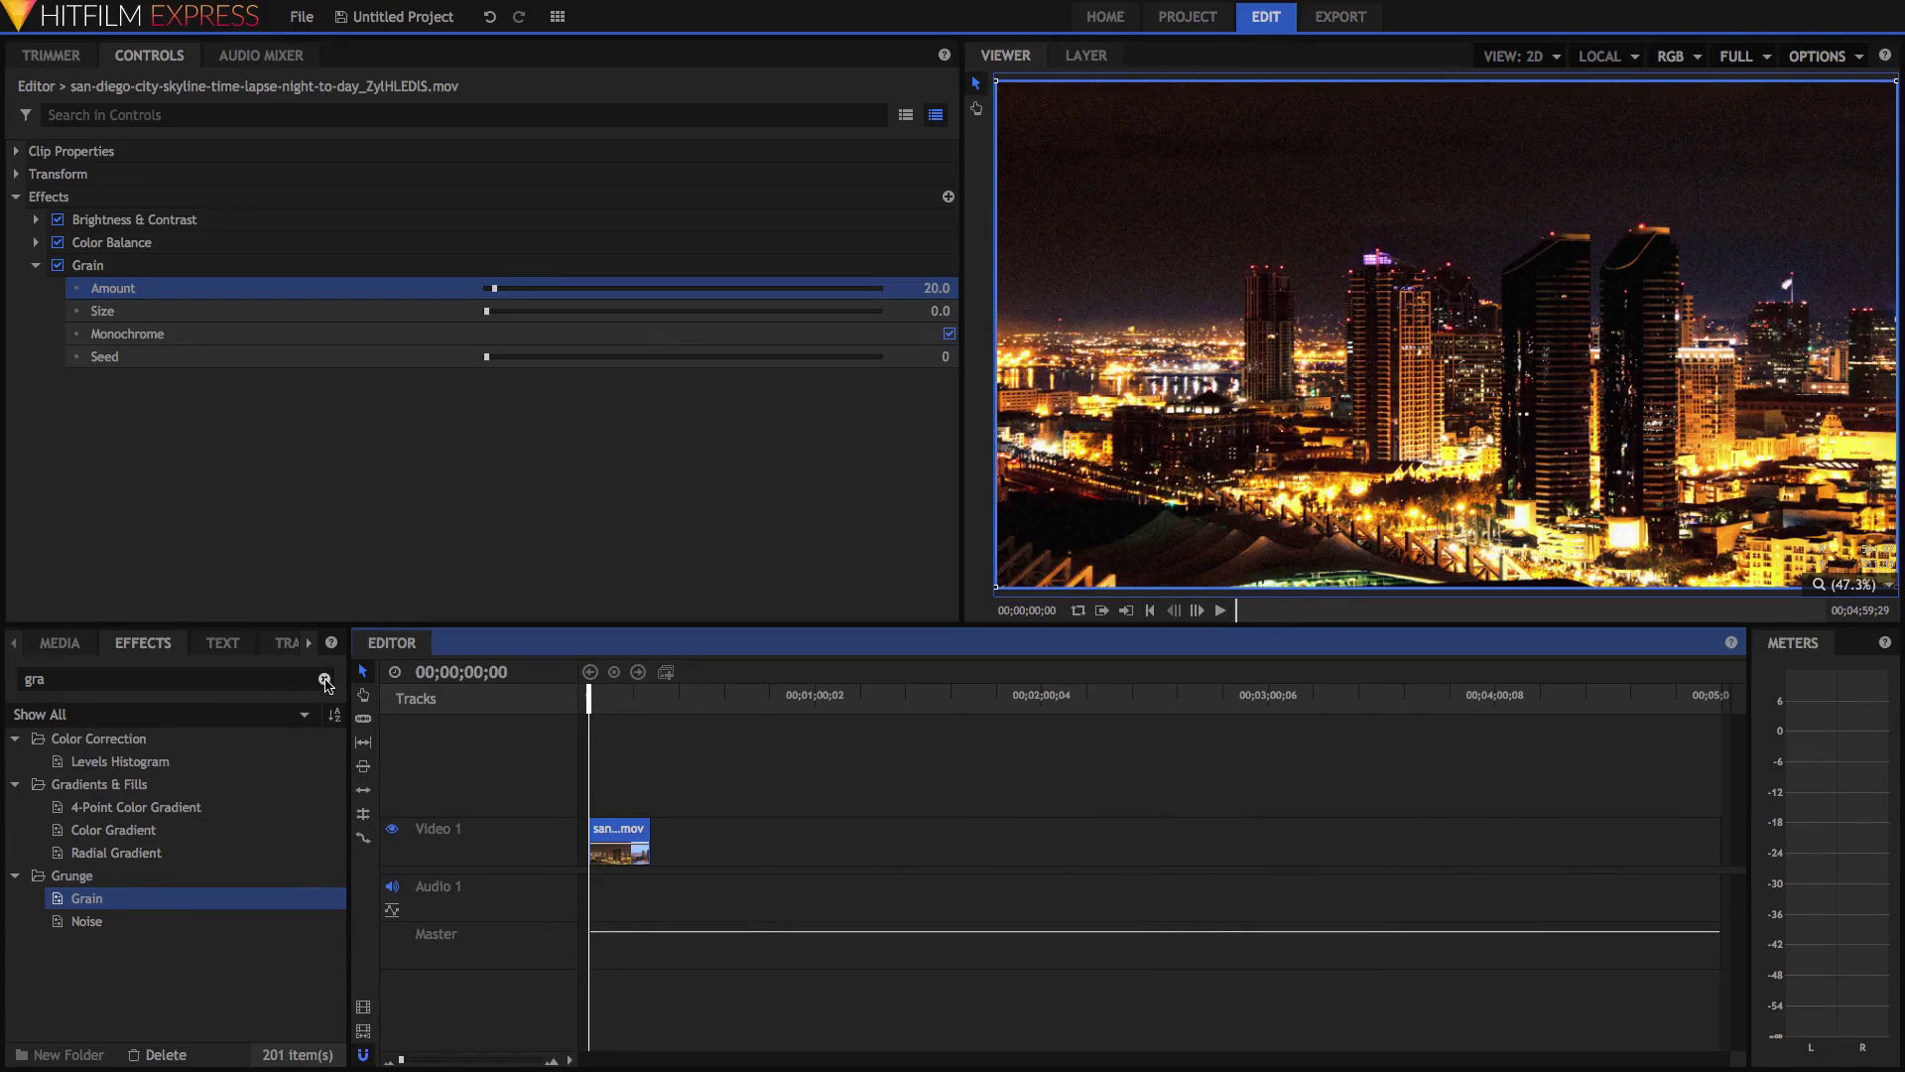
Step: Search 'let' and drop the Letterbox effect into the clip's stack beneath Grain
{"action": "left_click", "coordinate": [324, 681]}
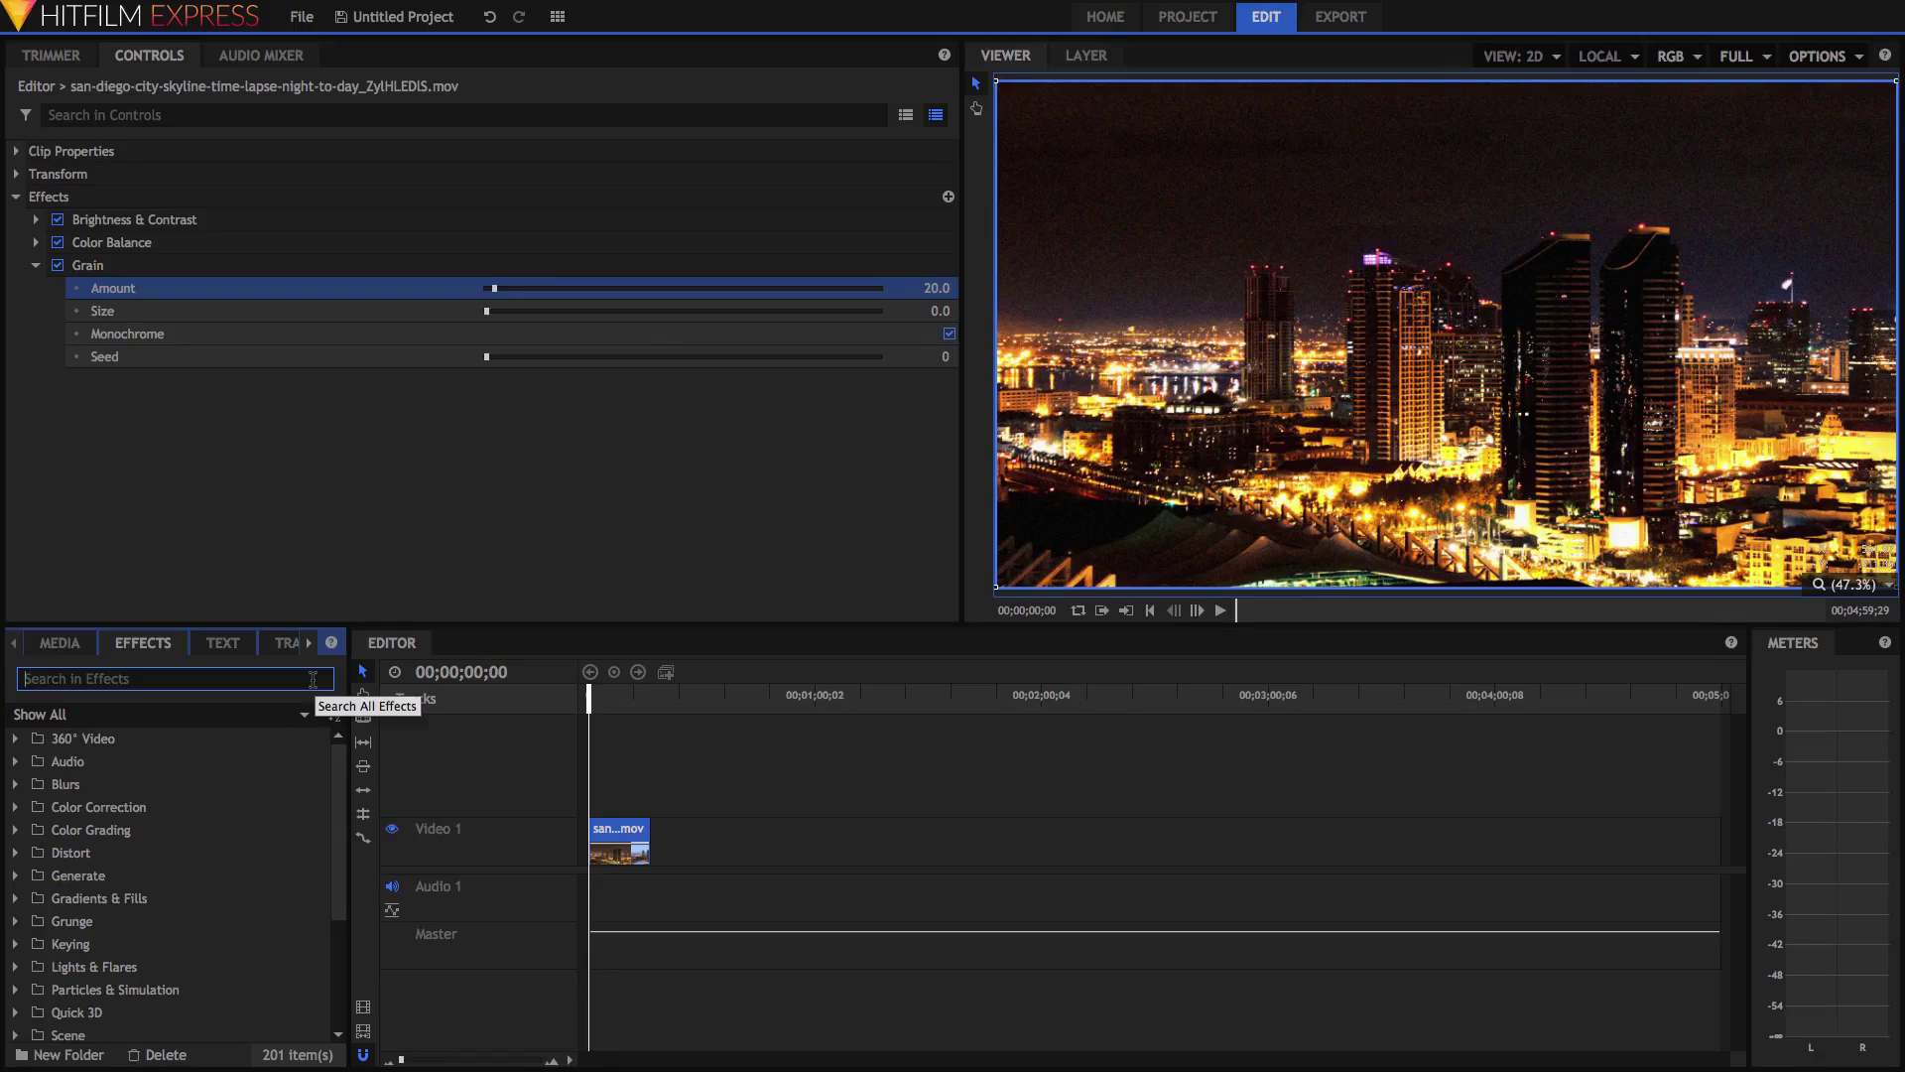
{"action": "type", "text": "letter"}
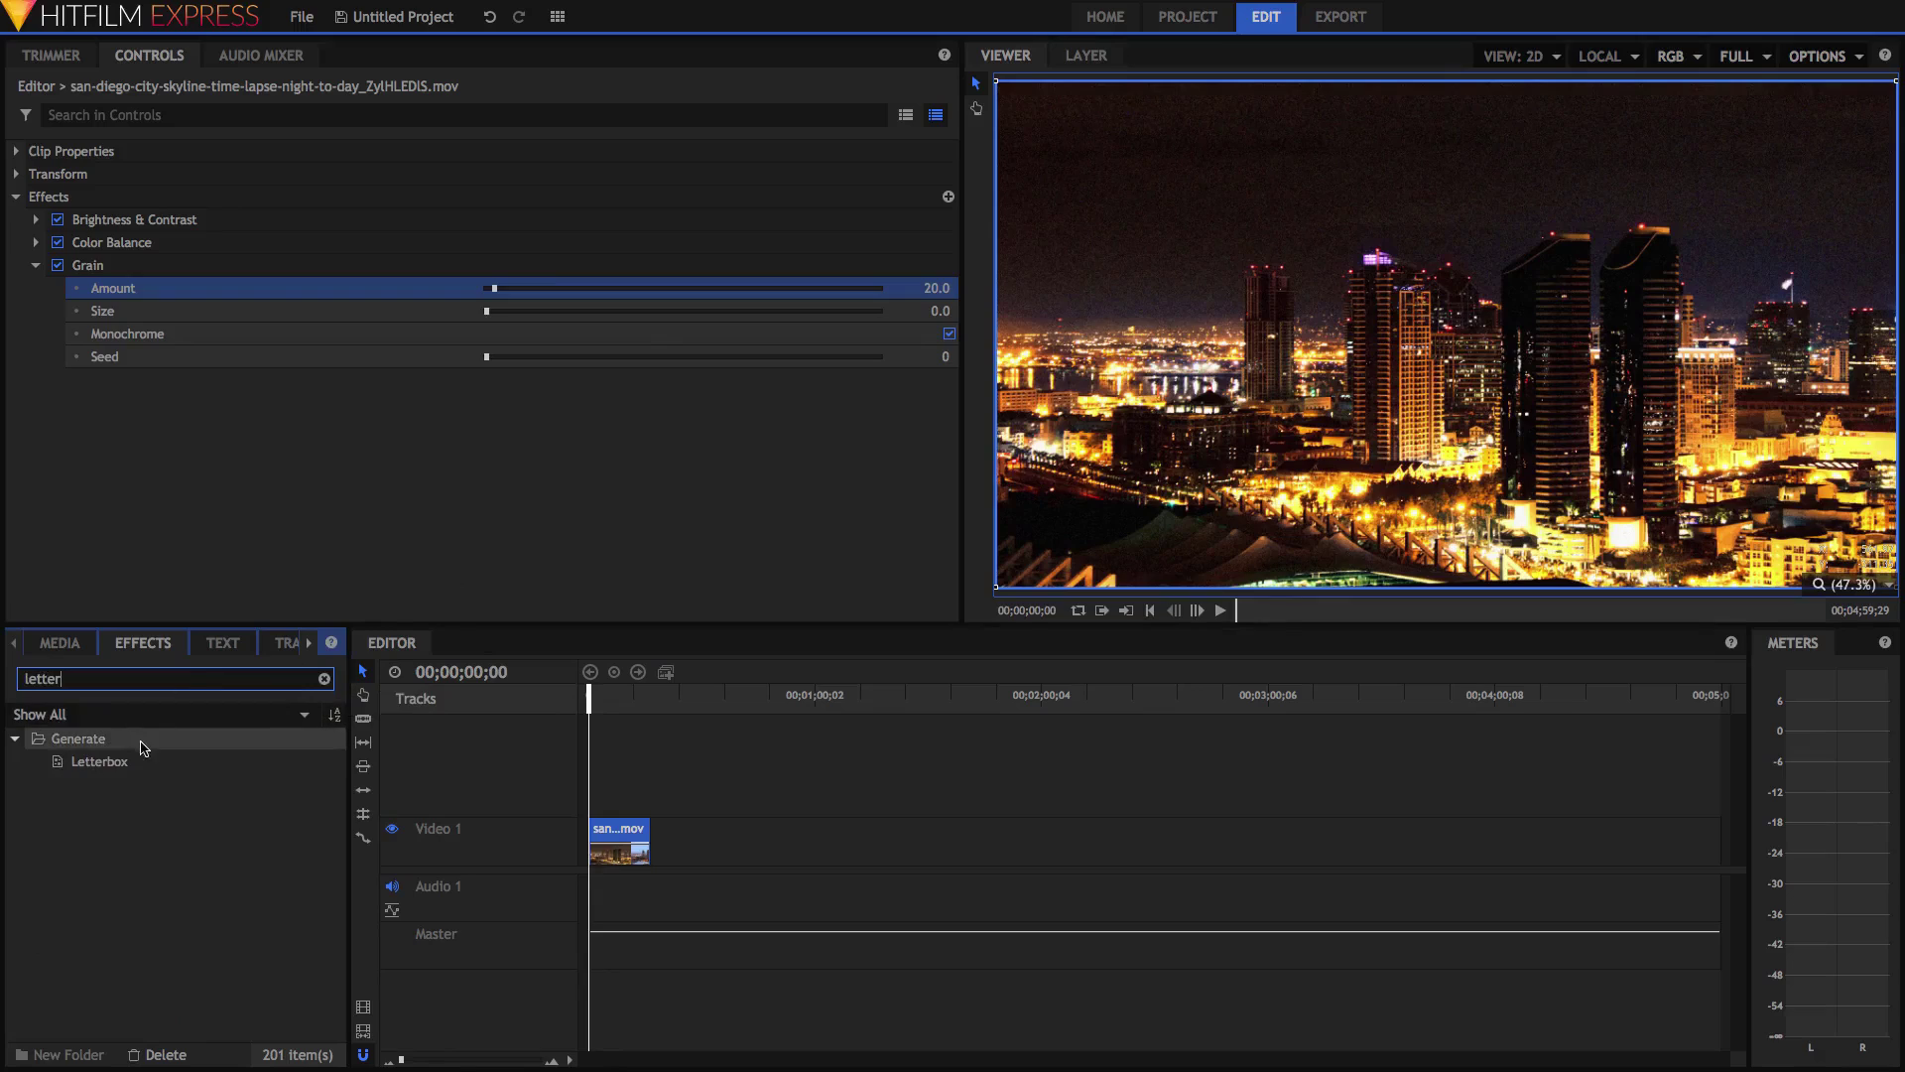
{"action": "left_click_drag", "start_coordinate": [139, 761], "coordinate": [127, 361]}
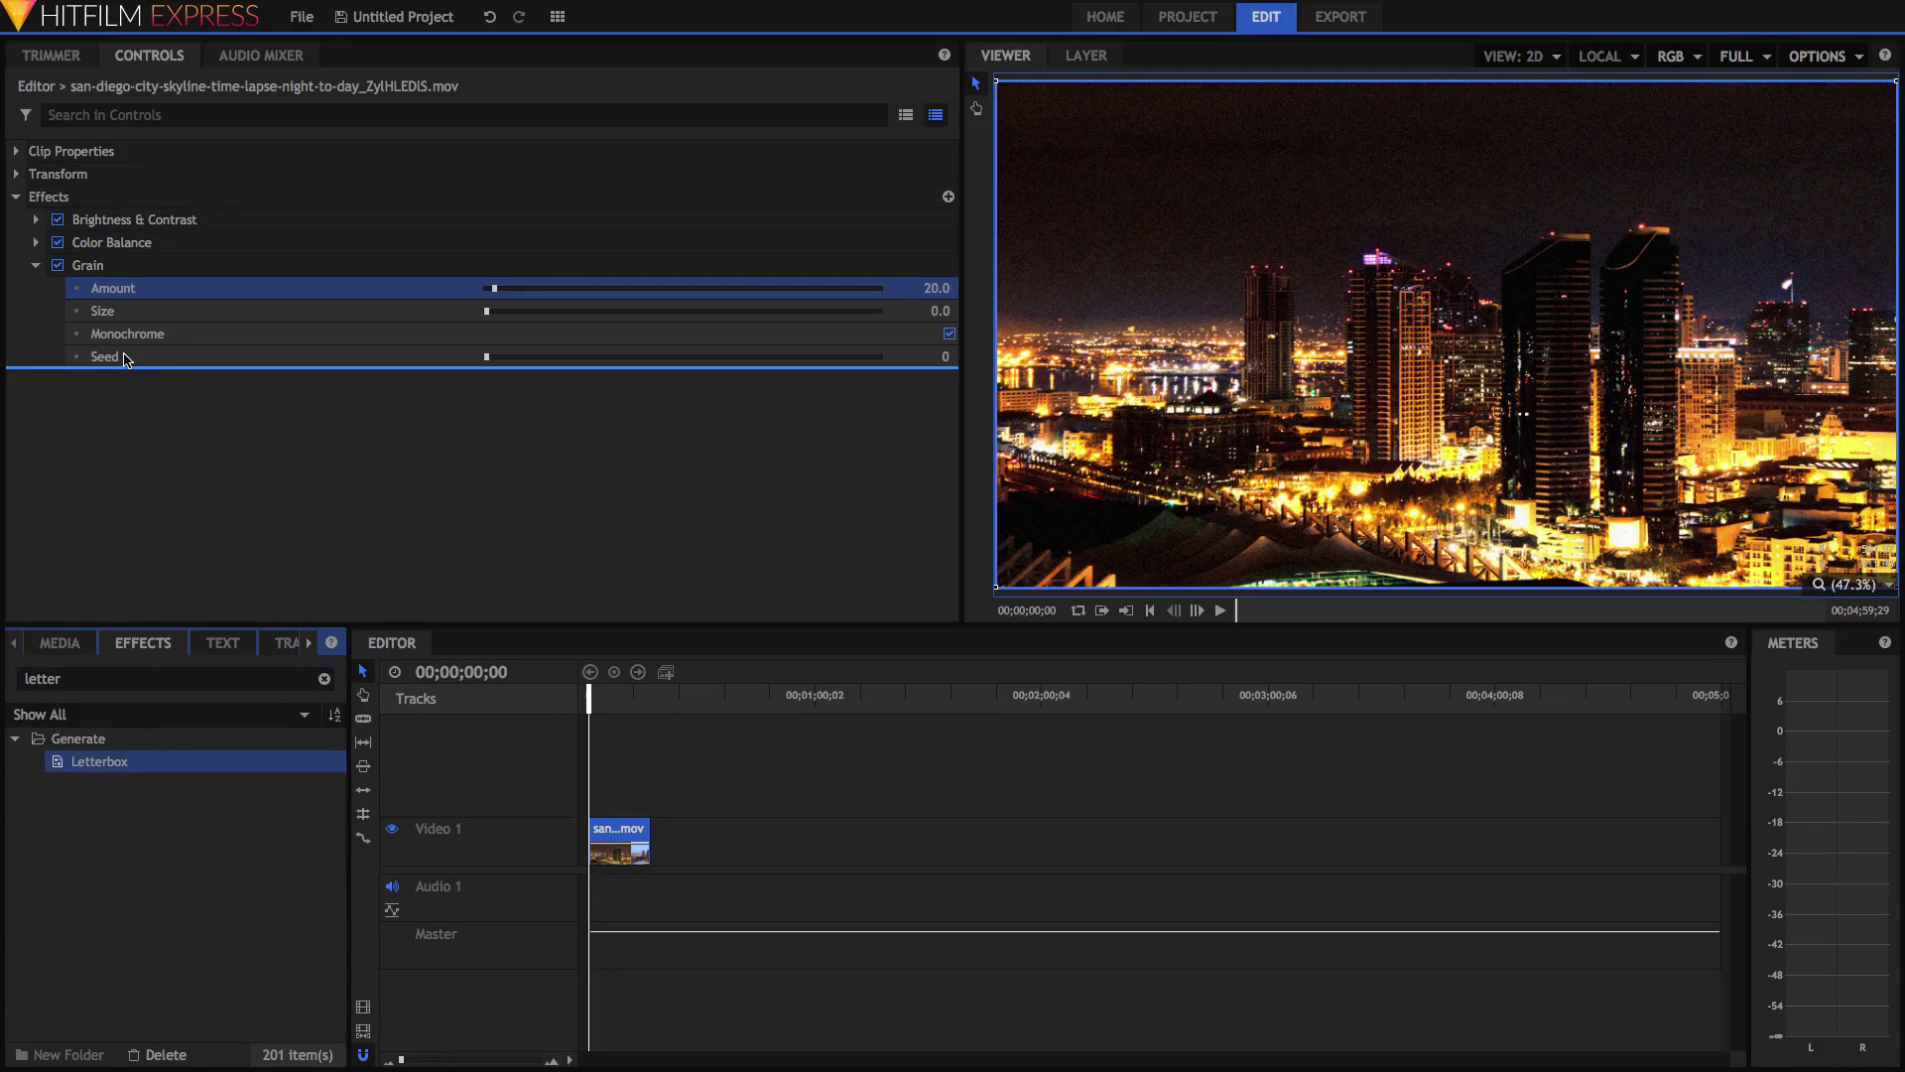
{"action": "left_click_drag", "start_coordinate": [127, 360], "coordinate": [124, 363]}
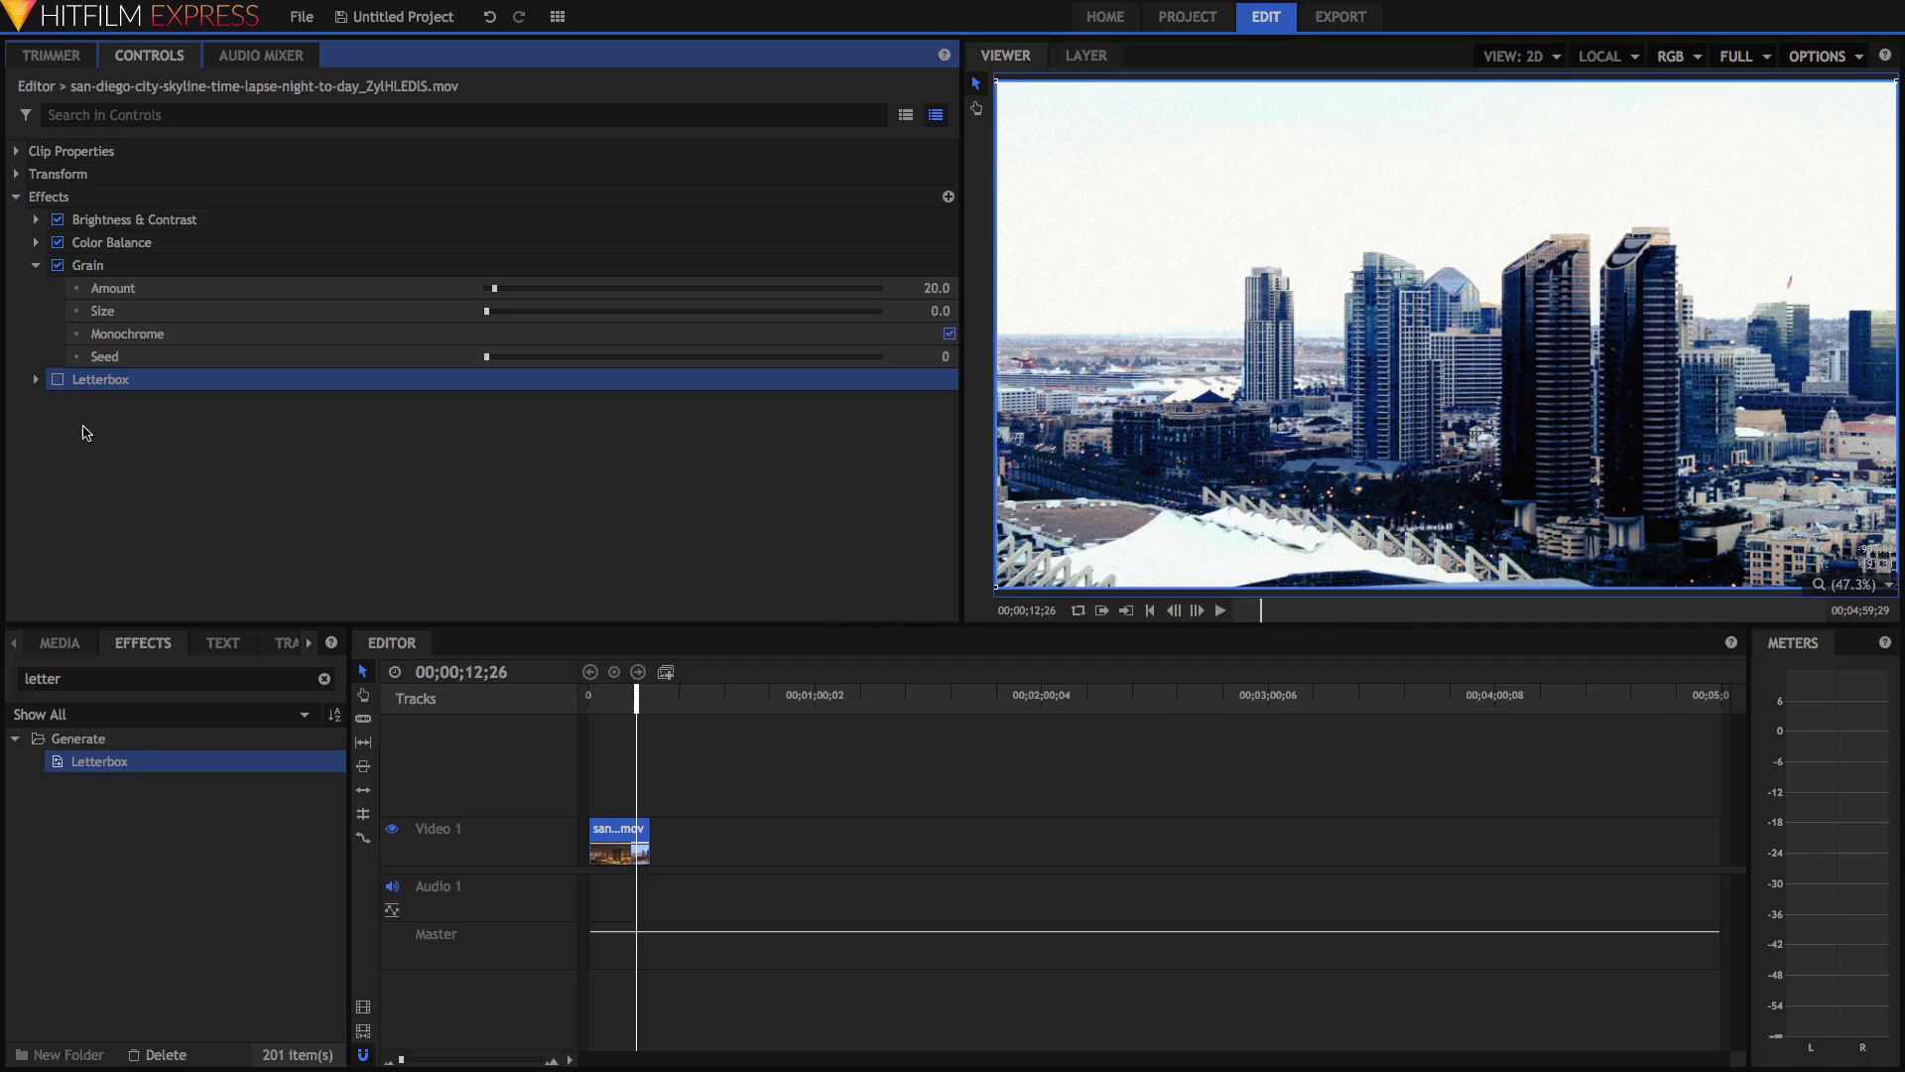
Step: Enable Letterbox, try a 4:3 ratio, settle on 2.35:1, and return to frame 00;00;00;00
{"action": "left_click", "coordinate": [57, 380]}
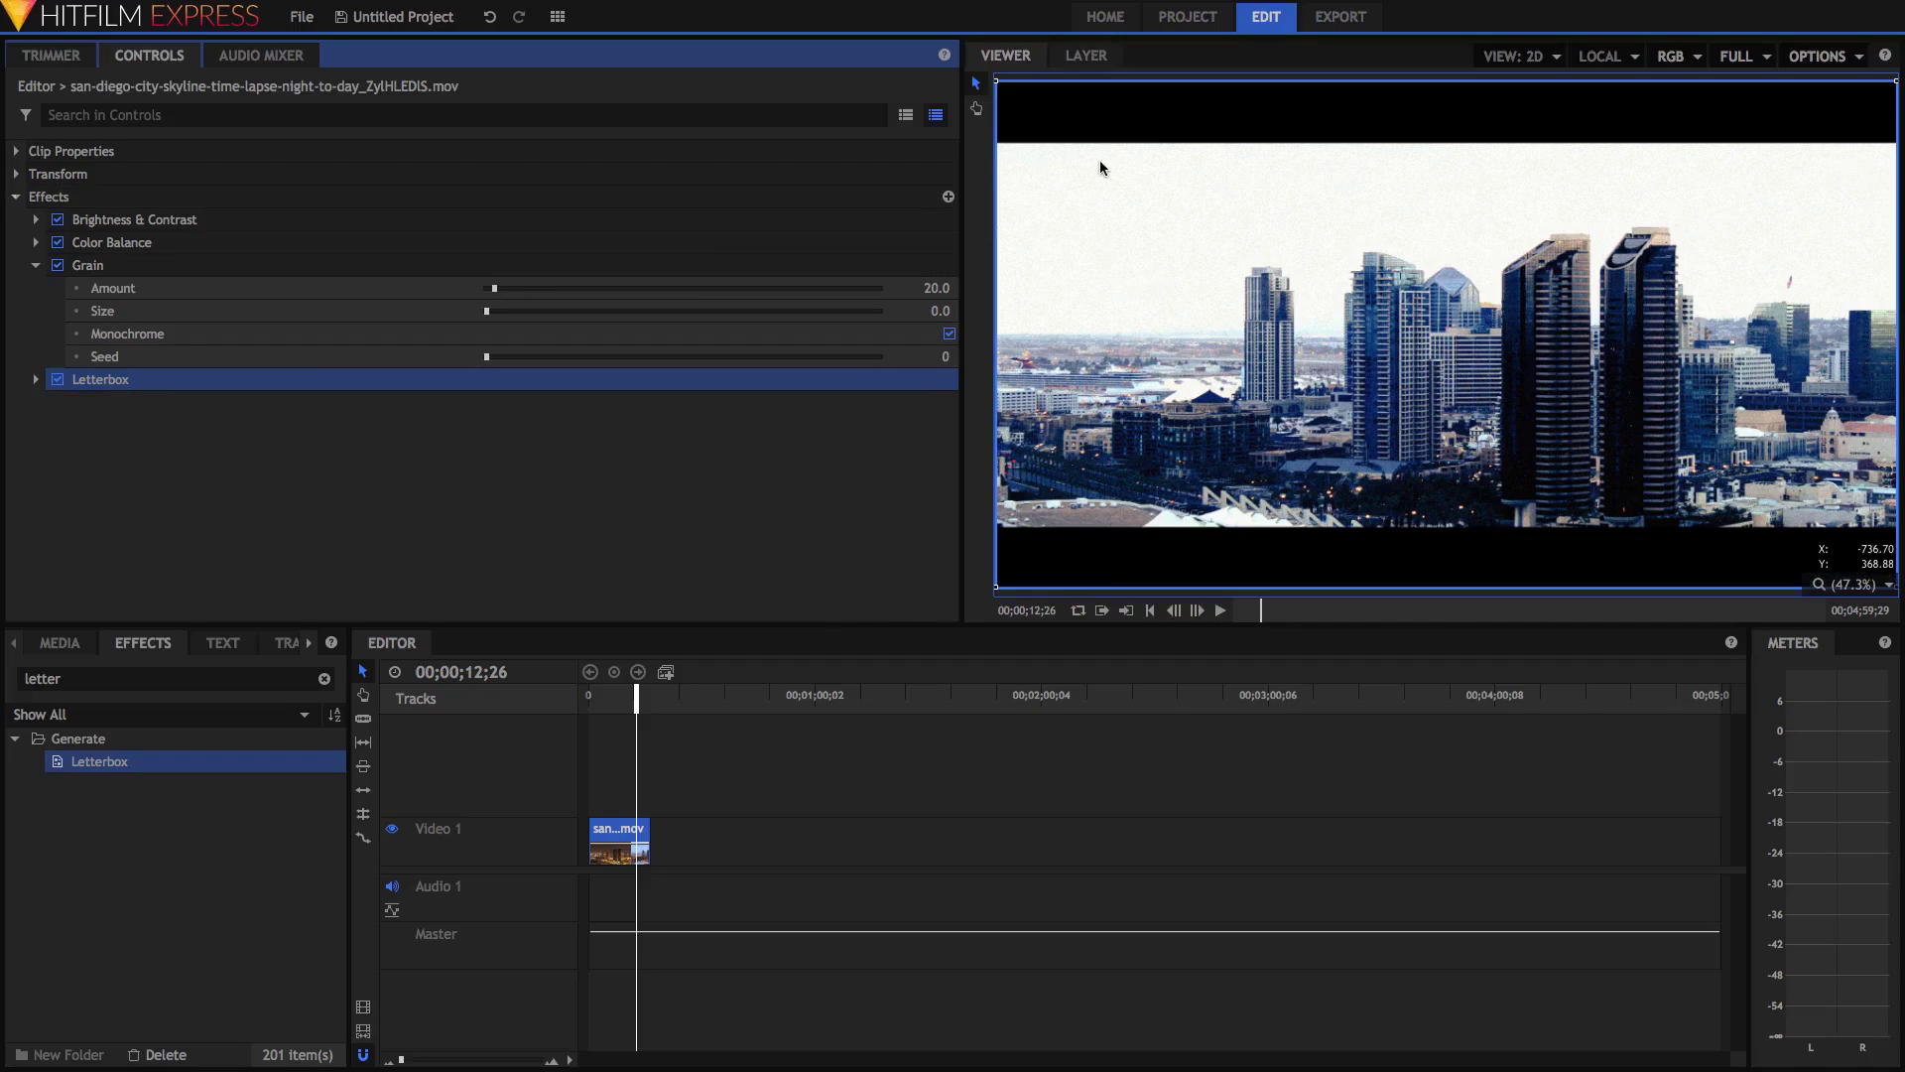
{"action": "left_click", "coordinate": [36, 379]}
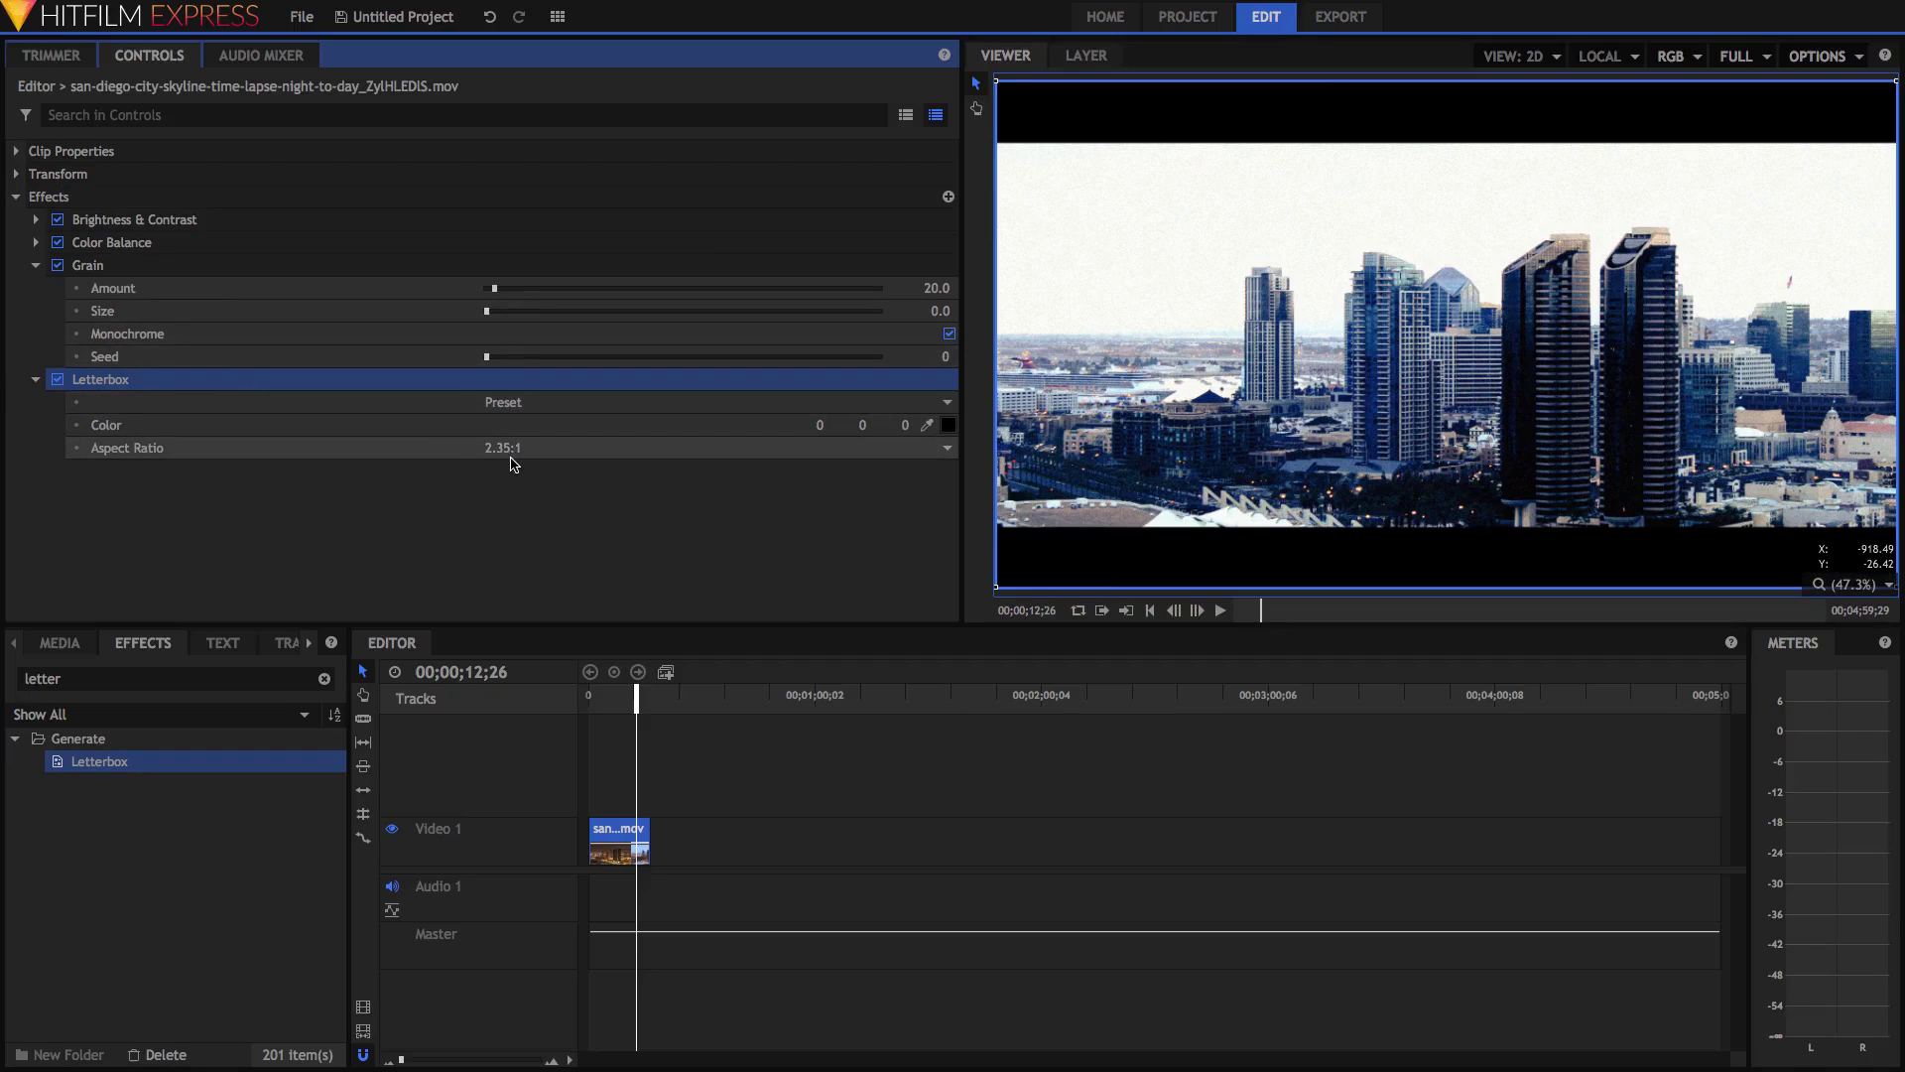
{"action": "left_click", "coordinate": [508, 451]}
{"action": "left_click", "coordinate": [518, 489]}
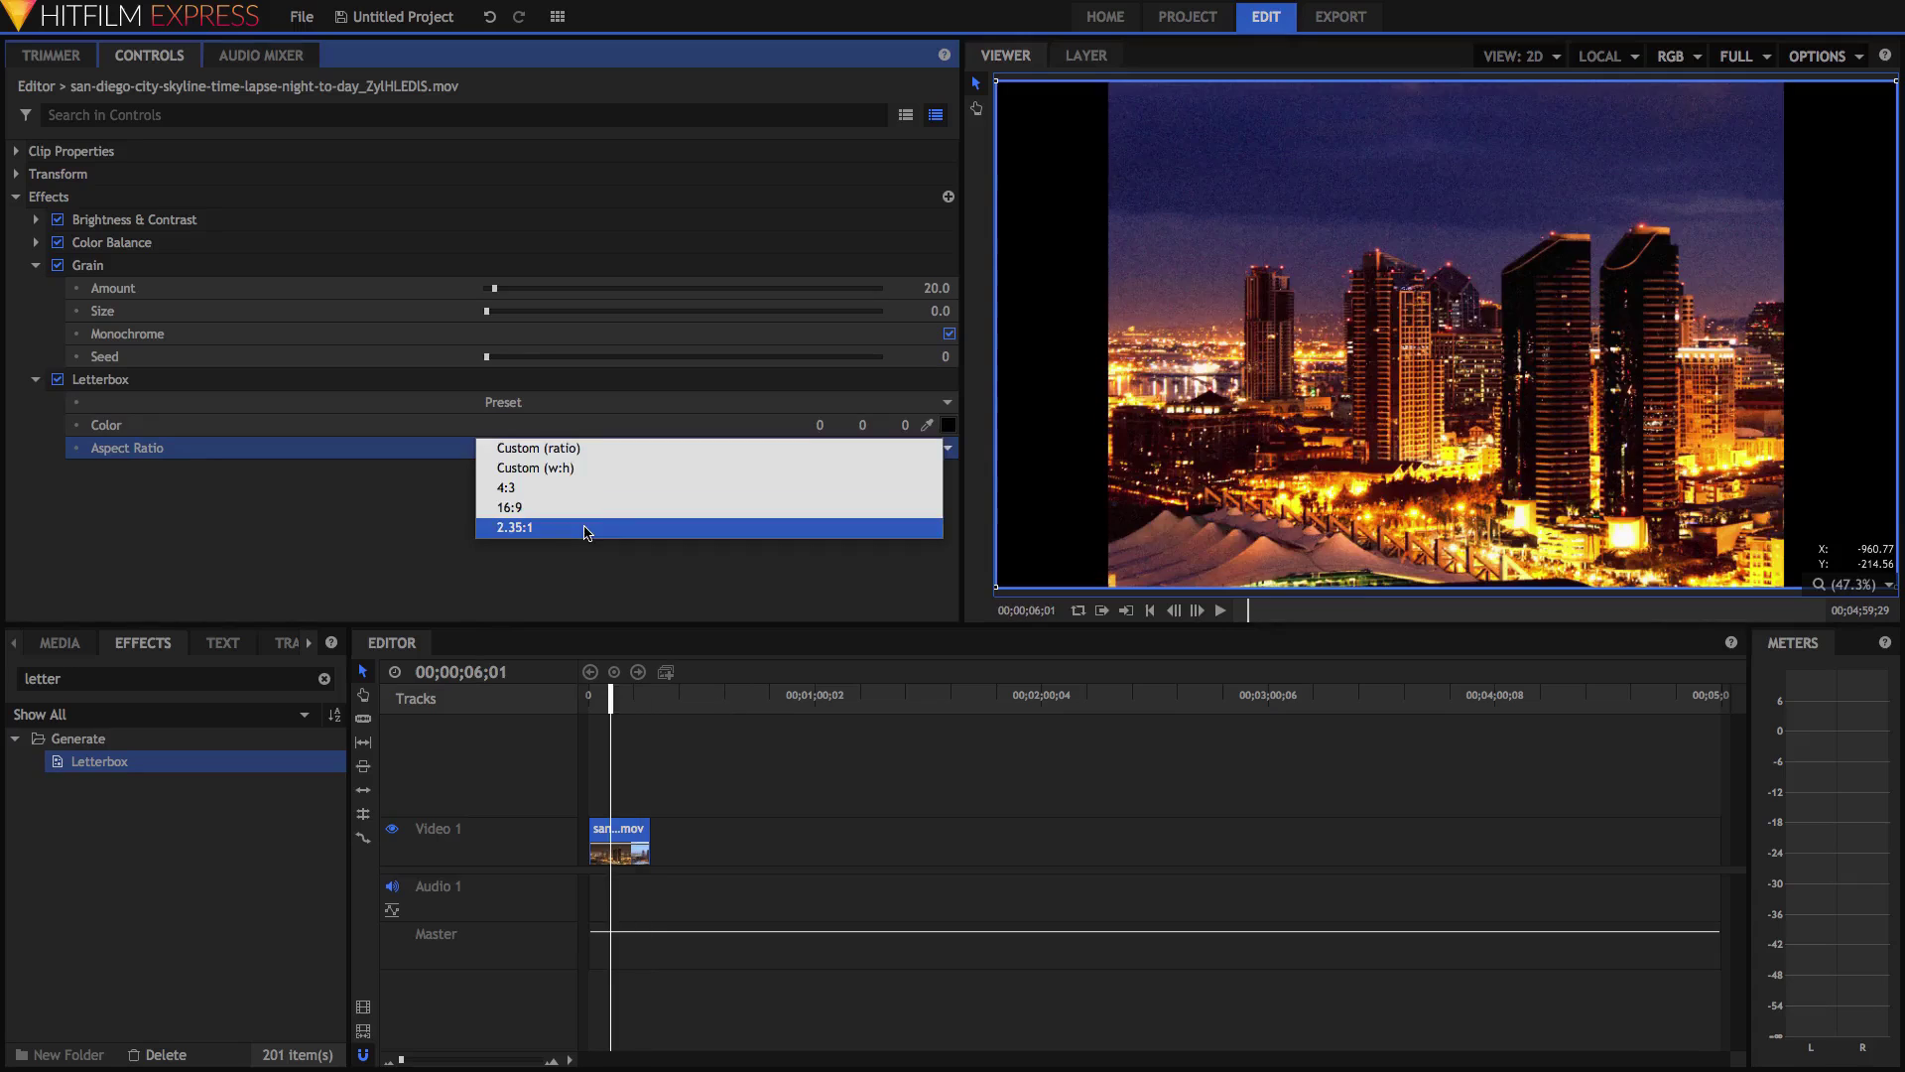
{"action": "left_click", "coordinate": [516, 530]}
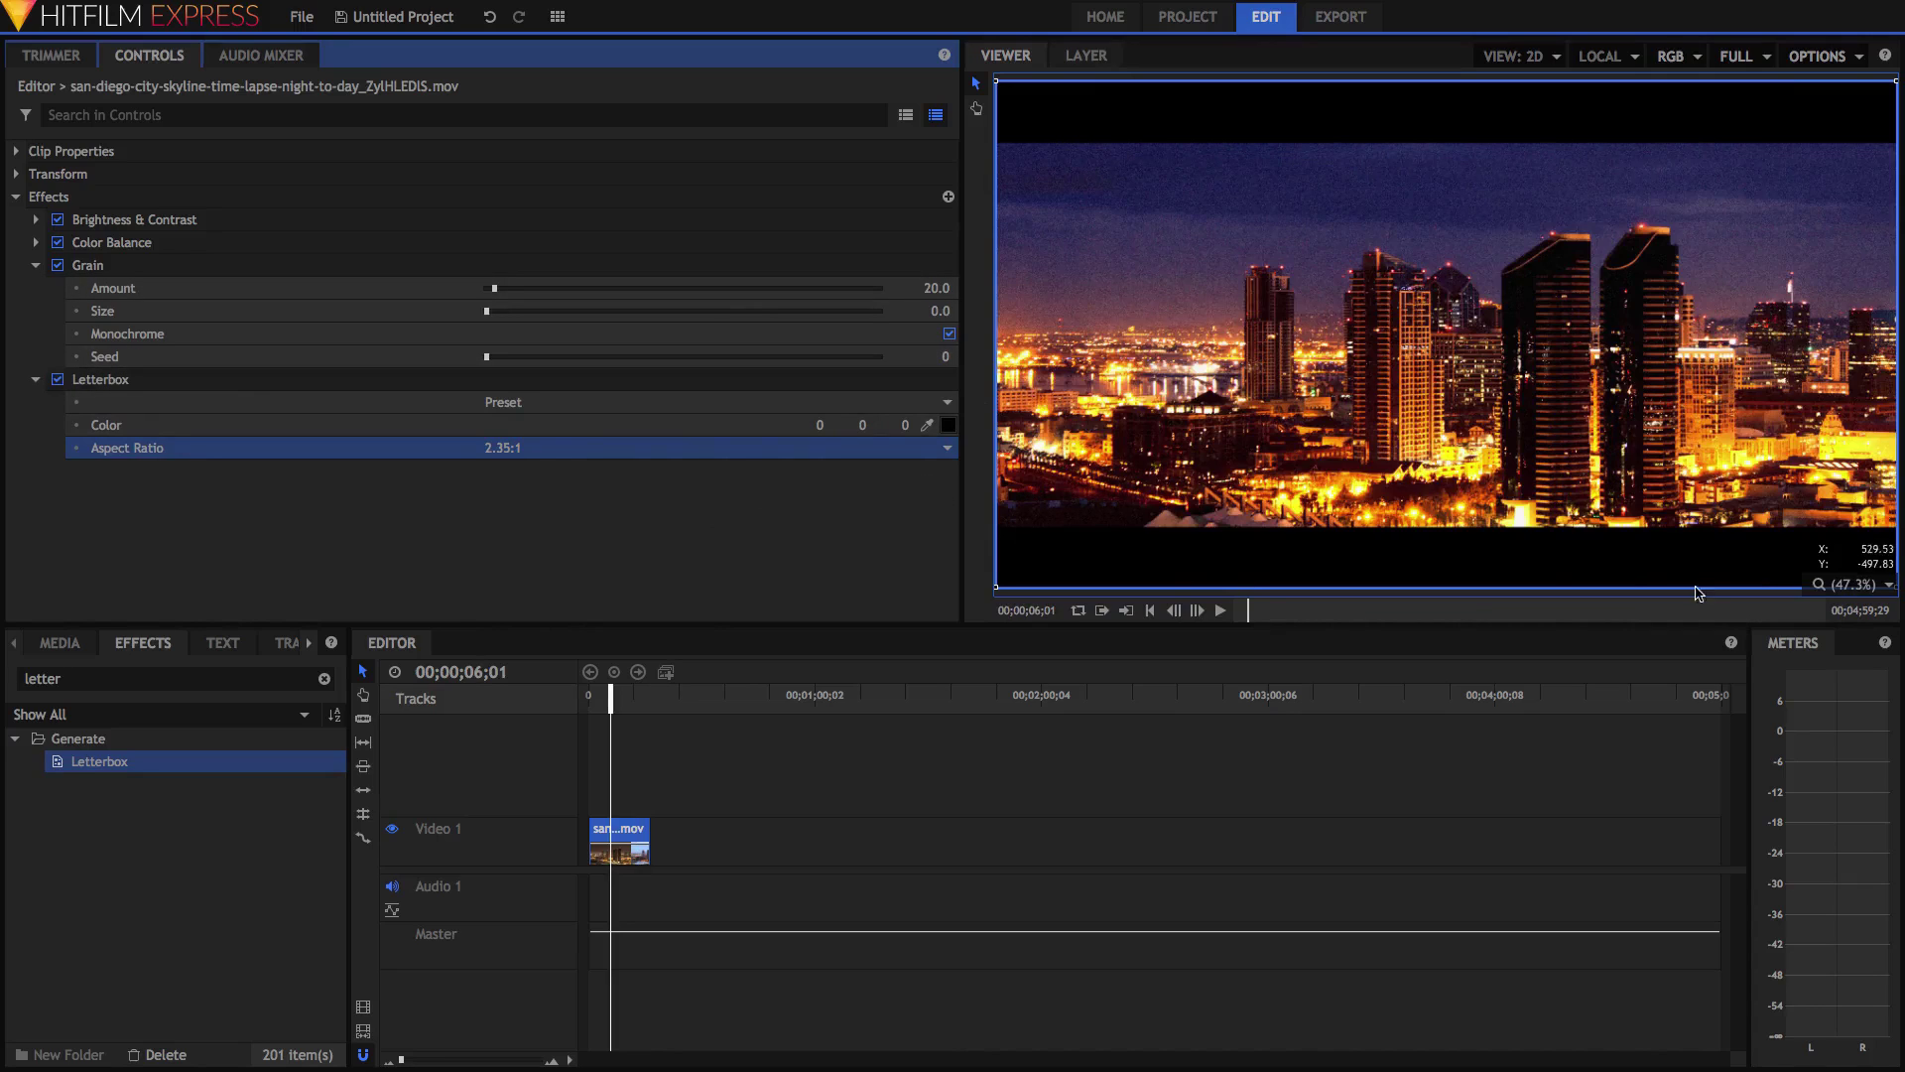
{"action": "left_click_drag", "start_coordinate": [610, 699], "coordinate": [493, 678]}
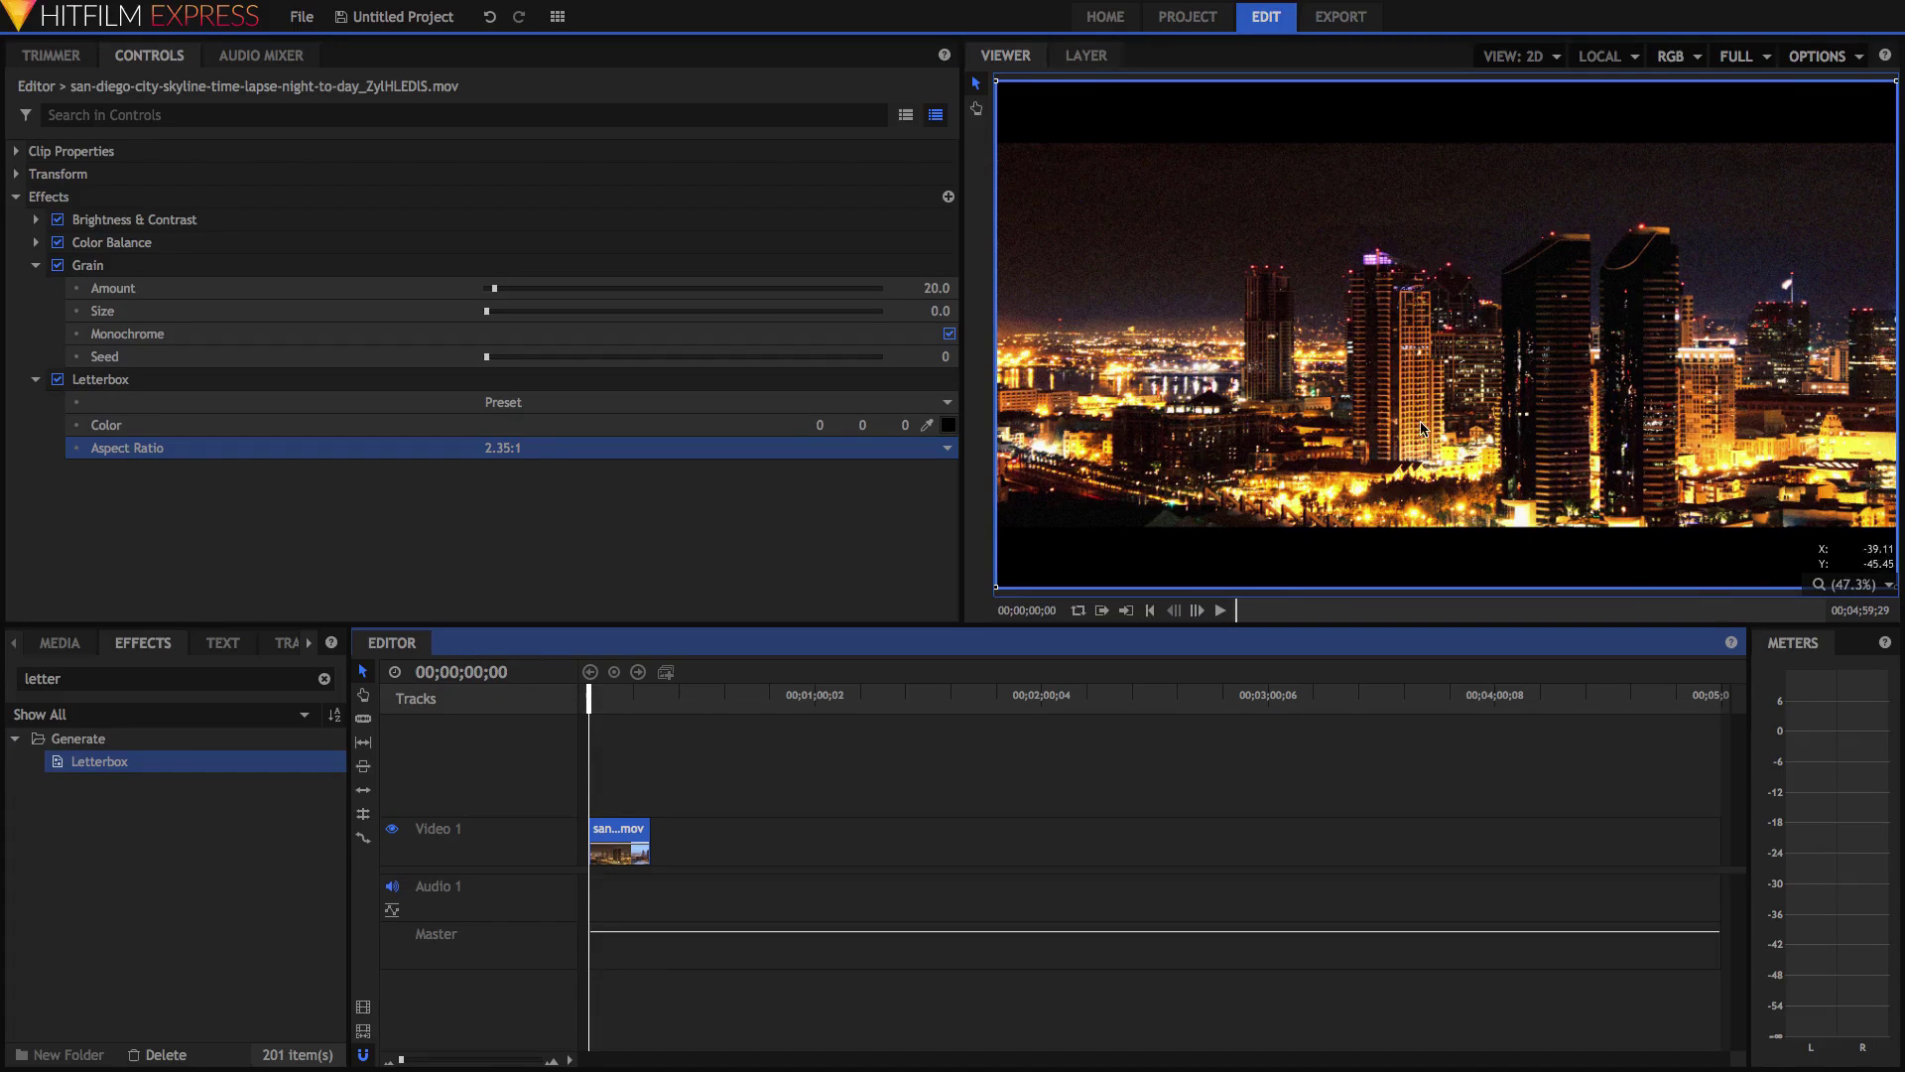
Step: Delete the clip's Letterbox, then add a white 1920×1080 plane on Video 2, stretched along the timeline
{"action": "left_click", "coordinate": [447, 385]}
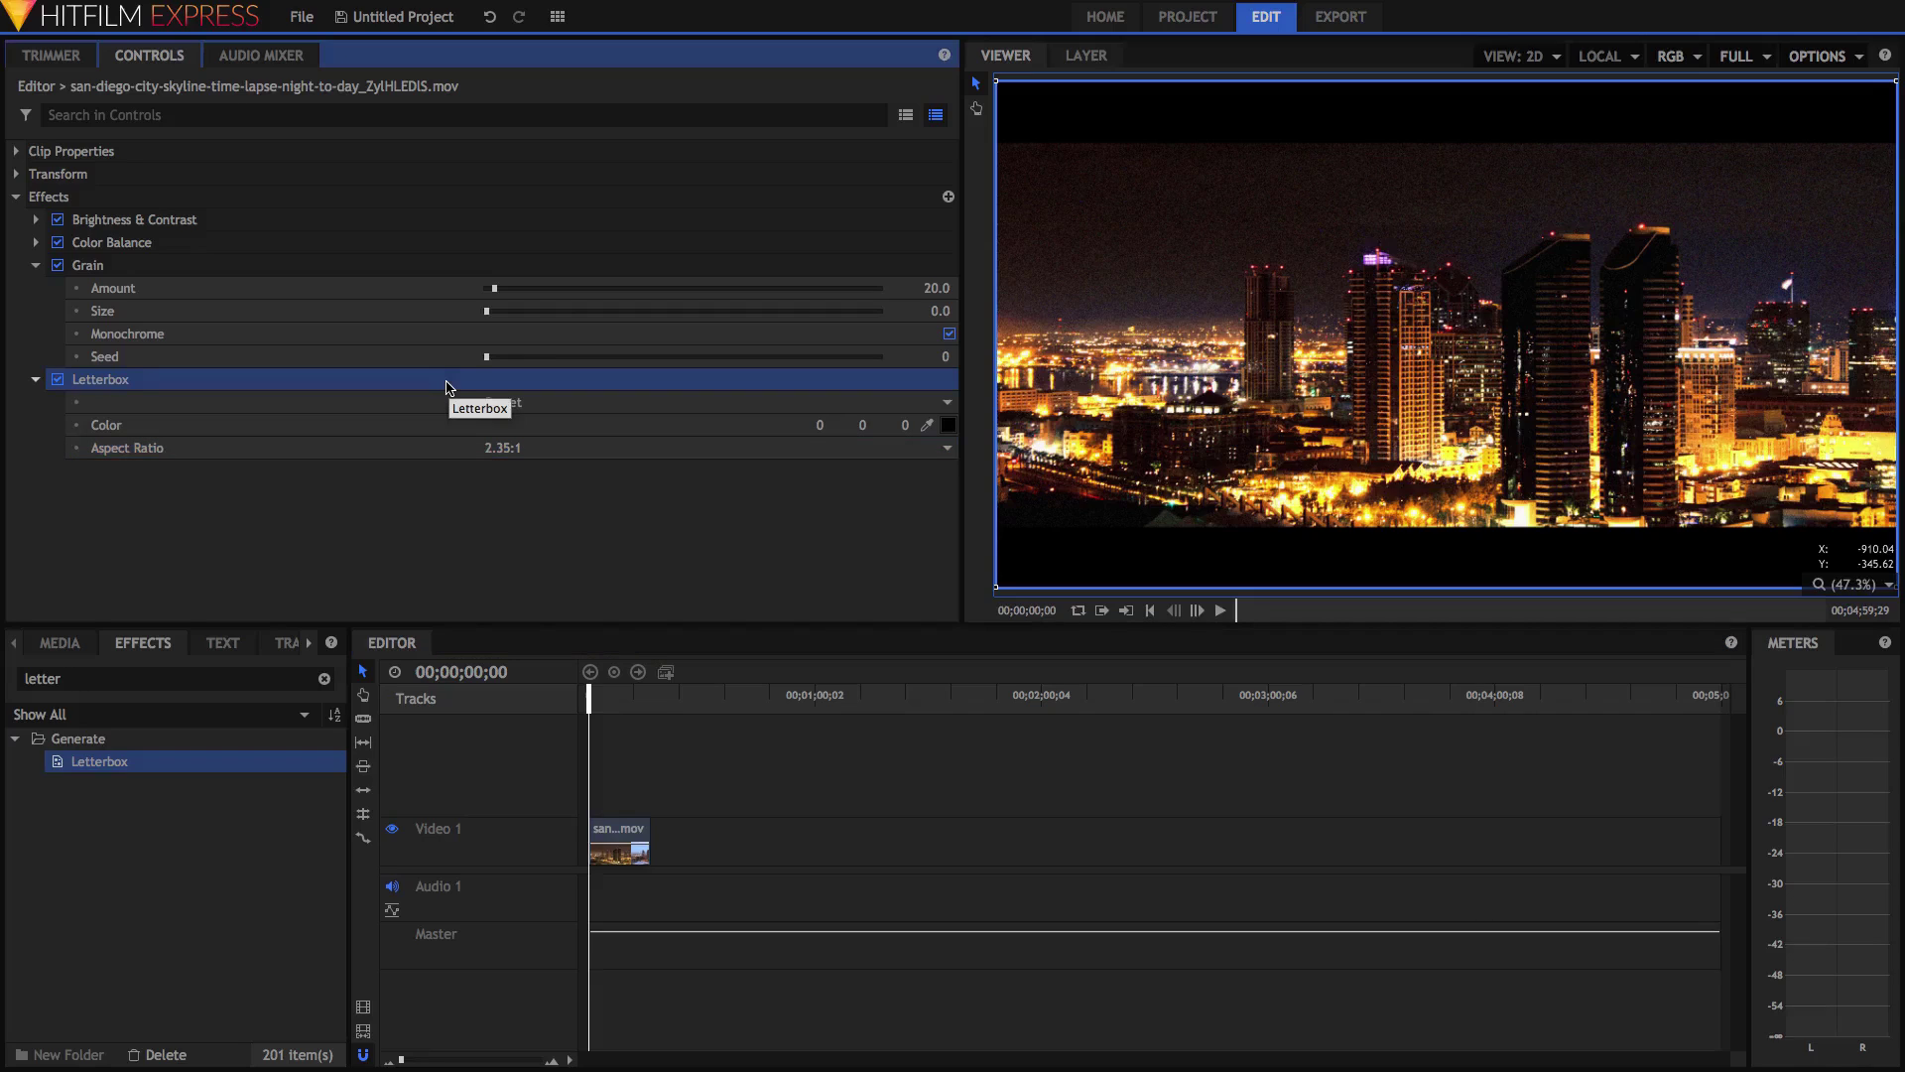
{"action": "key", "text": "Delete"}
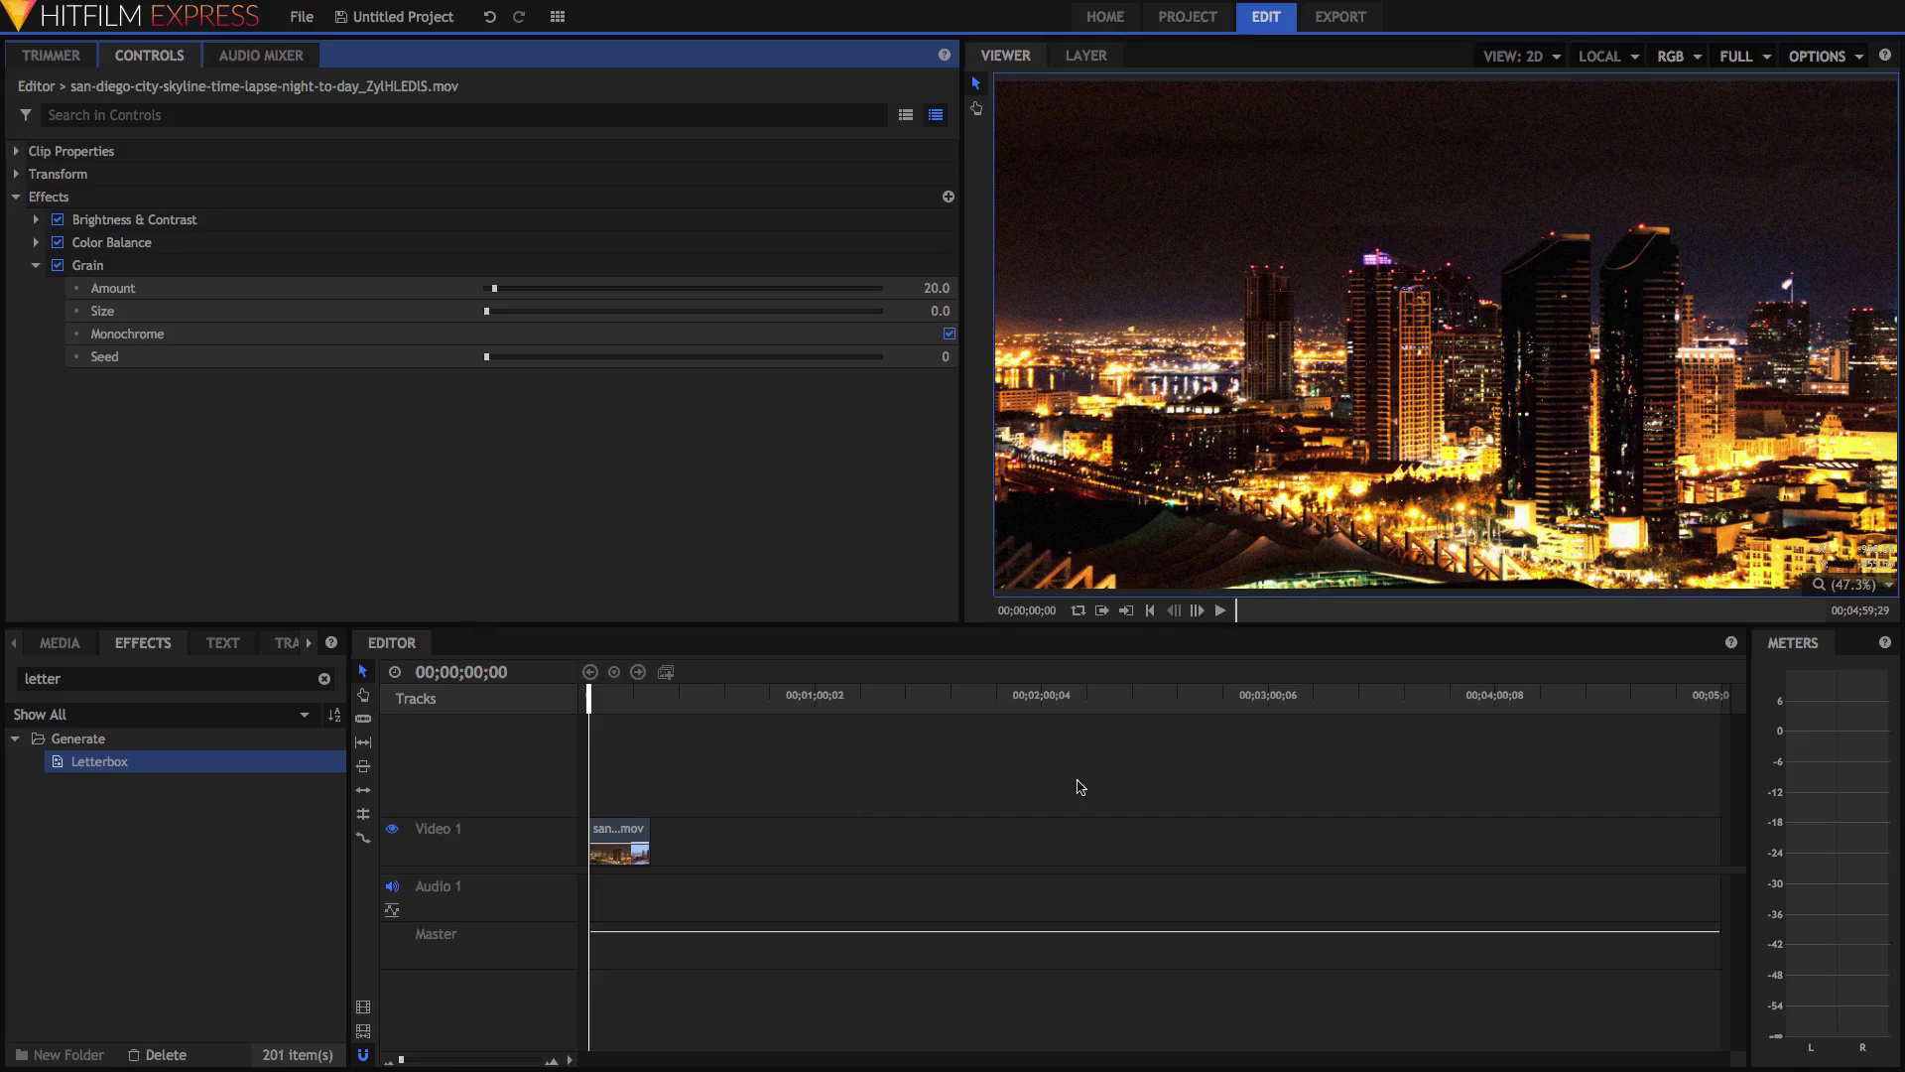
{"action": "left_click", "coordinate": [44, 647]}
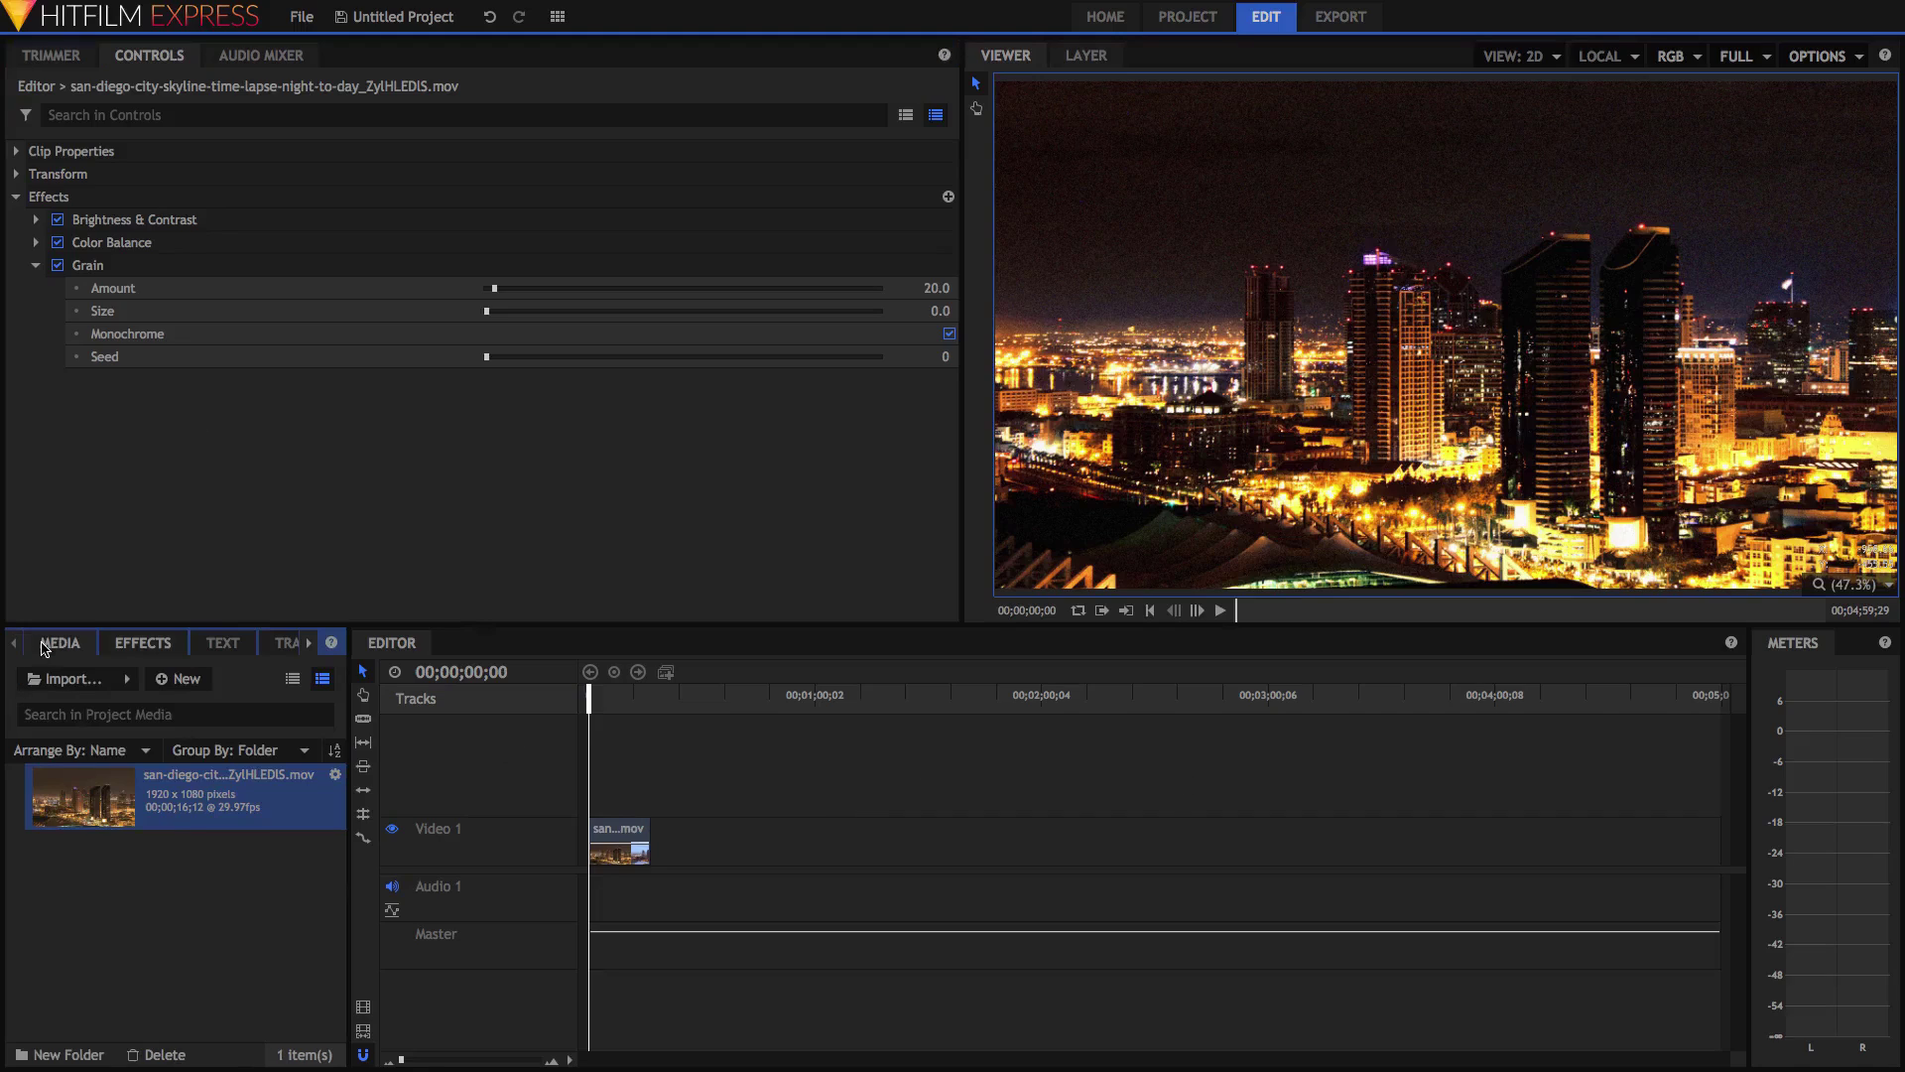
{"action": "left_click", "coordinate": [176, 678]}
{"action": "left_click", "coordinate": [181, 724]}
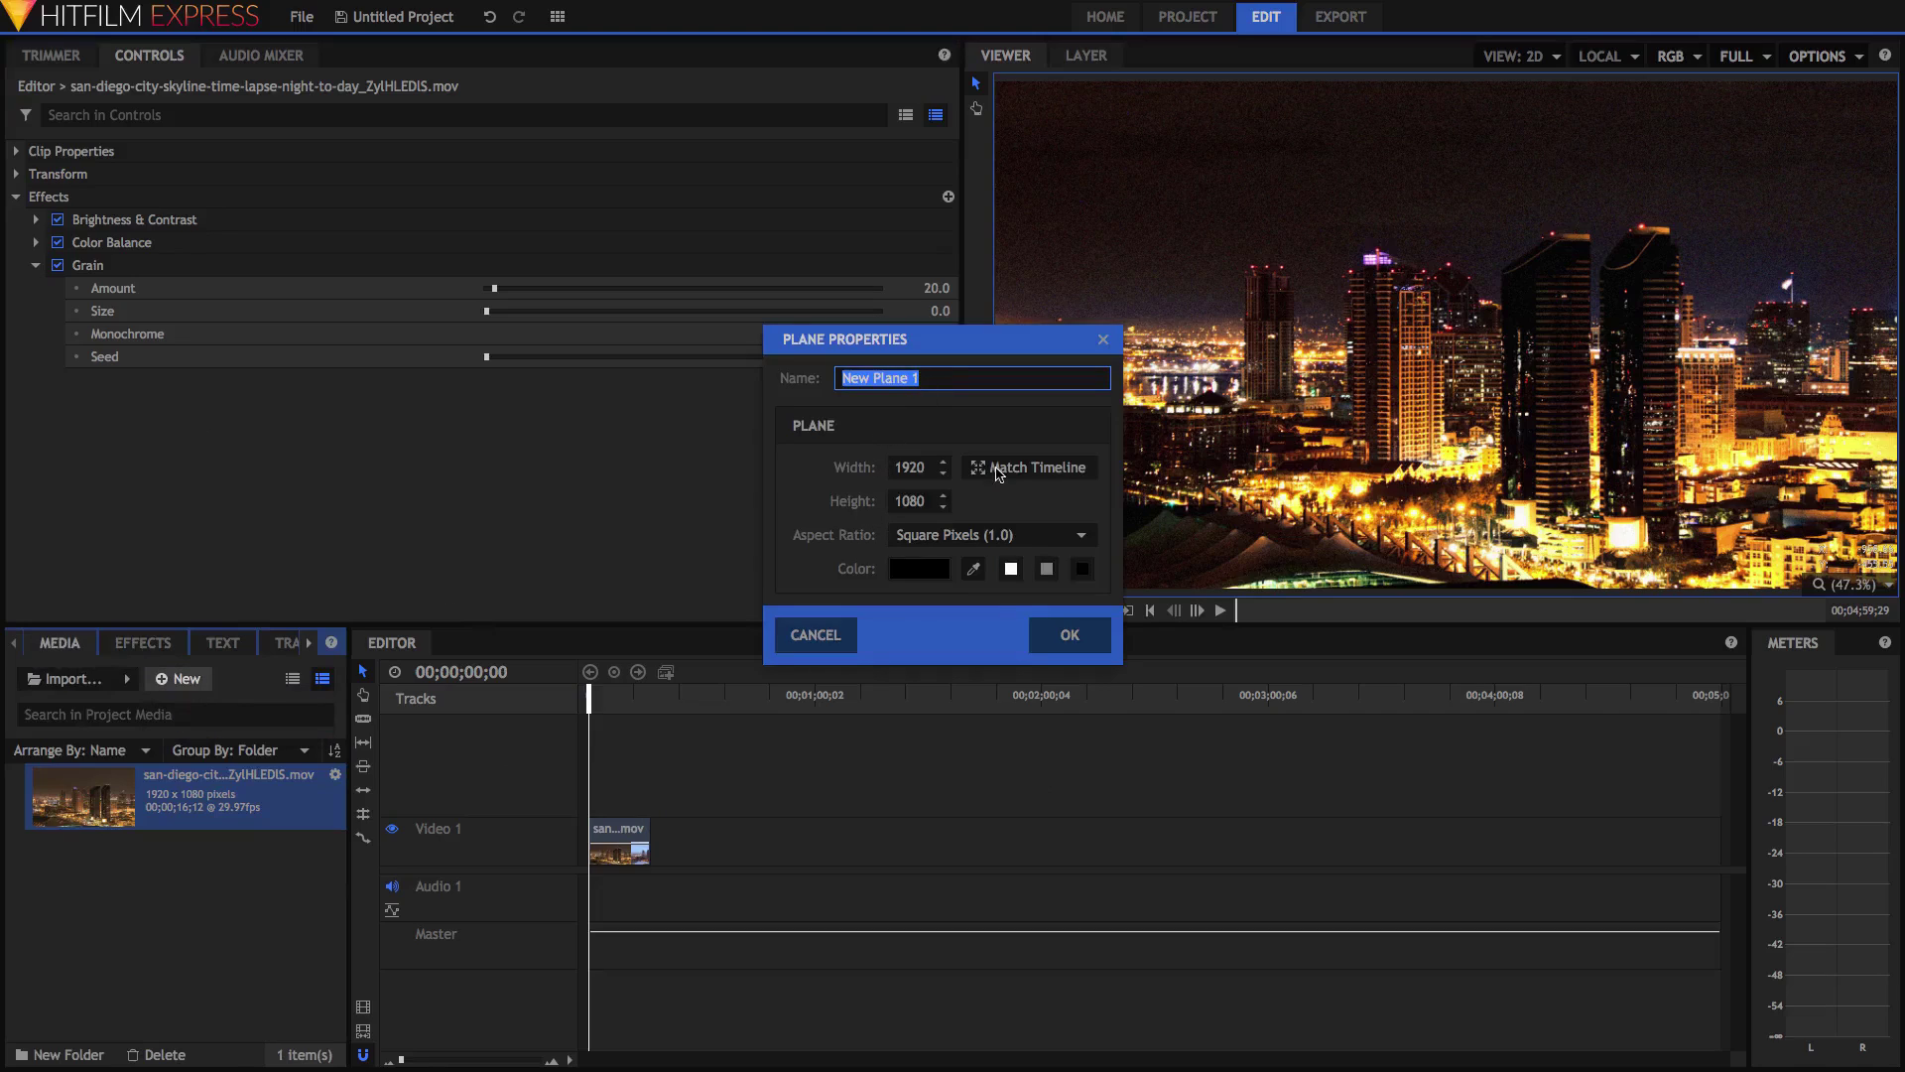
{"action": "left_click", "coordinate": [1012, 568]}
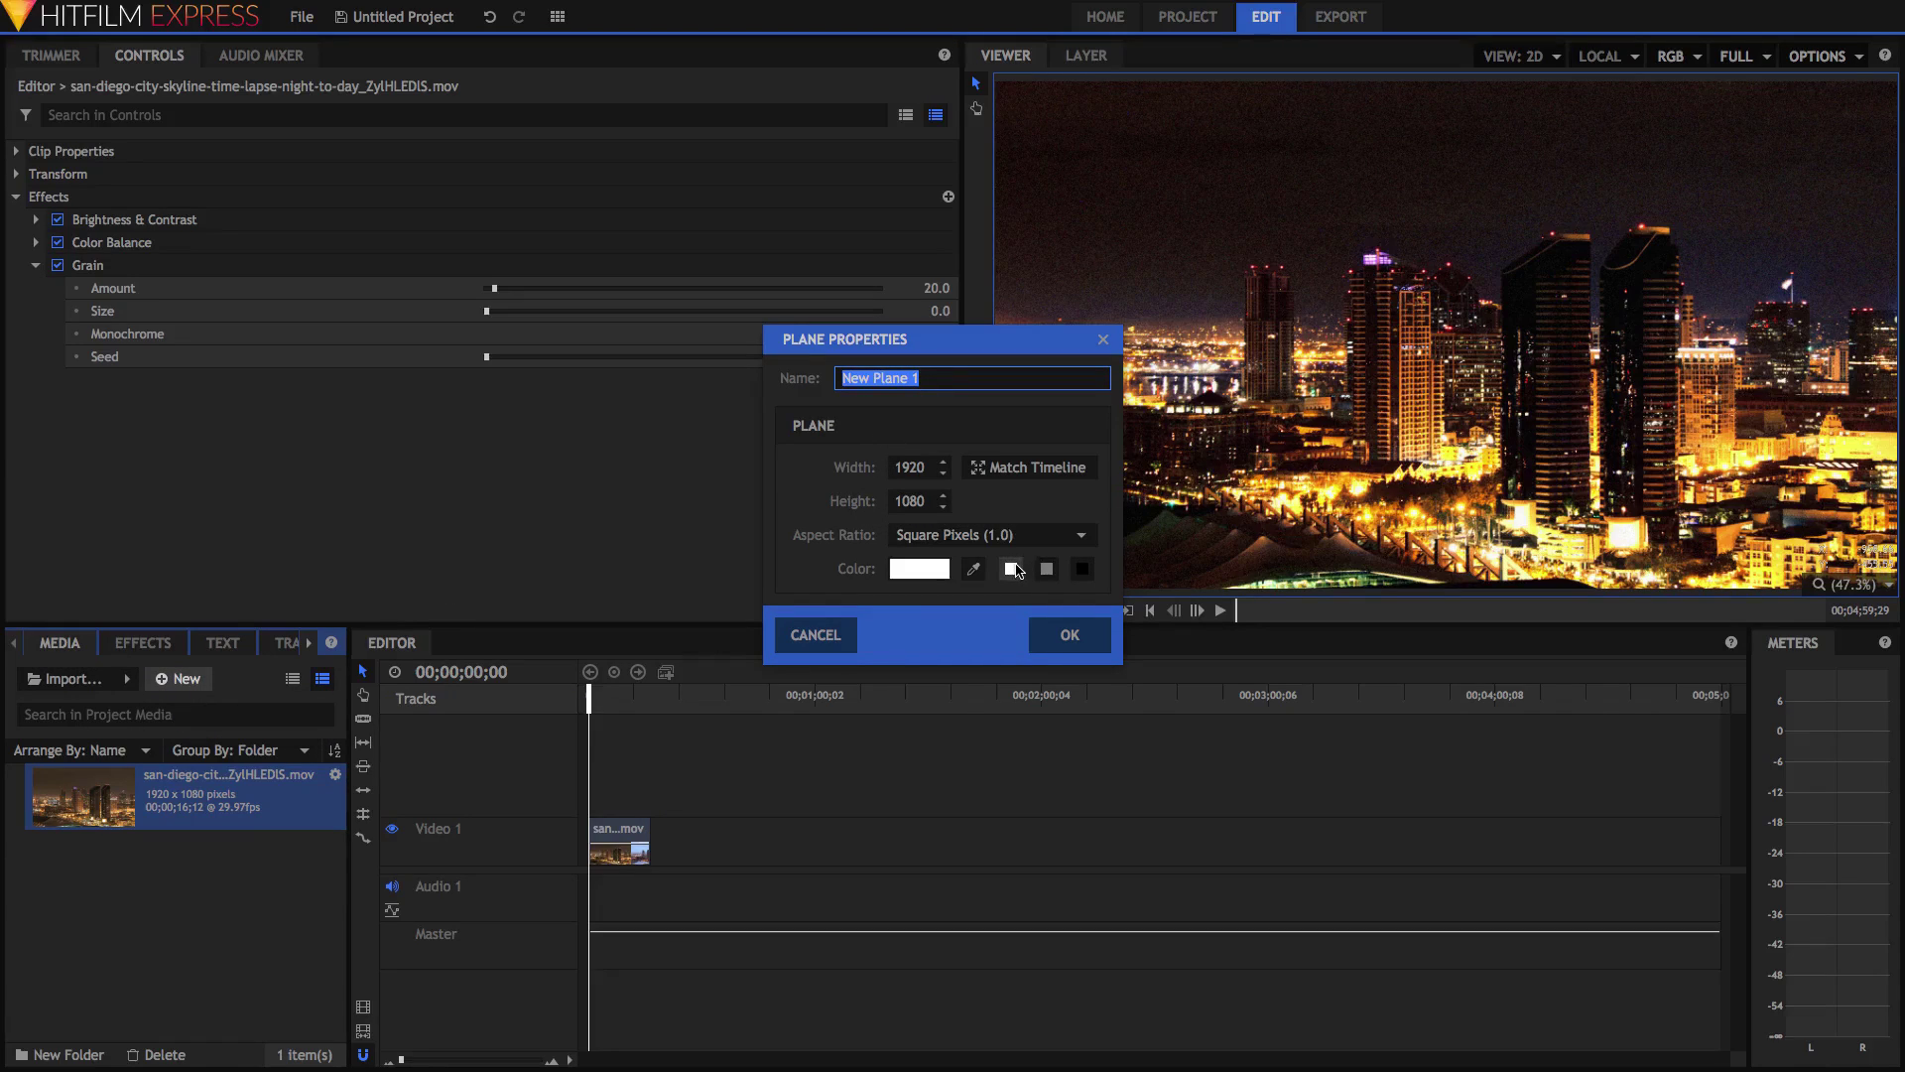
{"action": "left_click", "coordinate": [1070, 635]}
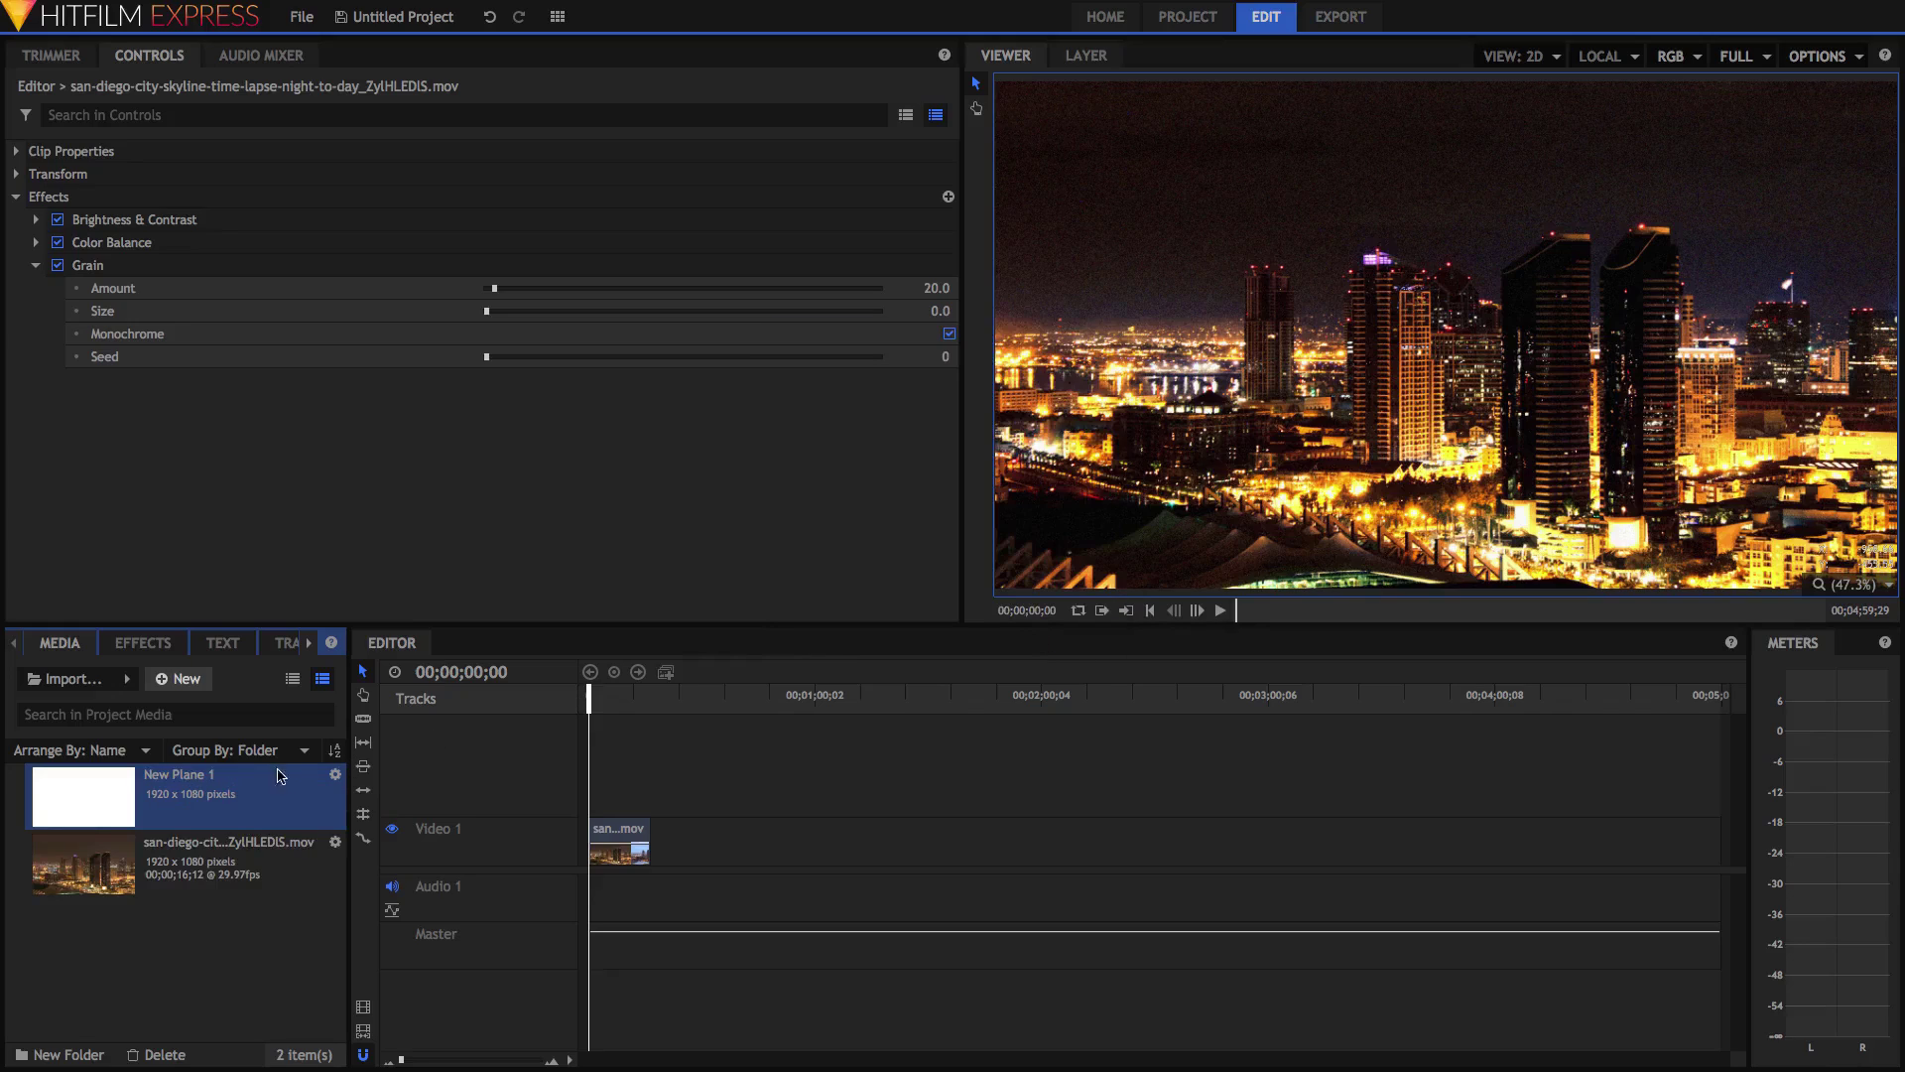
{"action": "left_click_drag", "start_coordinate": [539, 794], "coordinate": [598, 794]}
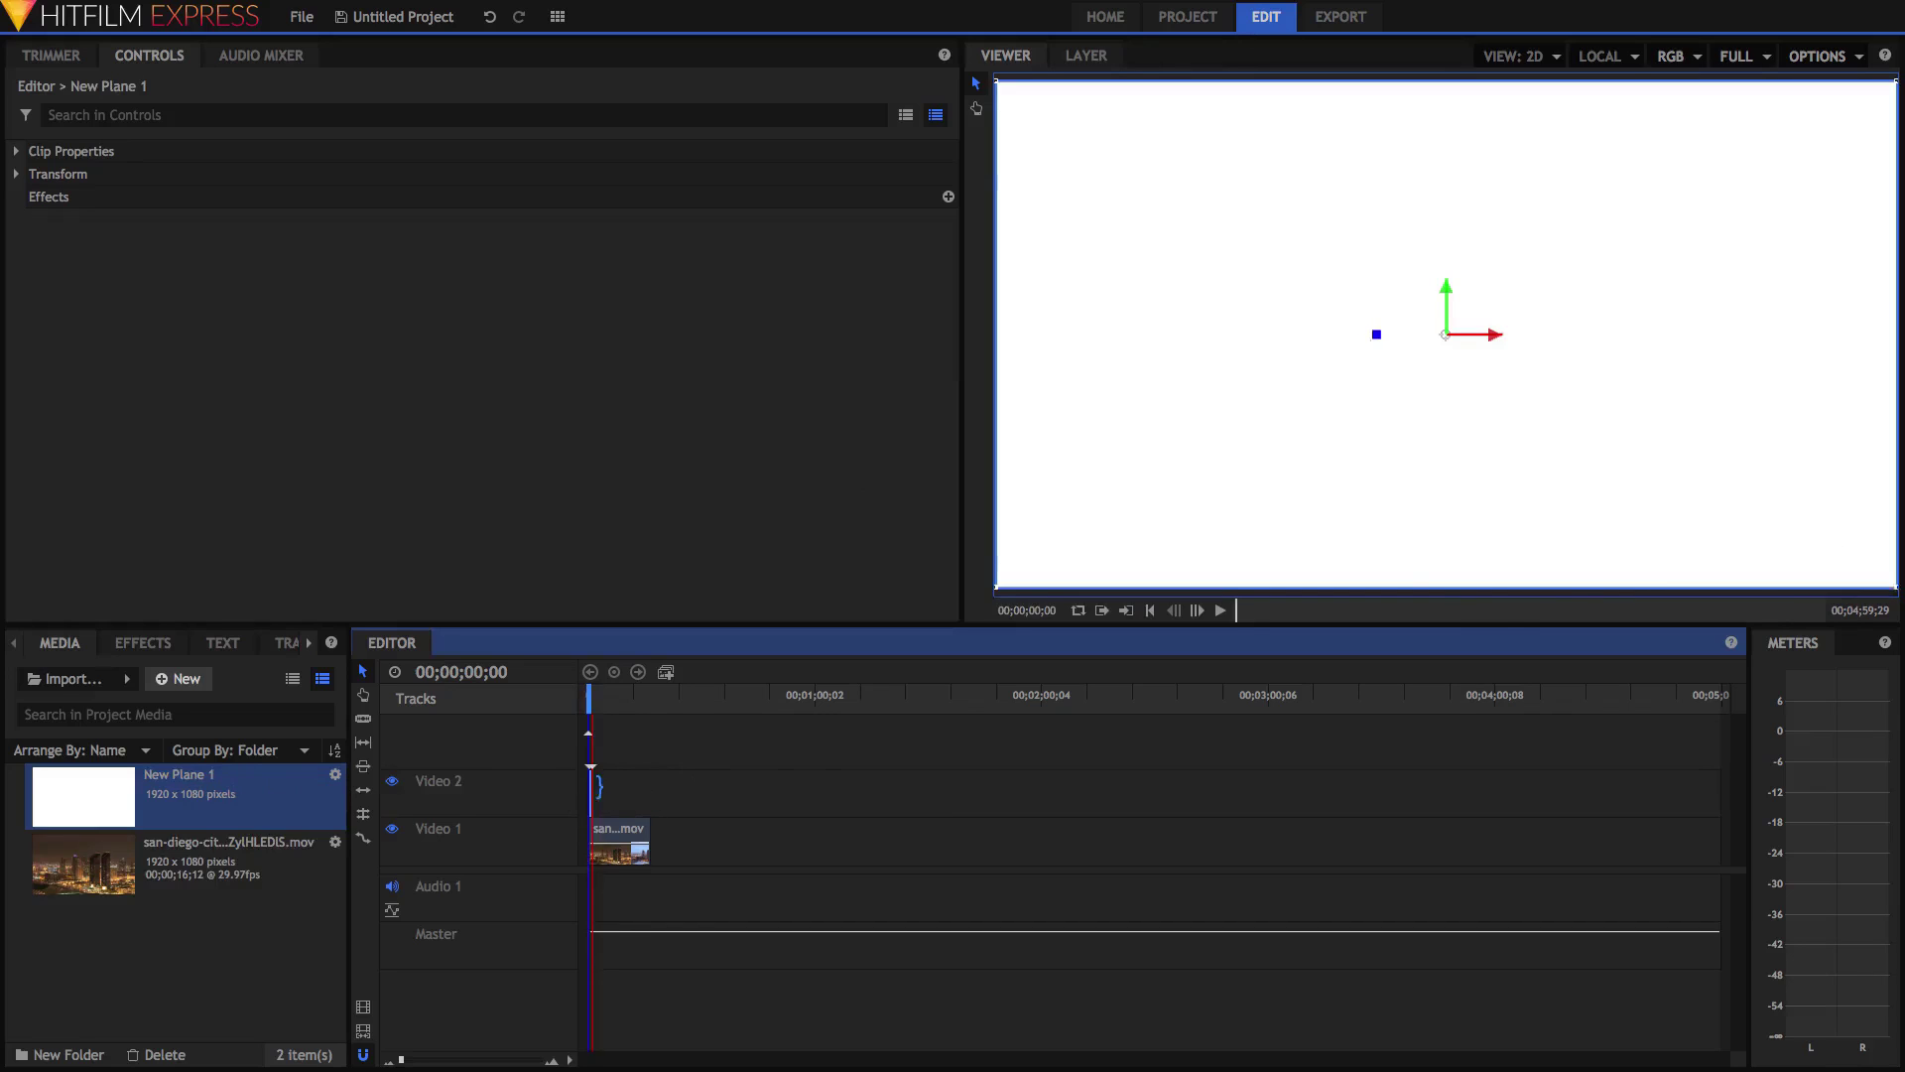
{"action": "left_click_drag", "start_coordinate": [595, 785], "coordinate": [1108, 774]}
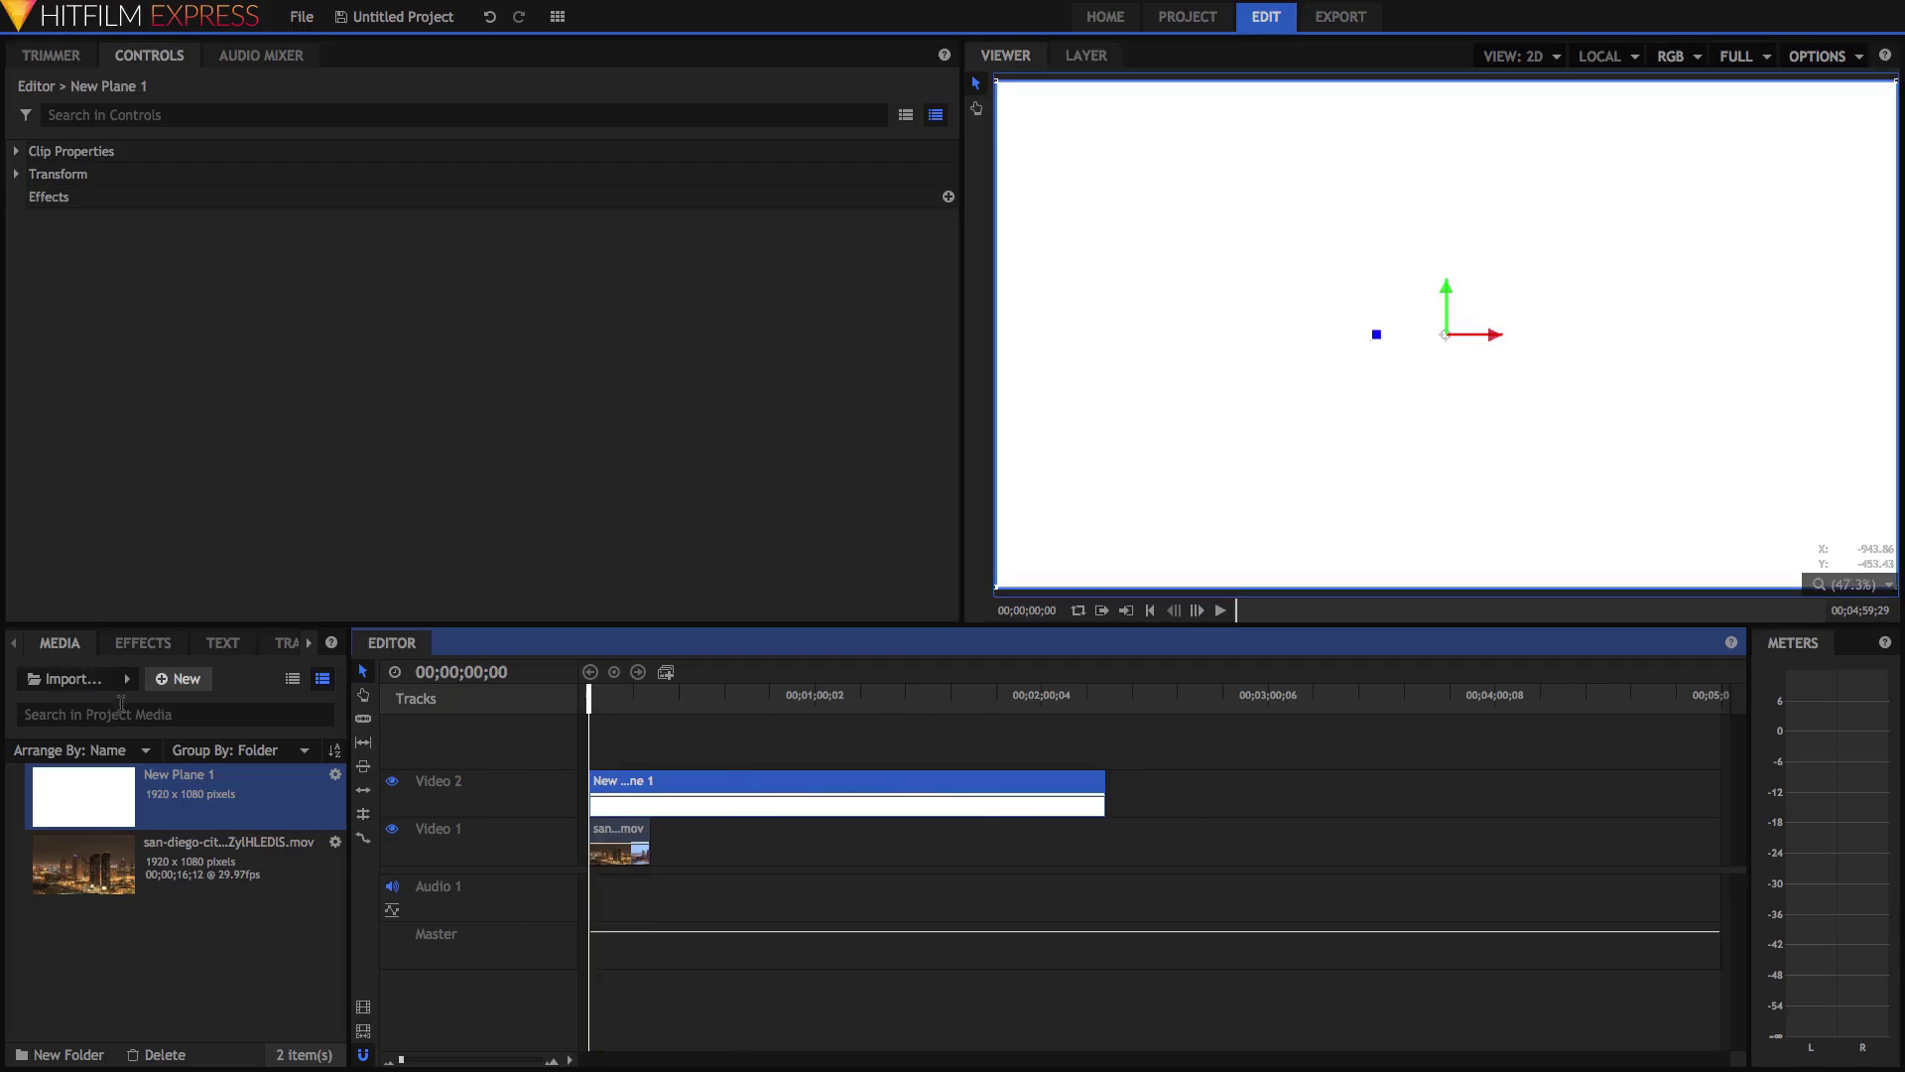
Step: Apply Letterbox to New Plane 1 with Darken blend, then move the skyline clip slightly up
{"action": "left_click", "coordinate": [139, 661]}
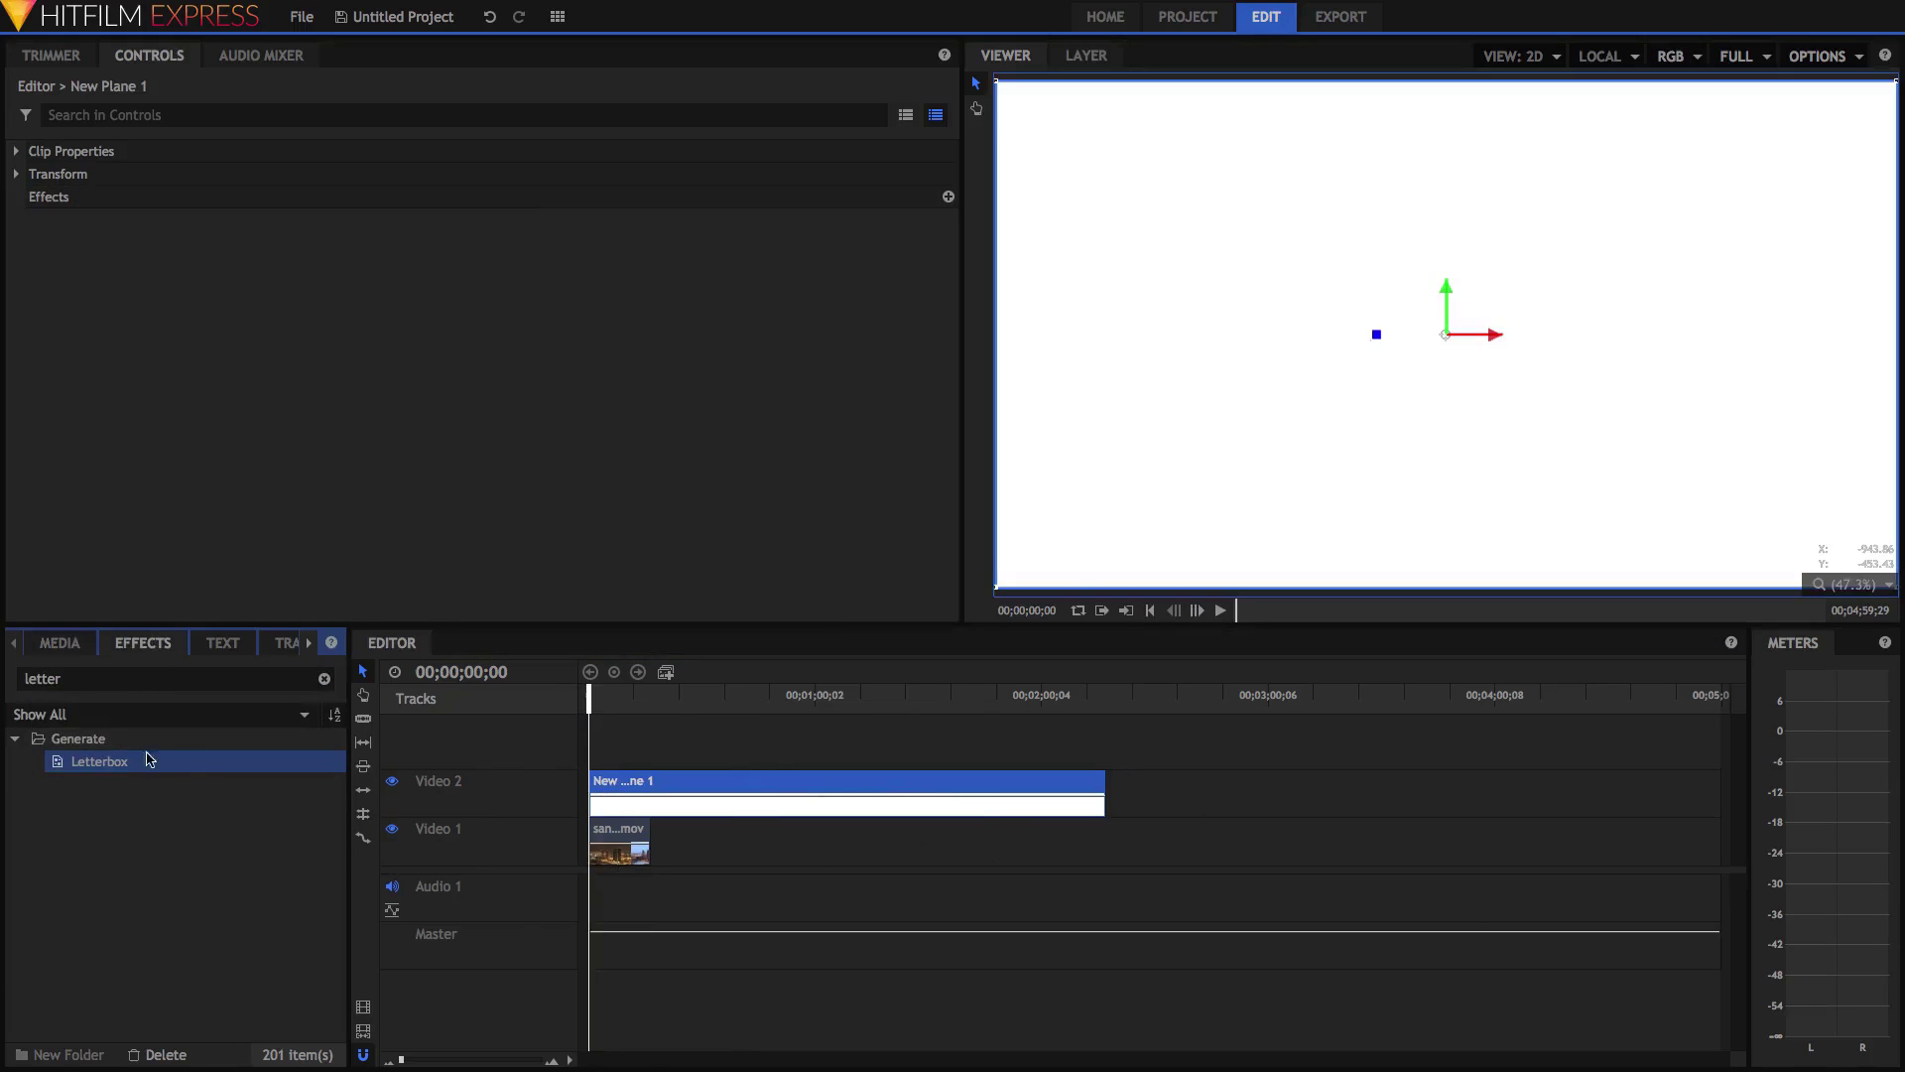
{"action": "left_click_drag", "start_coordinate": [152, 760], "coordinate": [700, 796]}
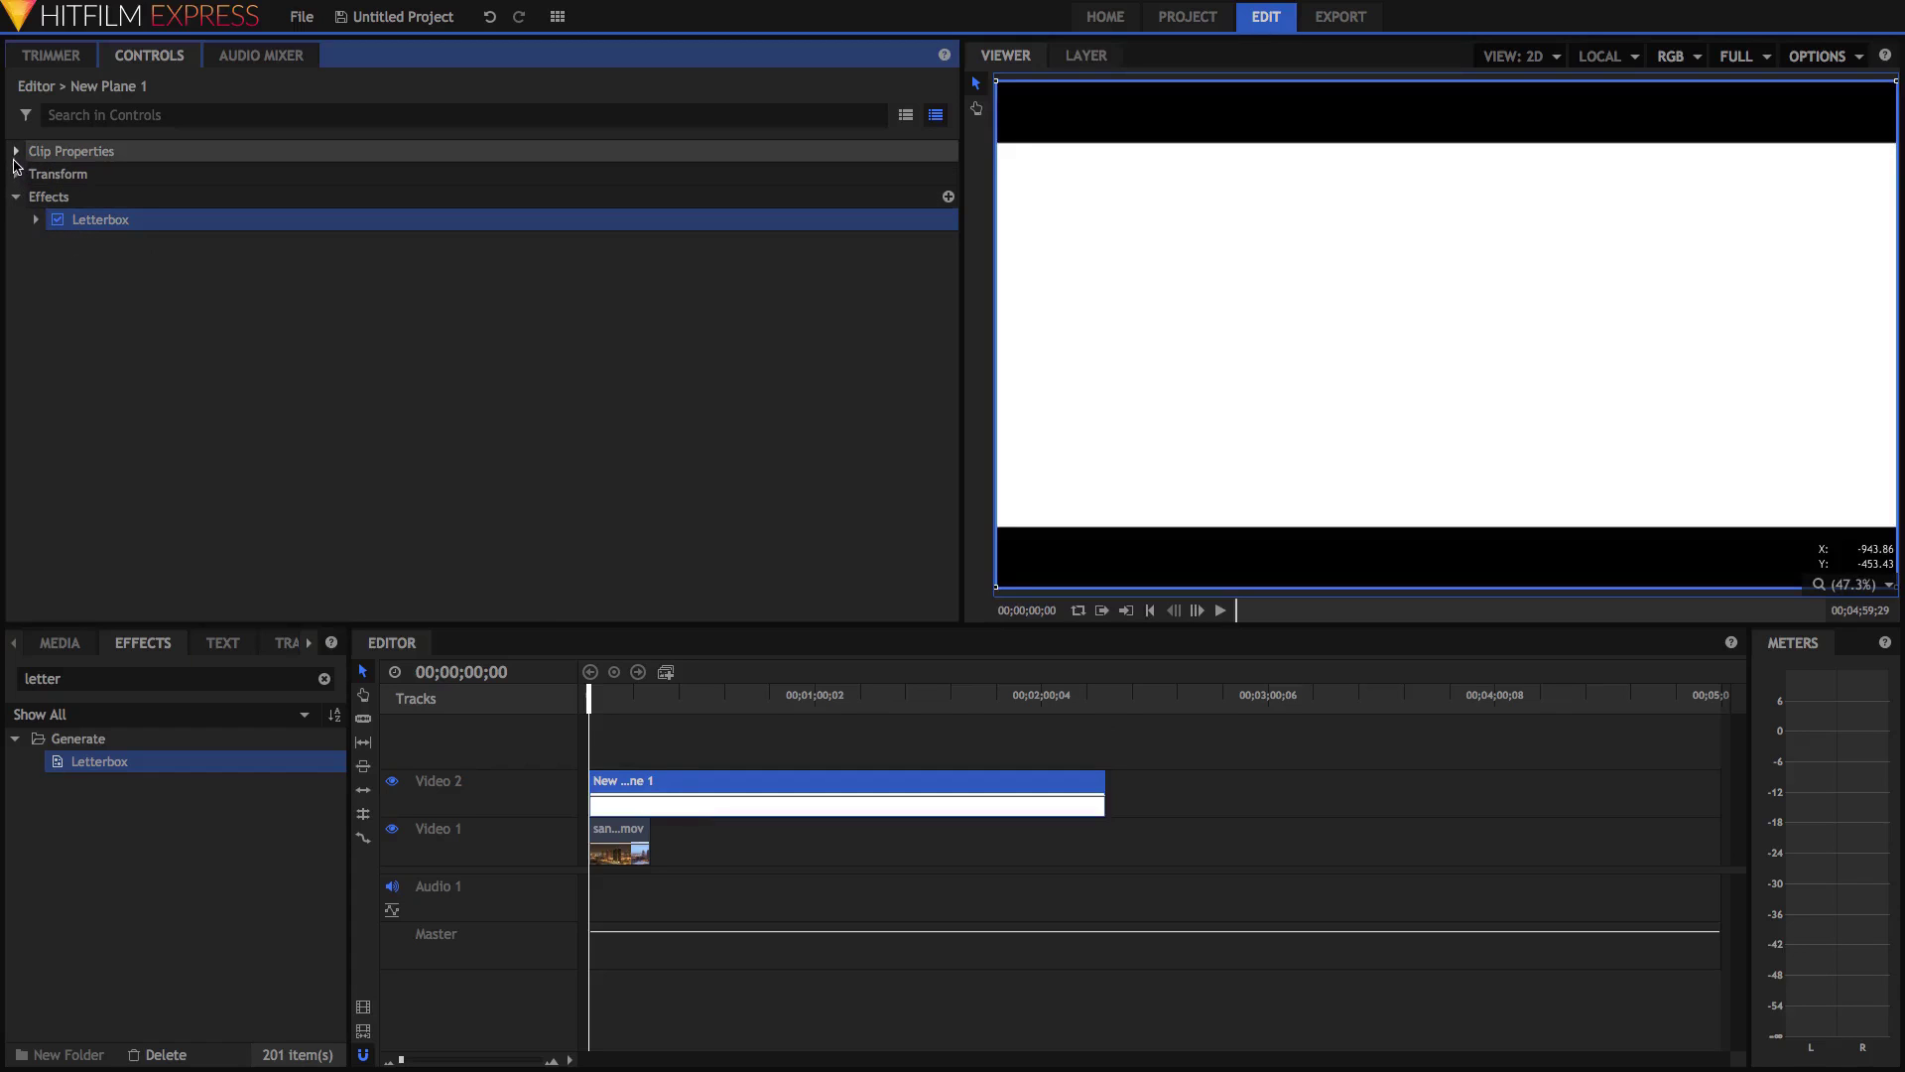
{"action": "left_click", "coordinate": [16, 155]}
{"action": "left_click", "coordinate": [697, 791]}
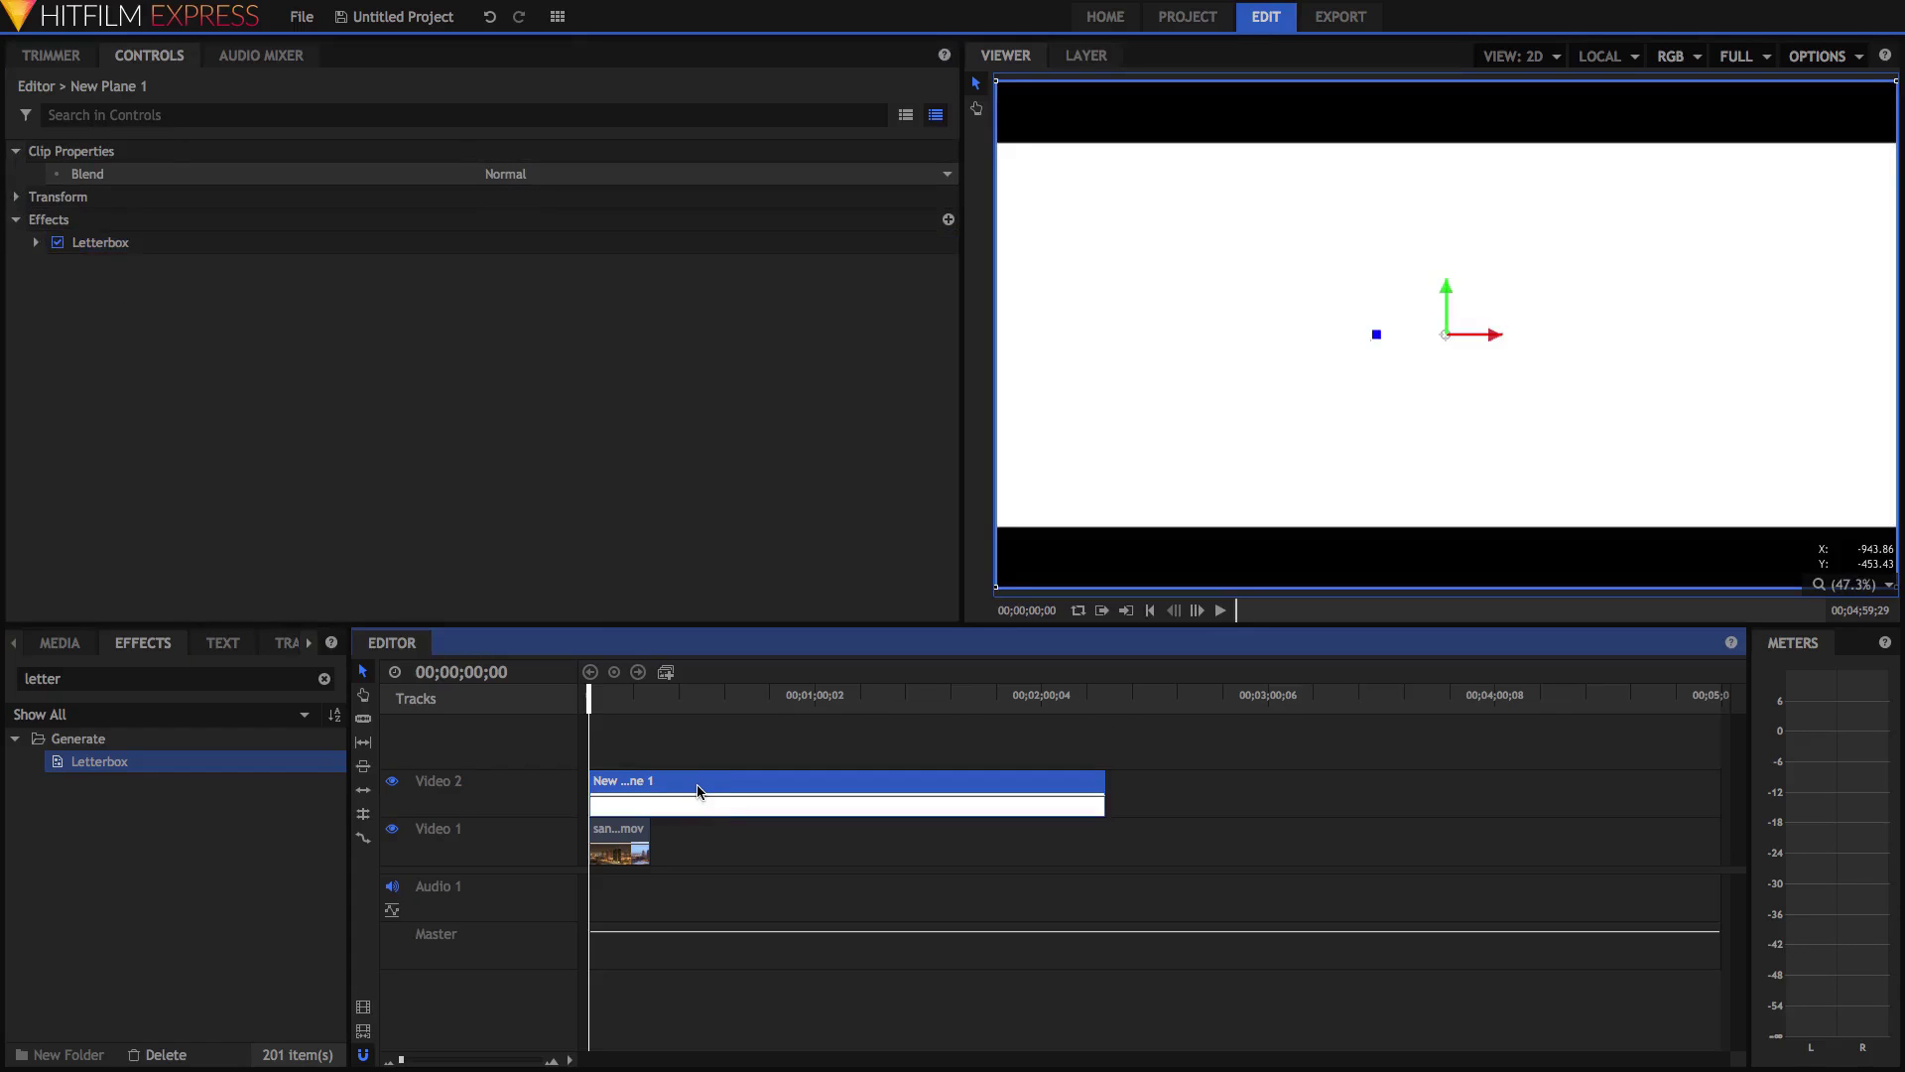
{"action": "left_click", "coordinate": [396, 158]}
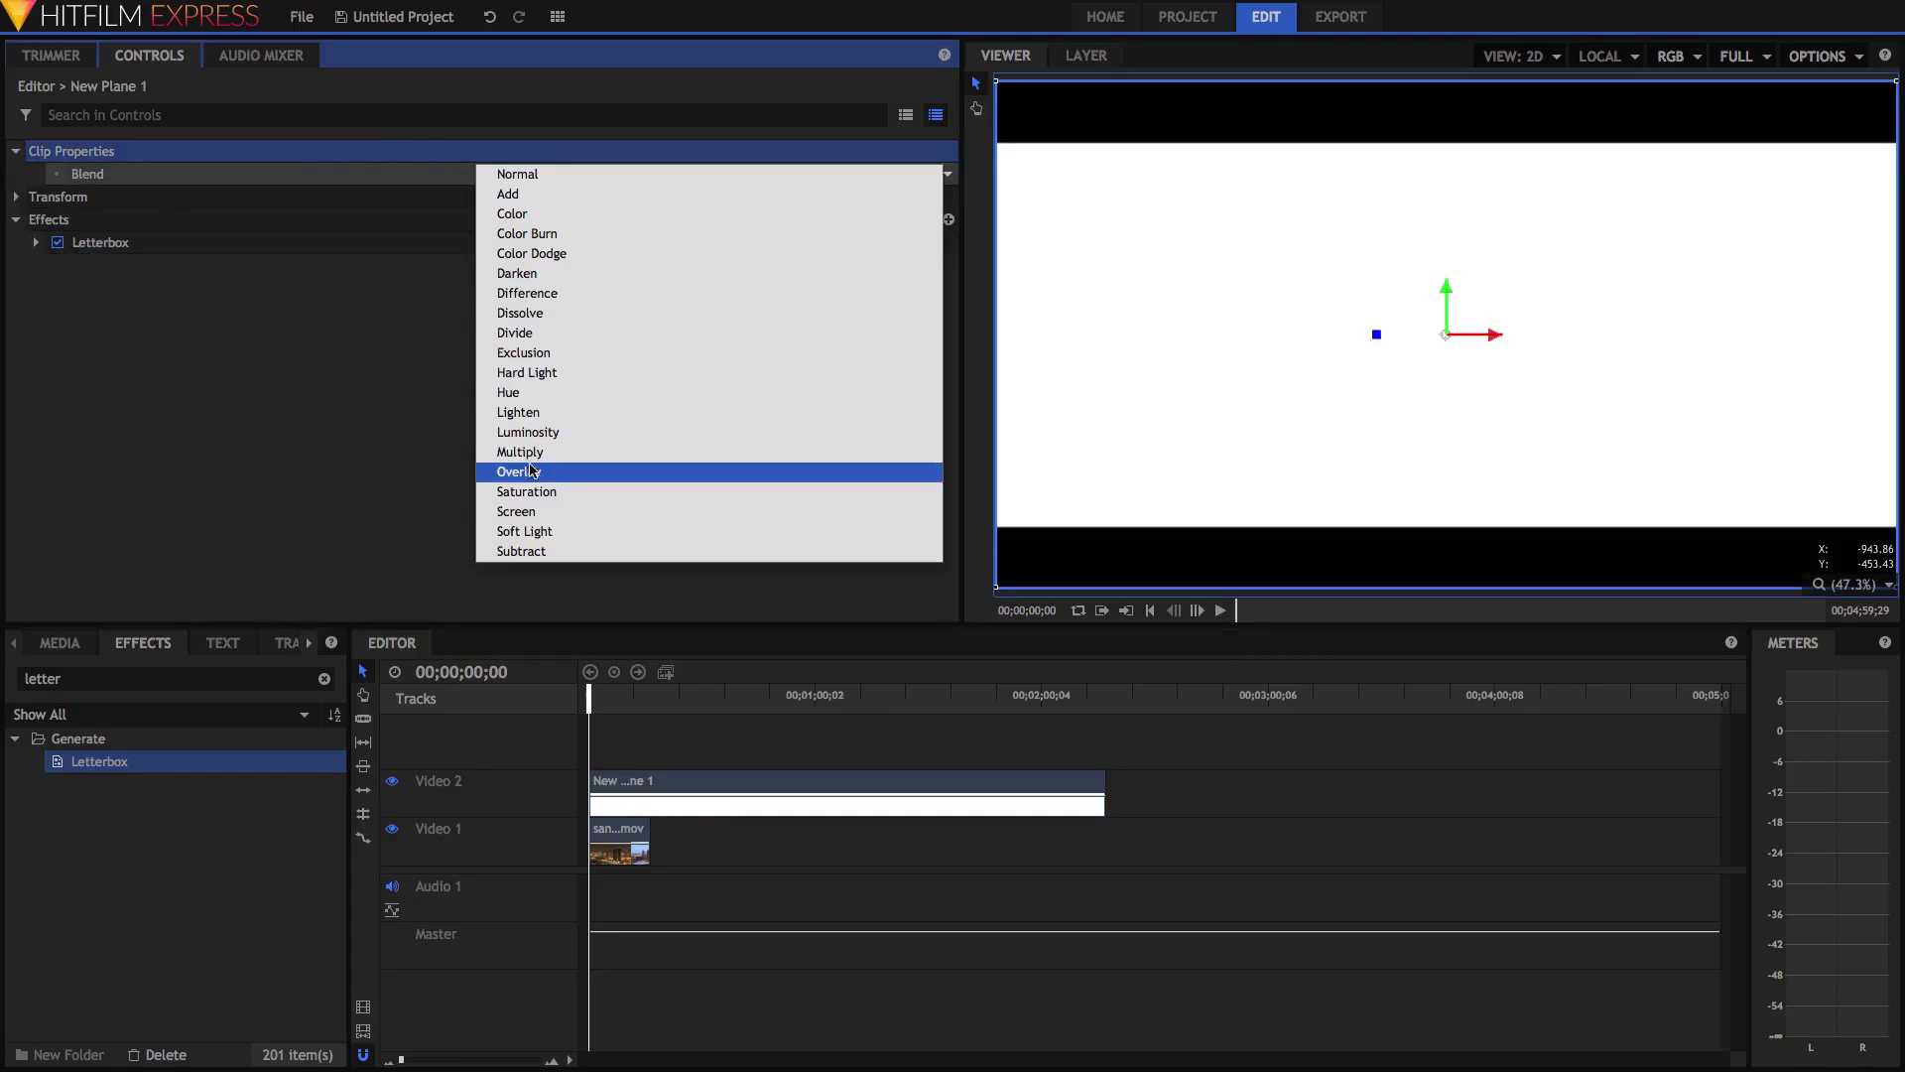
{"action": "left_click", "coordinate": [537, 272]}
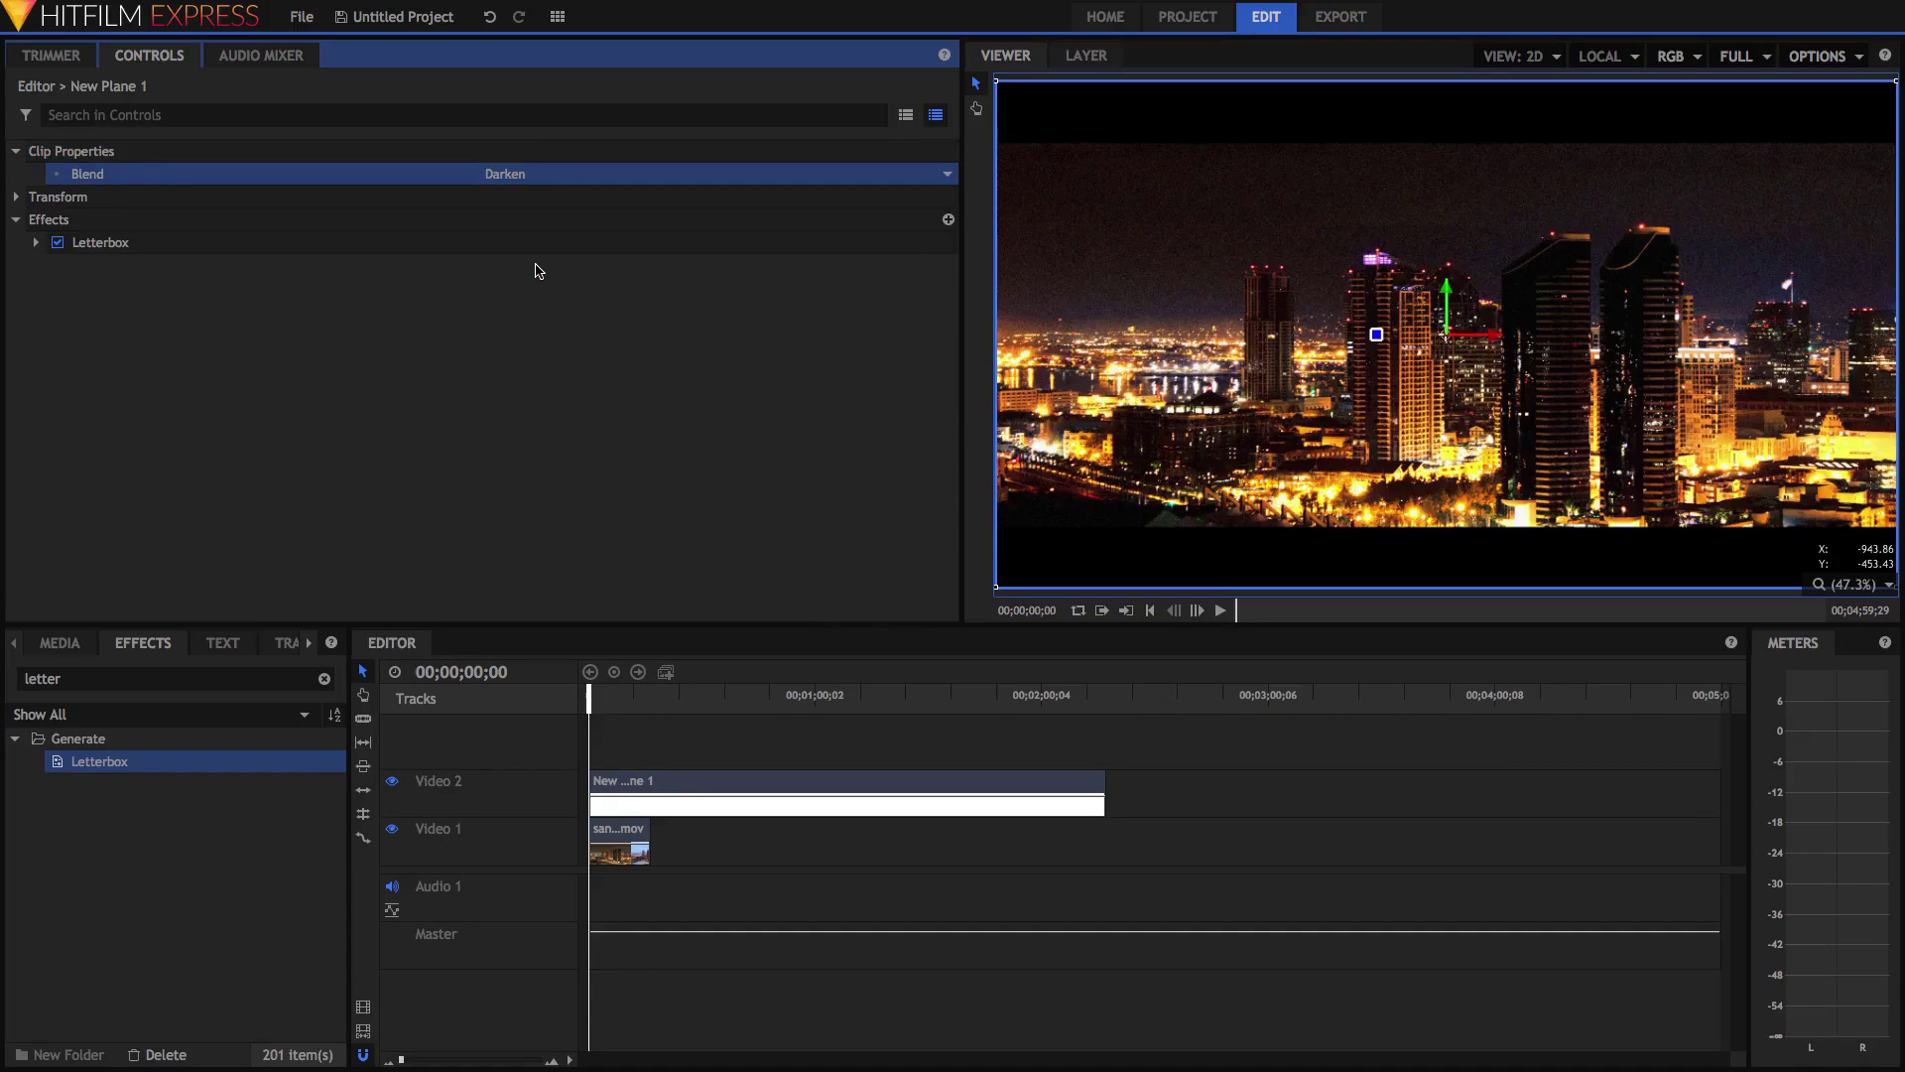
{"action": "left_click", "coordinate": [623, 832]}
{"action": "mouse_move", "coordinate": [1444, 290]}
{"action": "left_mouse_down"}
{"action": "mouse_move", "coordinate": [1439, 179]}
{"action": "mouse_move", "coordinate": [1432, 313]}
{"action": "mouse_move", "coordinate": [1430, 266]}
{"action": "left_mouse_up"}
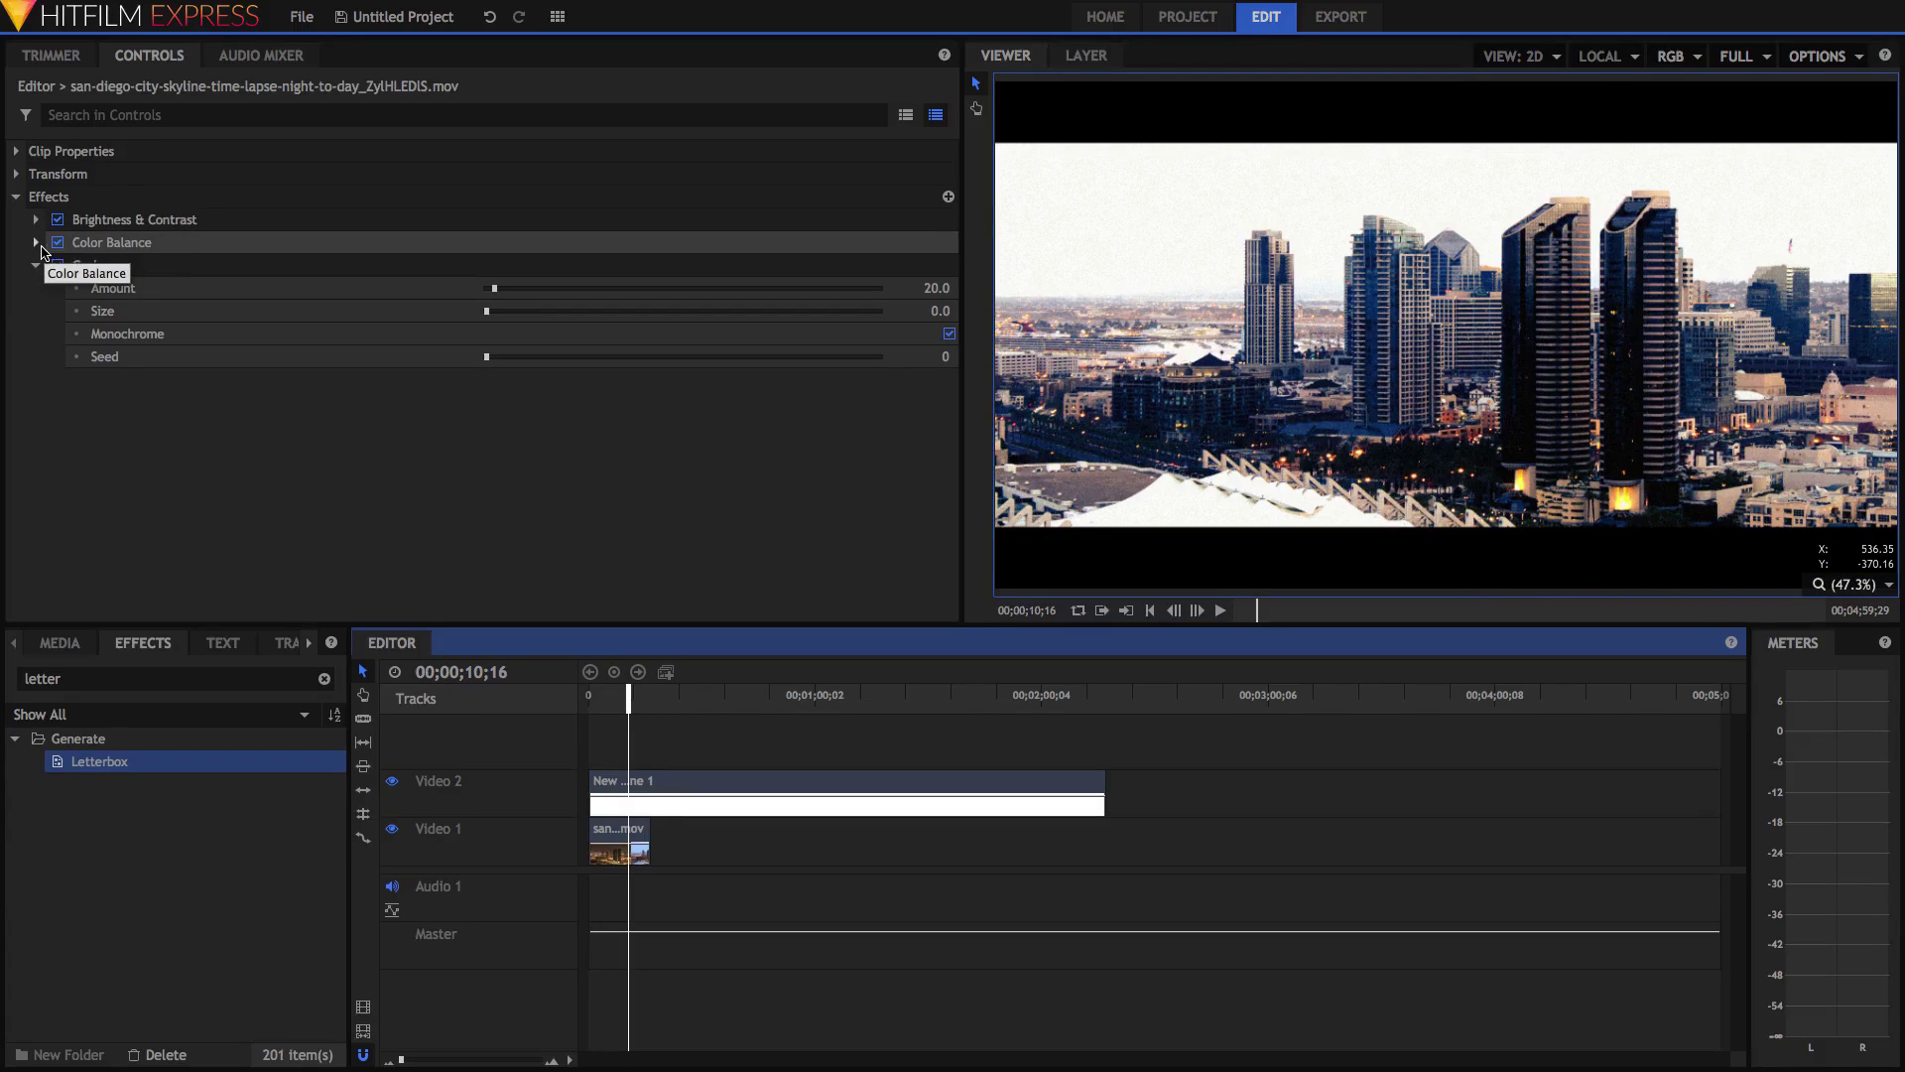
{"action": "left_click", "coordinate": [37, 244]}
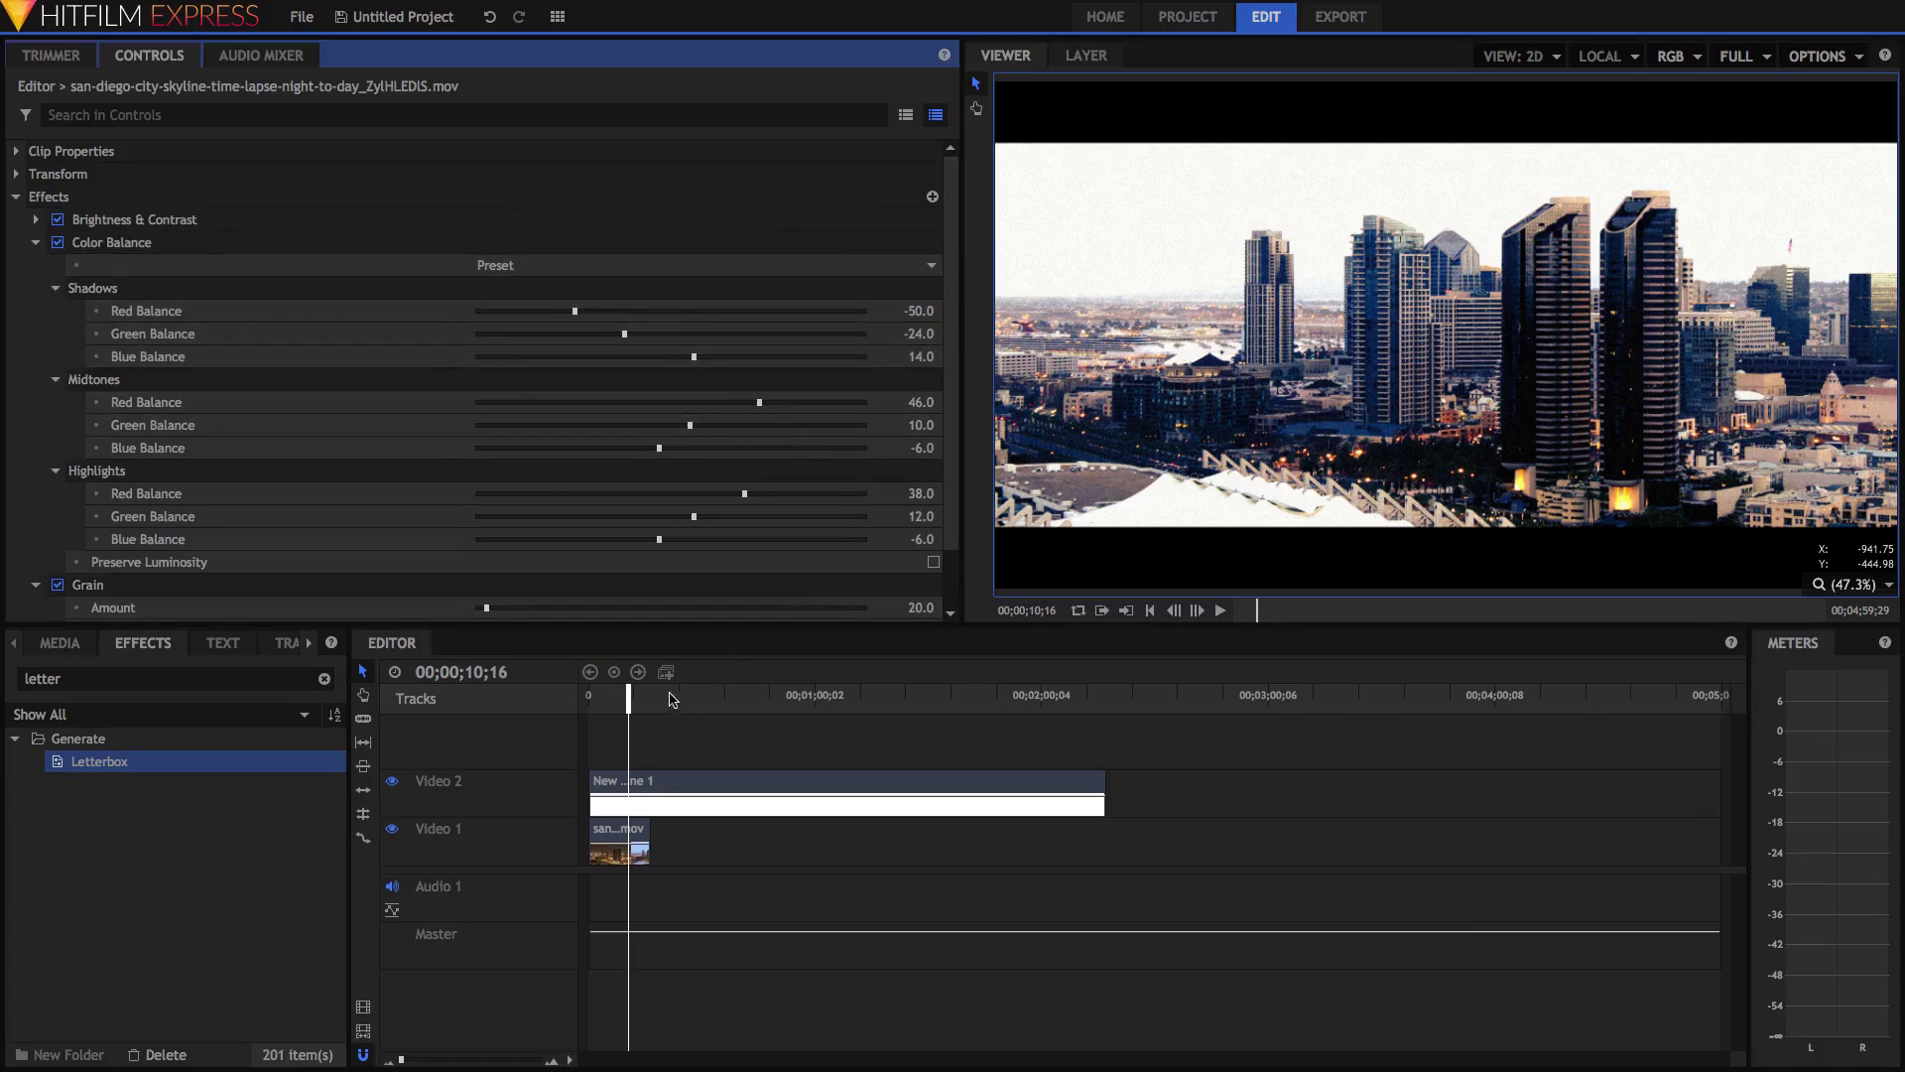
{"action": "left_click_drag", "start_coordinate": [616, 702], "coordinate": [608, 711]}
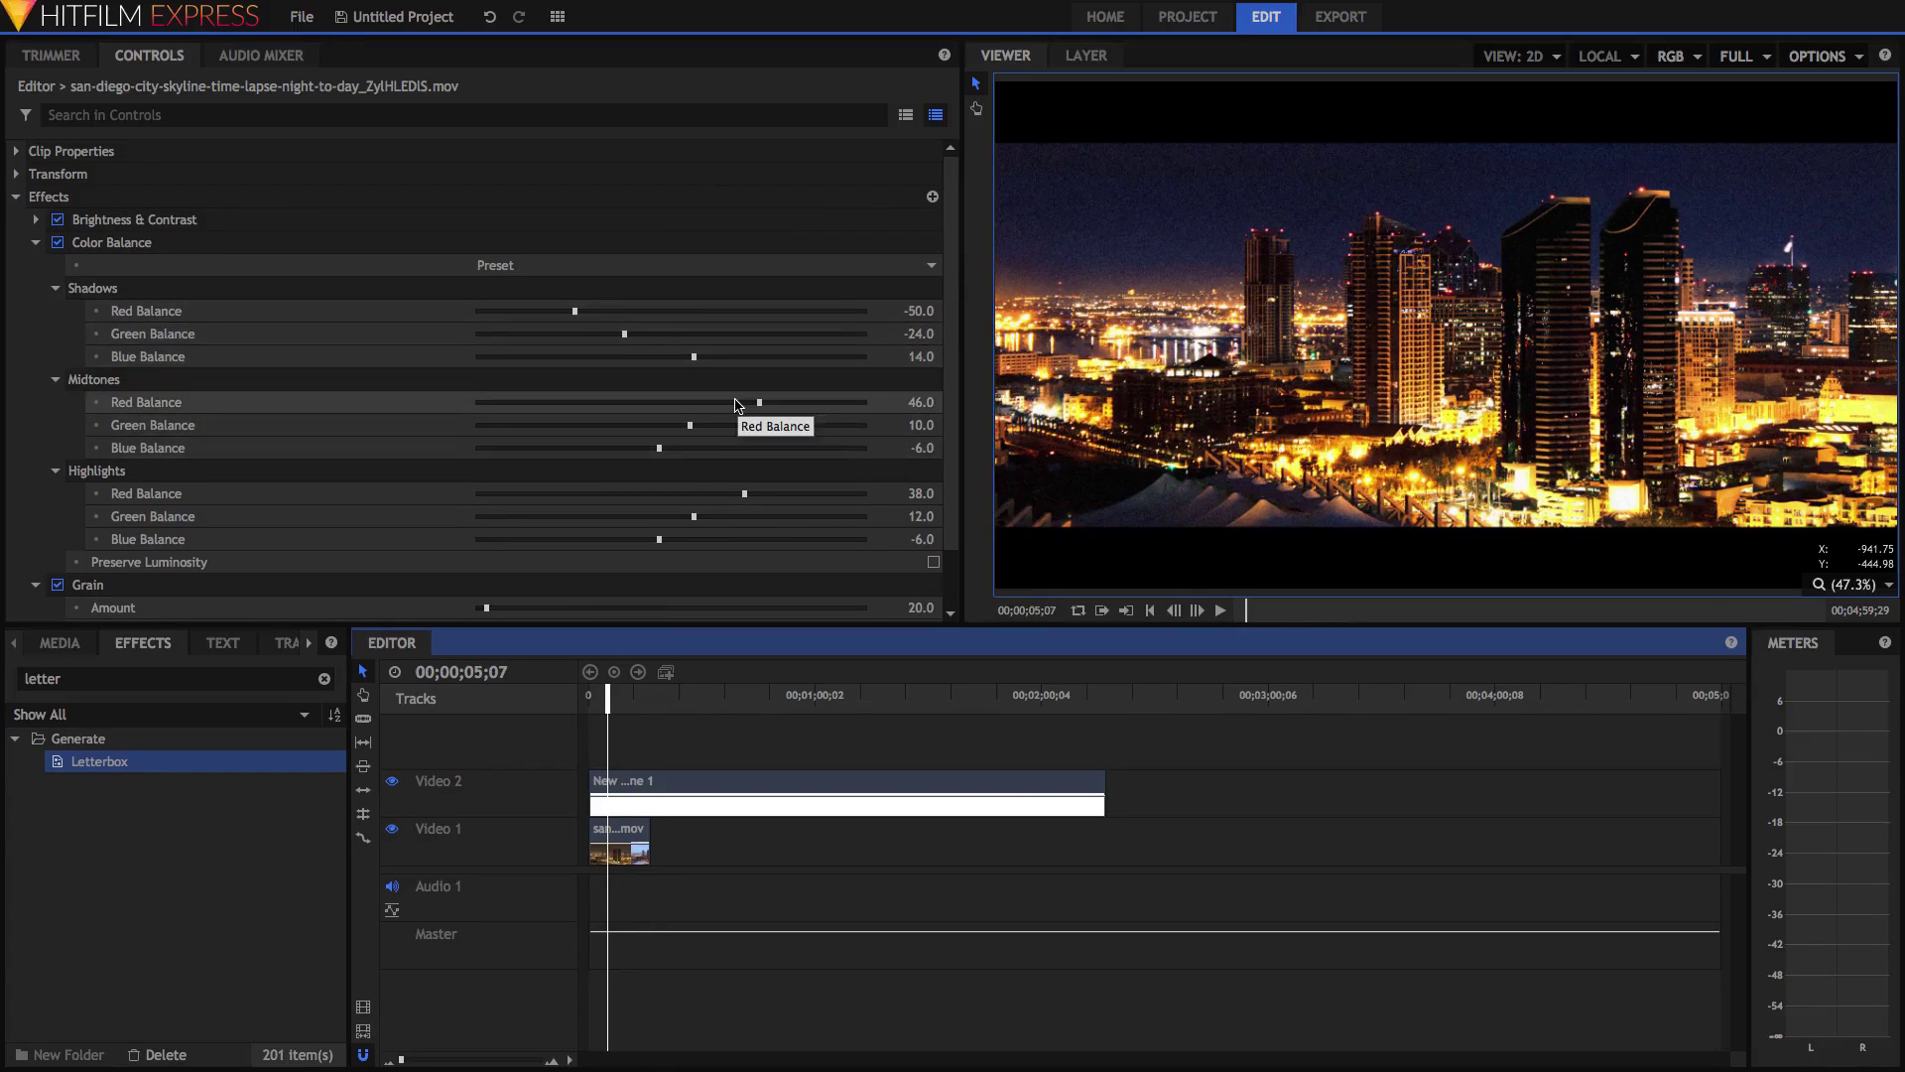
{"action": "left_click", "coordinate": [630, 708]}
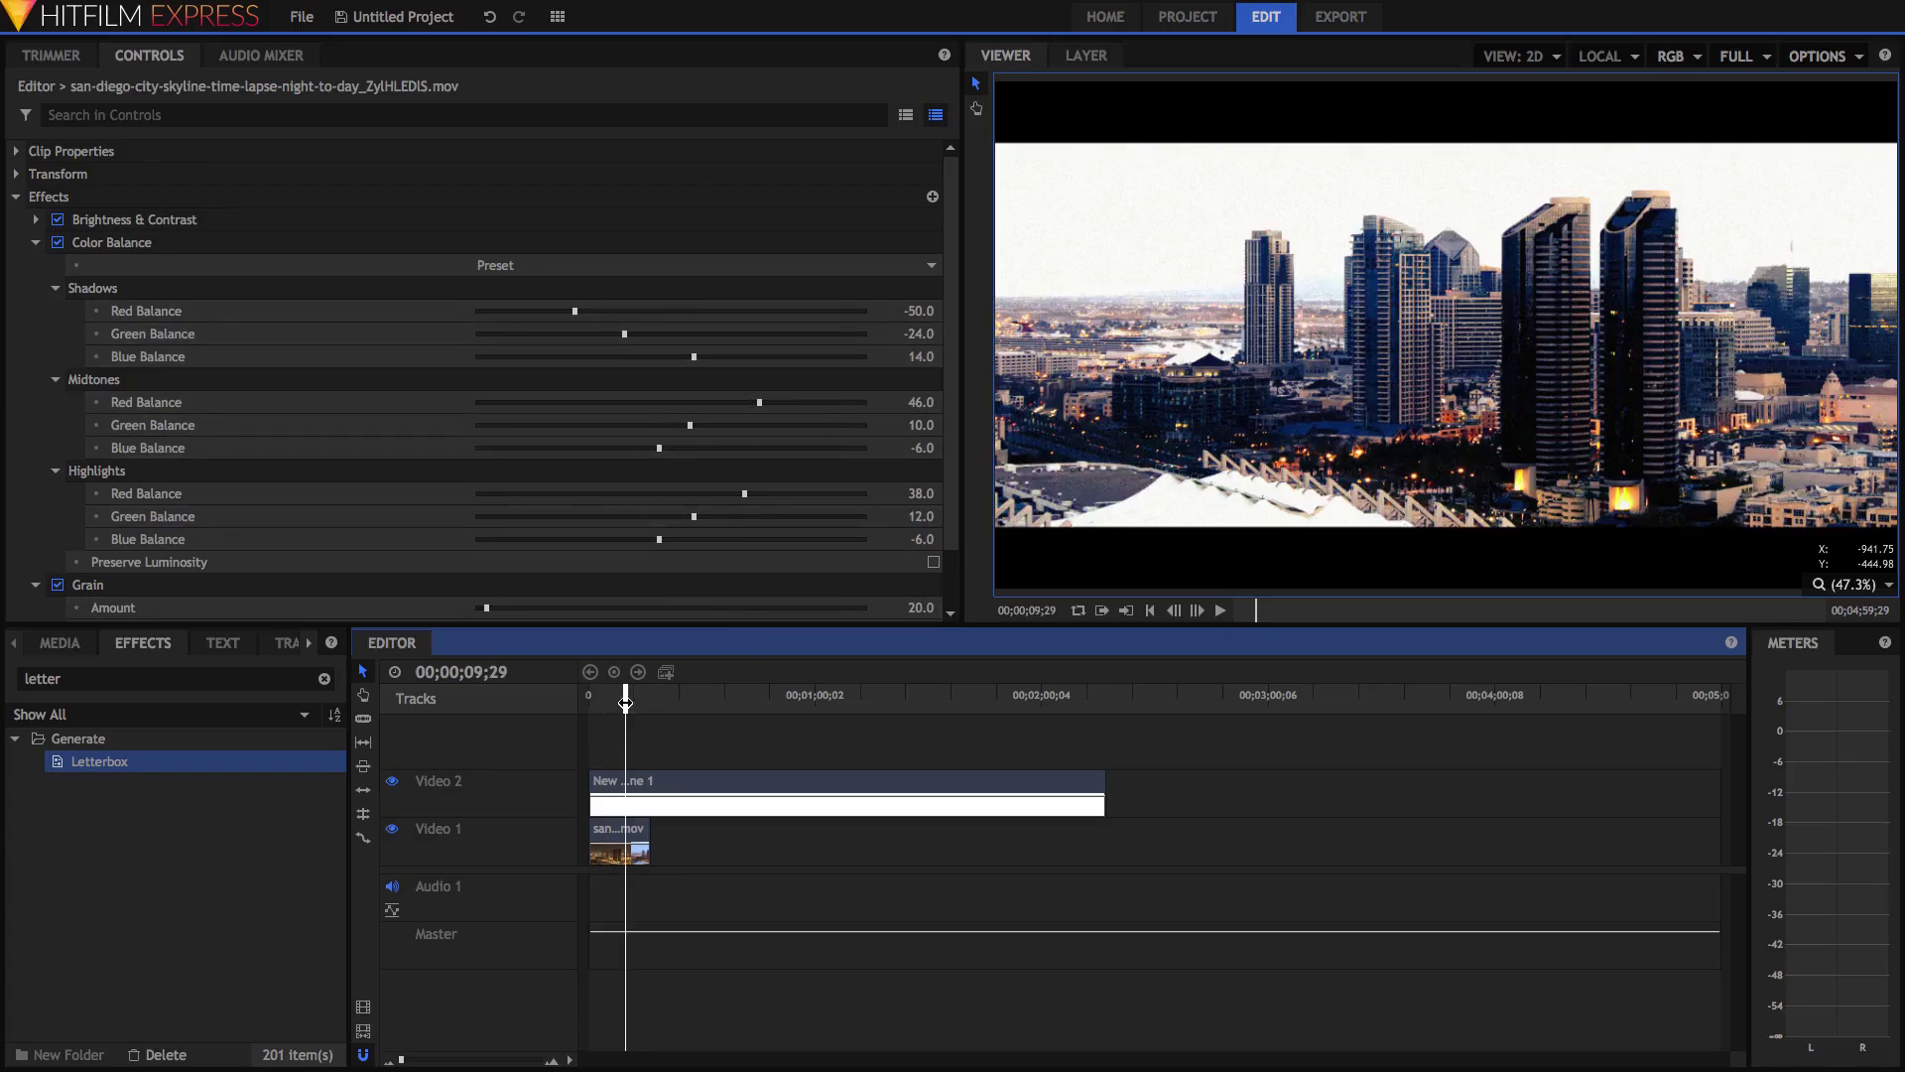
{"action": "left_click", "coordinate": [642, 708]}
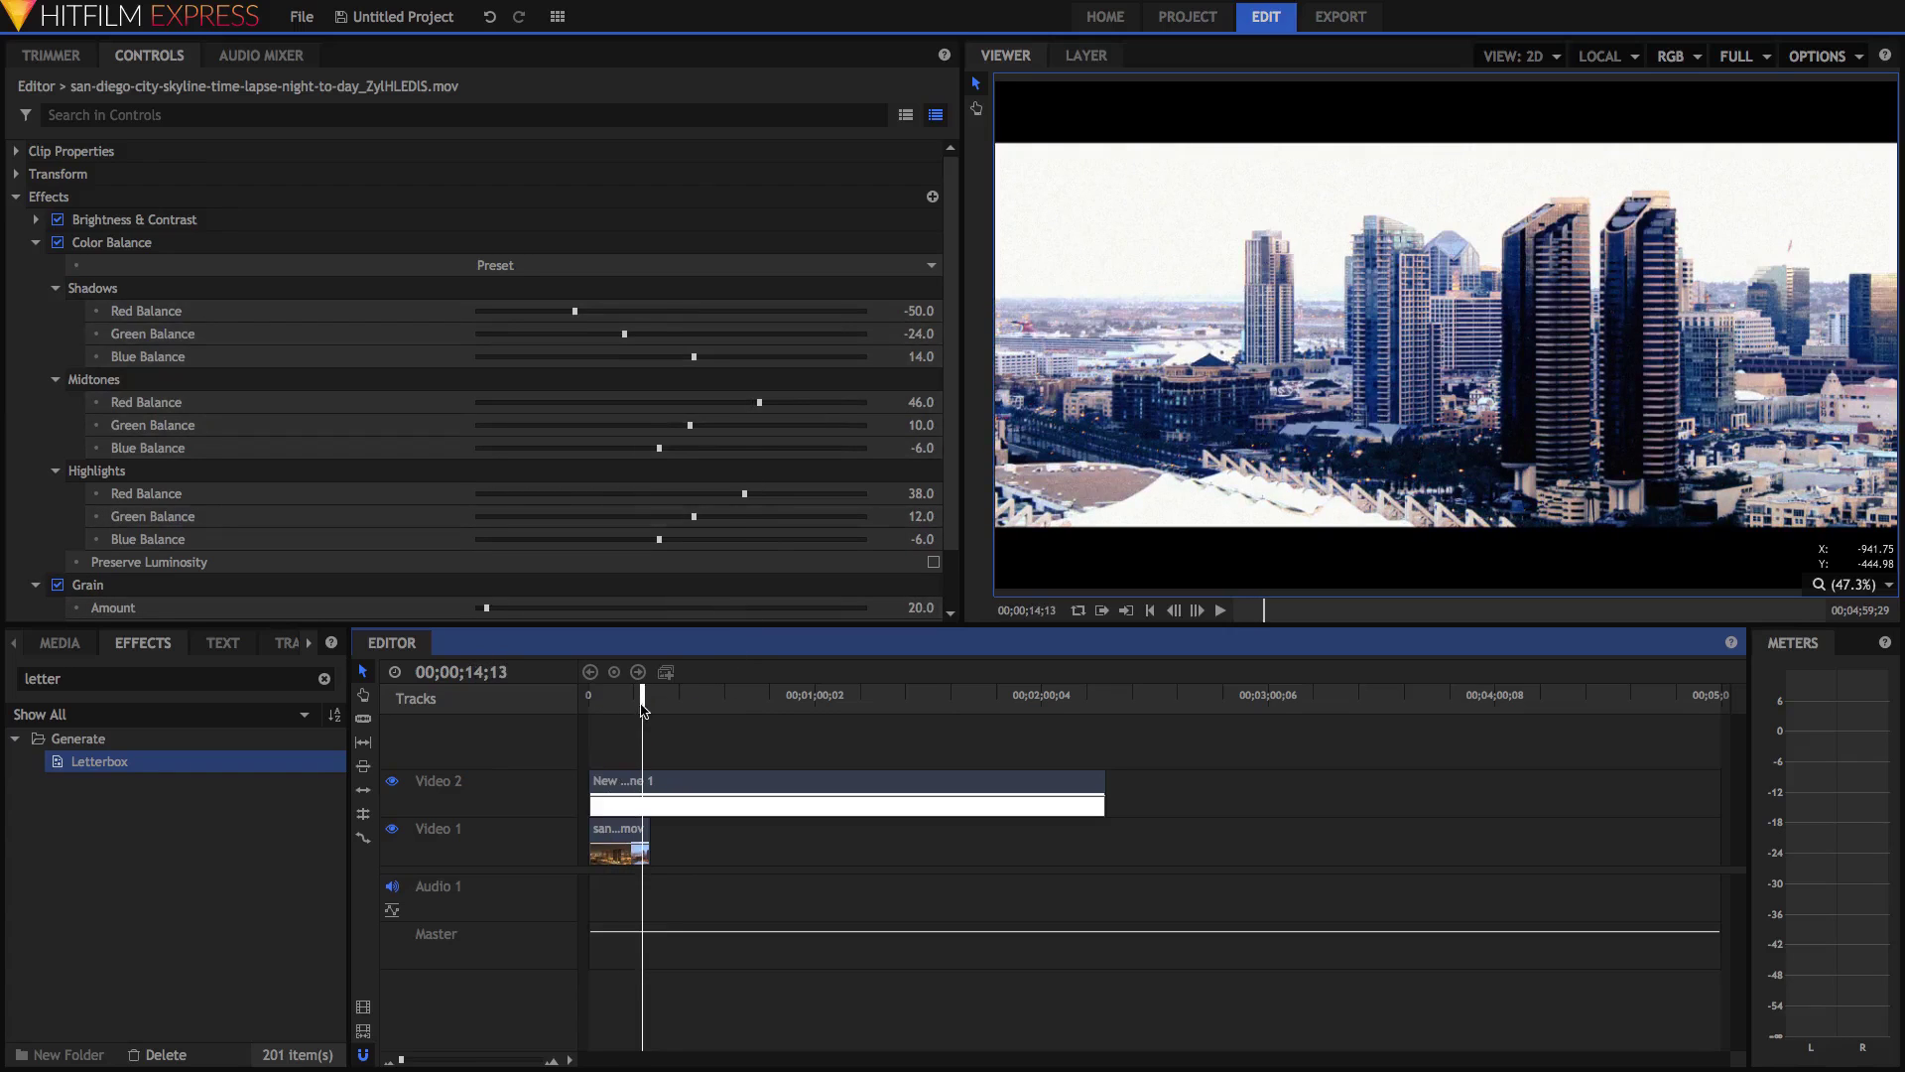
{"action": "left_click", "coordinate": [631, 708]}
{"action": "left_click", "coordinate": [634, 708]}
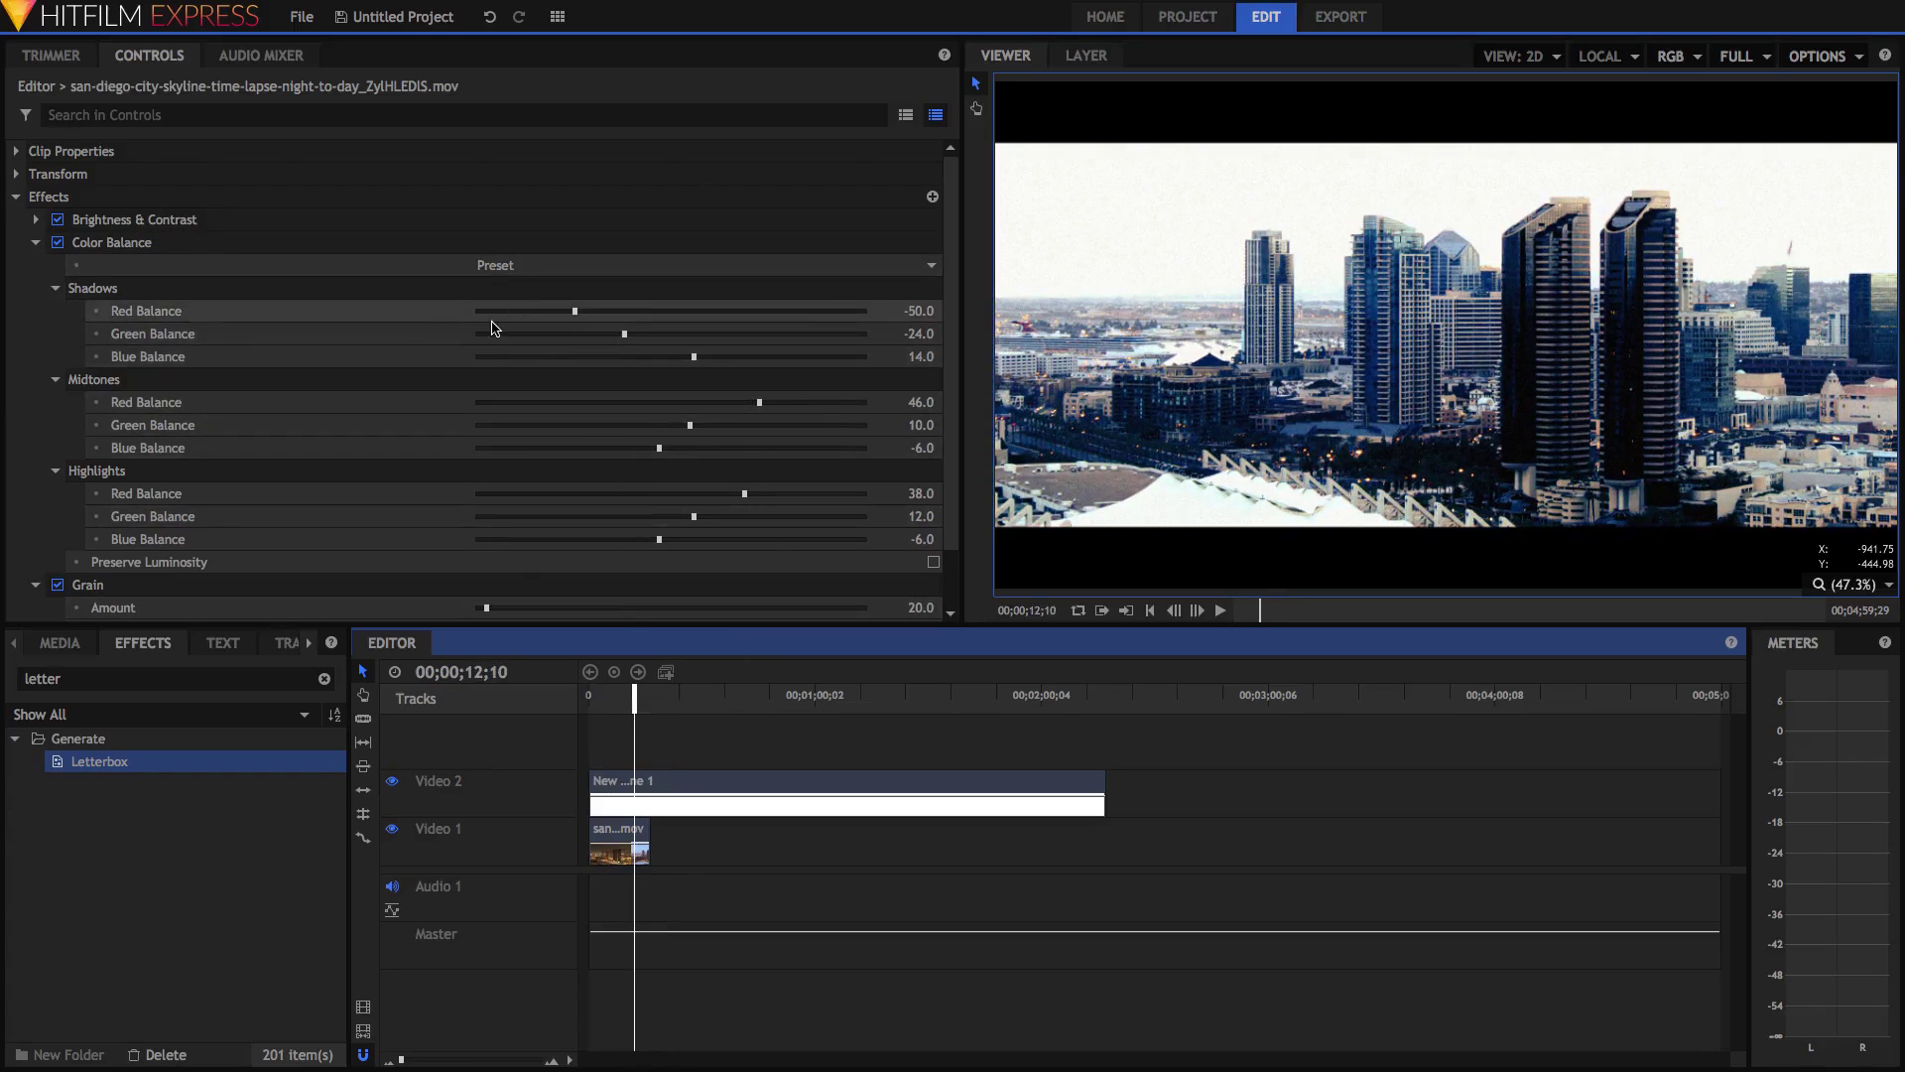
{"action": "left_click", "coordinate": [36, 242]}
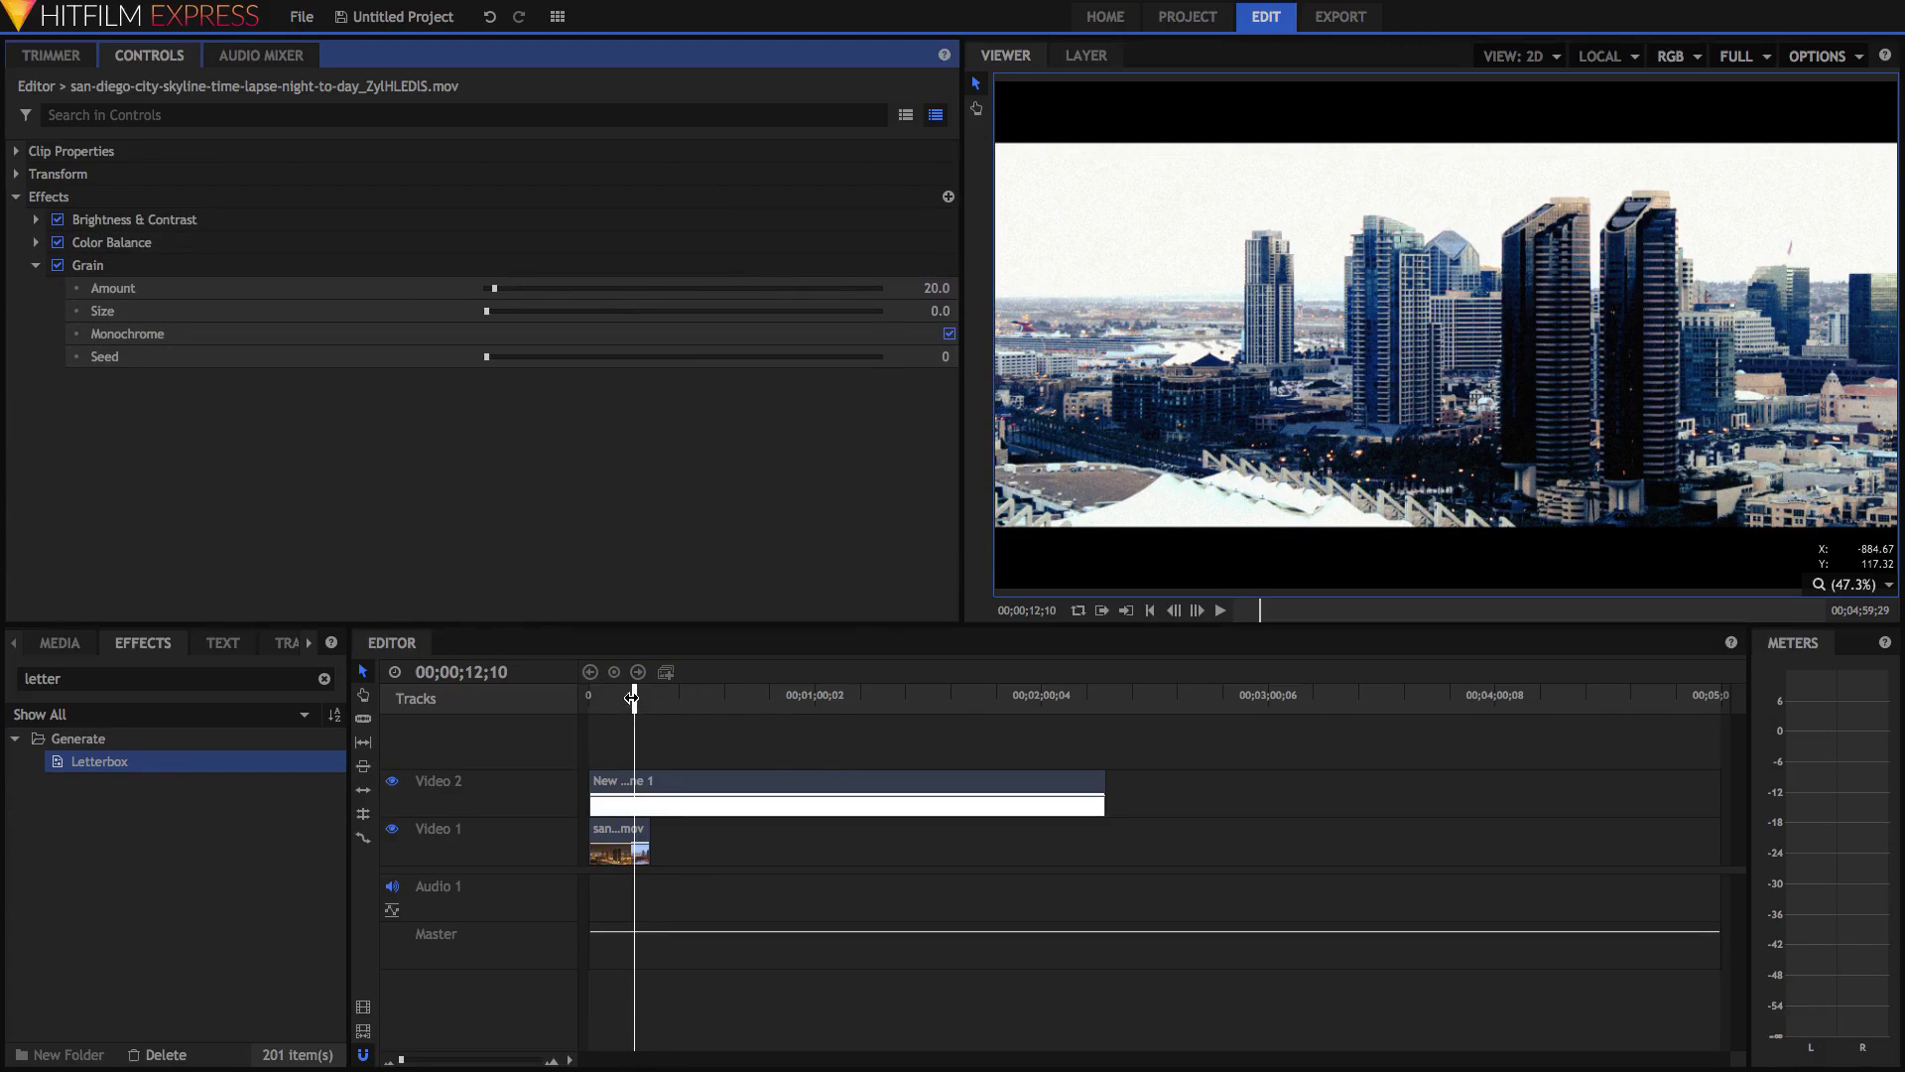
{"action": "left_click_drag", "start_coordinate": [633, 699], "coordinate": [614, 699]}
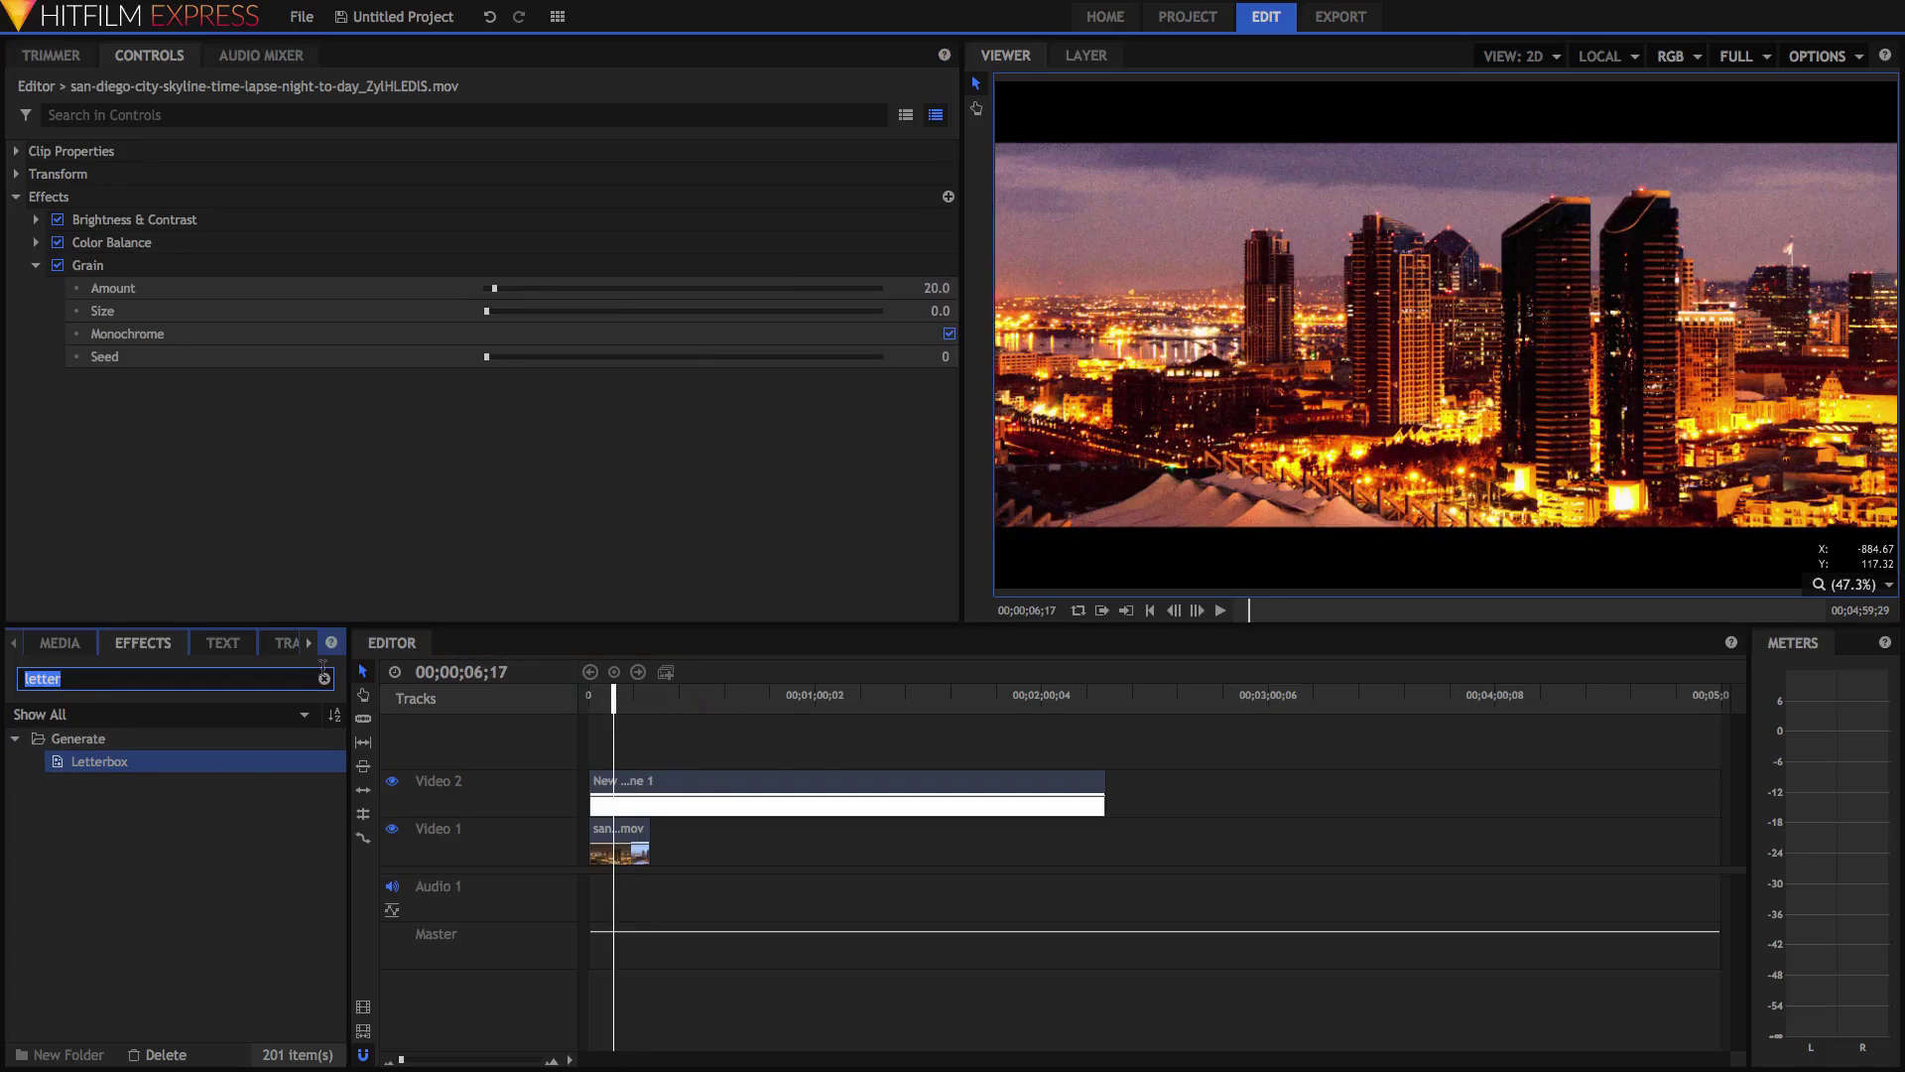
Step: Clear the Effects search and scroll the category list back to the top
{"action": "left_click", "coordinate": [323, 677]}
{"action": "scroll", "coordinate": [69, 848], "scroll_direction": "down", "scroll_amount": 3}
{"action": "scroll", "coordinate": [149, 865], "scroll_direction": "up", "scroll_amount": 3}
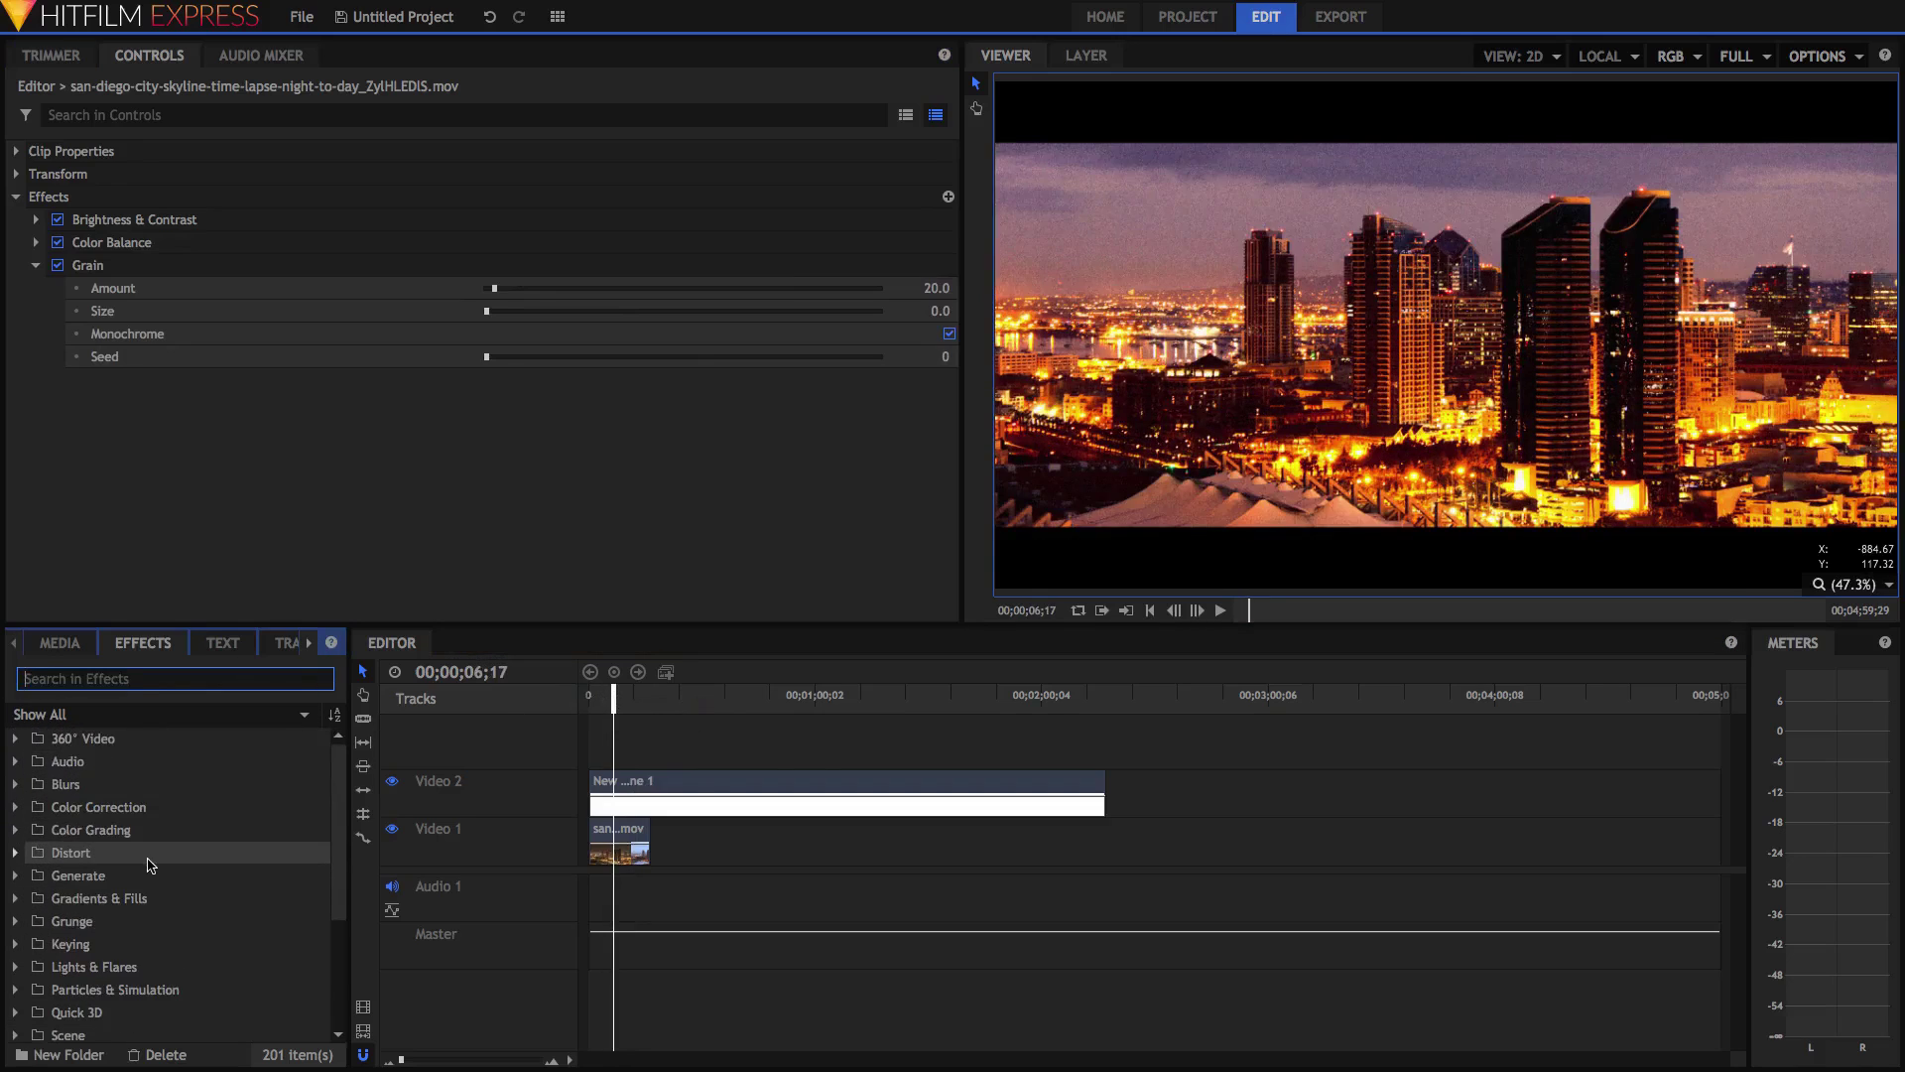